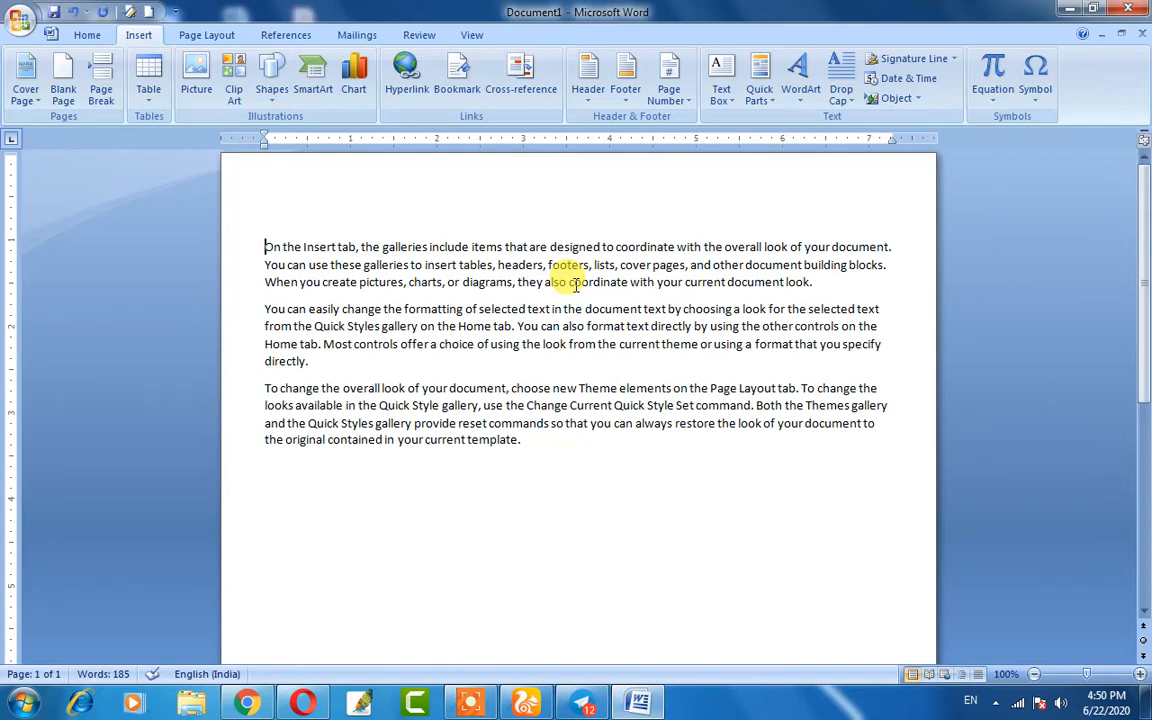
{"action": "key", "text": "super+r"}
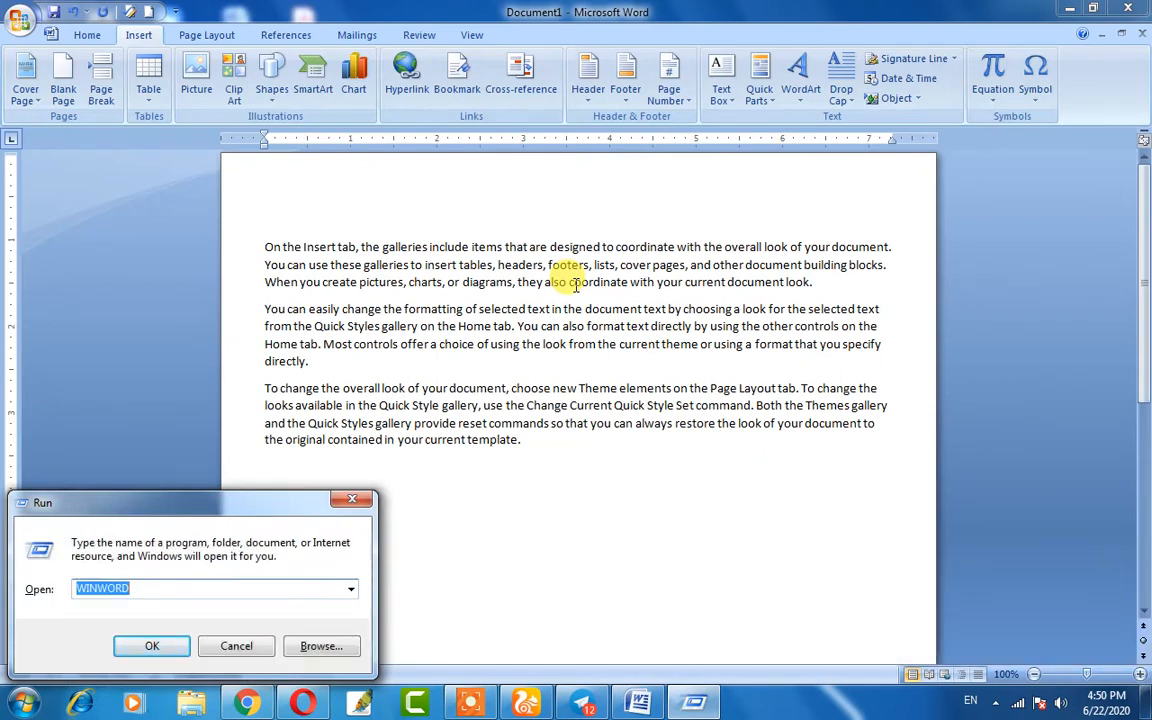
{"action": "left_click", "coordinate": [358, 500]}
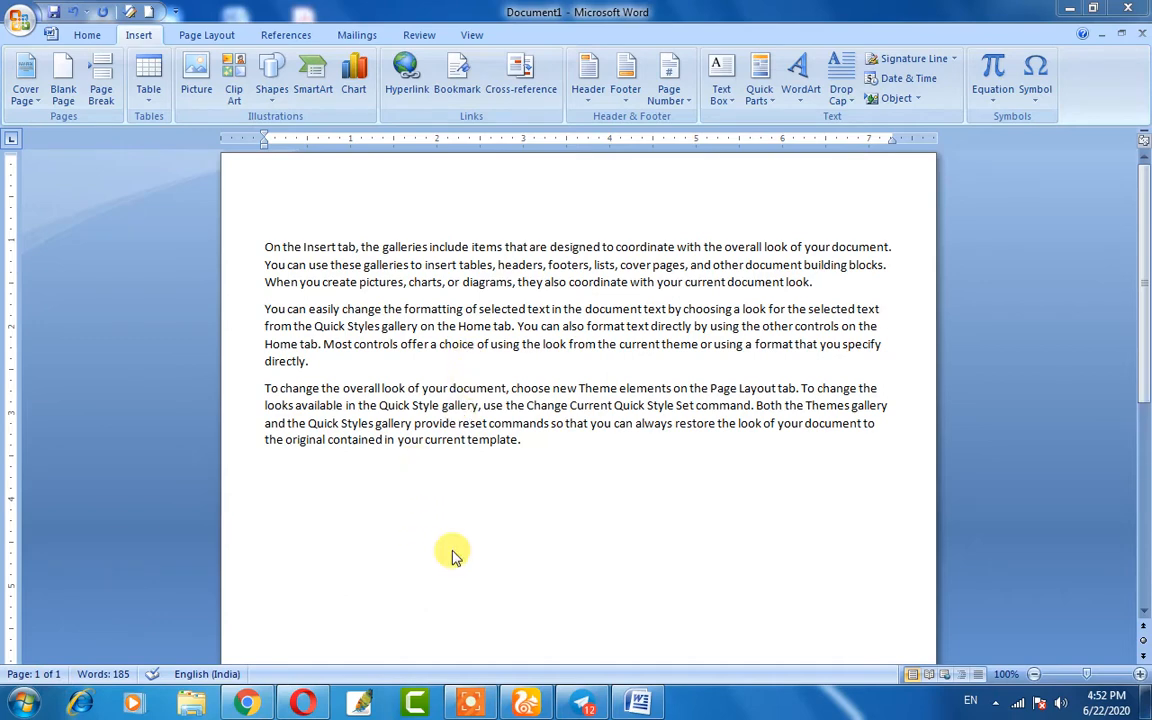
- Insert a blank page into the one-page document
{"action": "scroll", "coordinate": [432, 560], "scroll_direction": "down", "scroll_amount": 8}
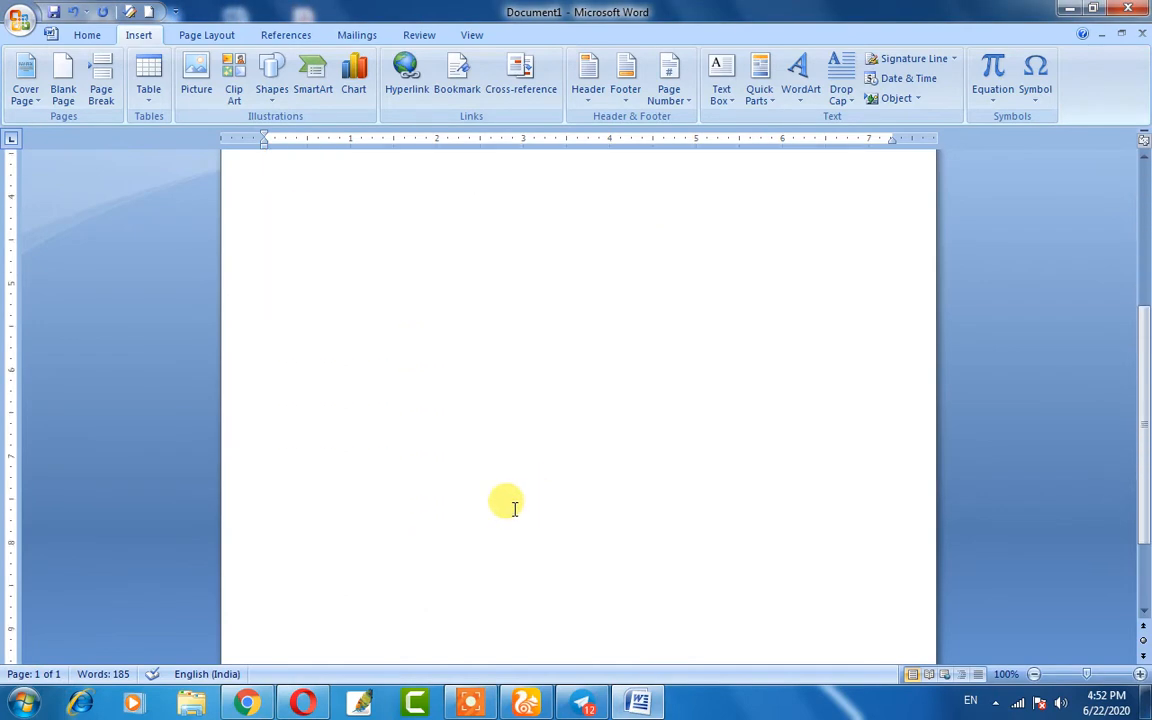
{"action": "scroll", "coordinate": [386, 442], "scroll_direction": "up", "scroll_amount": 6}
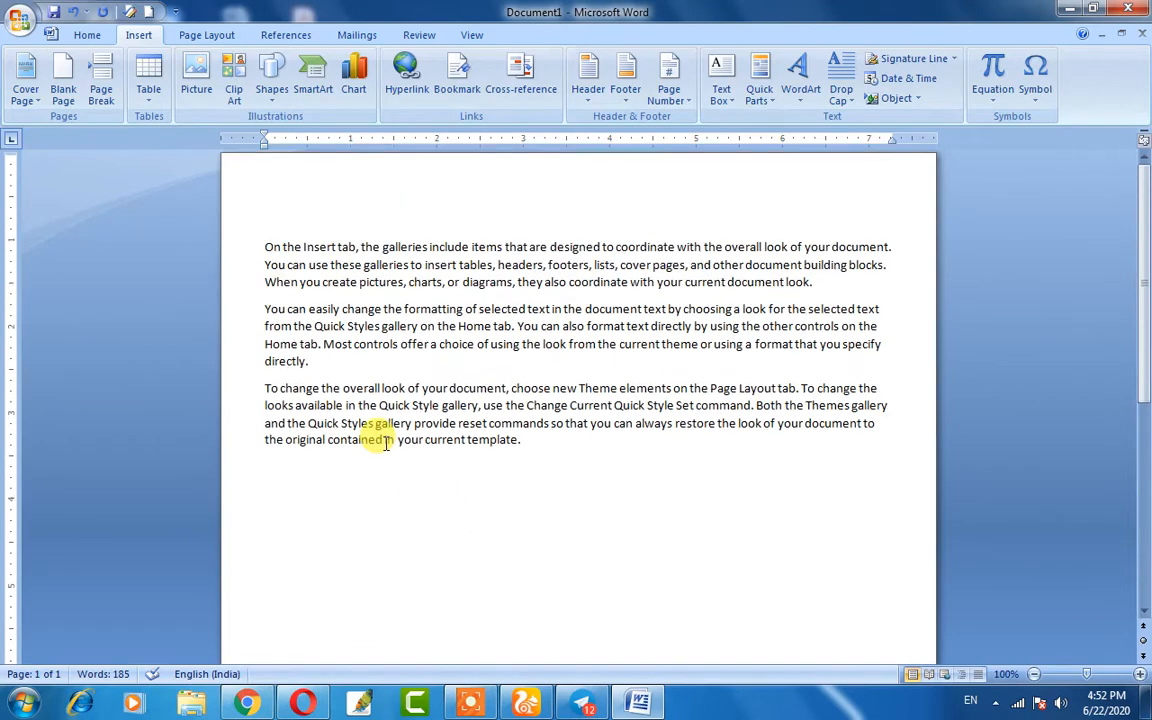
{"action": "scroll", "coordinate": [381, 500], "scroll_direction": "down", "scroll_amount": 5}
{"action": "scroll", "coordinate": [390, 350], "scroll_direction": "down", "scroll_amount": 3}
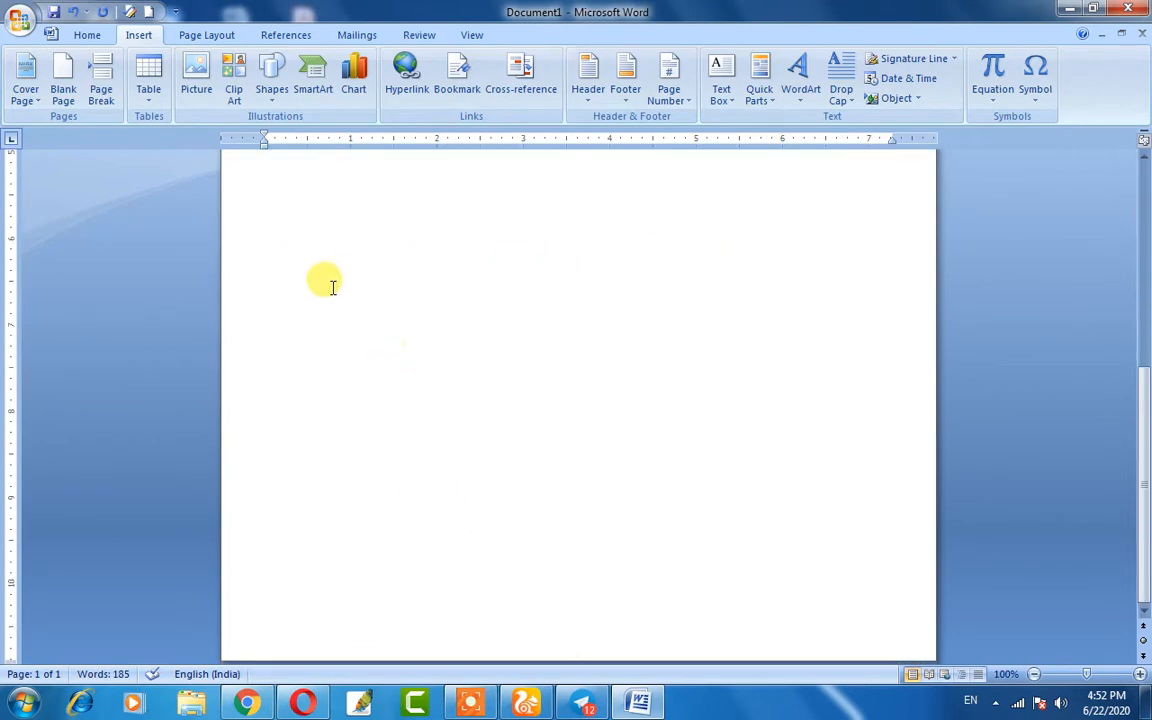
{"action": "left_click", "coordinate": [62, 90]}
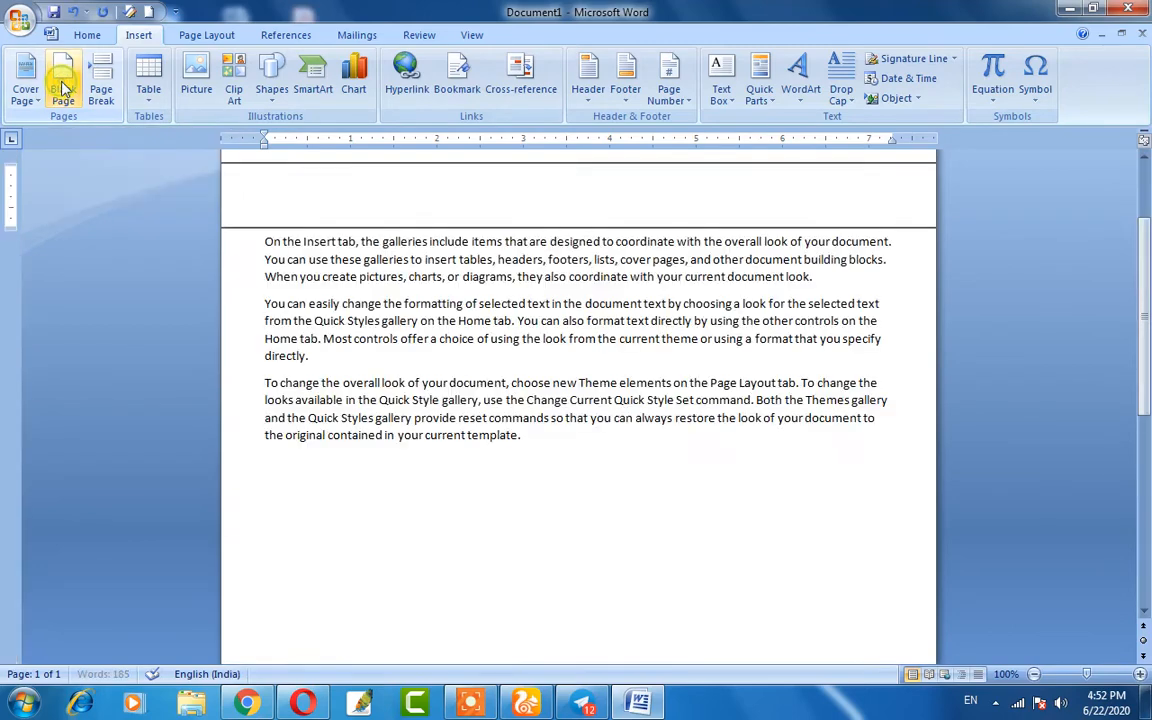
- Look through the document's pages to examine where the inserted blank page sits relative to the text
{"action": "scroll", "coordinate": [390, 480], "scroll_direction": "down", "scroll_amount": 3}
{"action": "scroll", "coordinate": [375, 390], "scroll_direction": "up", "scroll_amount": 5}
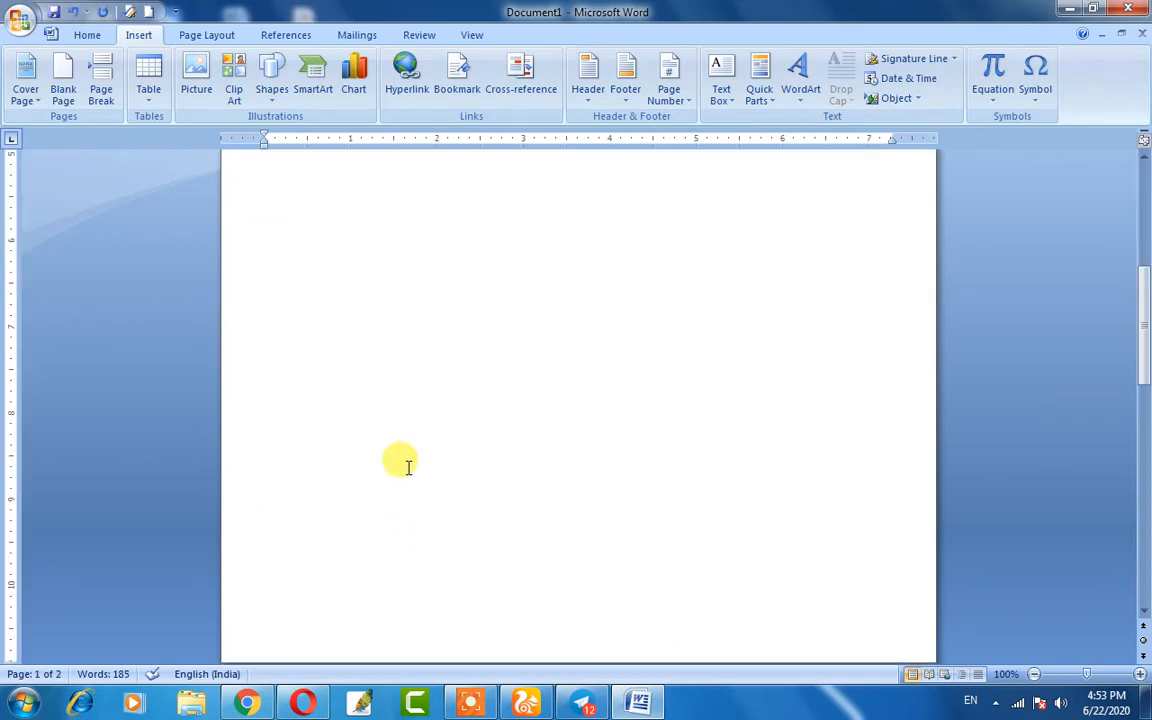
{"action": "scroll", "coordinate": [414, 404], "scroll_direction": "up", "scroll_amount": 7}
{"action": "scroll", "coordinate": [287, 287], "scroll_direction": "down", "scroll_amount": 13}
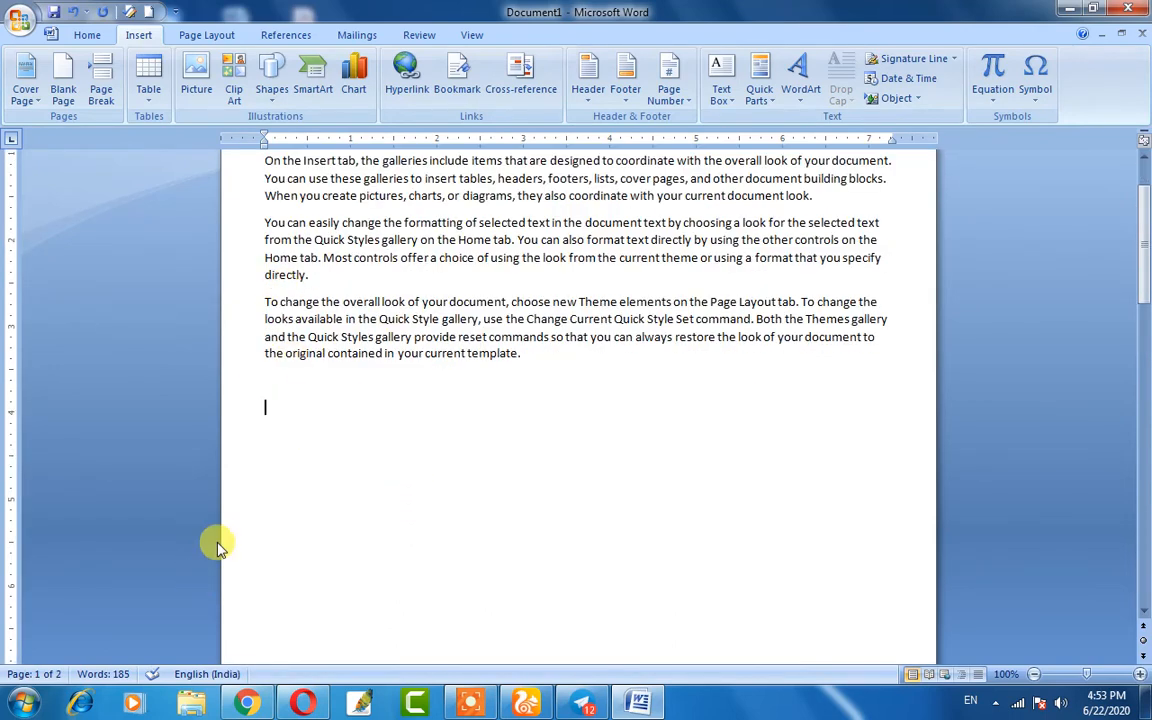
{"action": "scroll", "coordinate": [351, 449], "scroll_direction": "down", "scroll_amount": 5}
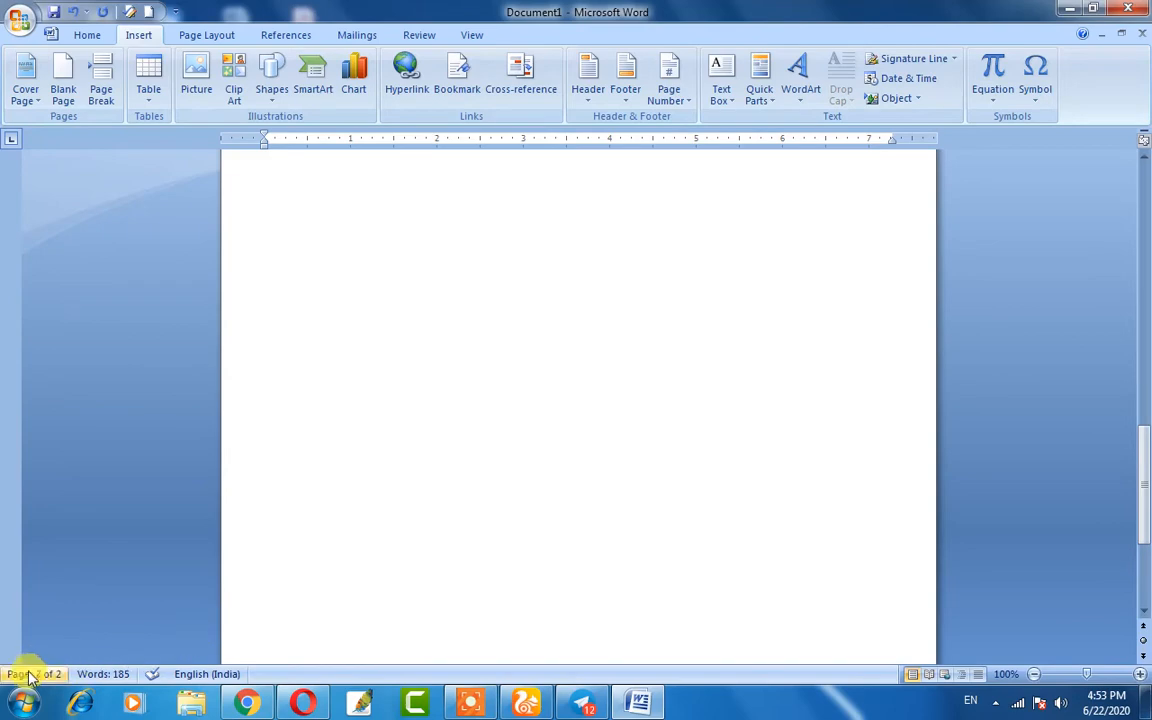
{"action": "scroll", "coordinate": [469, 507], "scroll_direction": "up", "scroll_amount": 3}
{"action": "scroll", "coordinate": [469, 507], "scroll_direction": "up", "scroll_amount": 10}
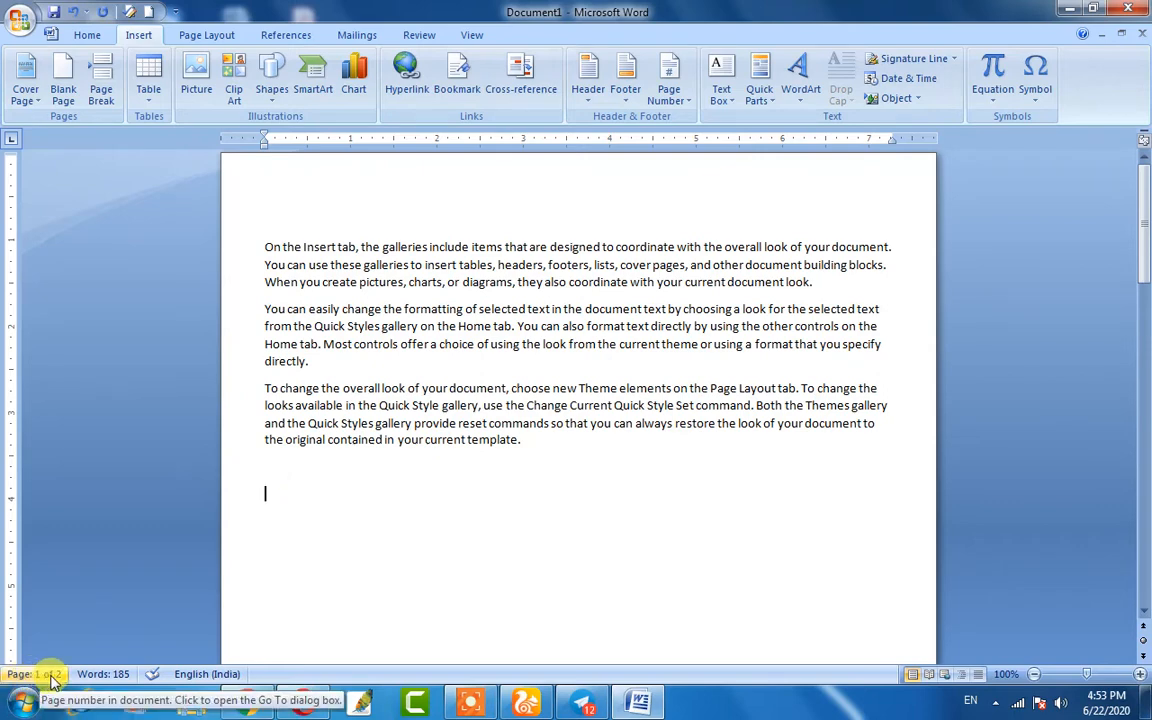
{"action": "scroll", "coordinate": [229, 596], "scroll_direction": "down", "scroll_amount": 1}
{"action": "scroll", "coordinate": [325, 490], "scroll_direction": "up", "scroll_amount": 1}
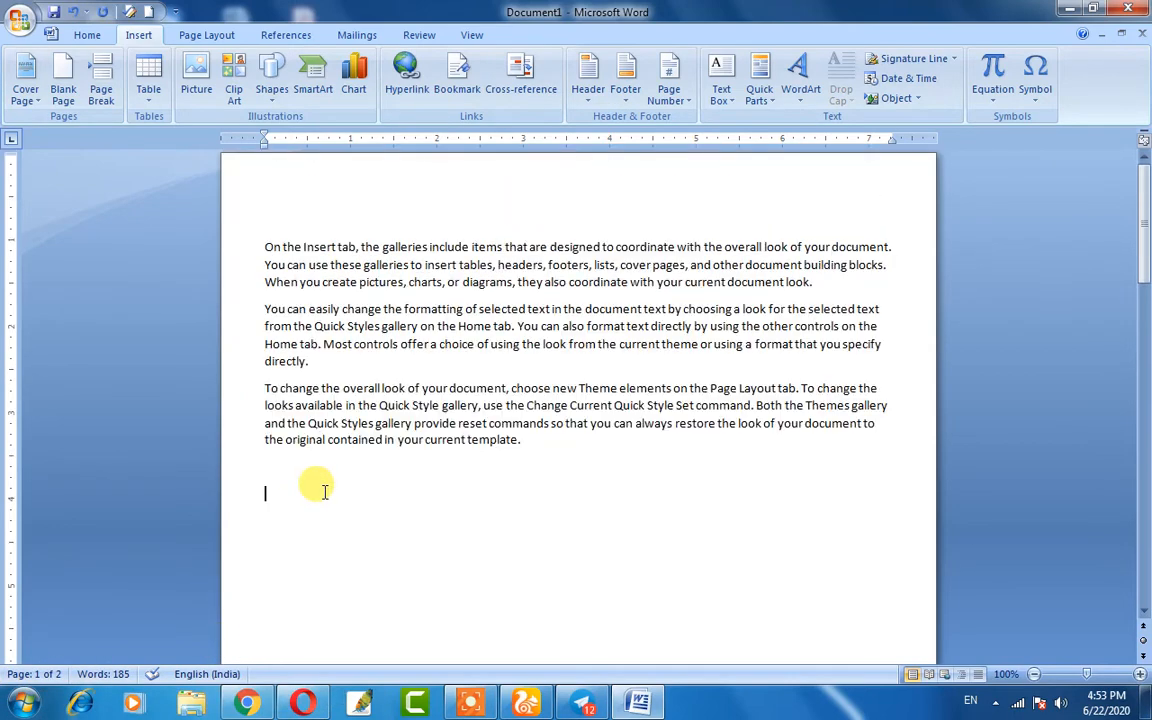
{"action": "scroll", "coordinate": [325, 490], "scroll_direction": "down", "scroll_amount": 20}
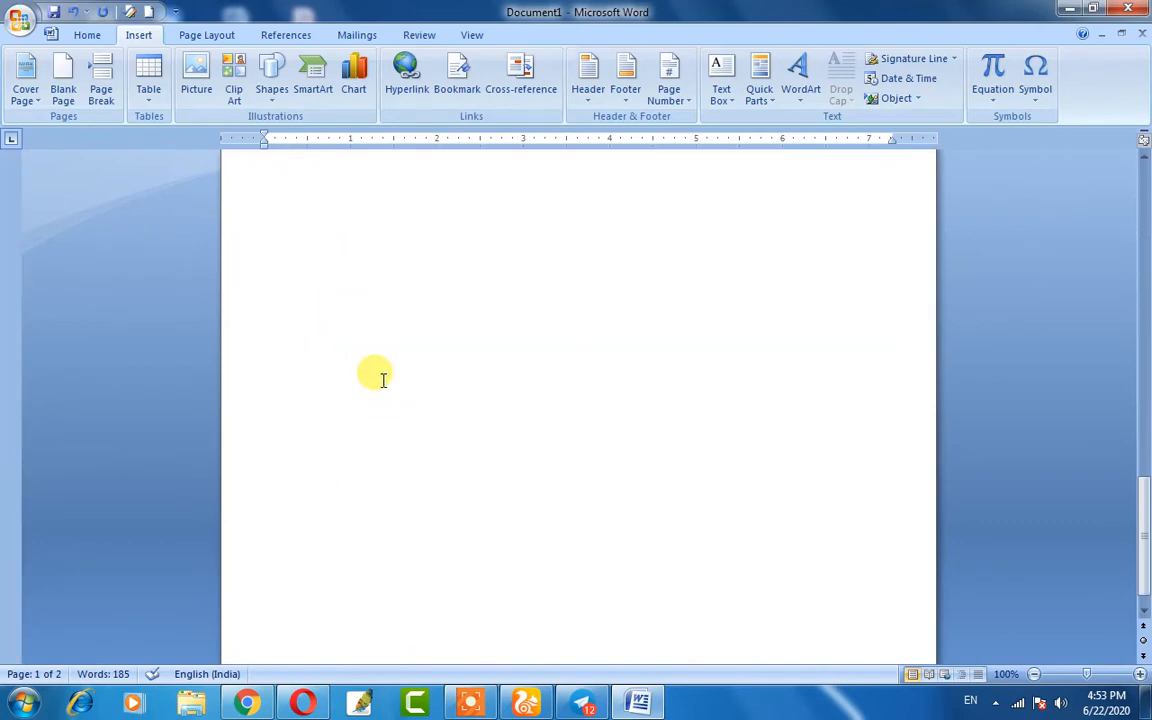
{"action": "scroll", "coordinate": [384, 380], "scroll_direction": "down", "scroll_amount": 1}
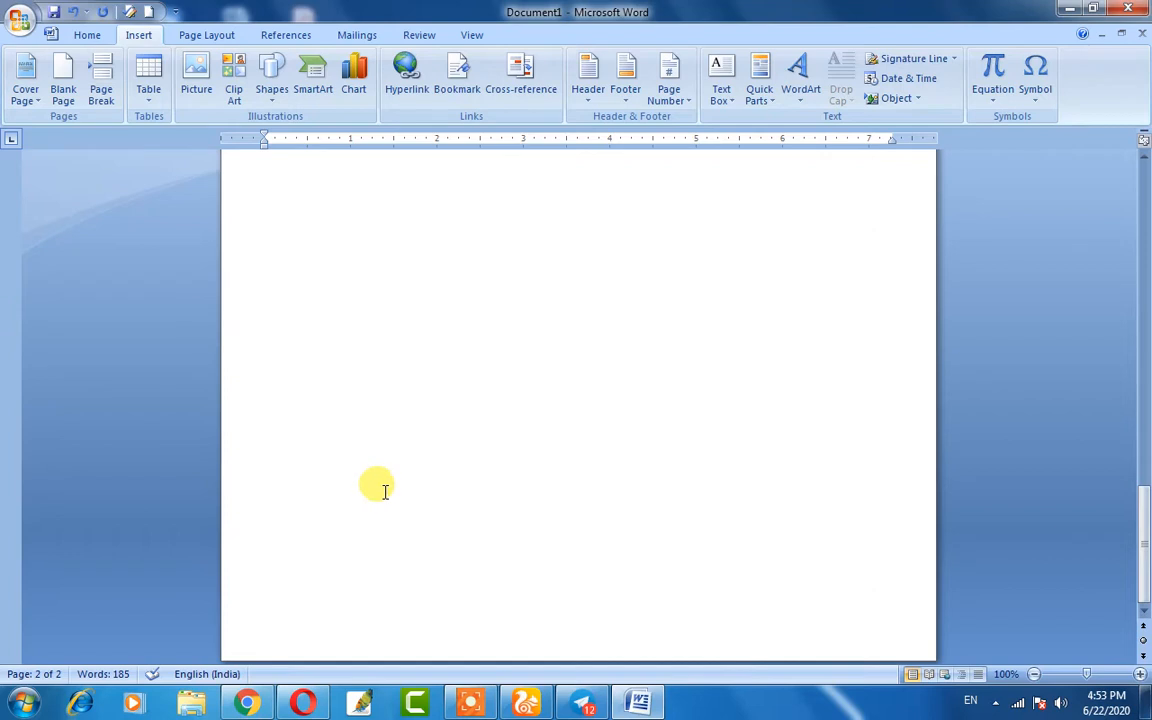
{"action": "scroll", "coordinate": [384, 490], "scroll_direction": "up", "scroll_amount": 1}
{"action": "scroll", "coordinate": [384, 490], "scroll_direction": "up", "scroll_amount": 8}
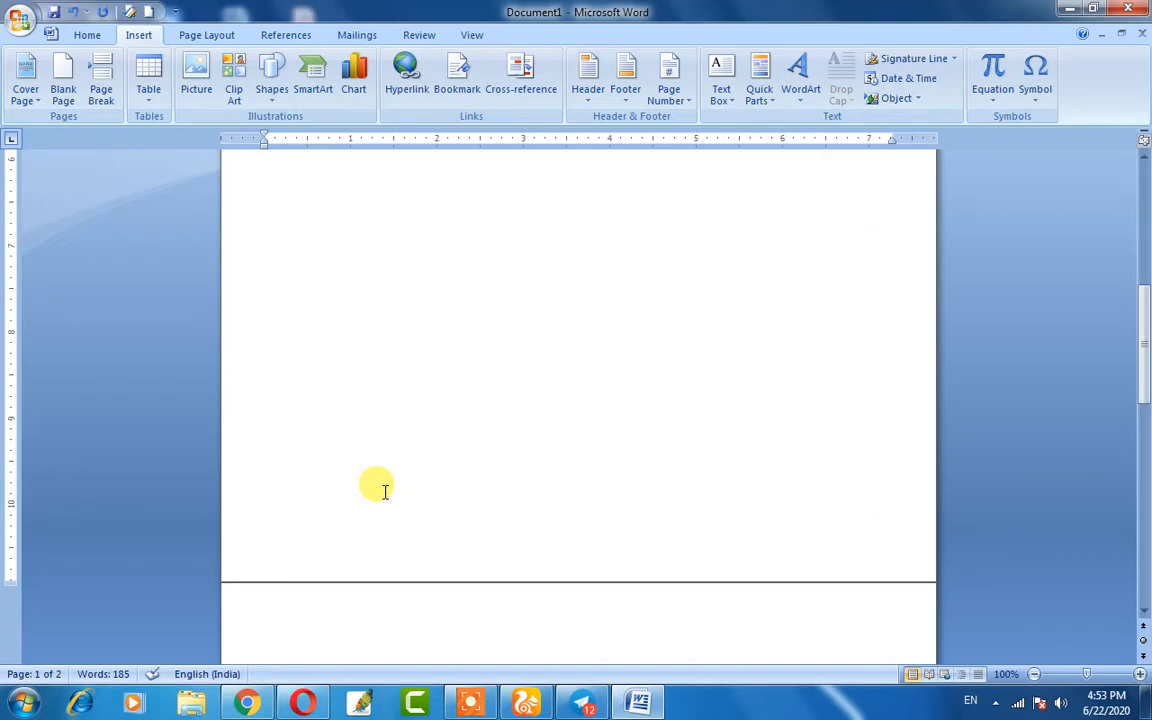
{"action": "scroll", "coordinate": [390, 485], "scroll_direction": "up", "scroll_amount": 10}
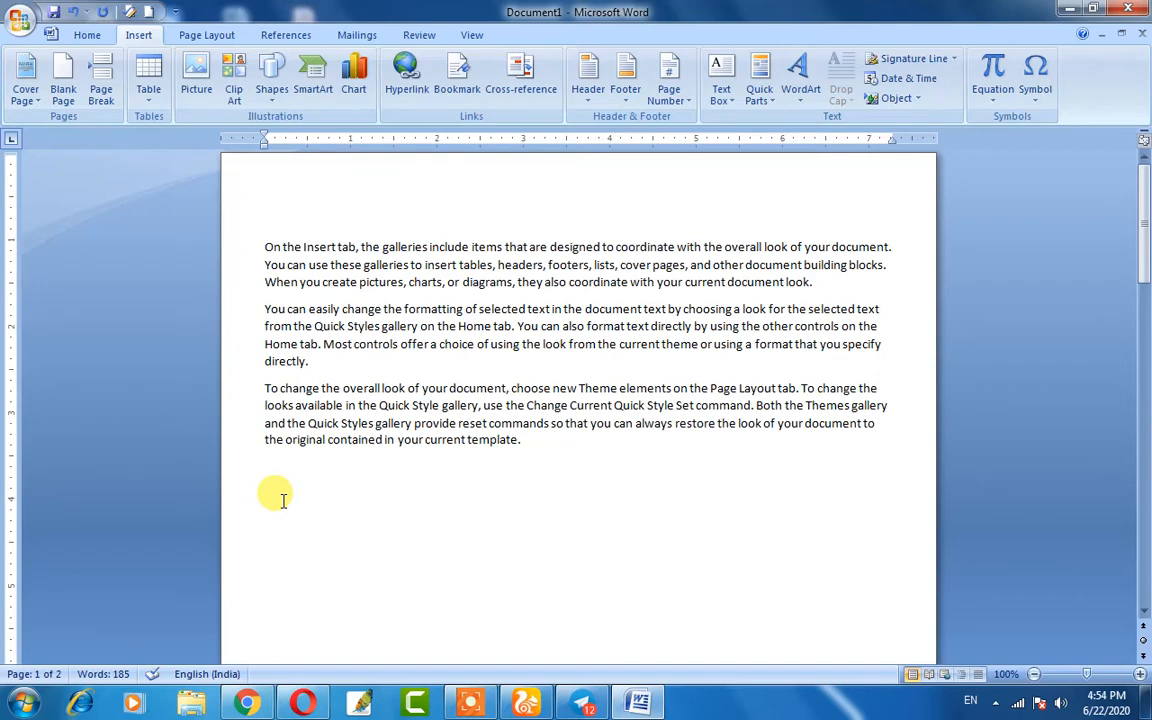
- Insert a page break below the last paragraph and another at the start of page 3
{"action": "key", "text": "ctrl+Return"}
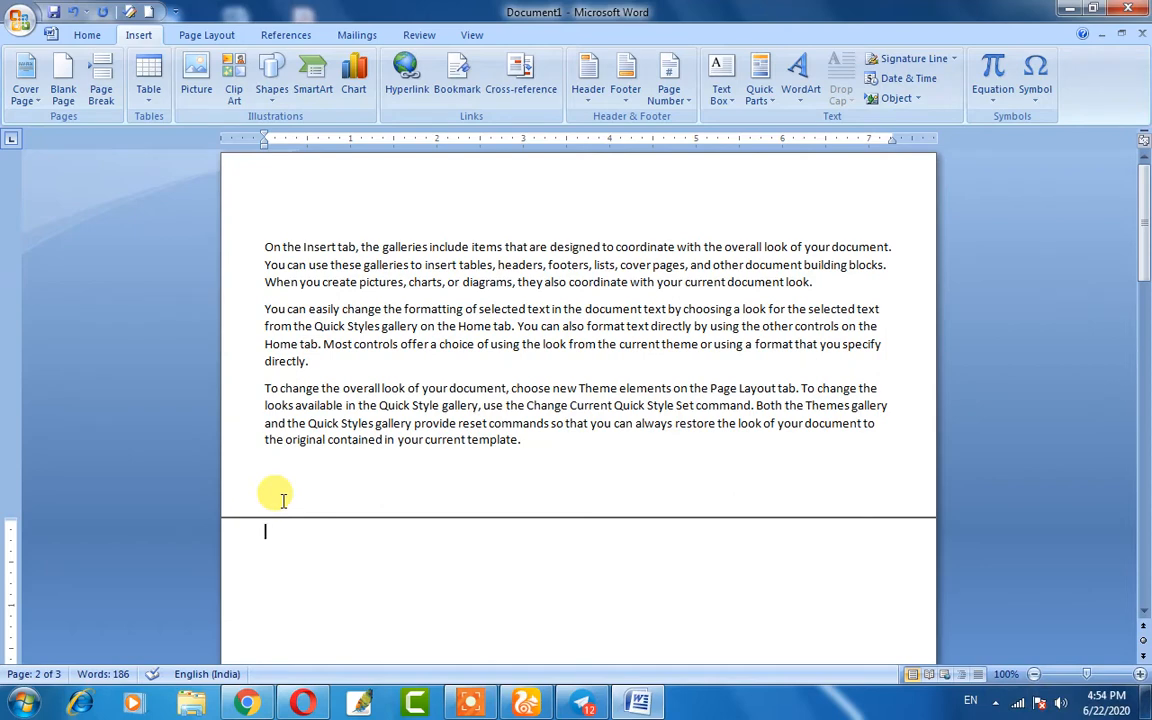
{"action": "scroll", "coordinate": [283, 500], "scroll_direction": "down", "scroll_amount": 15}
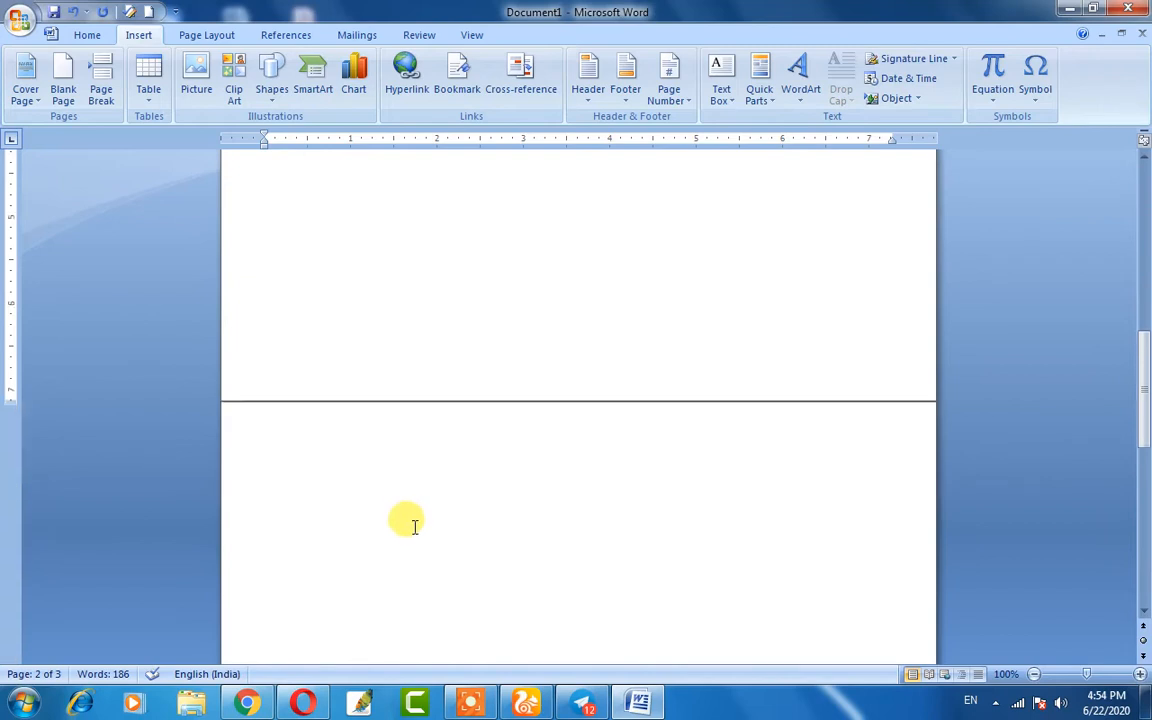
{"action": "left_click", "coordinate": [278, 417]}
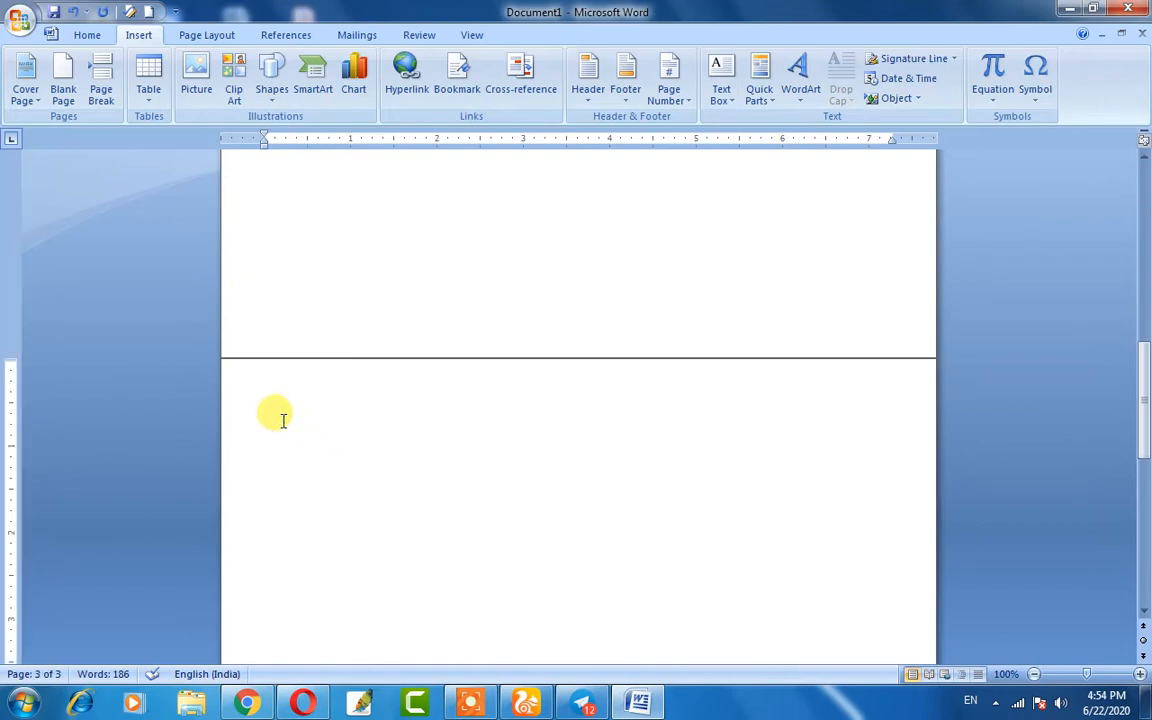
{"action": "key", "text": "ctrl+Return"}
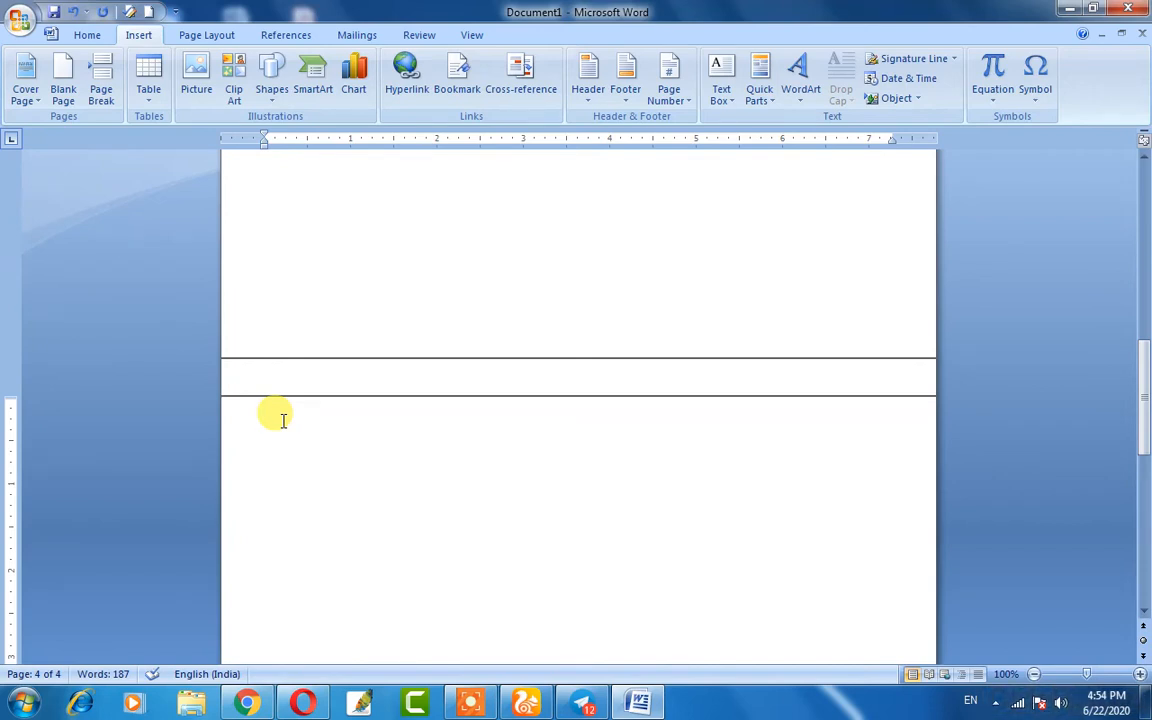
- Shift the text down the first page by adding several empty lines above the first paragraph
{"action": "scroll", "coordinate": [293, 406], "scroll_direction": "up", "scroll_amount": 5}
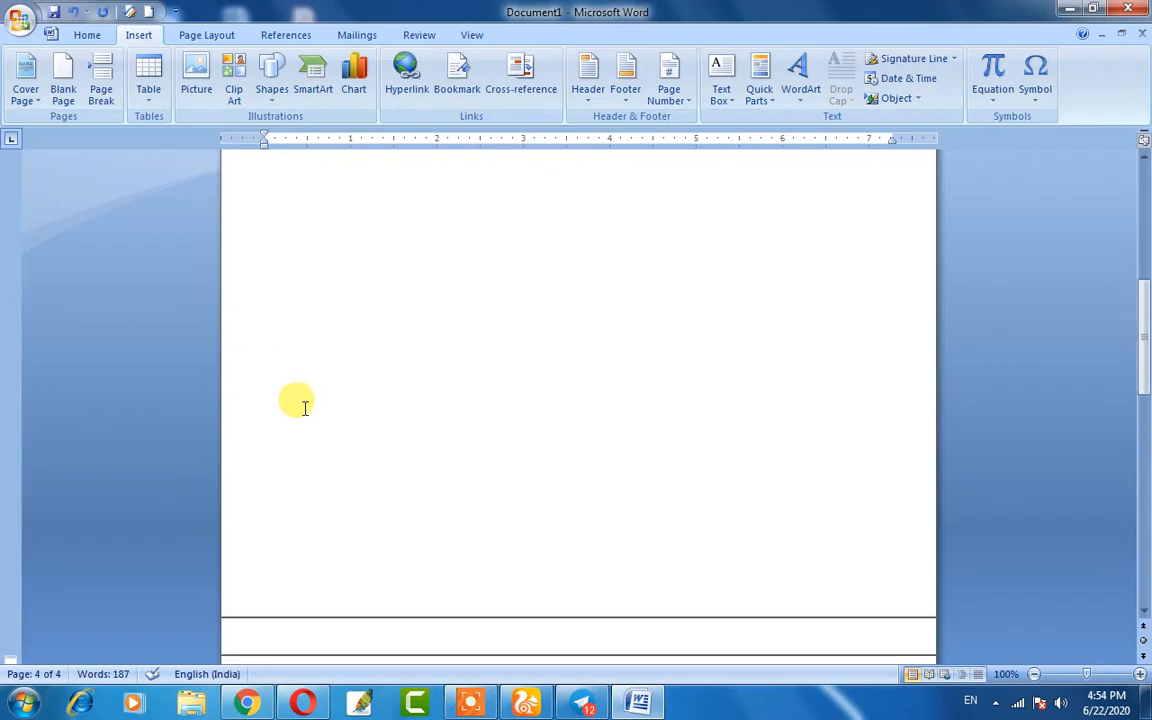
{"action": "scroll", "coordinate": [300, 406], "scroll_direction": "down", "scroll_amount": 5}
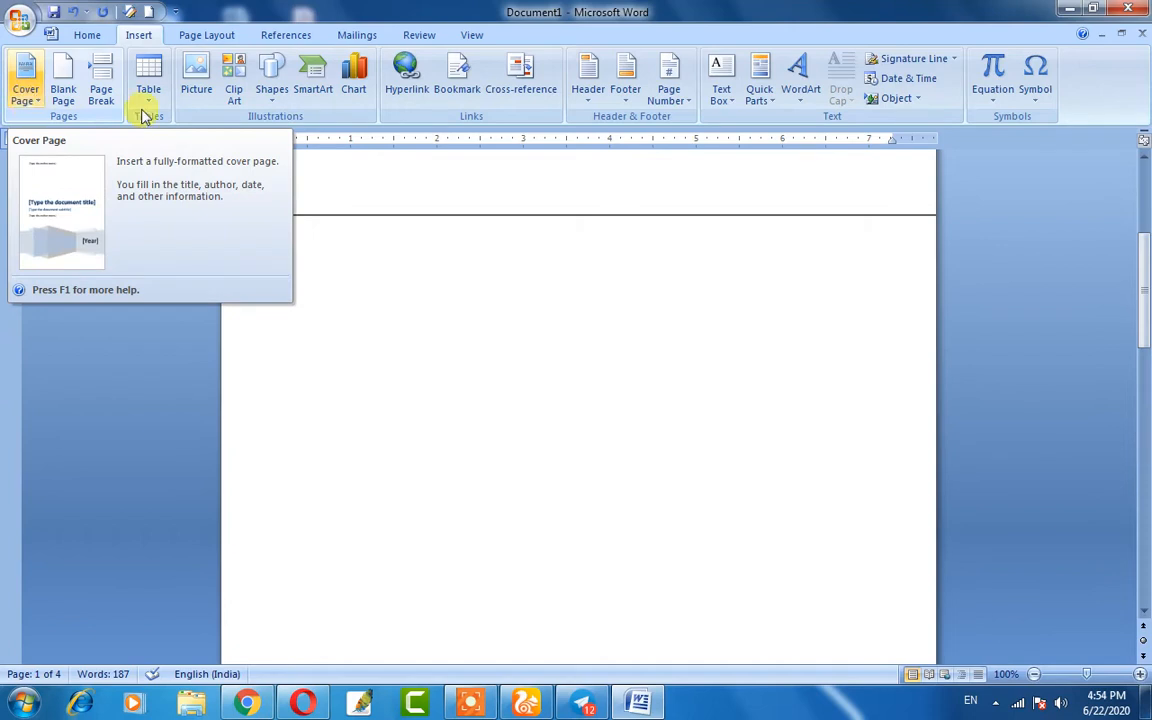
{"action": "scroll", "coordinate": [342, 286], "scroll_direction": "up", "scroll_amount": 3}
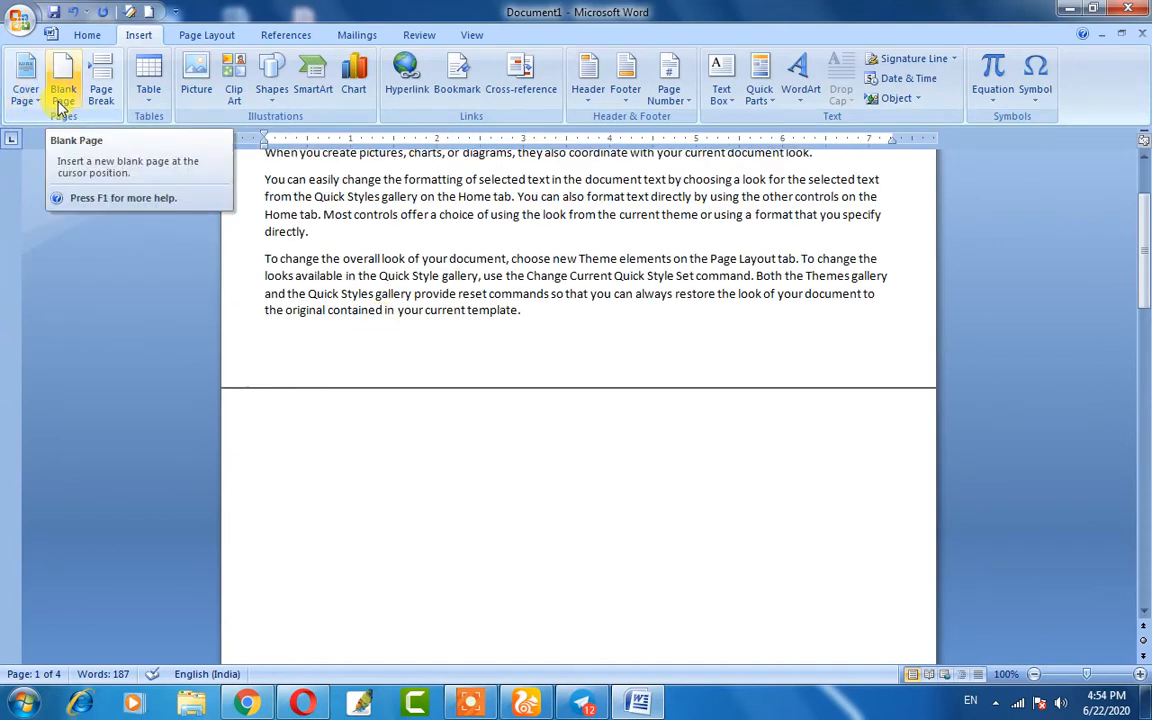
{"action": "scroll", "coordinate": [72, 112], "scroll_direction": "up", "scroll_amount": 1}
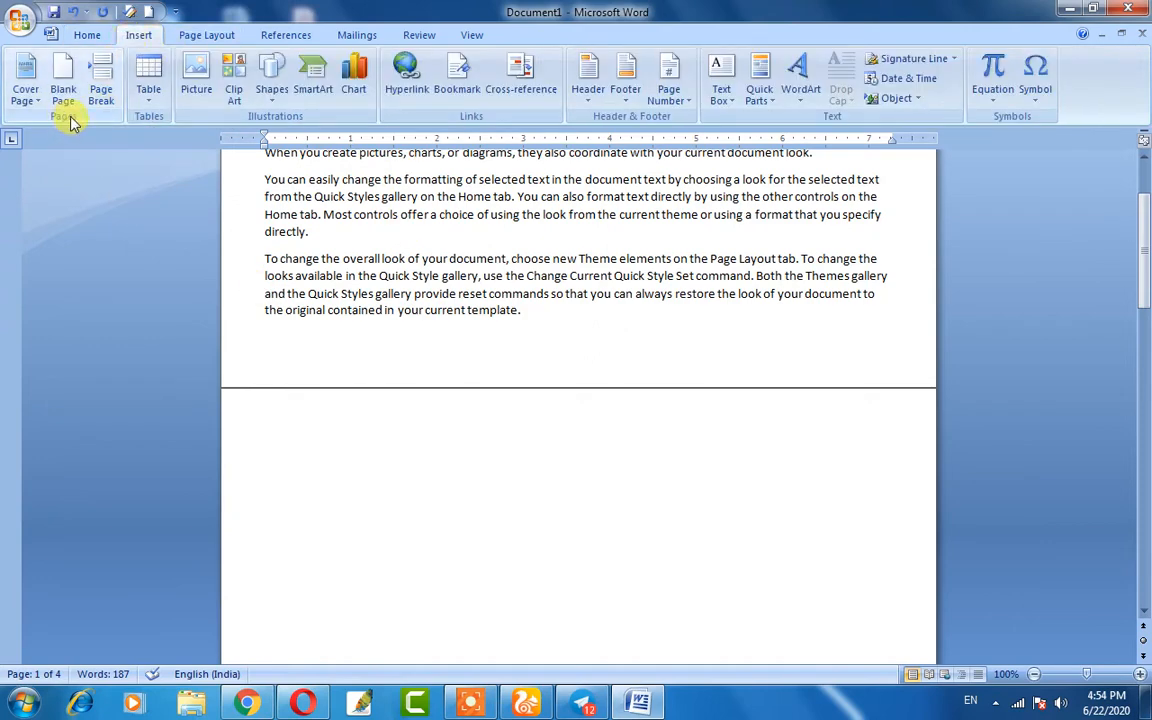
{"action": "scroll", "coordinate": [300, 342], "scroll_direction": "up", "scroll_amount": 3}
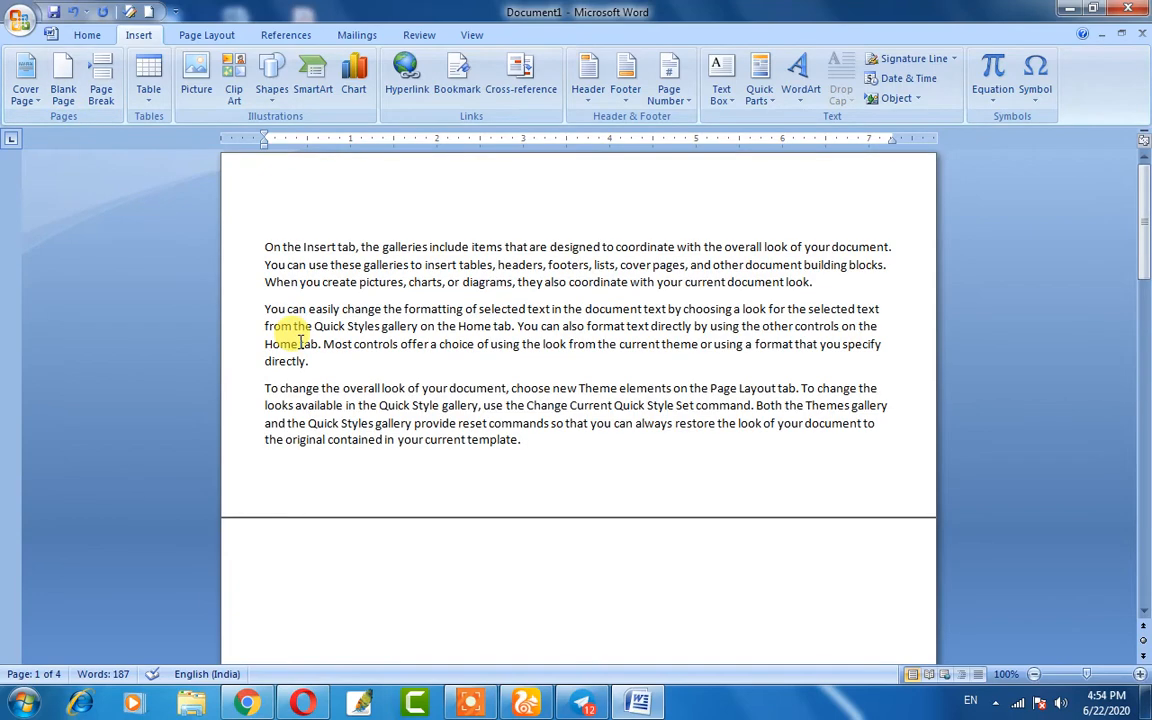
{"action": "left_click", "coordinate": [265, 247]}
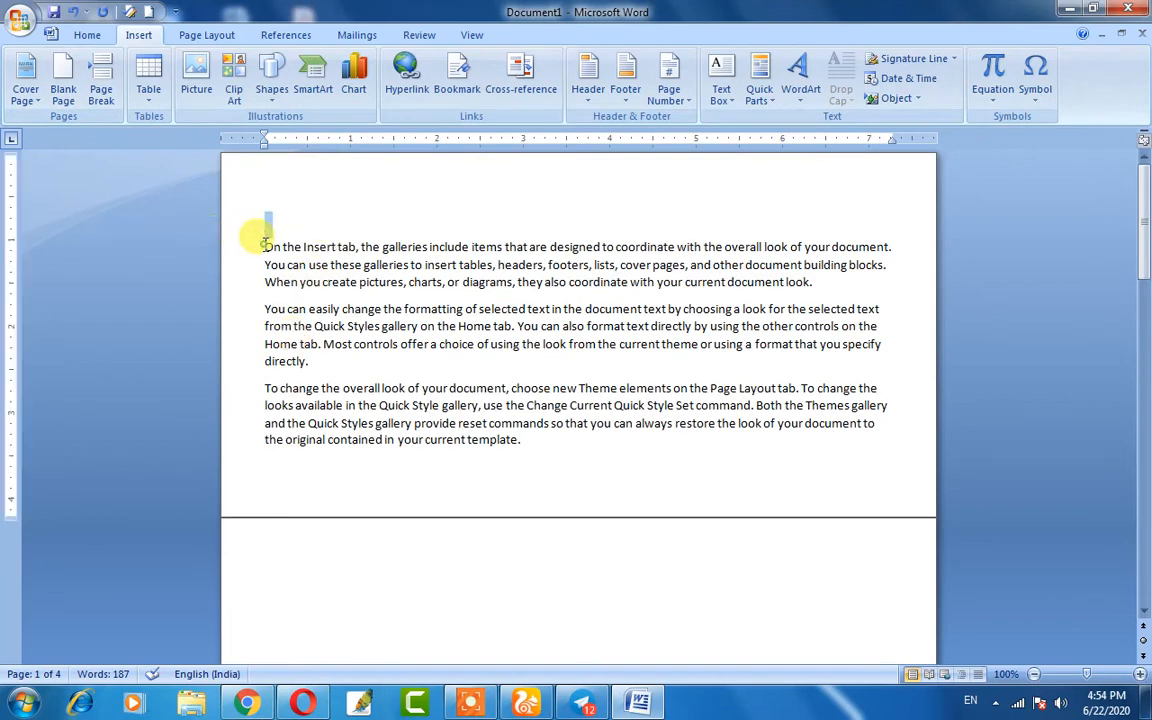
{"action": "key", "text": "Return"}
{"action": "key", "text": "Return"}
{"action": "key", "text": "Return"}
{"action": "key", "text": "Return"}
{"action": "key", "text": "Return"}
{"action": "key", "text": "Return"}
{"action": "key", "text": "Return"}
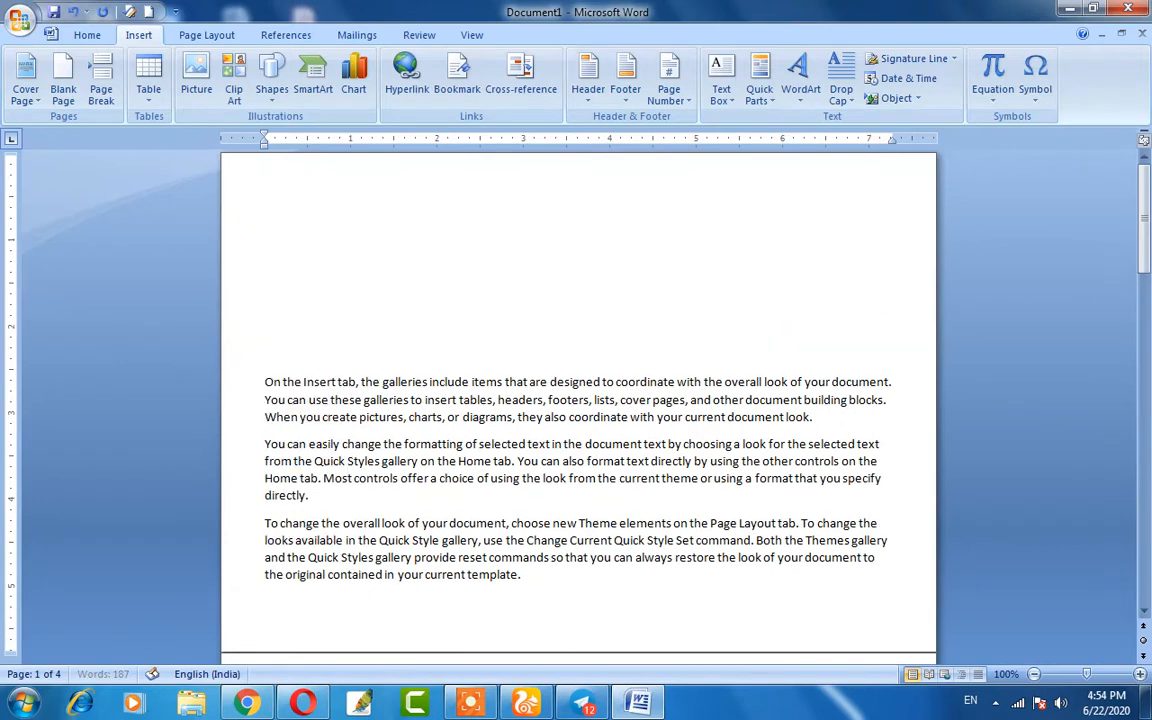
- Remove the empty lines added above the first paragraph
{"action": "key", "text": "BackSpace"}
{"action": "key", "text": "BackSpace"}
{"action": "key", "text": "BackSpace"}
{"action": "key", "text": "BackSpace"}
{"action": "key", "text": "BackSpace"}
{"action": "key", "text": "BackSpace"}
{"action": "key", "text": "BackSpace"}
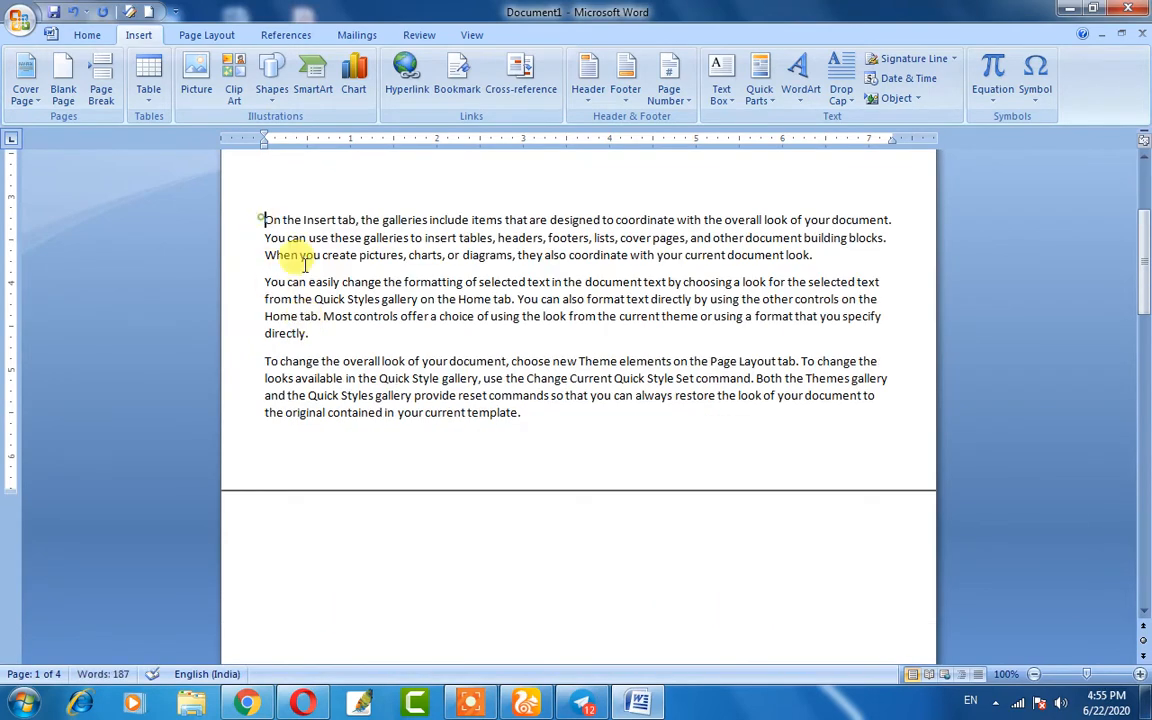
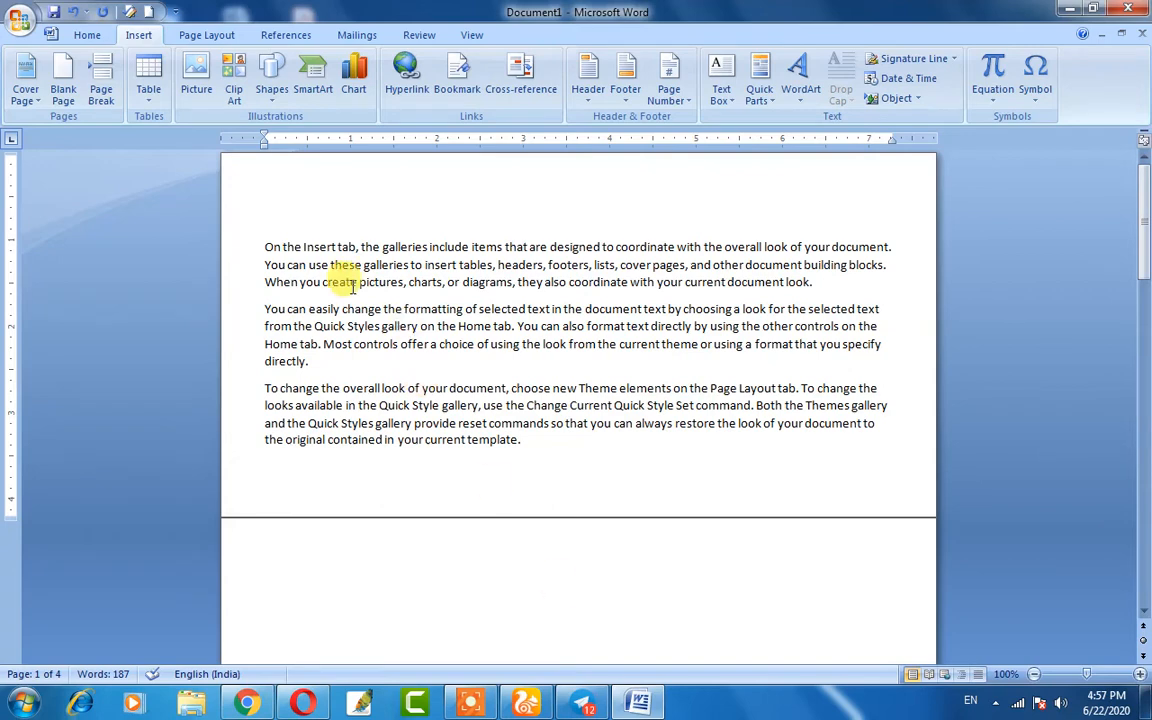
{"action": "left_click_drag", "start_coordinate": [266, 247], "coordinate": [783, 282]}
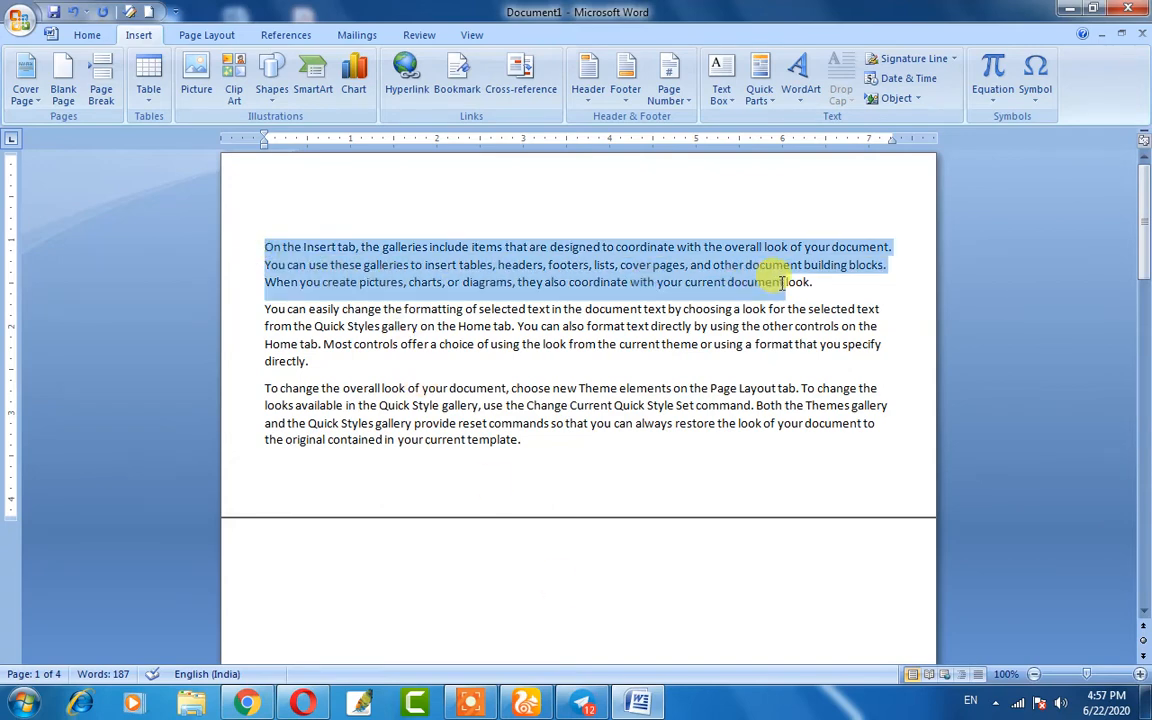
{"action": "left_click_drag", "start_coordinate": [265, 310], "coordinate": [310, 362]}
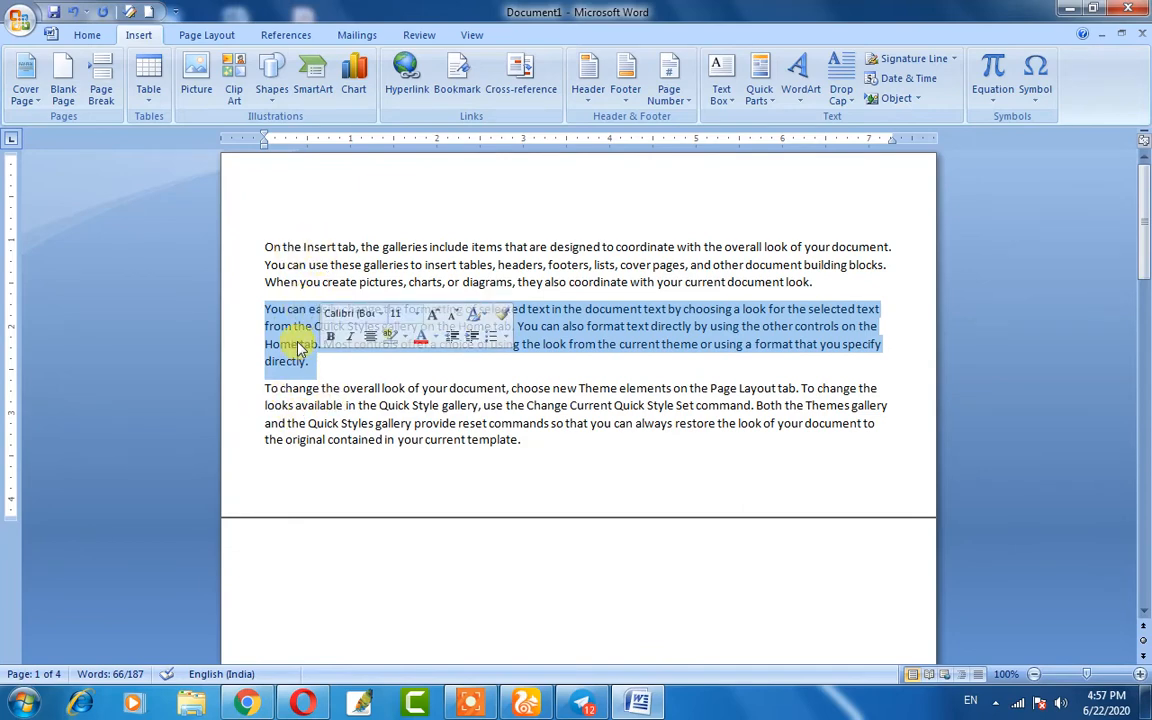
- Add six empty lines between the second and third paragraphs
{"action": "left_click", "coordinate": [323, 388]}
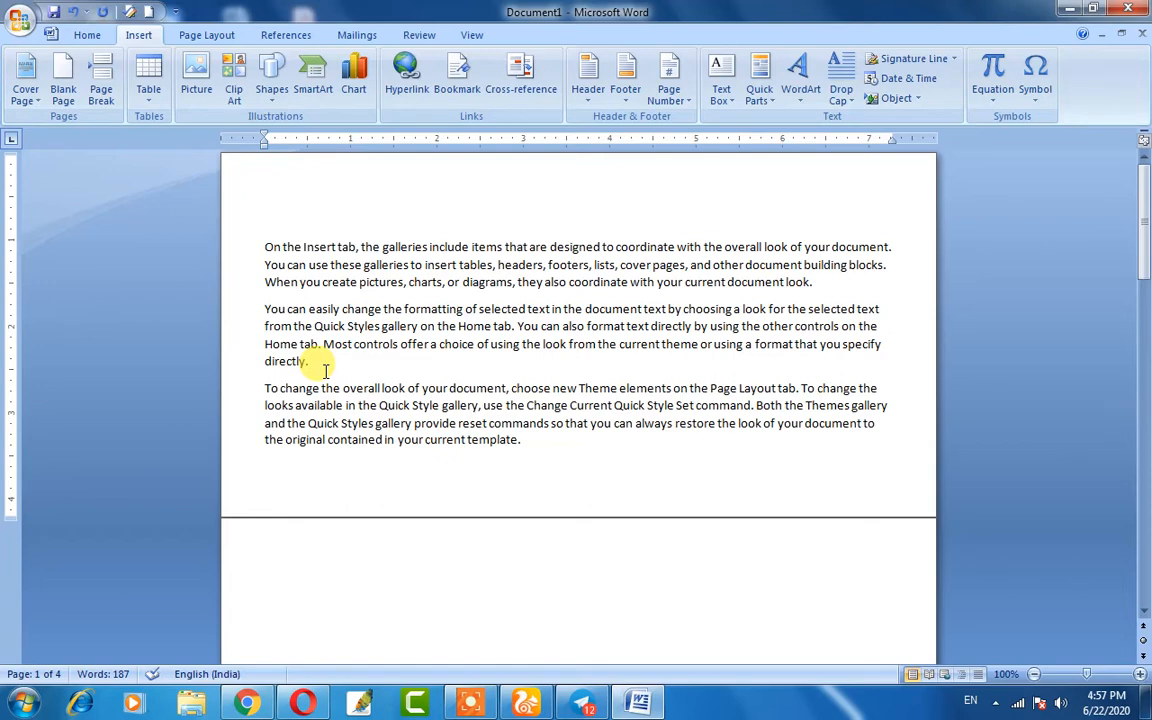
{"action": "key", "text": "Return"}
{"action": "key", "text": "Return"}
{"action": "key", "text": "Return"}
{"action": "key", "text": "Return"}
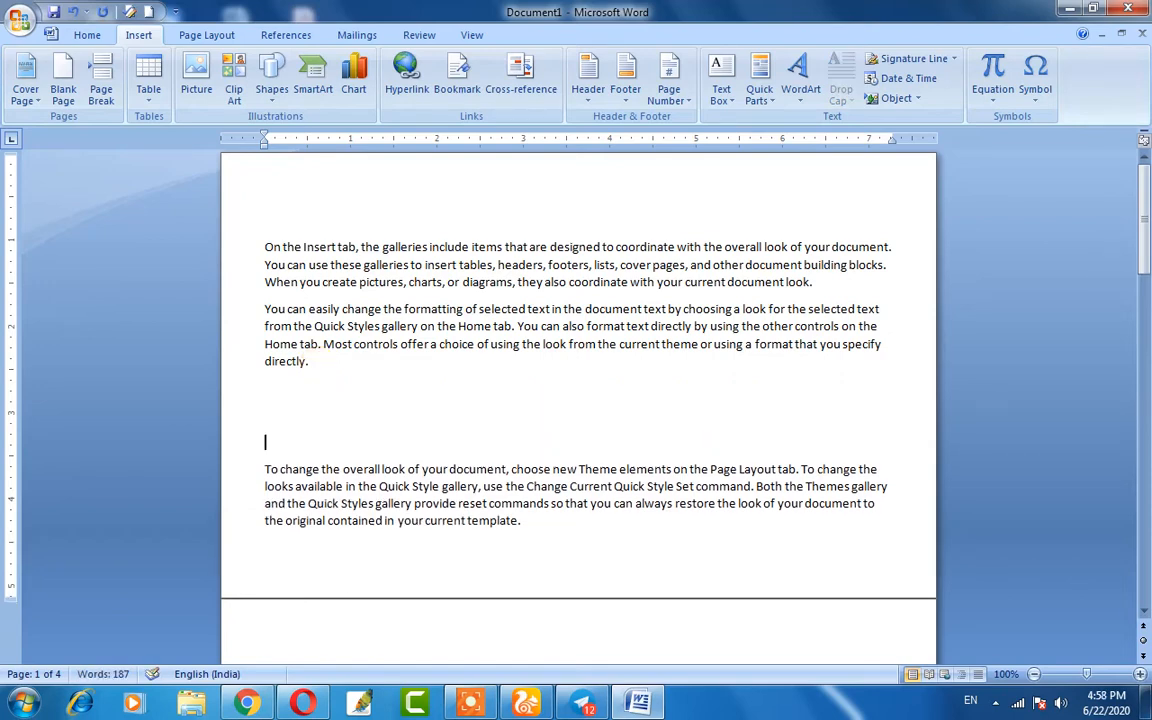
{"action": "key", "text": "Return"}
{"action": "key", "text": "Return"}
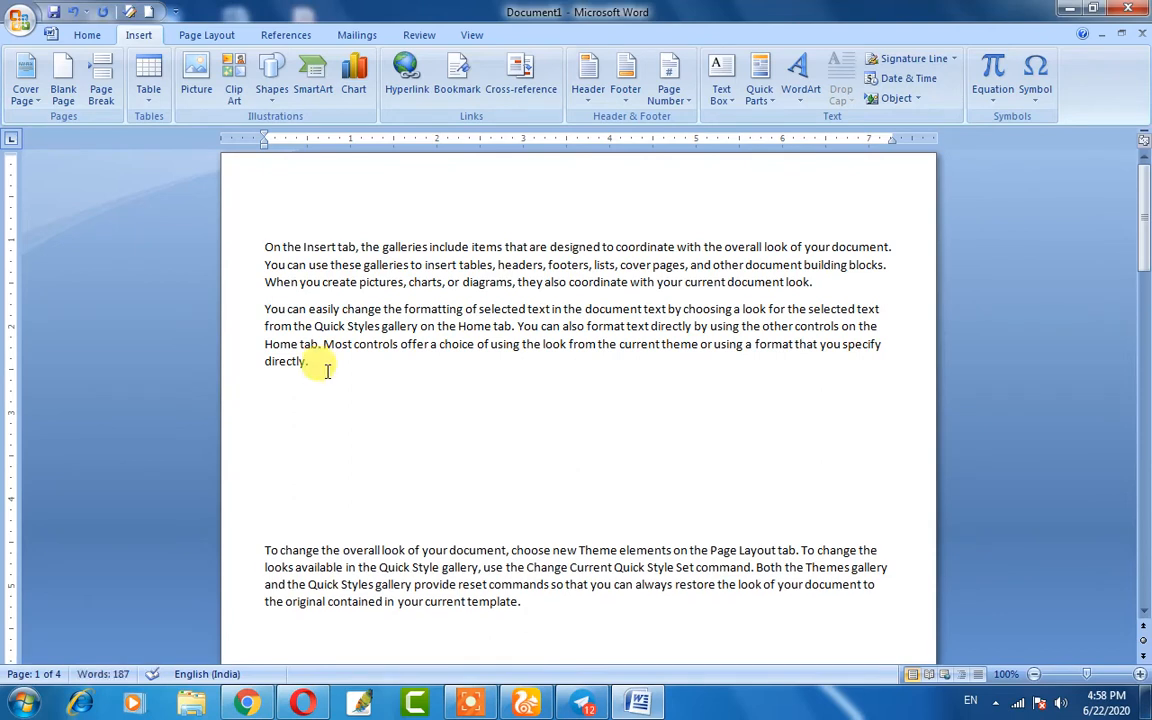
- Delete five empty lines between the second and third paragraphs, leaving a single one
{"action": "key", "text": "BackSpace"}
{"action": "key", "text": "BackSpace"}
{"action": "key", "text": "BackSpace"}
{"action": "key", "text": "BackSpace"}
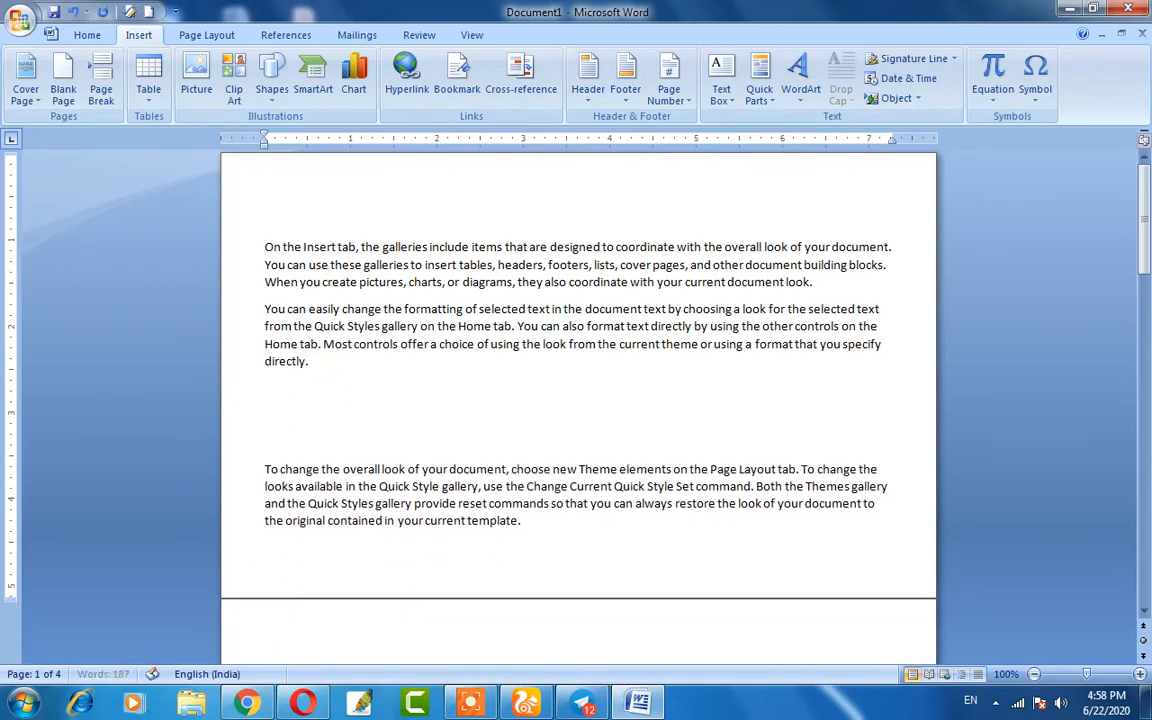
{"action": "key", "text": "BackSpace"}
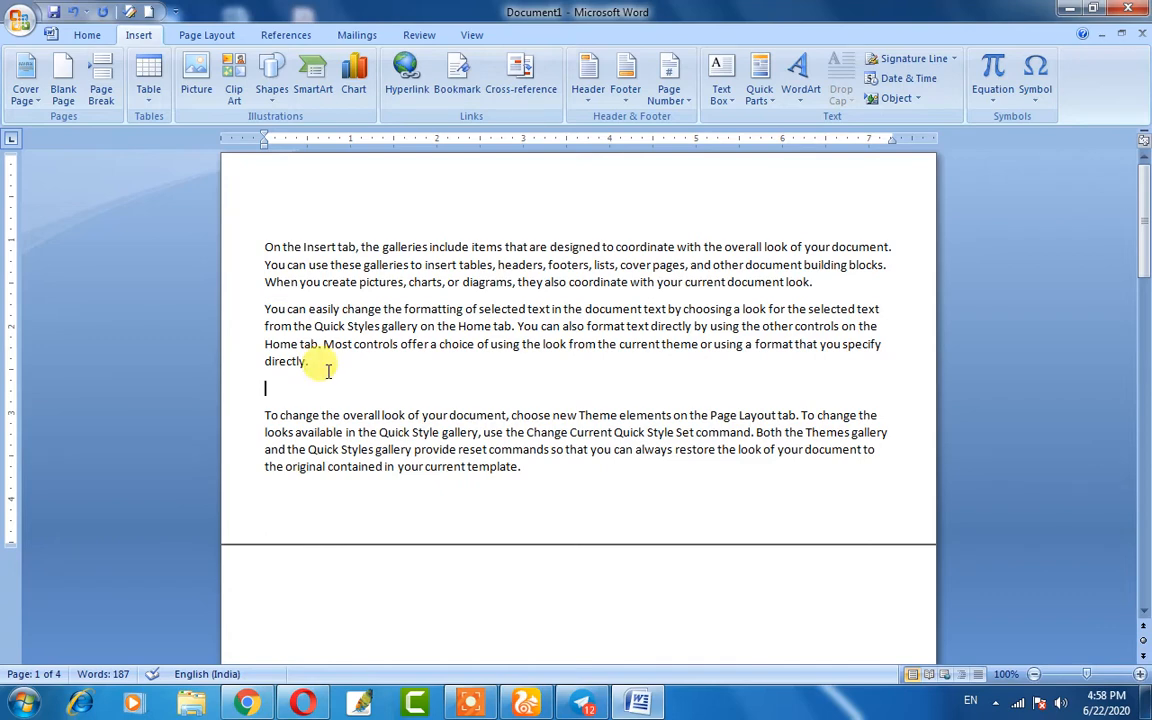
- Insert a page break on the empty line between the second and third paragraphs to move the third paragraph to a new page
{"action": "left_click_drag", "start_coordinate": [264, 414], "coordinate": [553, 473]}
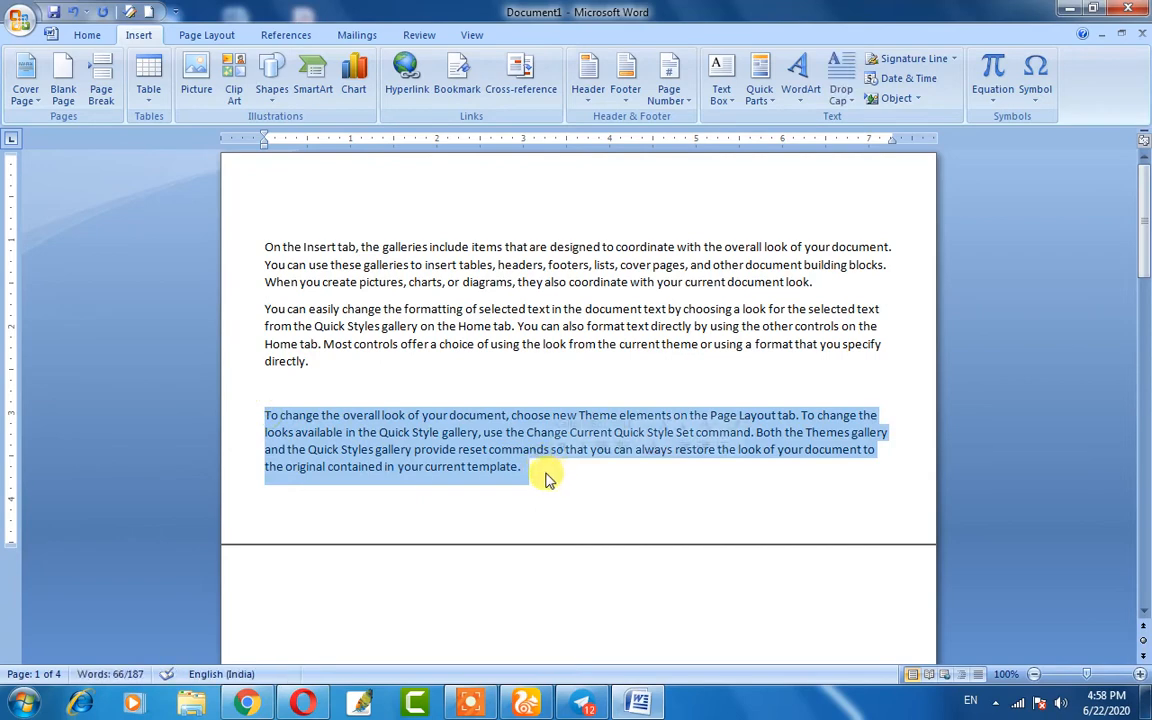
{"action": "left_click", "coordinate": [252, 389]}
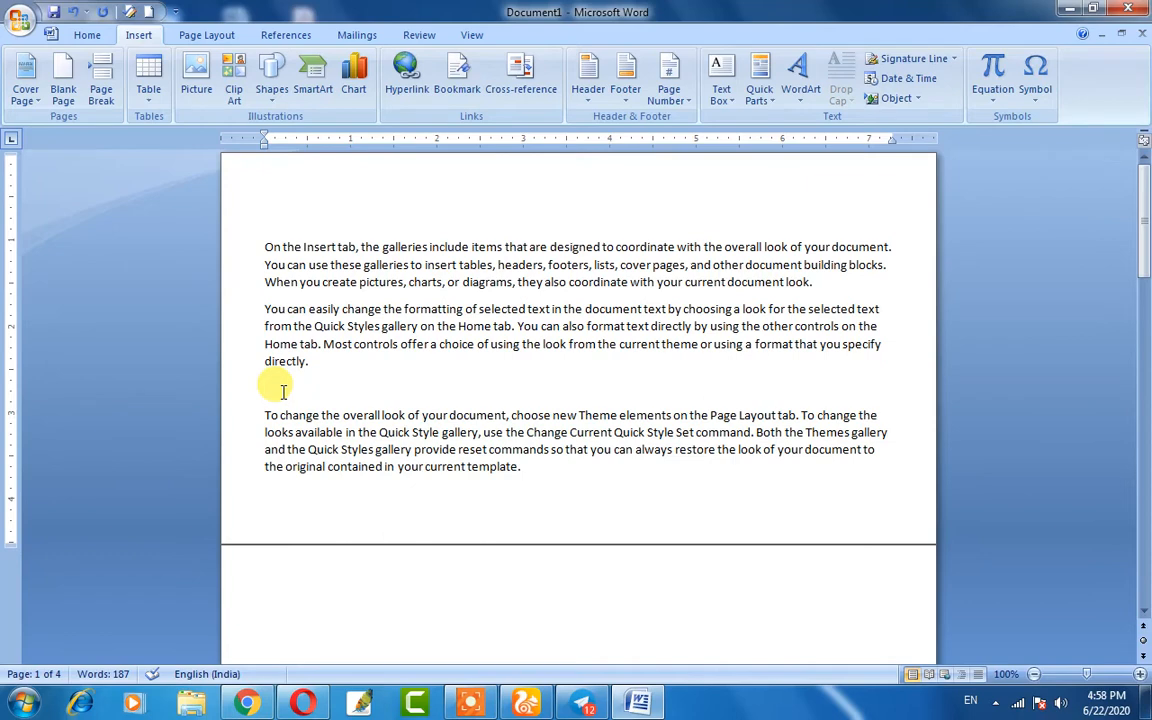
{"action": "left_click", "coordinate": [102, 92]}
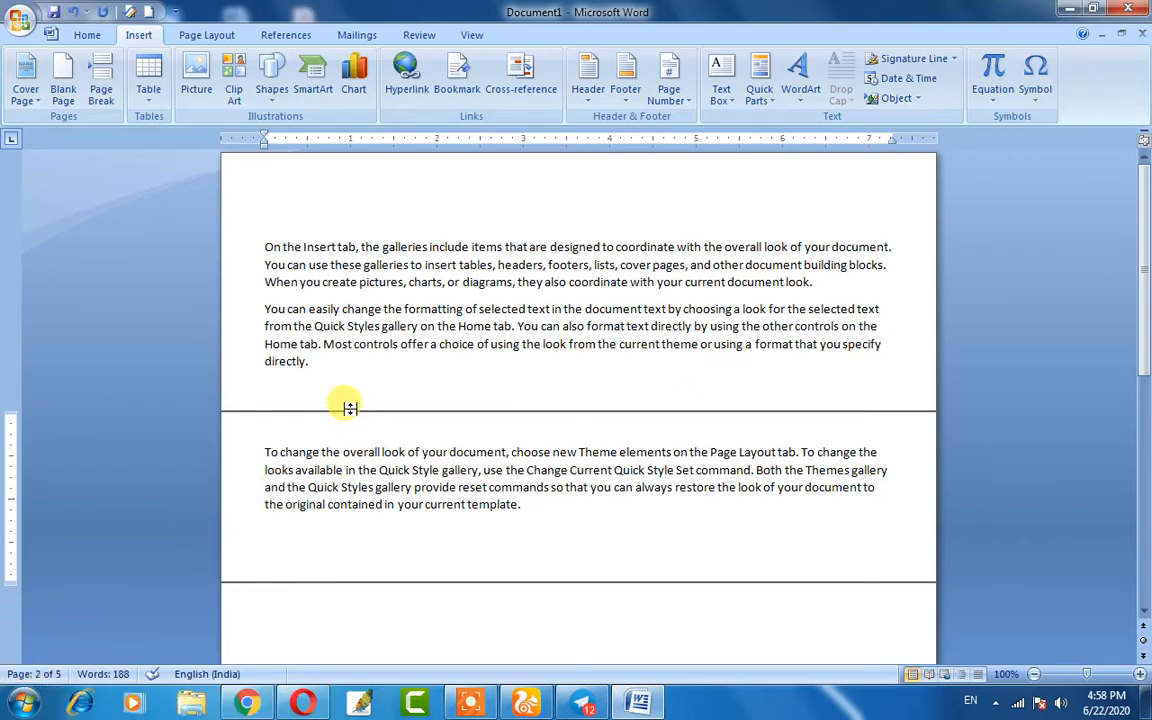
{"action": "left_click_drag", "start_coordinate": [267, 424], "coordinate": [535, 511]}
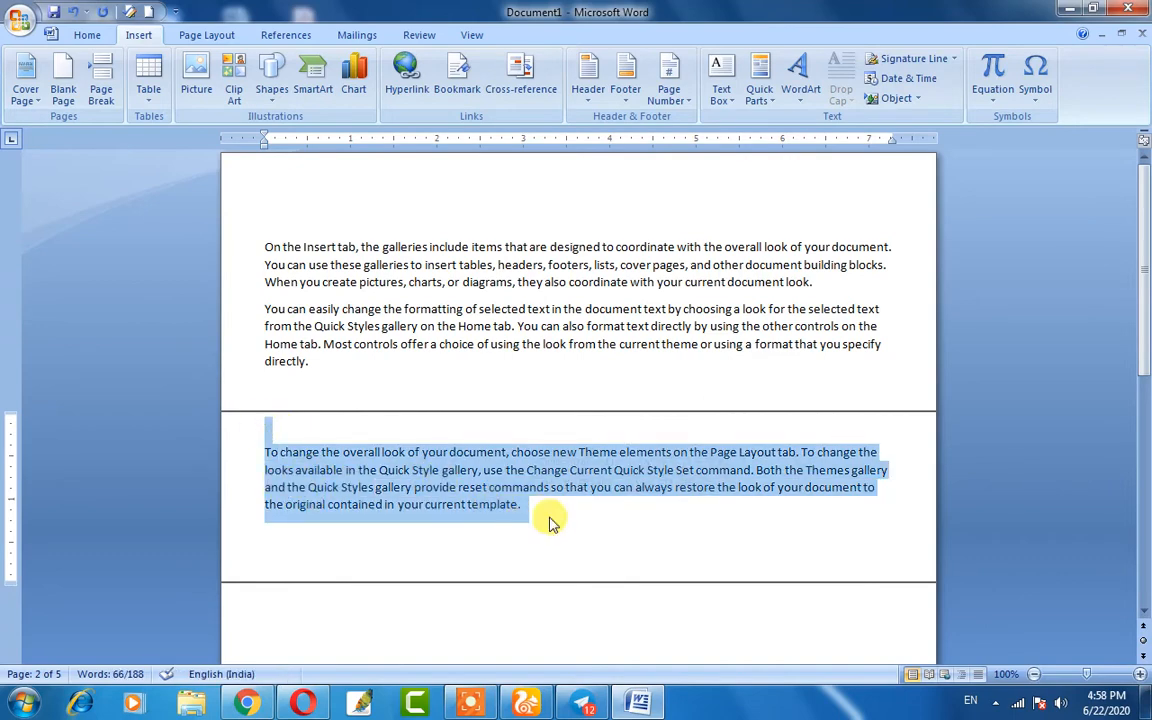
{"action": "left_click", "coordinate": [543, 512]}
- Add seven empty lines below the second paragraph on the first page
{"action": "scroll", "coordinate": [309, 411], "scroll_direction": "down", "scroll_amount": 1}
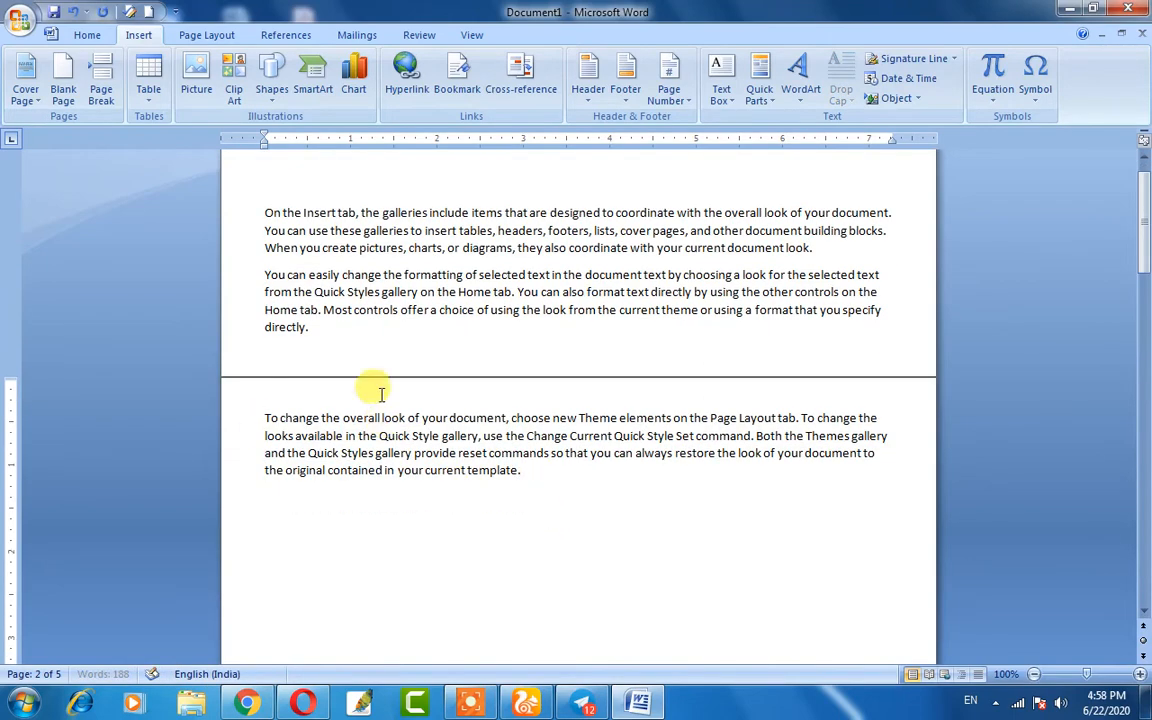
{"action": "left_click", "coordinate": [342, 329]}
{"action": "key", "text": "Return"}
{"action": "key", "text": "Return"}
{"action": "key", "text": "Return"}
{"action": "key", "text": "Return"}
{"action": "key", "text": "Return"}
{"action": "key", "text": "Return"}
{"action": "key", "text": "Return"}
{"action": "scroll", "coordinate": [468, 524], "scroll_direction": "down", "scroll_amount": 3}
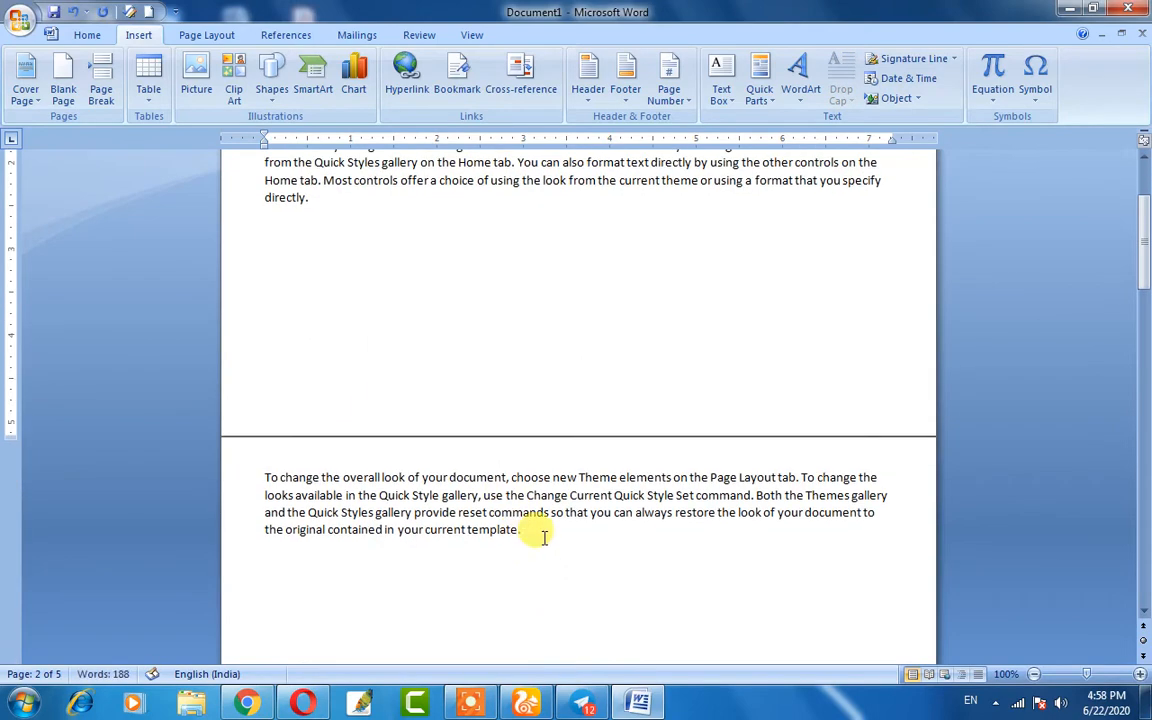
- Add several empty lines below the third paragraph on the second page
{"action": "left_click", "coordinate": [543, 538]}
{"action": "key", "text": "Return"}
{"action": "key", "text": "Return"}
{"action": "key", "text": "Return"}
{"action": "key", "text": "Return"}
{"action": "key", "text": "Return"}
{"action": "scroll", "coordinate": [527, 519], "scroll_direction": "down", "scroll_amount": 8}
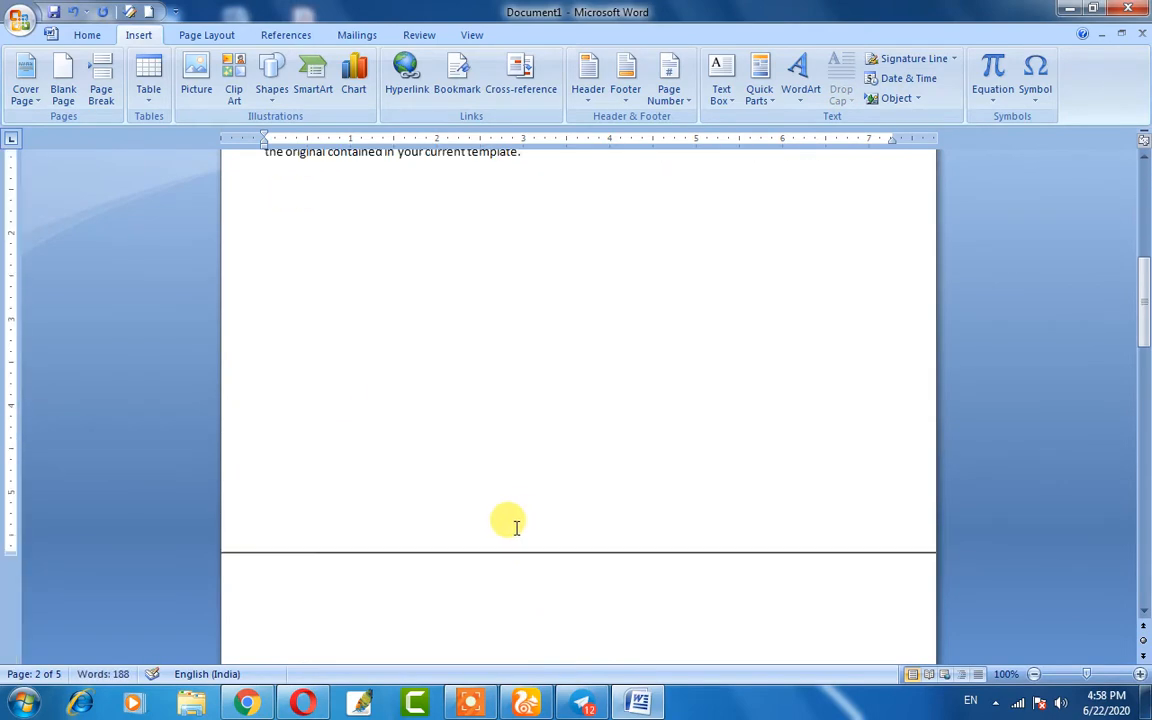
- Examine how the page break separates the second and third paragraphs across the first two pages
{"action": "scroll", "coordinate": [513, 442], "scroll_direction": "up", "scroll_amount": 8}
{"action": "scroll", "coordinate": [512, 442], "scroll_direction": "up", "scroll_amount": 4}
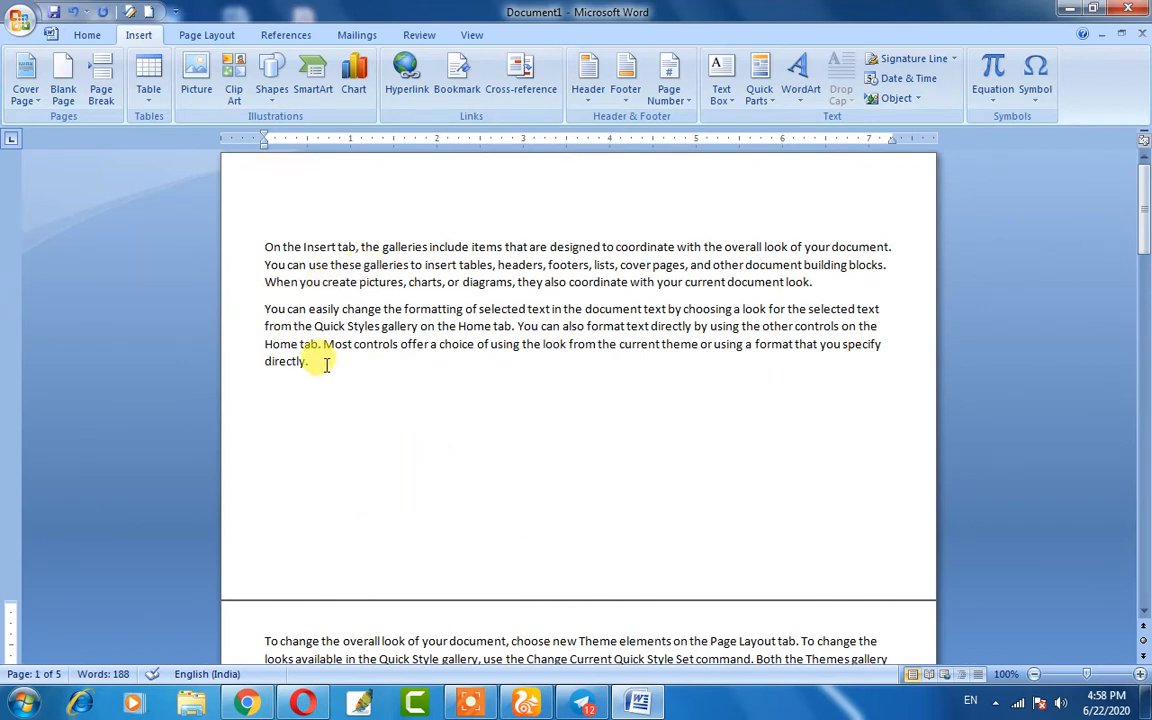
{"action": "scroll", "coordinate": [316, 386], "scroll_direction": "down", "scroll_amount": 3}
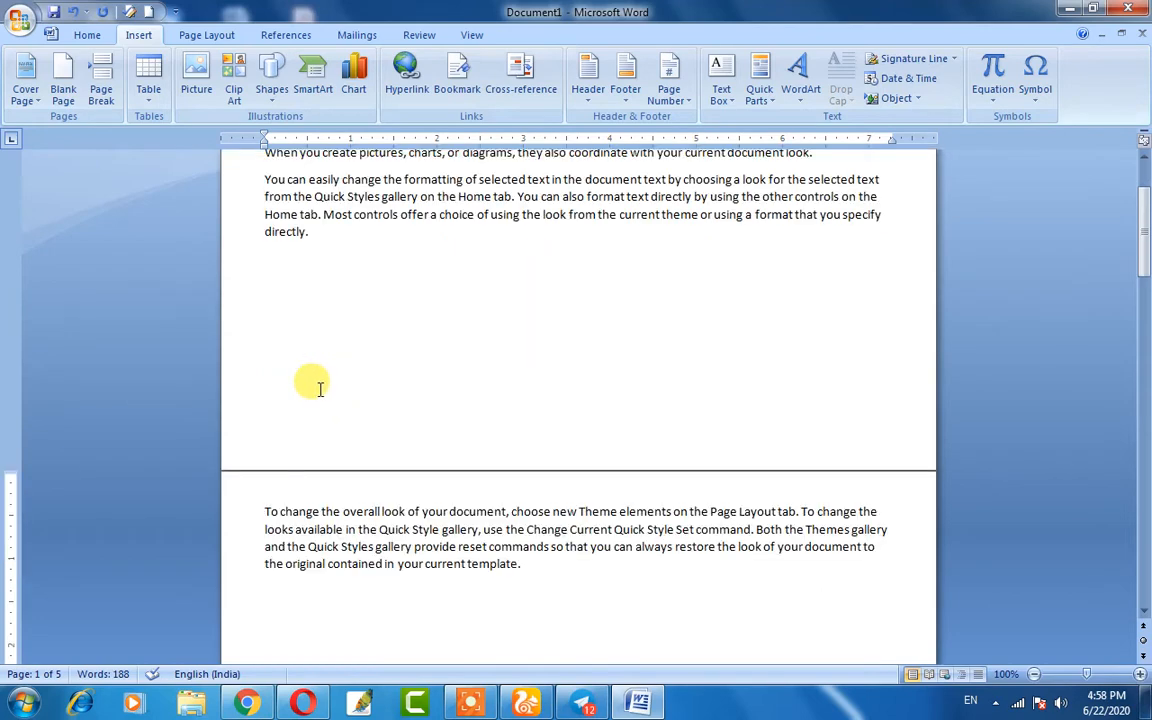
{"action": "scroll", "coordinate": [323, 390], "scroll_direction": "up", "scroll_amount": 2}
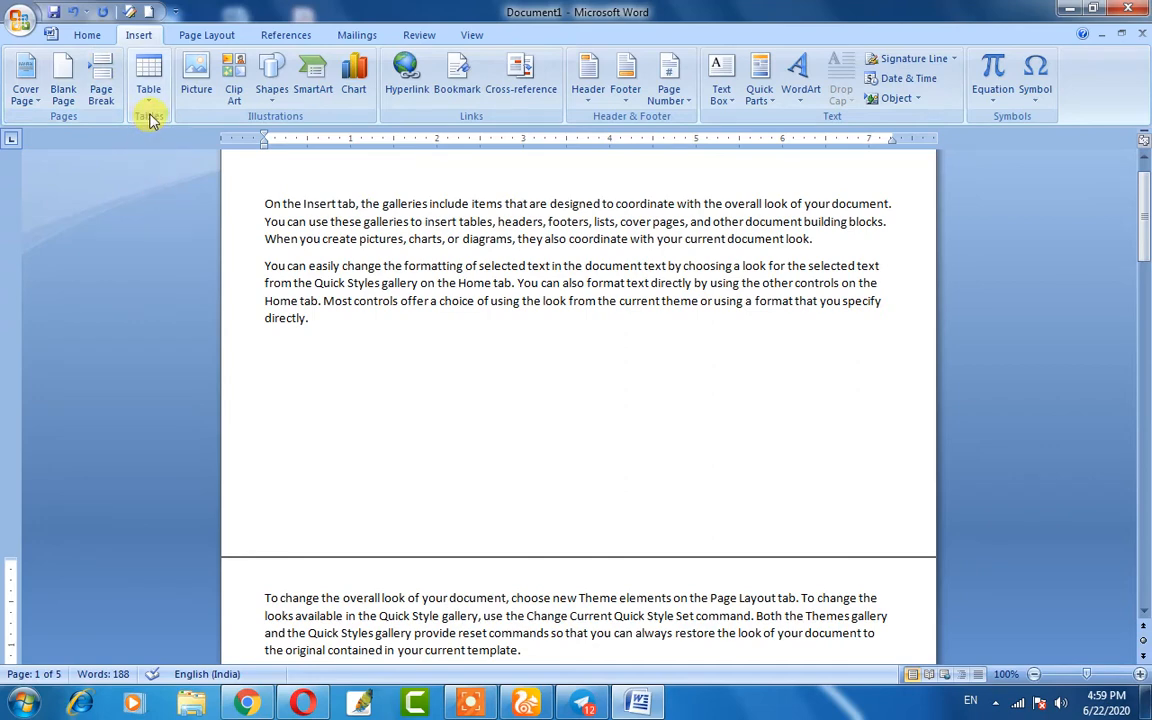
{"action": "scroll", "coordinate": [149, 116], "scroll_direction": "up", "scroll_amount": 1}
{"action": "scroll", "coordinate": [149, 116], "scroll_direction": "down", "scroll_amount": 4}
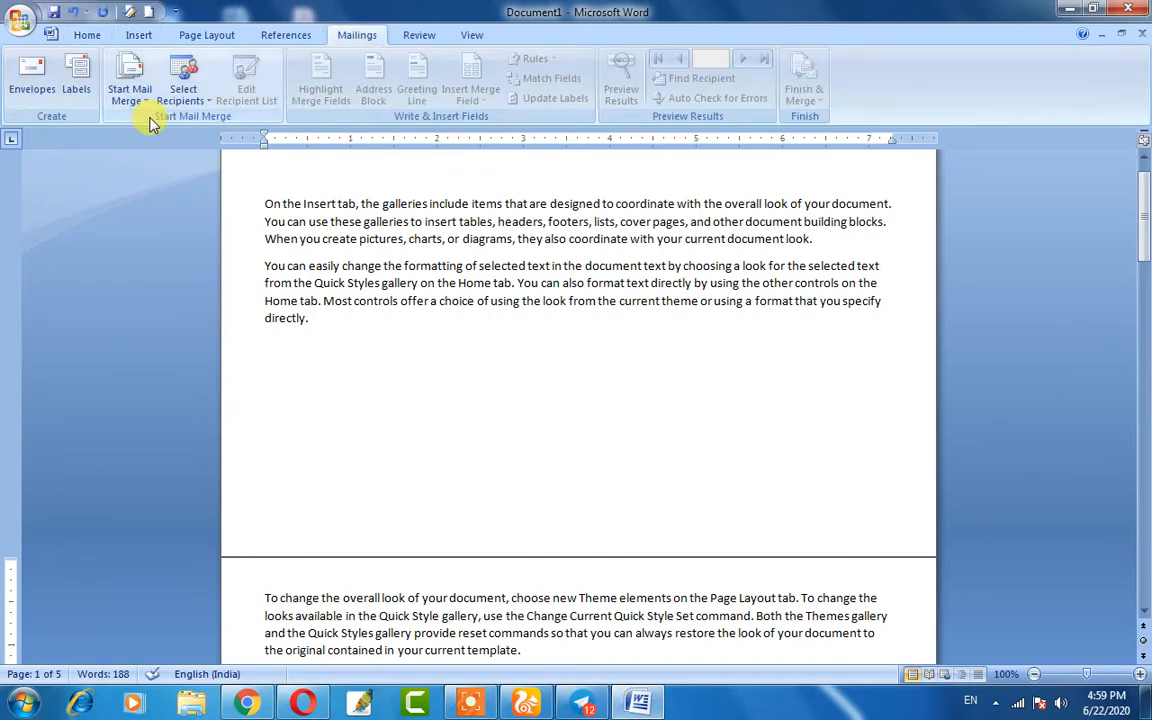
- Insert a table with 9 columns and 6 rows on the blank third page
{"action": "left_click", "coordinate": [139, 36]}
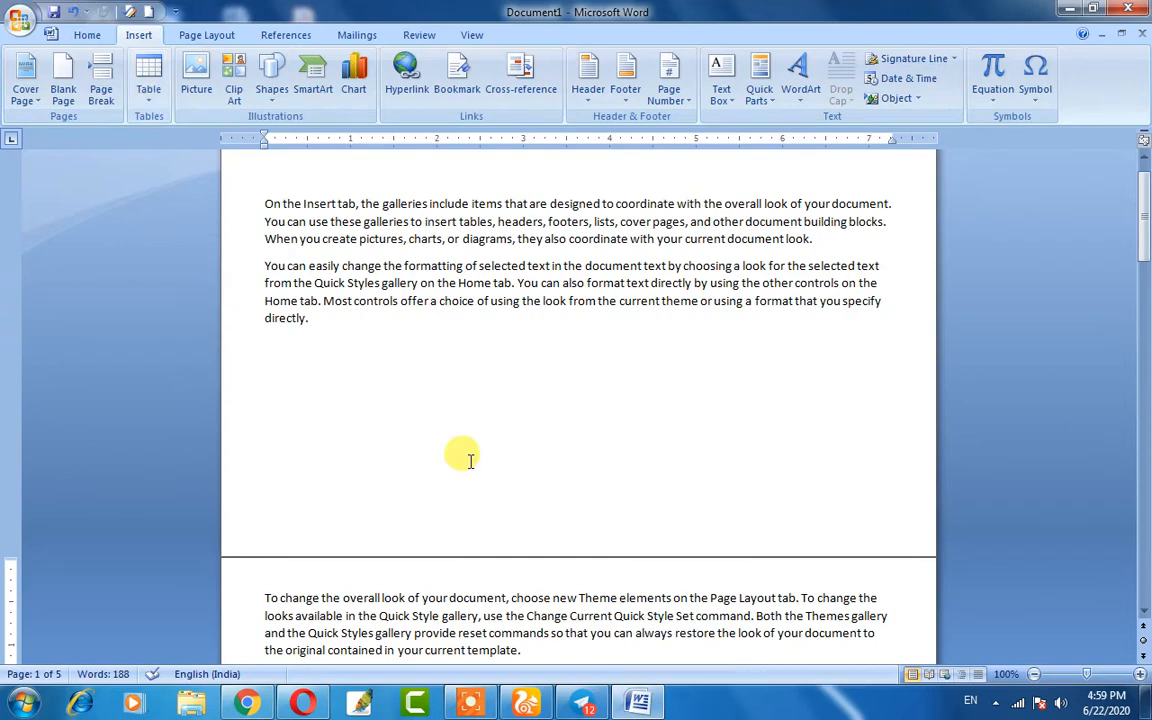
{"action": "scroll", "coordinate": [455, 406], "scroll_direction": "up", "scroll_amount": 1}
{"action": "scroll", "coordinate": [455, 406], "scroll_direction": "down", "scroll_amount": 5}
{"action": "scroll", "coordinate": [455, 406], "scroll_direction": "down", "scroll_amount": 5}
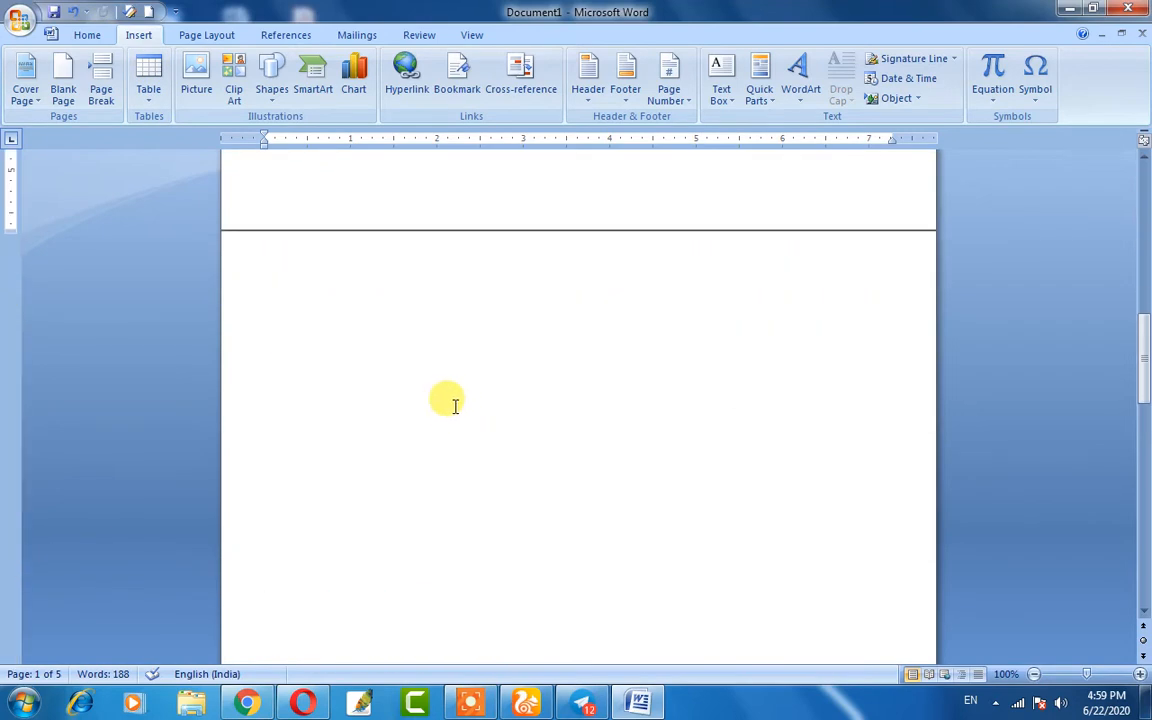
{"action": "left_click", "coordinate": [341, 228]}
{"action": "scroll", "coordinate": [338, 250], "scroll_direction": "up", "scroll_amount": 2}
{"action": "scroll", "coordinate": [342, 258], "scroll_direction": "down", "scroll_amount": 1}
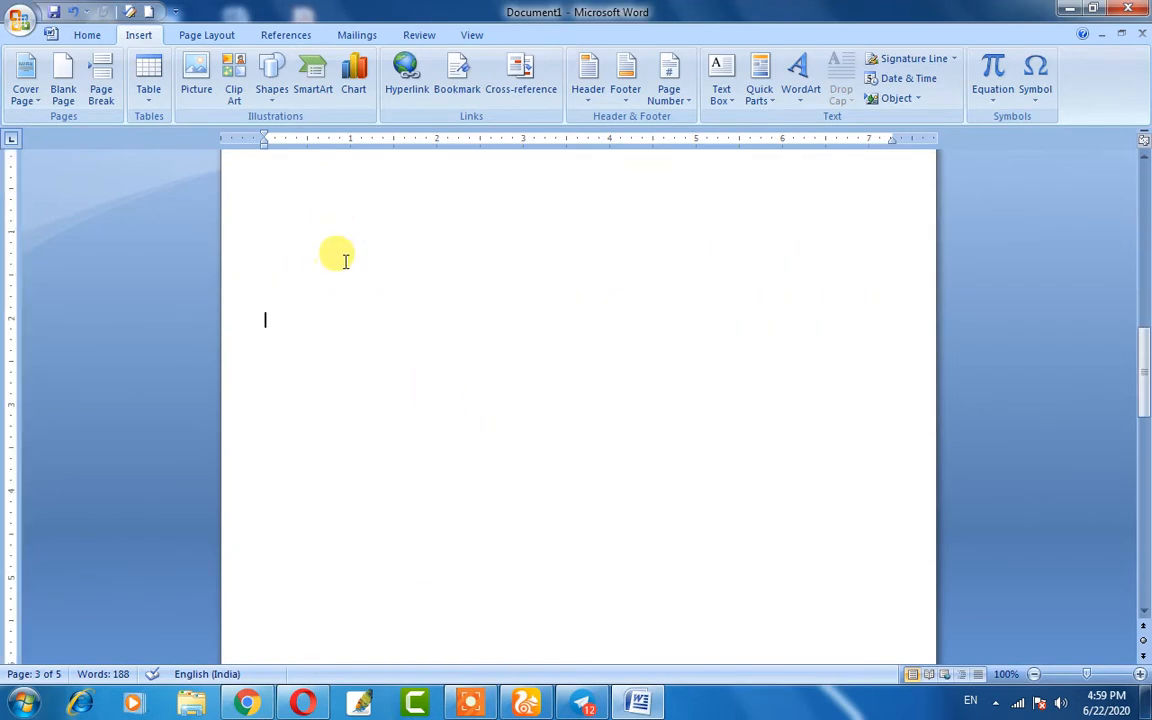
{"action": "left_click", "coordinate": [147, 103]}
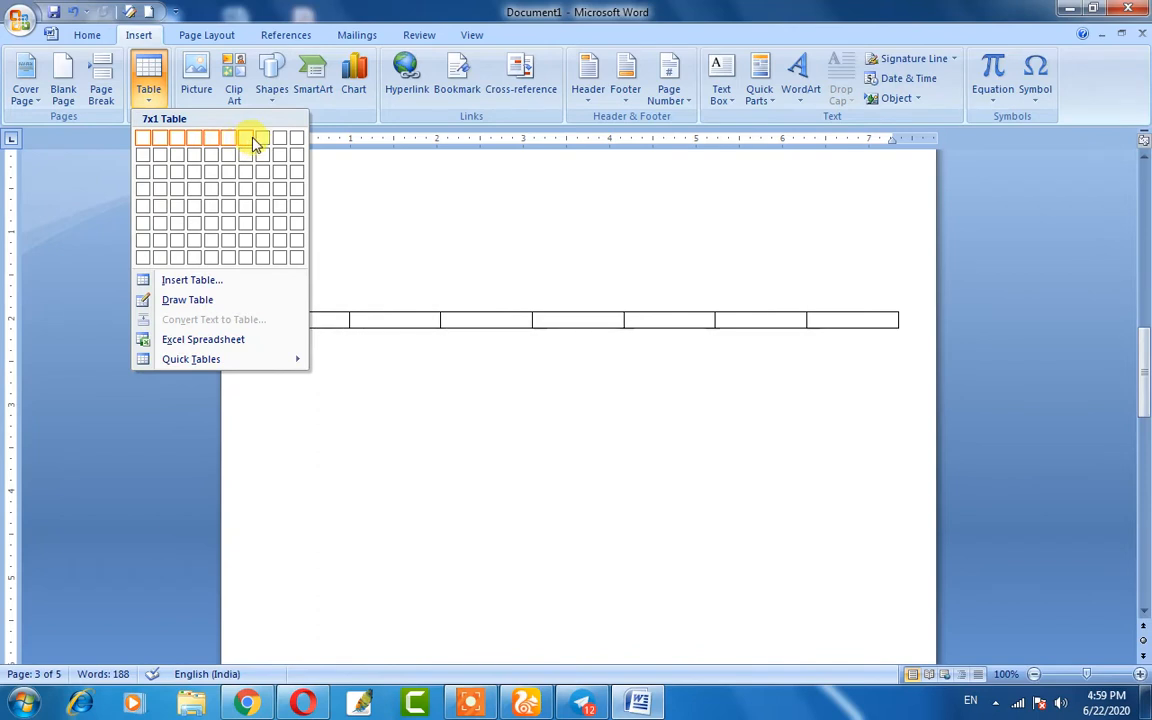
{"action": "left_click", "coordinate": [279, 224]}
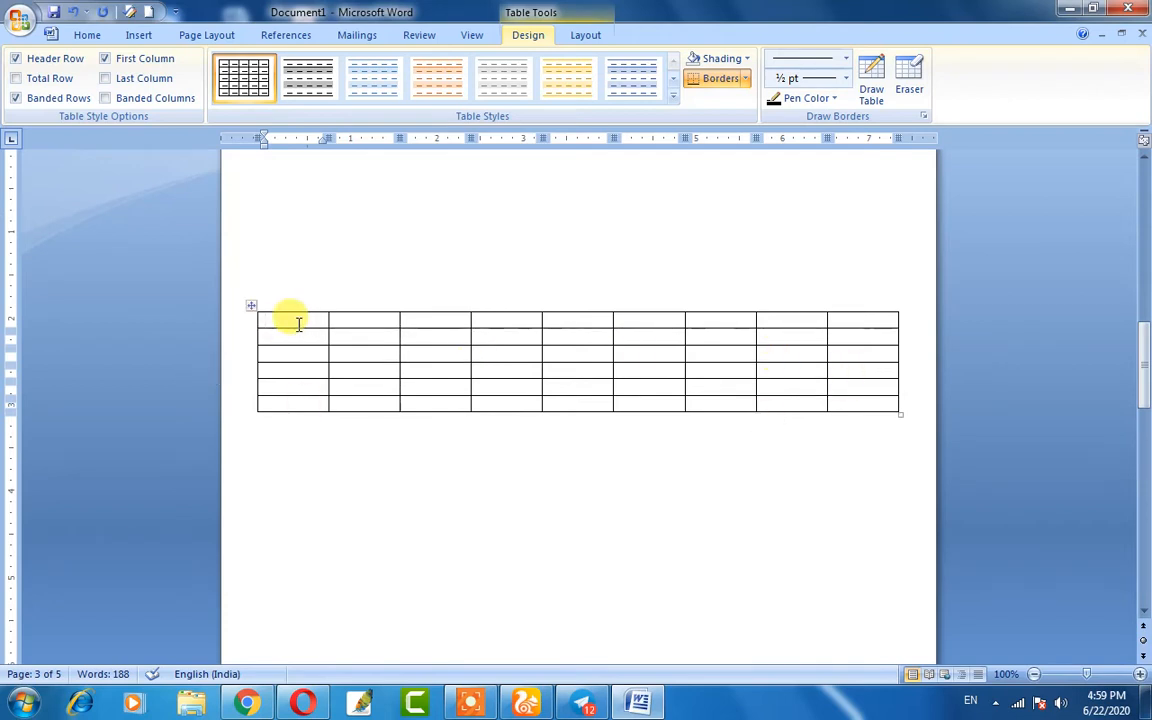
- Fill the table's first five header cells with Sr., Name, FathersName, Add and Mobile
{"action": "type", "text": "s"}
{"action": "type", "text": "Sr"}
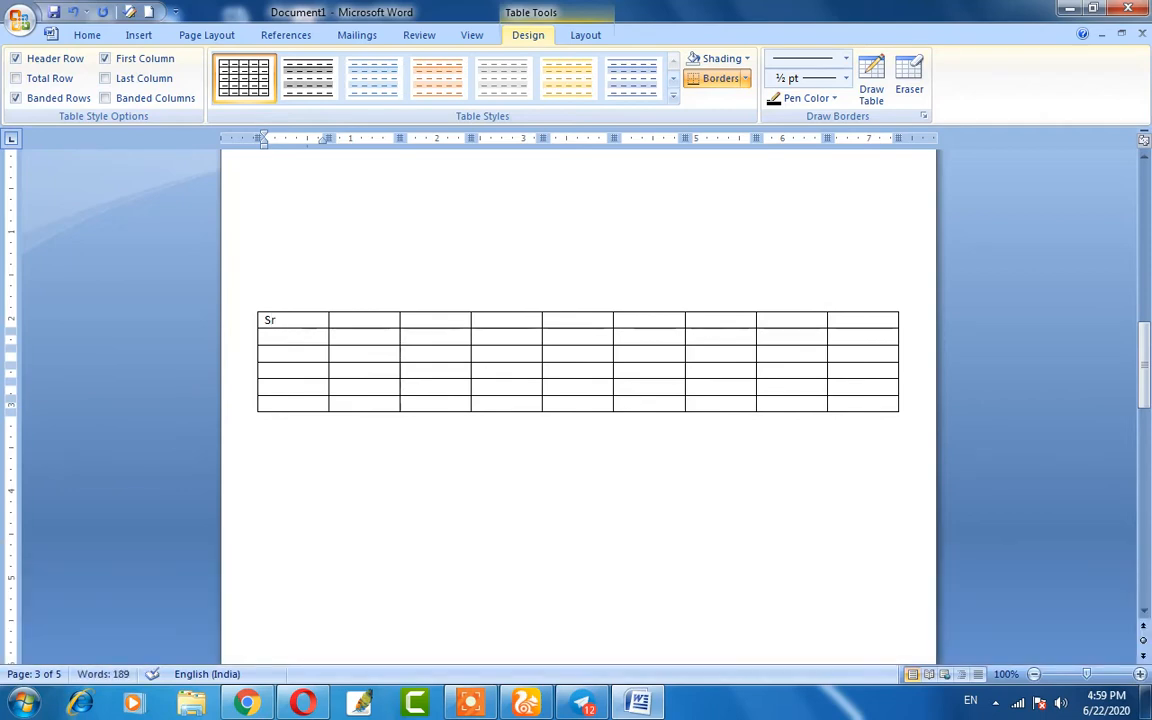
{"action": "type", "text": "."}
{"action": "key", "text": "Tab"}
{"action": "type", "text": "N"}
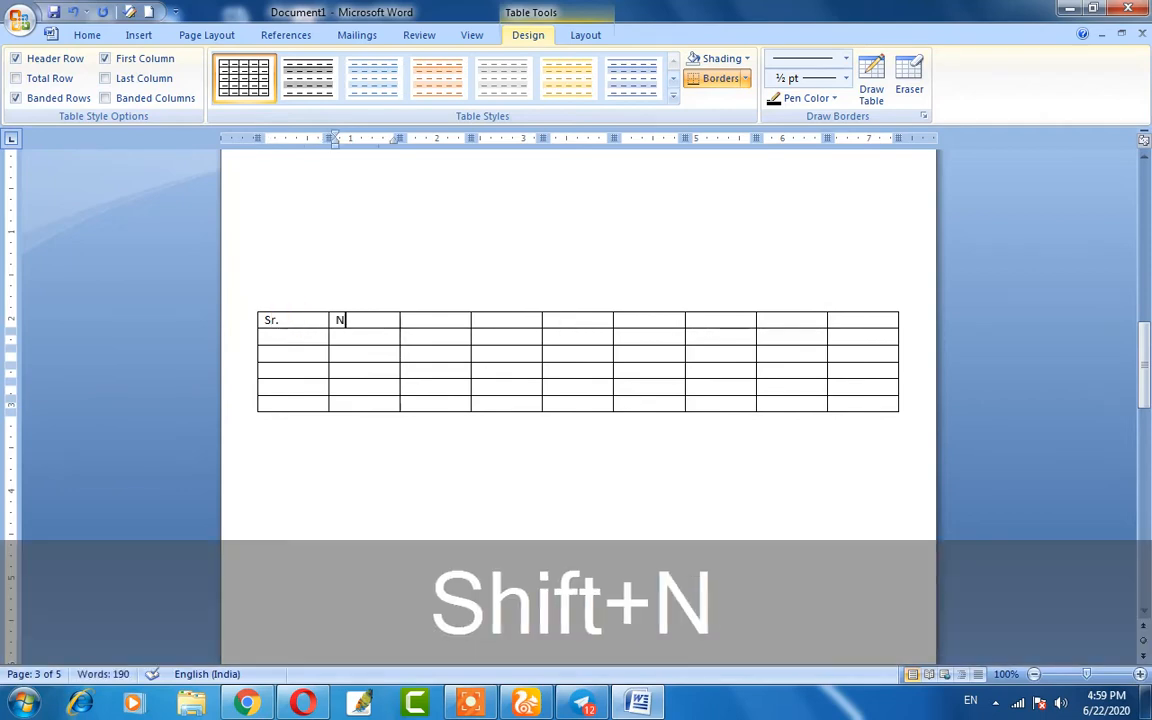
{"action": "type", "text": "ame"}
{"action": "key", "text": "Tab"}
{"action": "type", "text": "Fathers"}
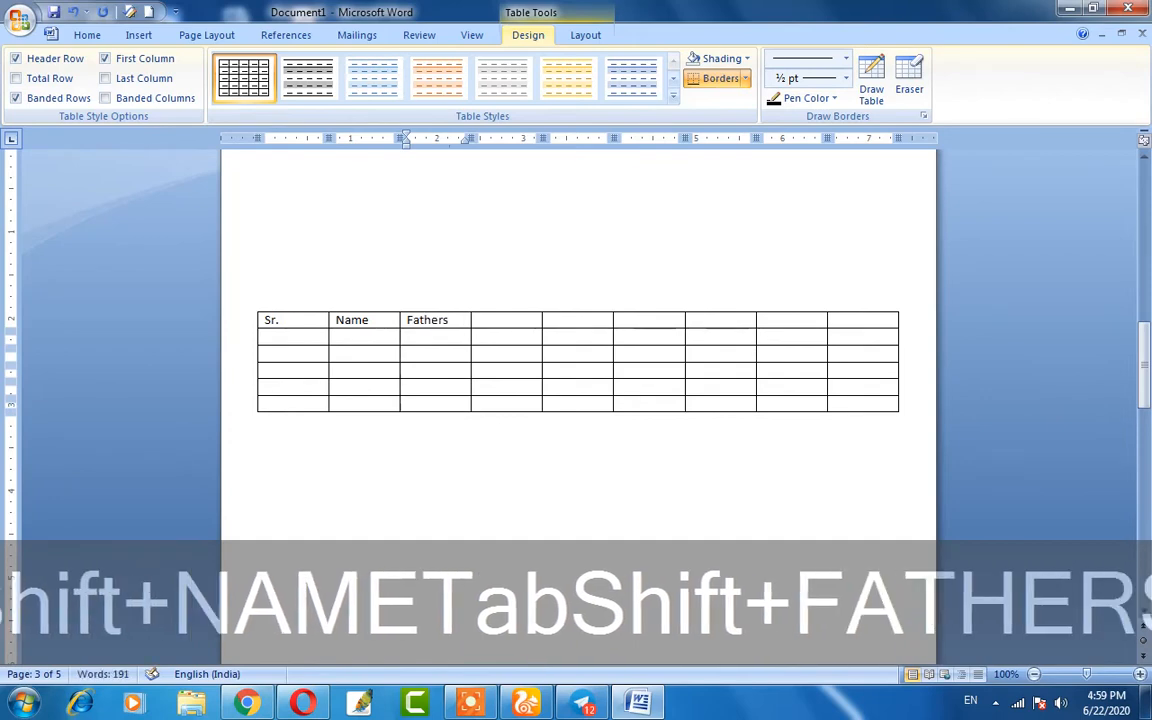
{"action": "type", "text": "Name"}
{"action": "key", "text": "Tab"}
{"action": "type", "text": "Add"}
{"action": "key", "text": "Tab"}
{"action": "type", "text": "Mobile"}
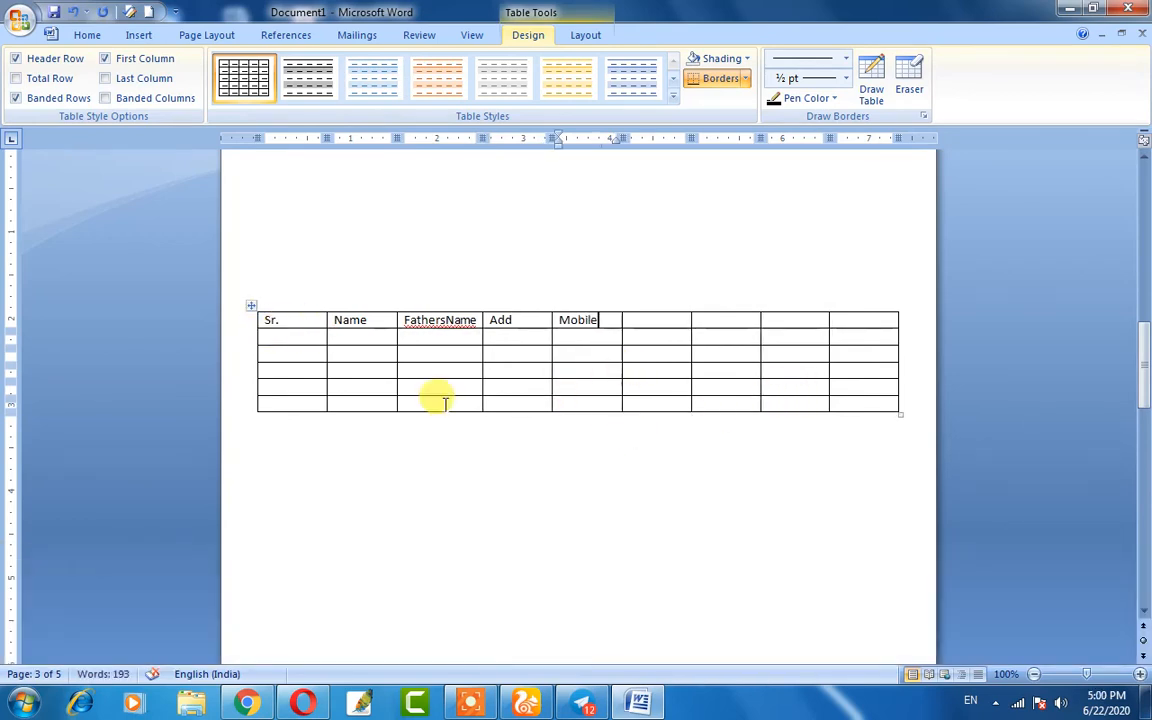
- Insert a second table with 15 columns and 10 rows below the first table, leaving some space between them
{"action": "left_click", "coordinate": [463, 502]}
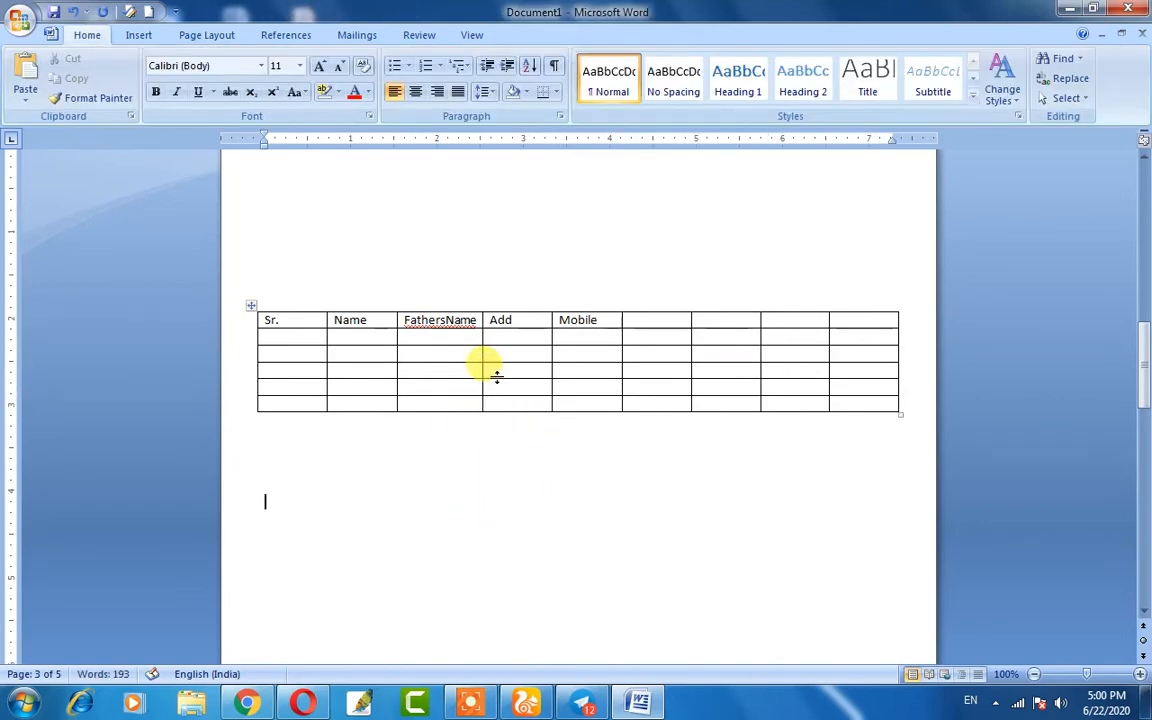
{"action": "left_click", "coordinate": [140, 37]}
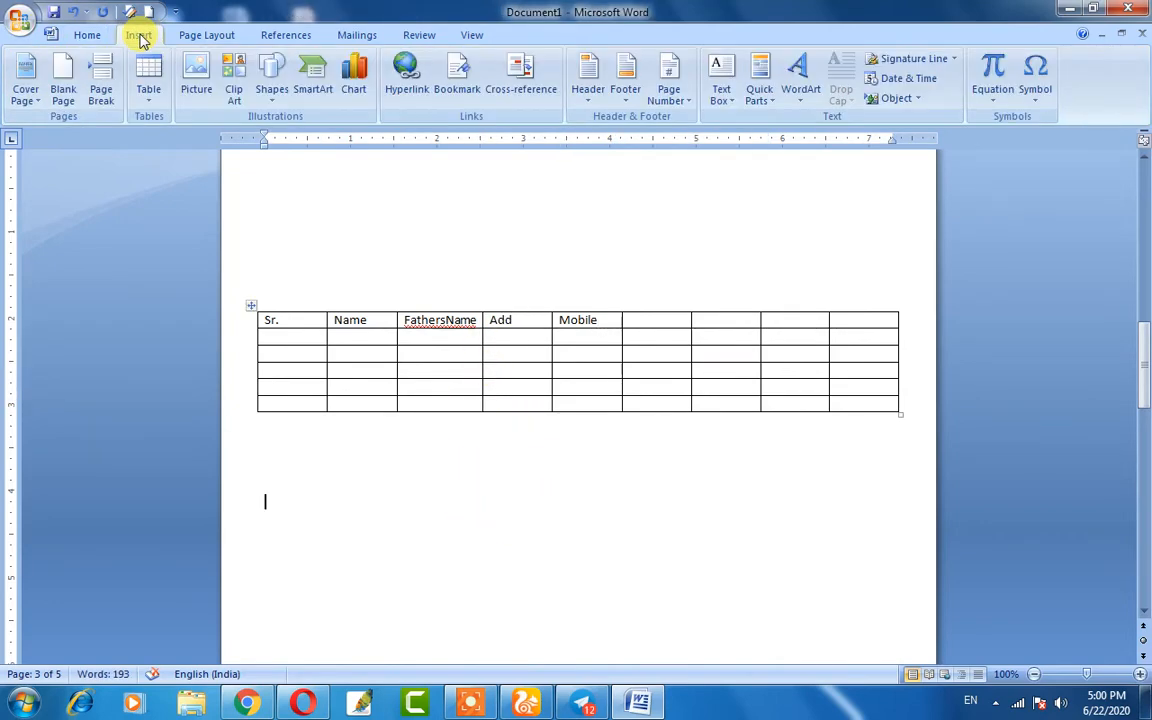
{"action": "left_click", "coordinate": [148, 105]}
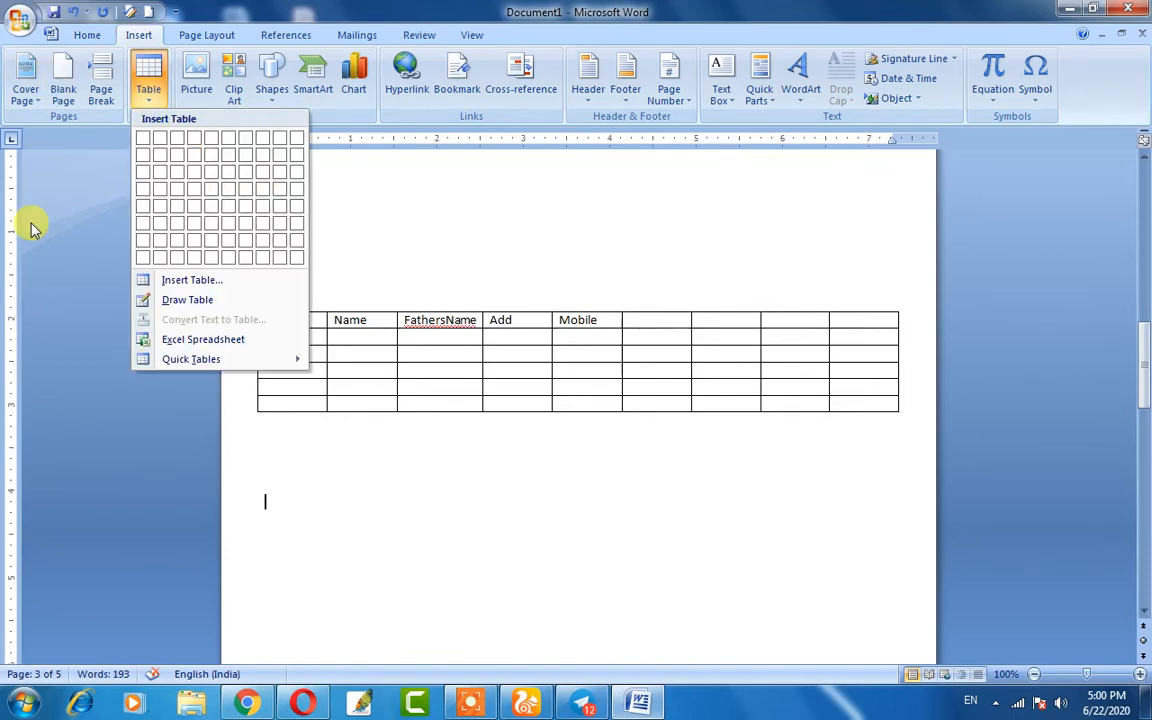
{"action": "left_click", "coordinate": [352, 453]}
{"action": "scroll", "coordinate": [300, 353], "scroll_direction": "down", "scroll_amount": 2}
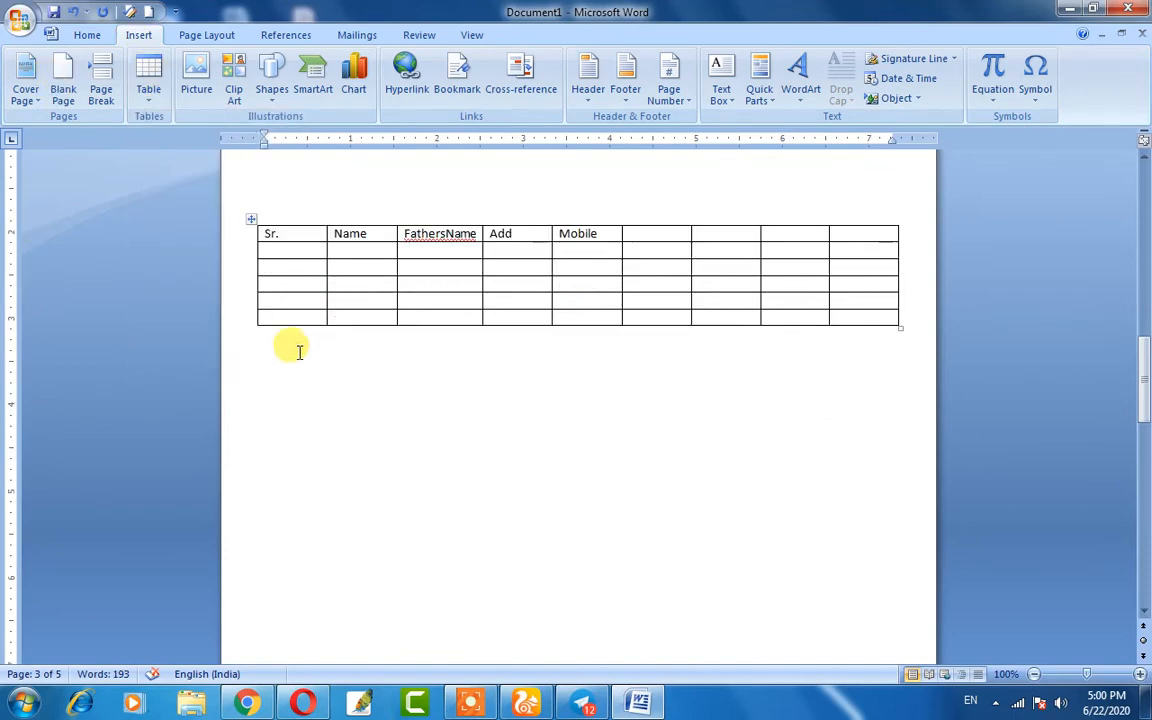
{"action": "scroll", "coordinate": [325, 325], "scroll_direction": "down", "scroll_amount": 2}
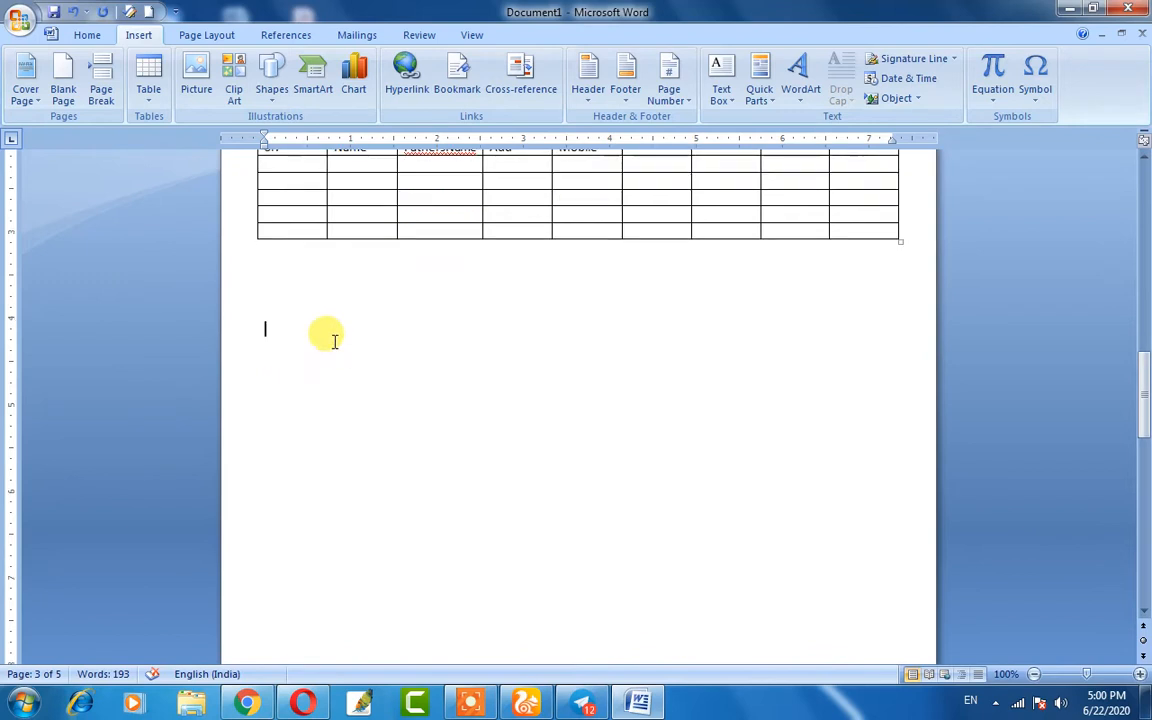
{"action": "left_click", "coordinate": [148, 97]}
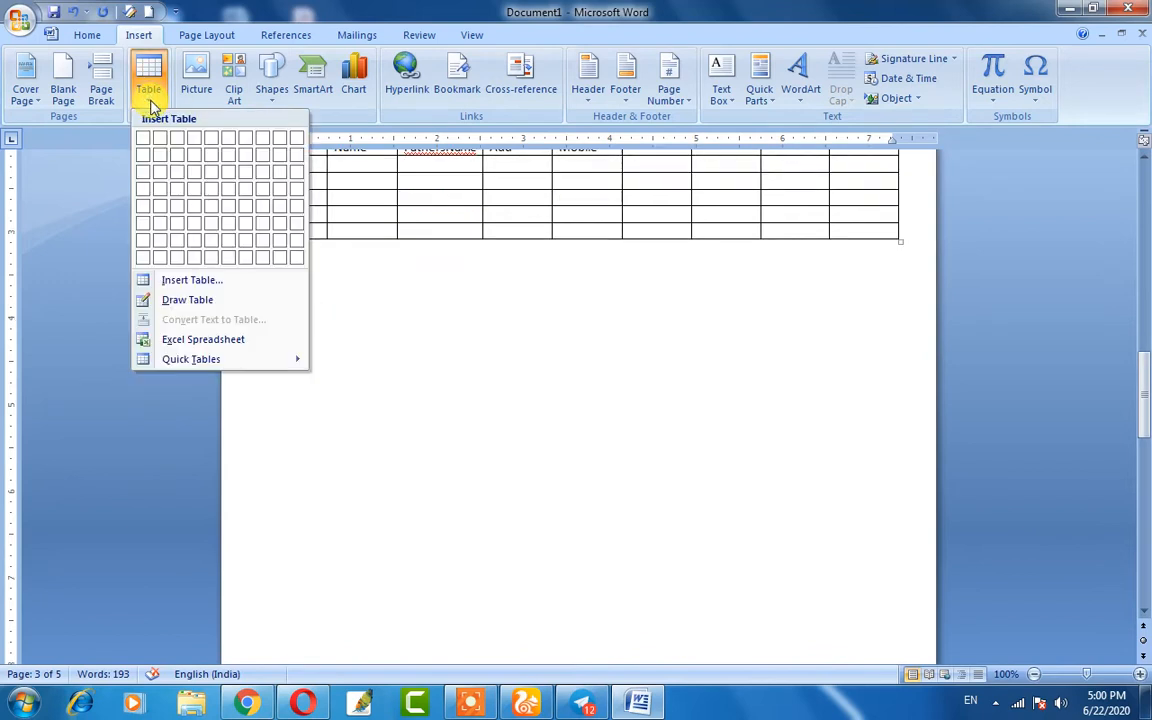
{"action": "left_click", "coordinate": [170, 283]}
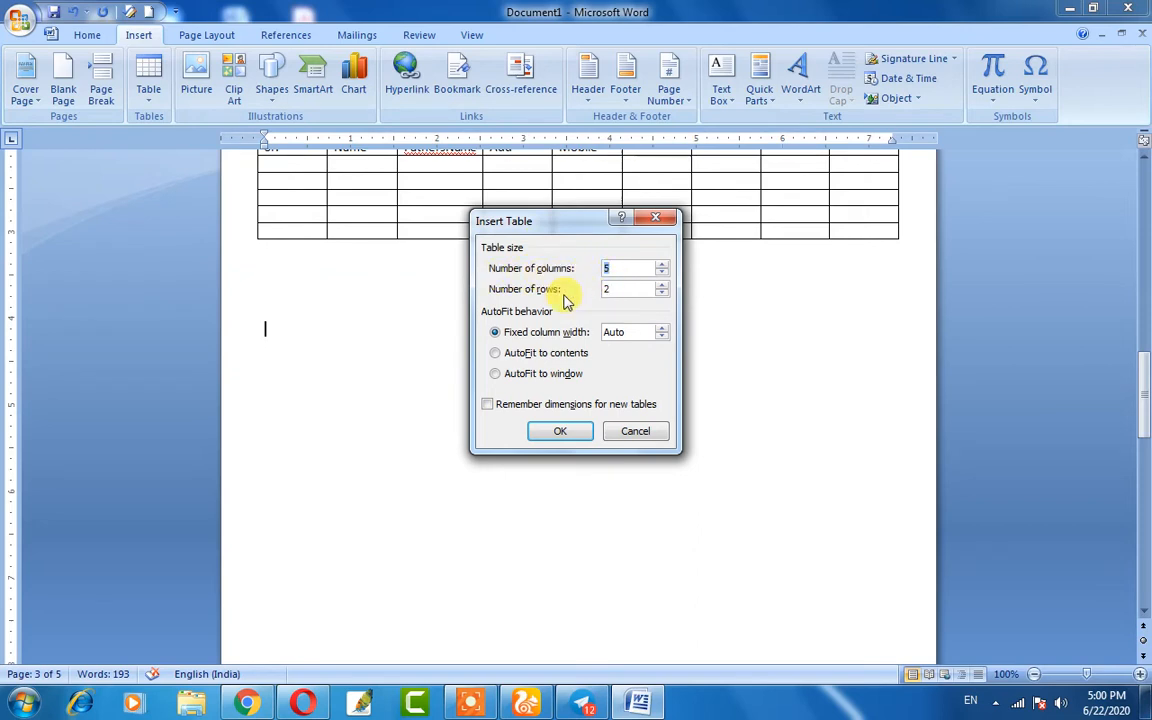
{"action": "left_click", "coordinate": [616, 274]}
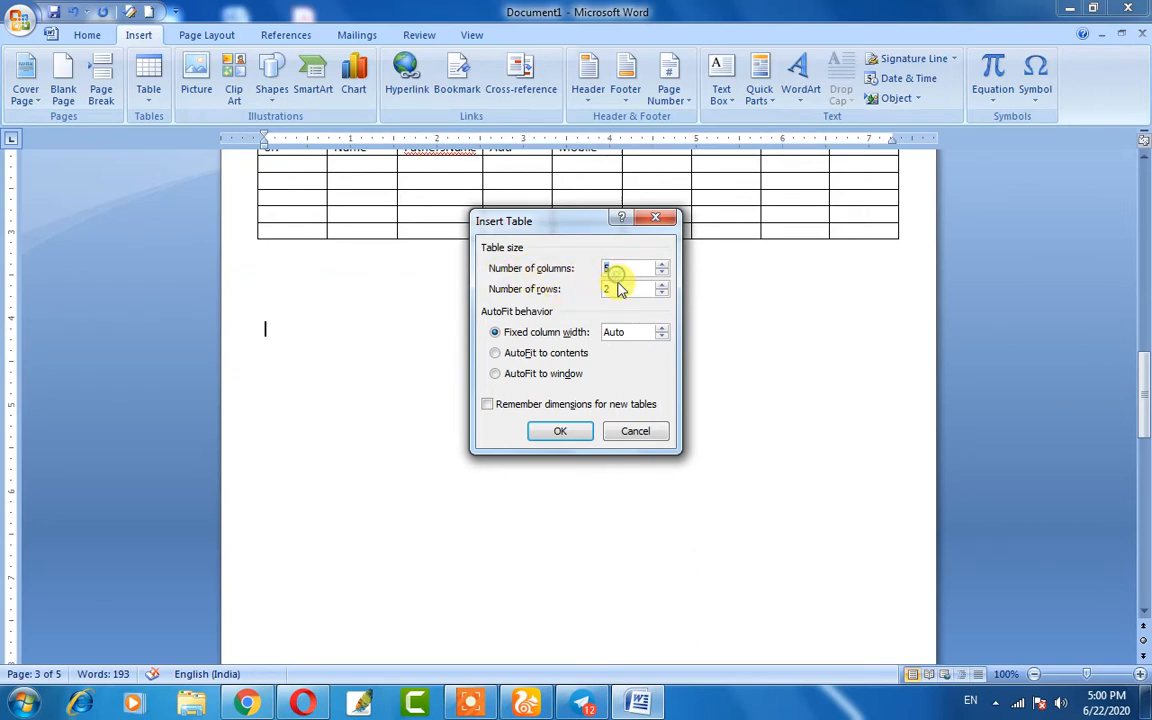
{"action": "key", "text": "BackSpace"}
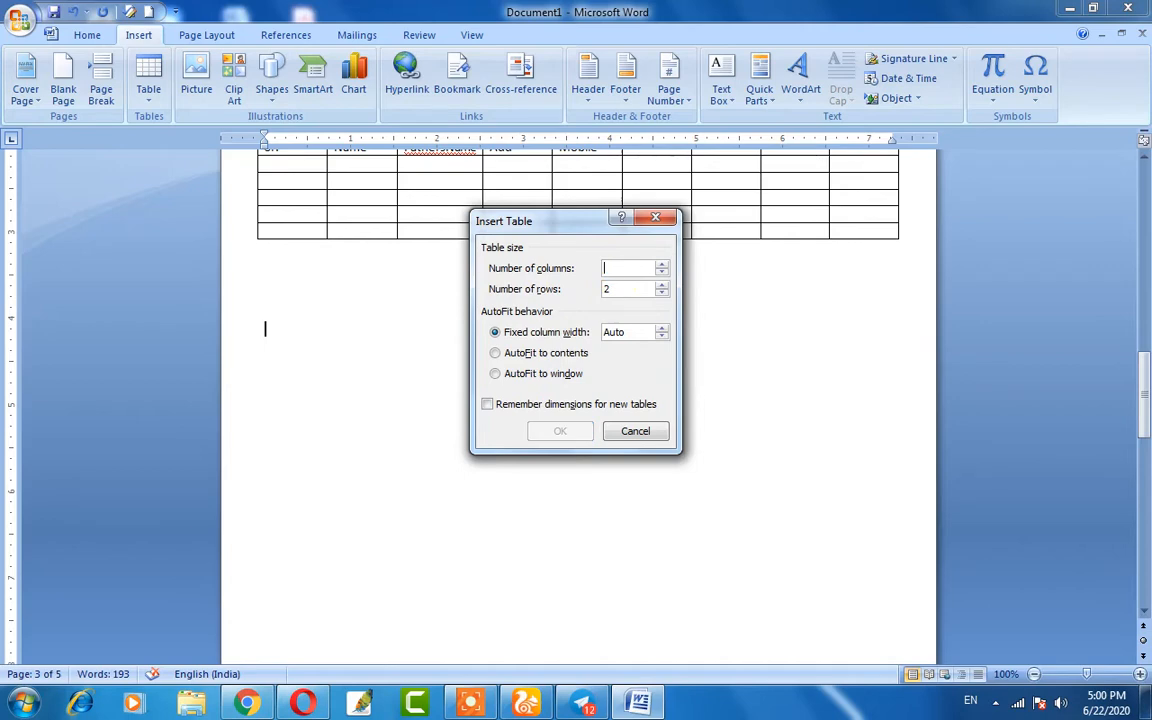
{"action": "type", "text": "15"}
{"action": "left_click", "coordinate": [620, 292]}
{"action": "key", "text": "BackSpace"}
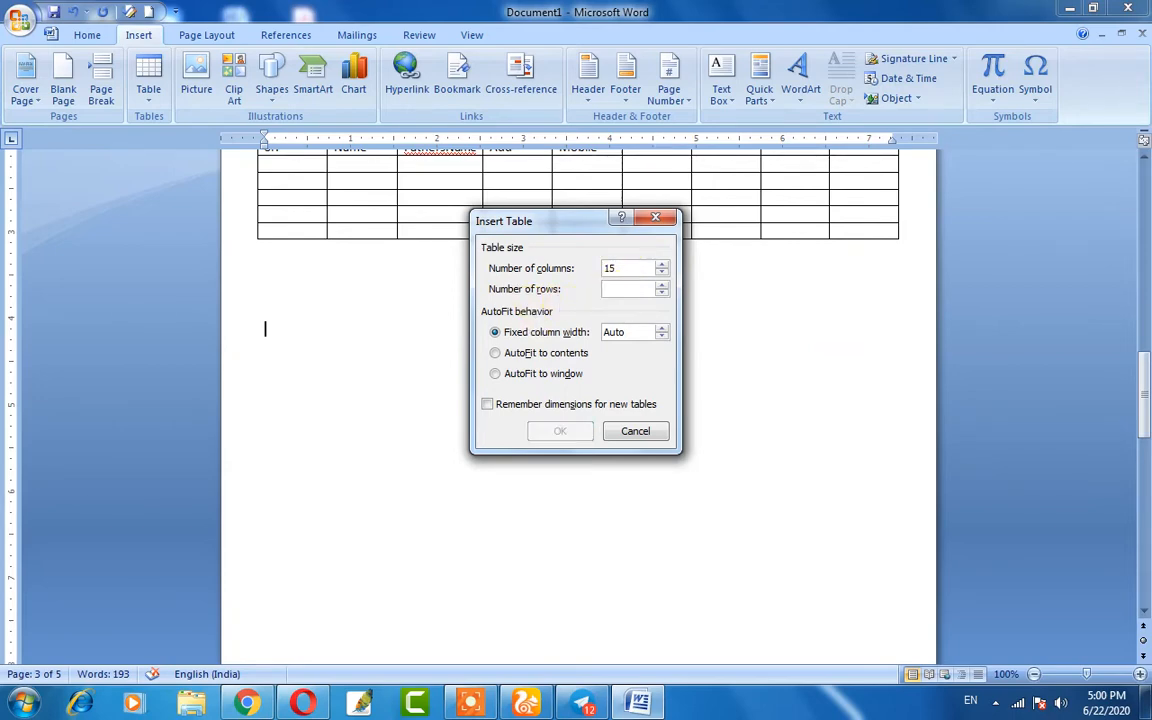
{"action": "type", "text": "10"}
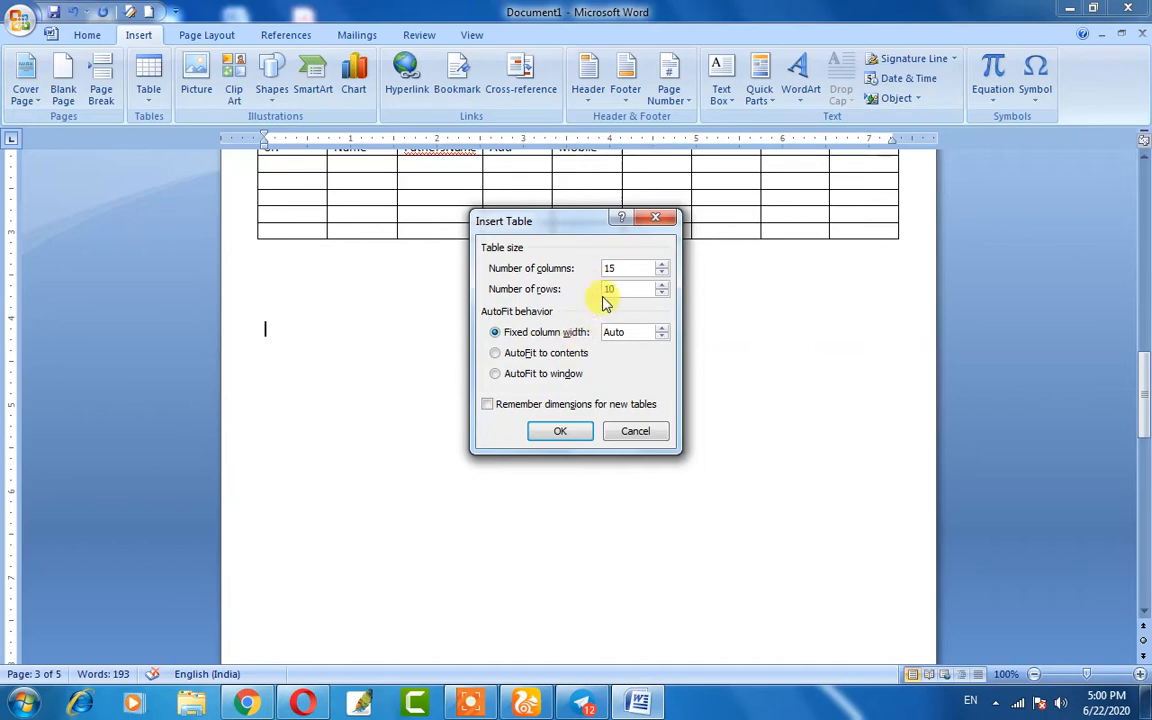
{"action": "left_click", "coordinate": [566, 432]}
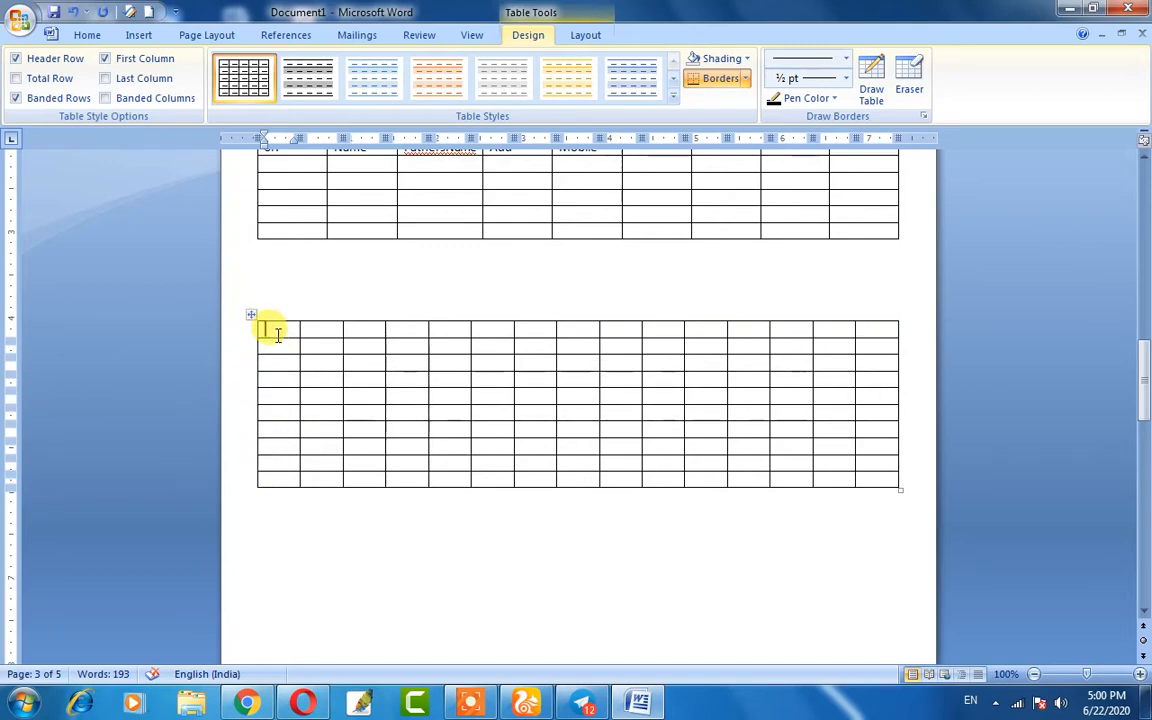
- Number the rows of the second table from 1 to 10 in its first column
{"action": "type", "text": "1"}
{"action": "key", "text": "Tab"}
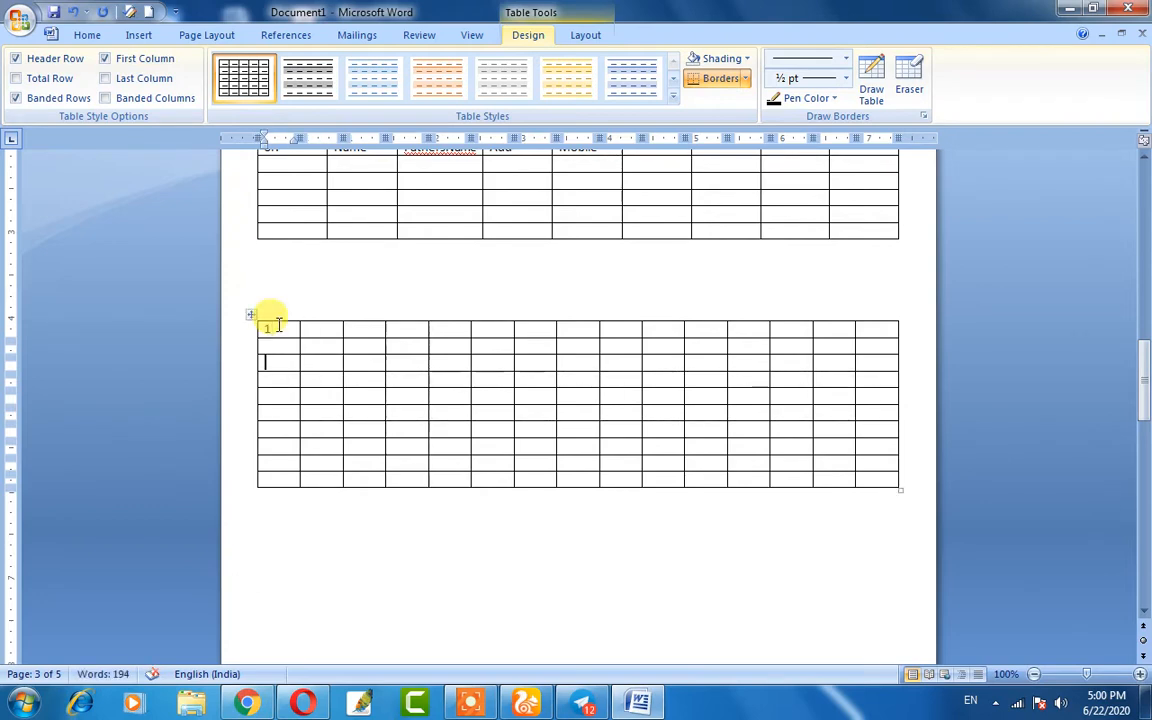
{"action": "type", "text": "2"}
{"action": "key", "text": "Down"}
{"action": "type", "text": "3"}
{"action": "key", "text": "Down"}
{"action": "type", "text": "4"}
{"action": "key", "text": "Down"}
{"action": "type", "text": "5"}
{"action": "key", "text": "Down"}
{"action": "type", "text": "6"}
{"action": "key", "text": "Down"}
{"action": "type", "text": "7"}
{"action": "key", "text": "Down"}
{"action": "type", "text": "89"}
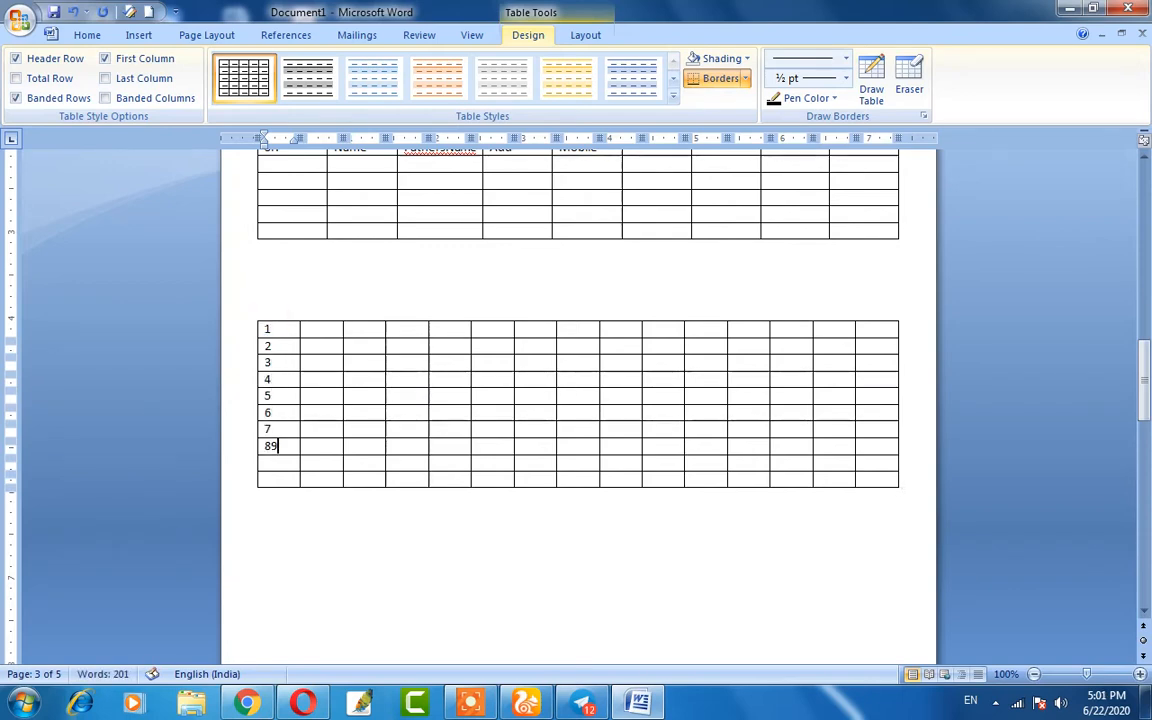
{"action": "key", "text": "BackSpace"}
{"action": "key", "text": "Down"}
{"action": "type", "text": "9"}
{"action": "key", "text": "Down"}
{"action": "type", "text": "1"}
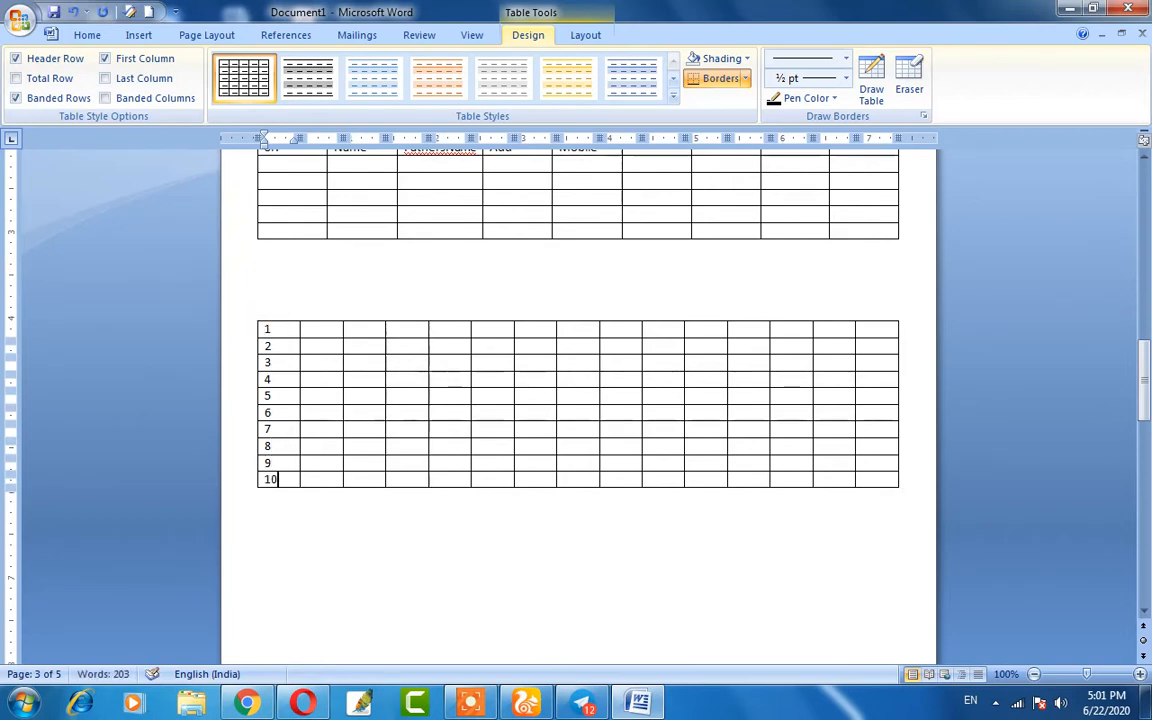
- Enter 2 in the second cell of the numbered table's first row
{"action": "left_click", "coordinate": [318, 326]}
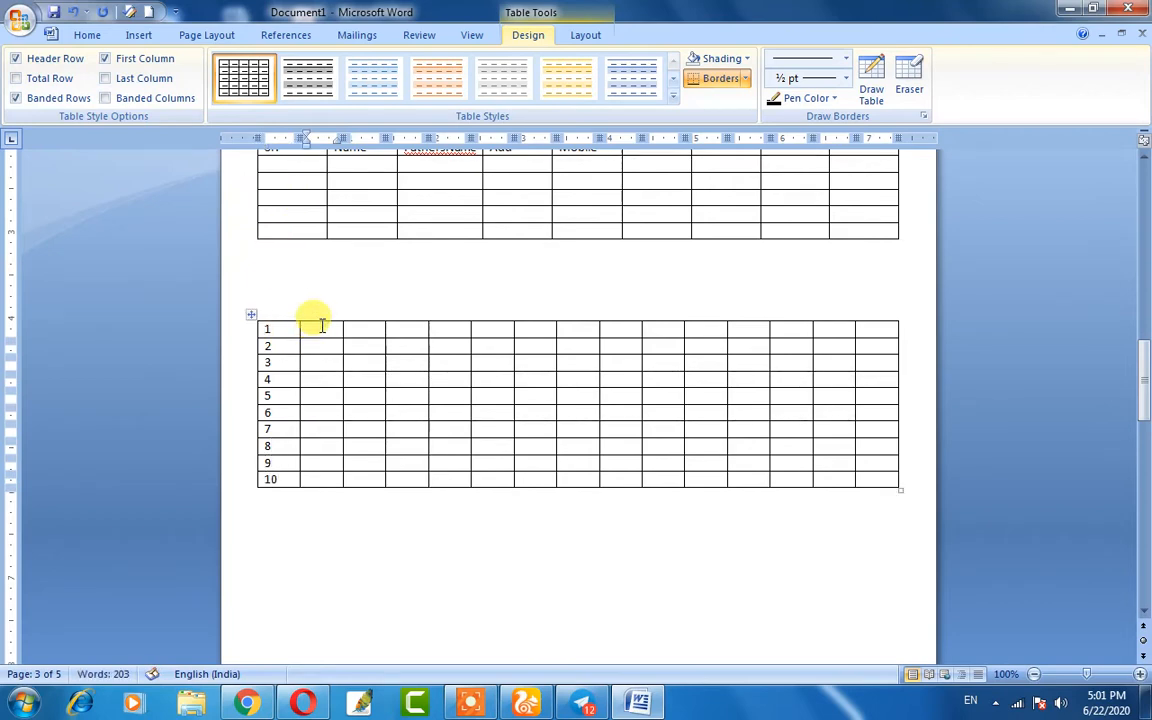
{"action": "left_click", "coordinate": [320, 326]}
{"action": "key", "text": "shift+Right"}
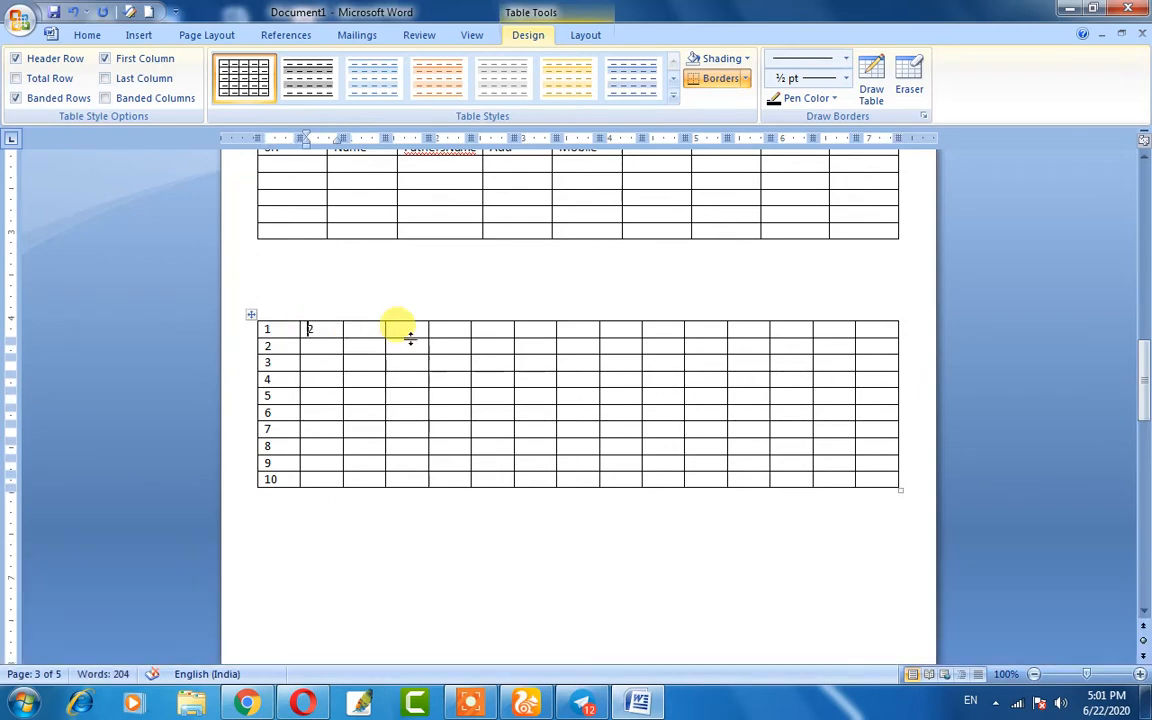
{"action": "left_click", "coordinate": [880, 330]}
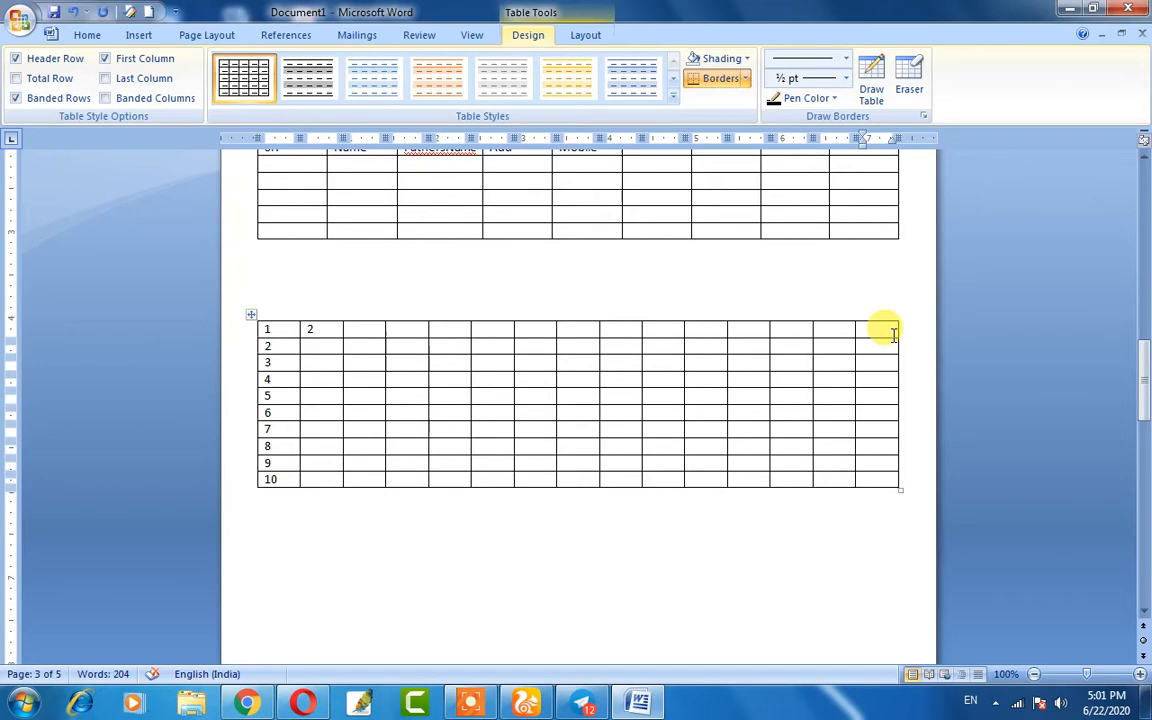
- Draw four separate freehand table boxes of different sizes in the empty space below the numbered table
{"action": "left_click", "coordinate": [345, 594]}
{"action": "scroll", "coordinate": [355, 480], "scroll_direction": "up", "scroll_amount": 2}
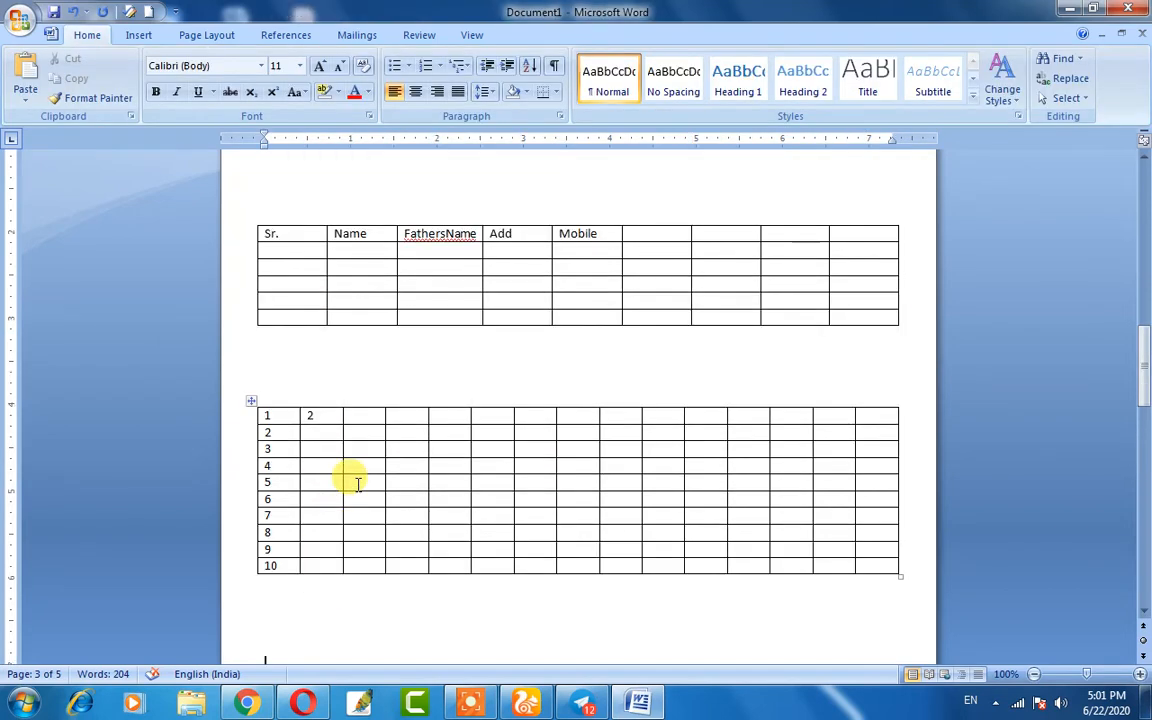
{"action": "scroll", "coordinate": [350, 477], "scroll_direction": "up", "scroll_amount": 2}
{"action": "scroll", "coordinate": [362, 410], "scroll_direction": "down", "scroll_amount": 8}
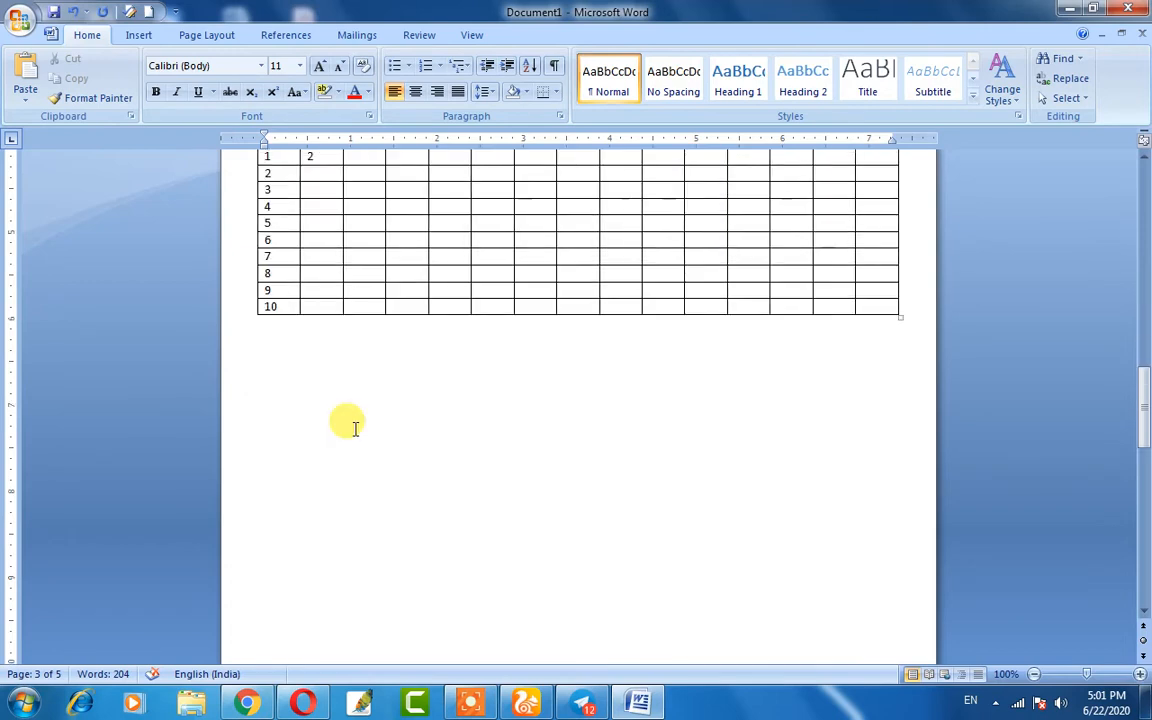
{"action": "scroll", "coordinate": [354, 428], "scroll_direction": "down", "scroll_amount": 1}
{"action": "left_click", "coordinate": [139, 35]}
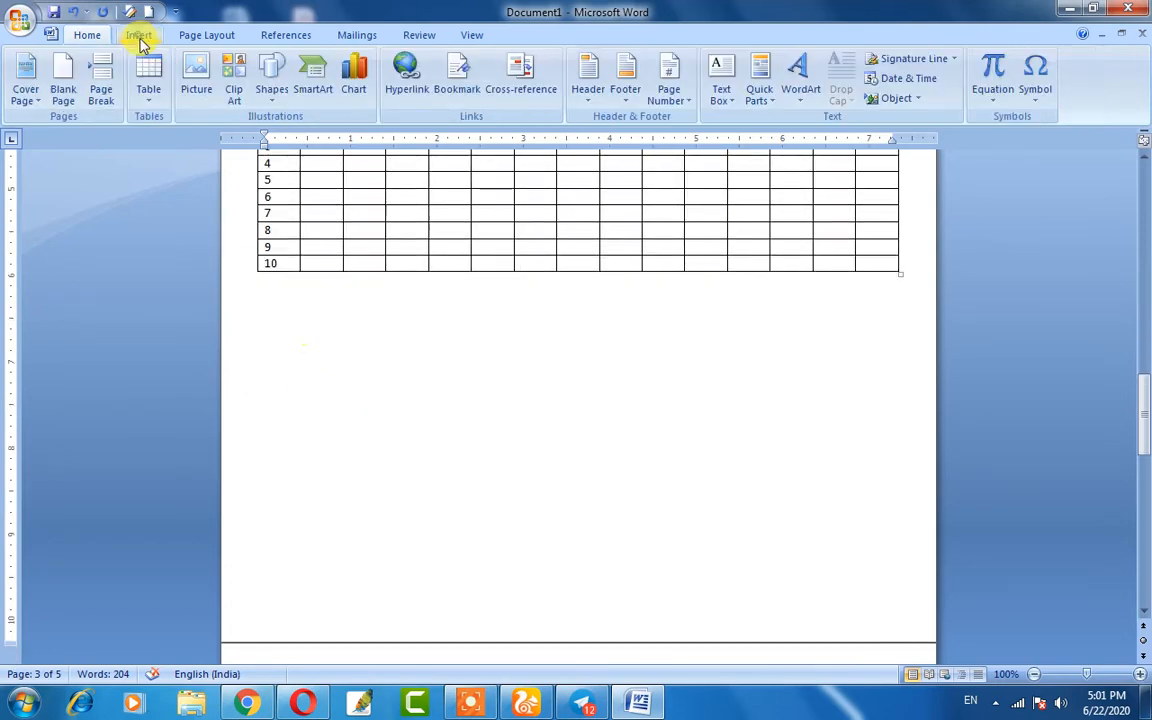
{"action": "left_click", "coordinate": [148, 97]}
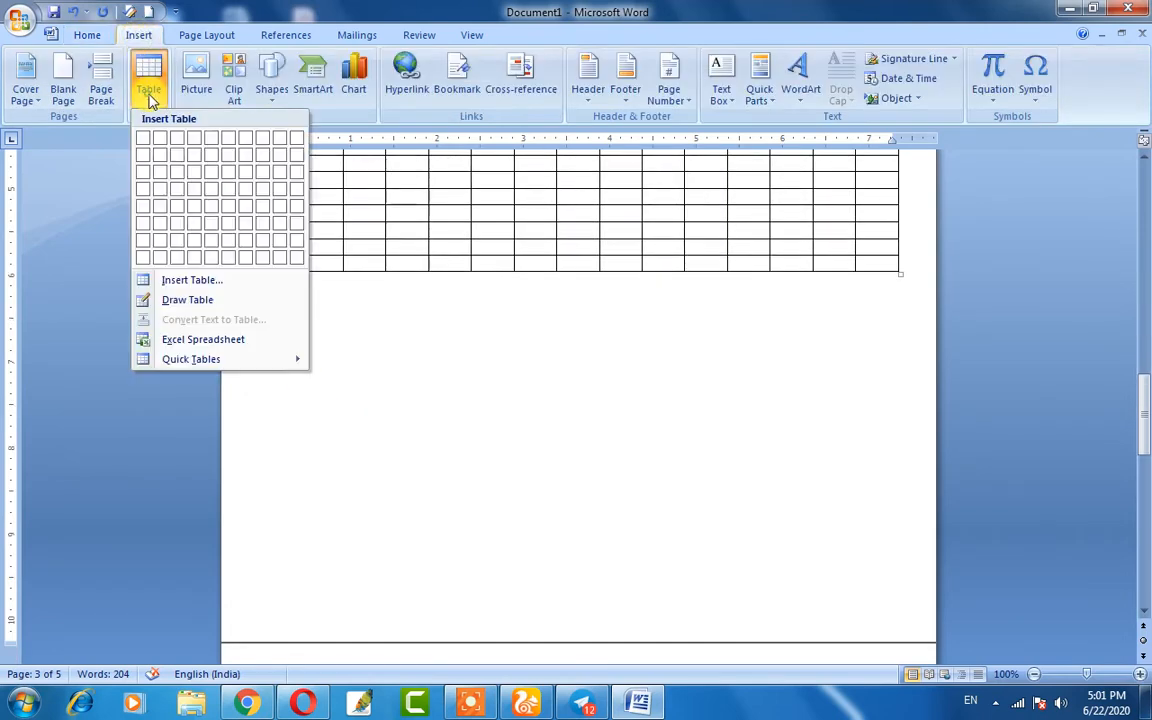
{"action": "left_click", "coordinate": [198, 302]}
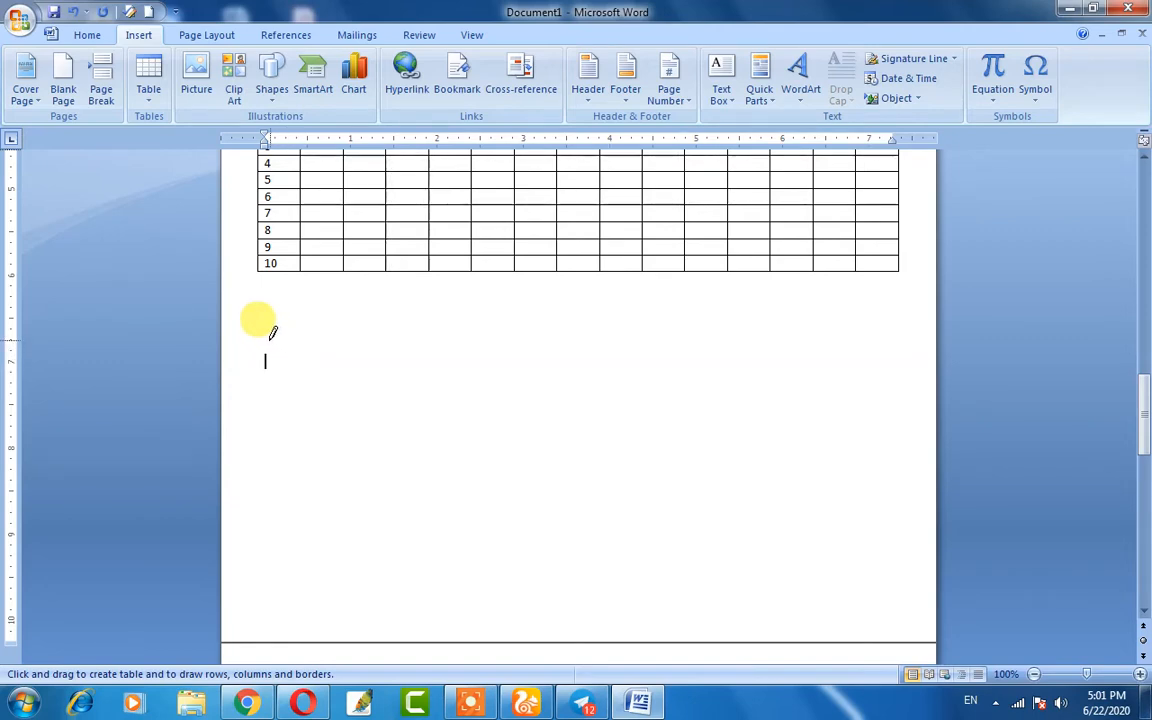
{"action": "mouse_move", "coordinate": [261, 339]}
{"action": "left_mouse_down"}
{"action": "mouse_move", "coordinate": [789, 340]}
{"action": "mouse_move", "coordinate": [868, 435]}
{"action": "left_mouse_up"}
{"action": "mouse_move", "coordinate": [221, 378]}
{"action": "left_mouse_down"}
{"action": "mouse_move", "coordinate": [784, 399]}
{"action": "mouse_move", "coordinate": [828, 432]}
{"action": "mouse_move", "coordinate": [836, 490]}
{"action": "left_mouse_up"}
{"action": "mouse_move", "coordinate": [247, 373]}
{"action": "left_mouse_down"}
{"action": "mouse_move", "coordinate": [563, 391]}
{"action": "mouse_move", "coordinate": [565, 403]}
{"action": "left_mouse_up"}
{"action": "mouse_move", "coordinate": [316, 476]}
{"action": "left_mouse_down"}
{"action": "mouse_move", "coordinate": [640, 532]}
{"action": "mouse_move", "coordinate": [508, 585]}
{"action": "mouse_move", "coordinate": [558, 571]}
{"action": "mouse_move", "coordinate": [680, 617]}
{"action": "mouse_move", "coordinate": [673, 631]}
{"action": "left_mouse_up"}
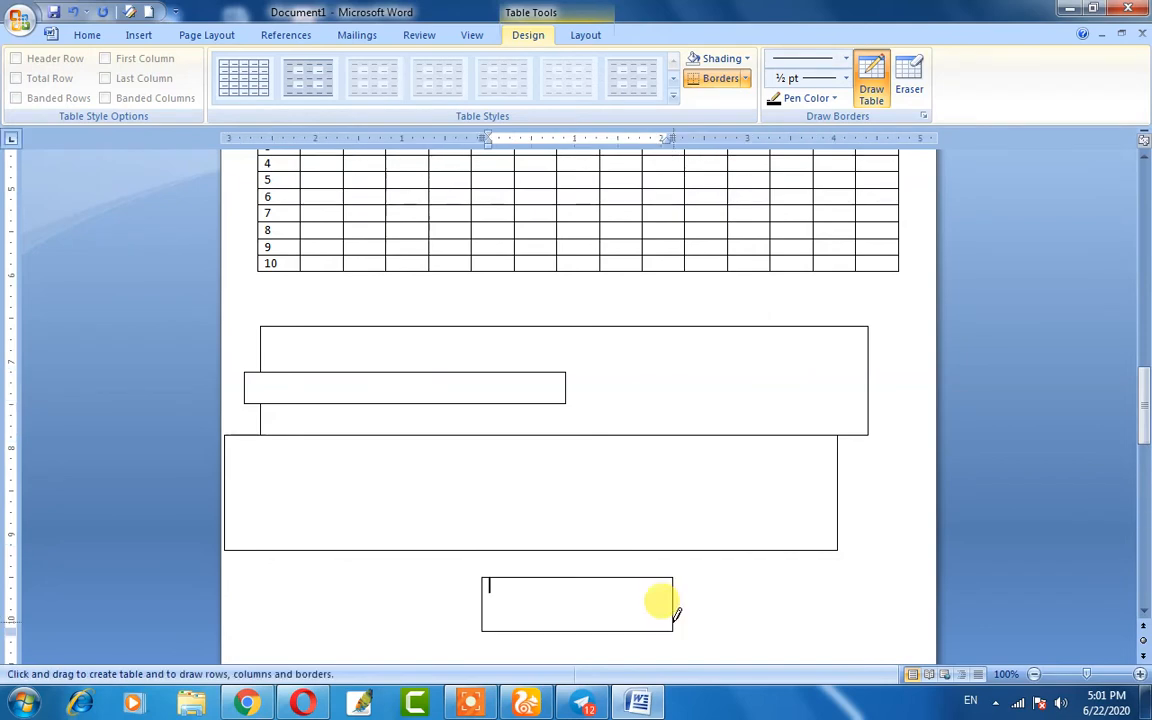
- Undo the four drawn tables and the 2 entered in the numbered table's first row
{"action": "key", "text": "ctrl+z"}
{"action": "key", "text": "ctrl+z"}
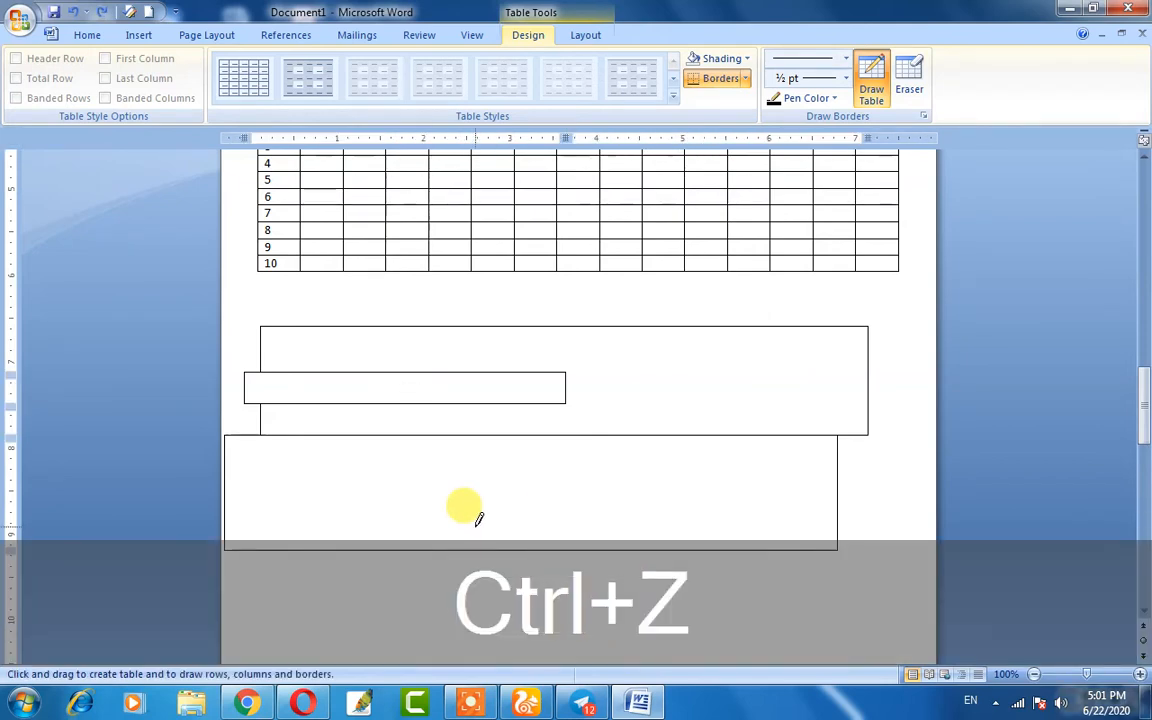
{"action": "key", "text": "ctrl+z"}
{"action": "key", "text": "ctrl+z"}
{"action": "key", "text": "ctrl+z"}
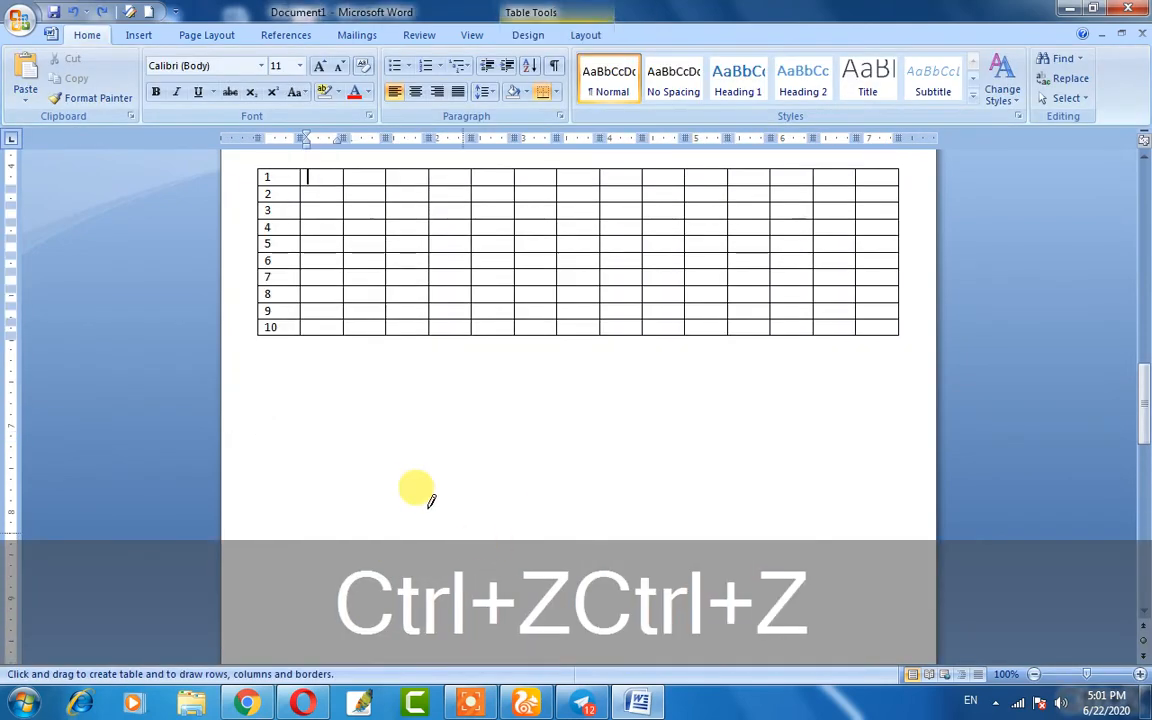
- Insert an Excel spreadsheet into the second cell of the numbered table's first row and leave its editing mode
{"action": "left_click", "coordinate": [135, 36]}
{"action": "left_click", "coordinate": [145, 95]}
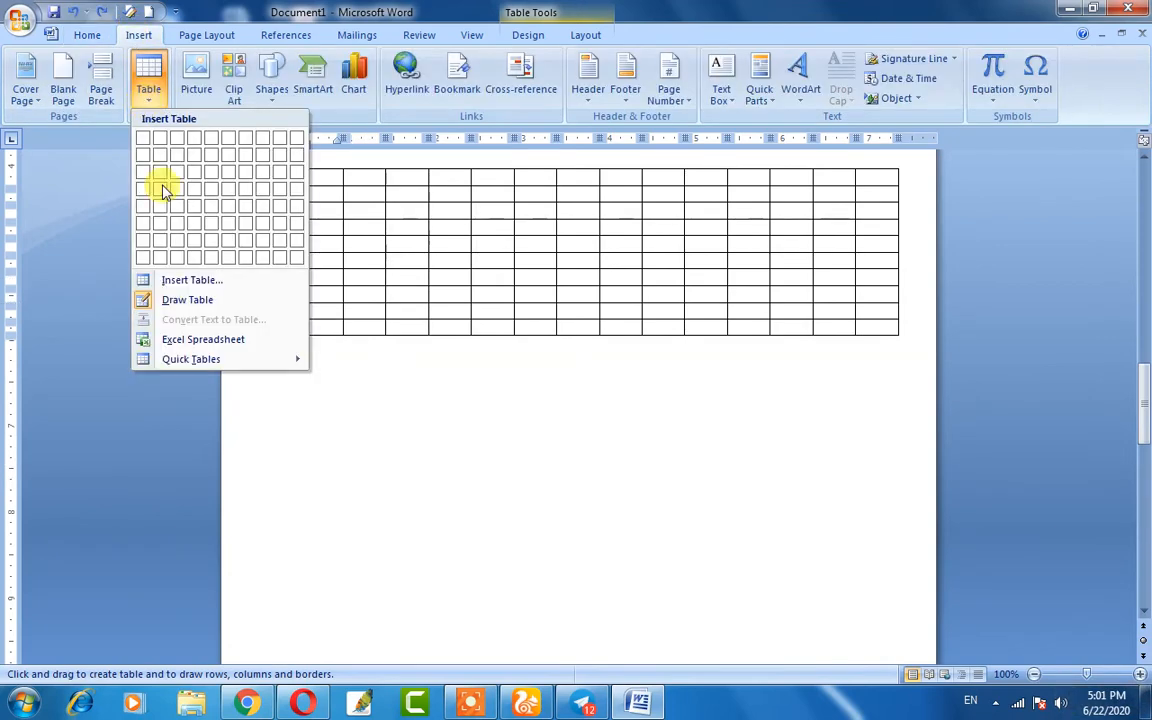
{"action": "left_click", "coordinate": [180, 331]}
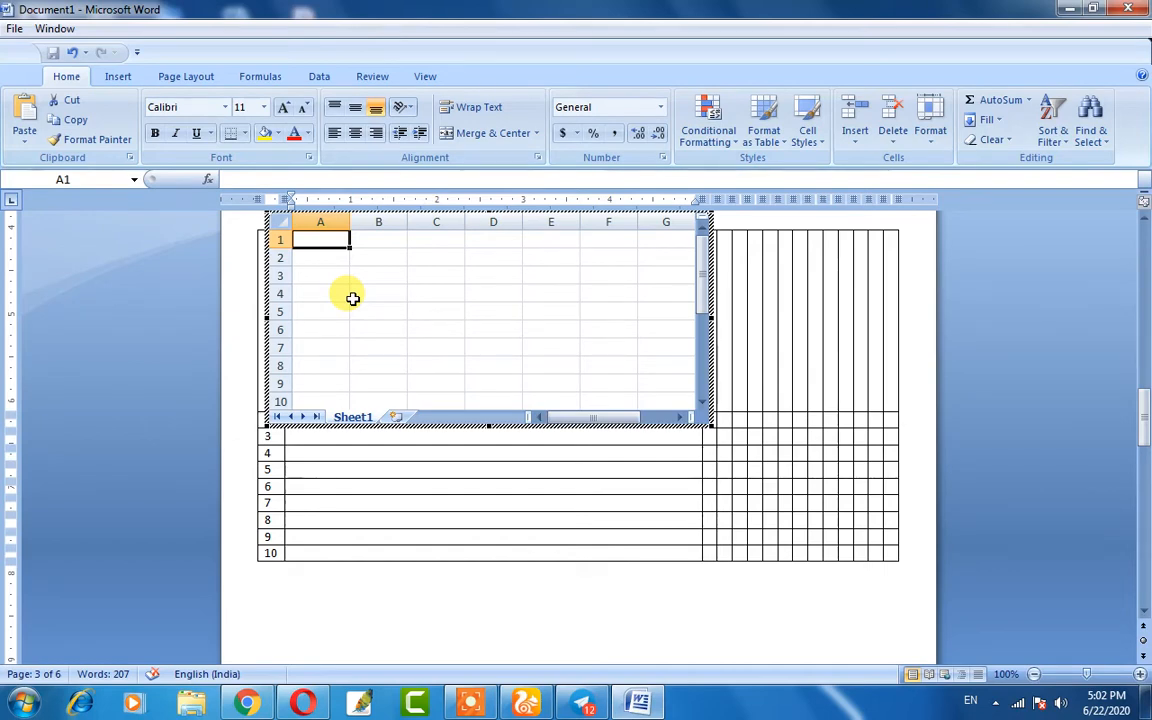
{"action": "key", "text": "ctrl+z"}
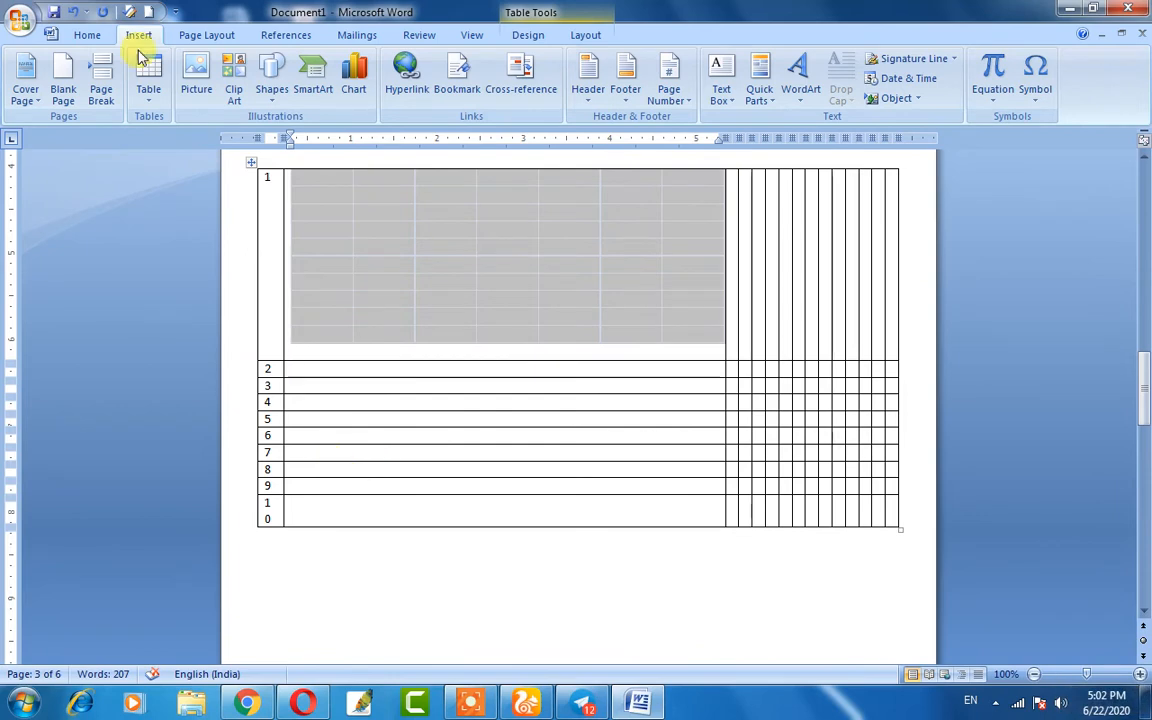
- Try the Calendar 4 quick table below the numbered table, look it over and undo its insertion
{"action": "left_click", "coordinate": [291, 592]}
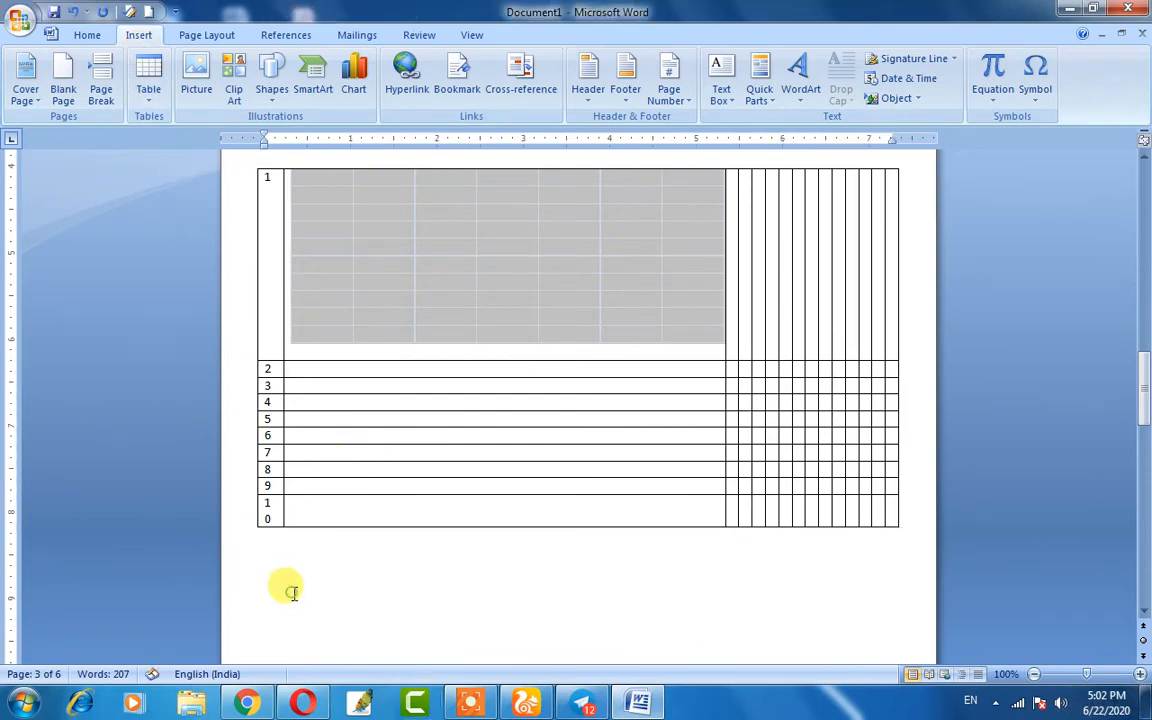
{"action": "left_click", "coordinate": [151, 106]}
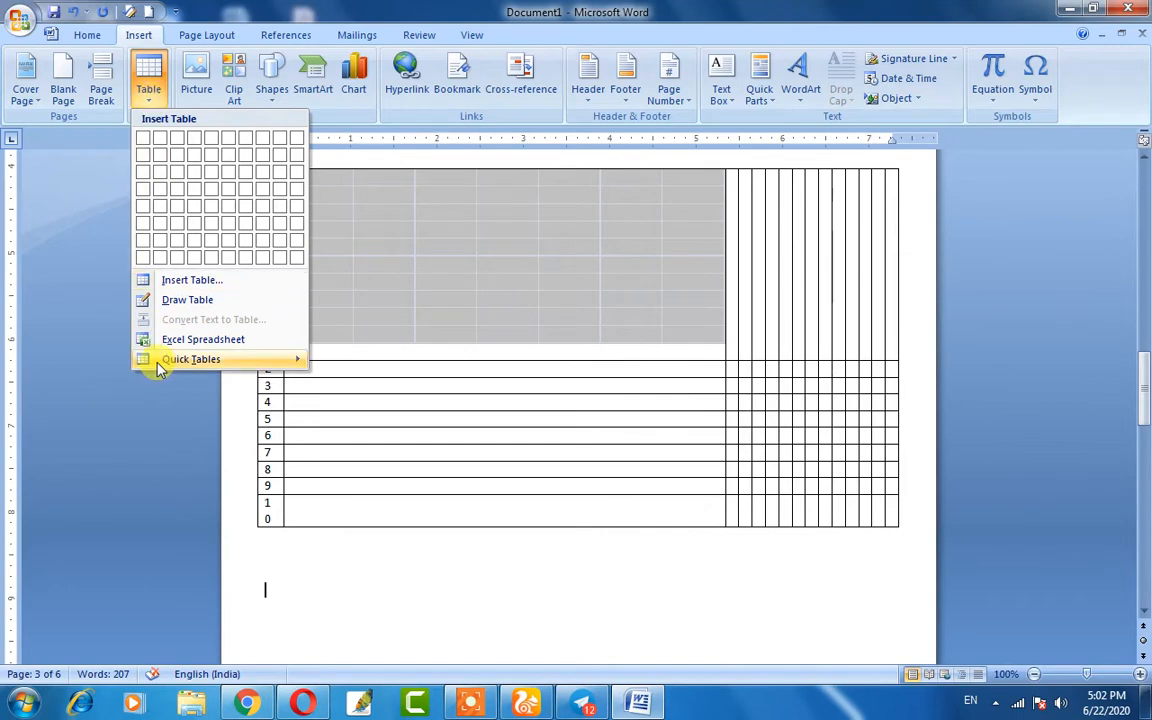
{"action": "mouse_move", "coordinate": [175, 368]}
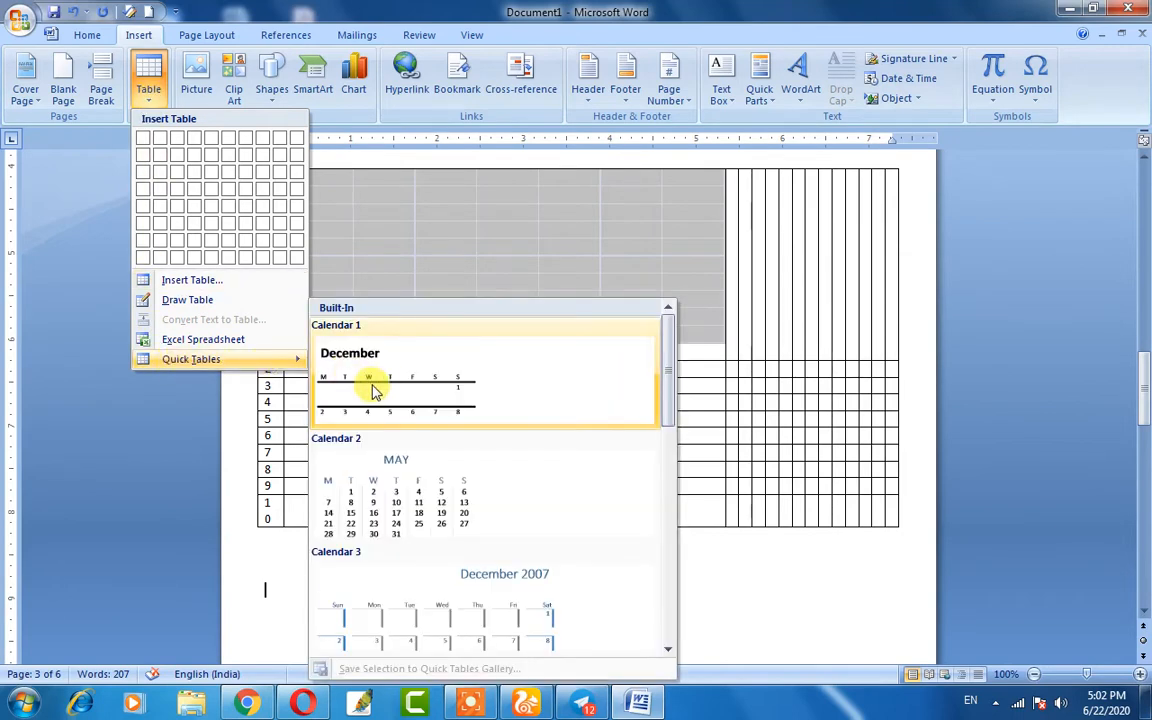
{"action": "scroll", "coordinate": [430, 450], "scroll_direction": "down", "scroll_amount": 3}
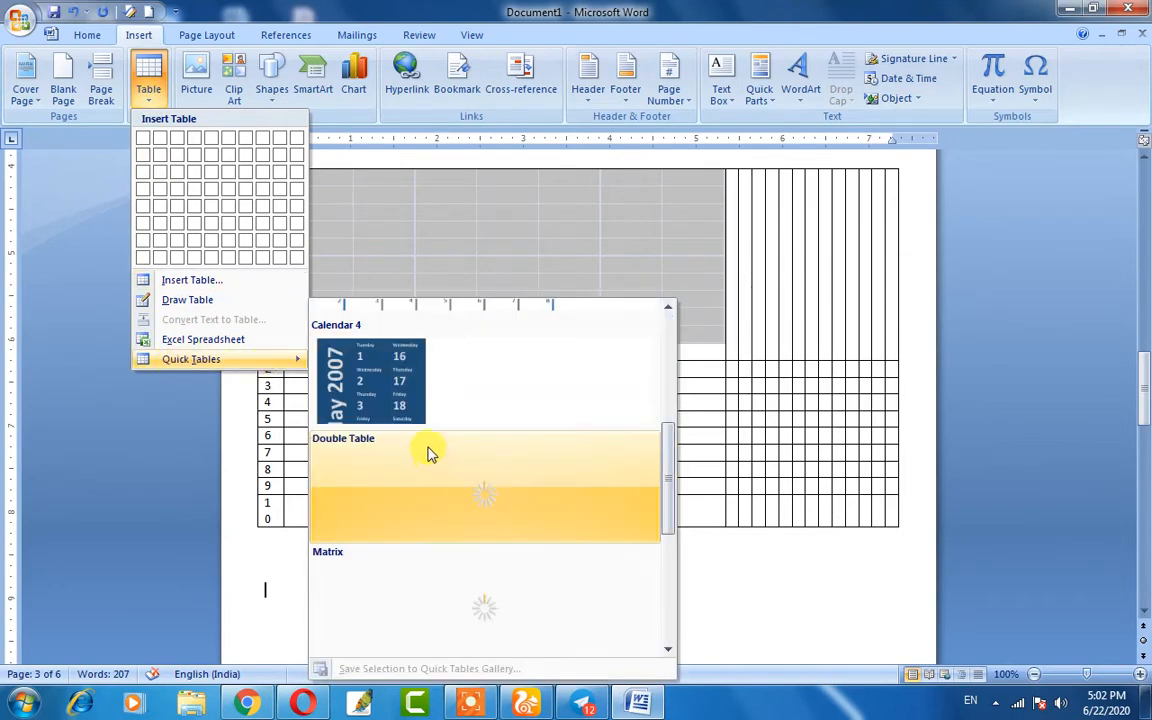
{"action": "left_click", "coordinate": [385, 392]}
{"action": "scroll", "coordinate": [584, 596], "scroll_direction": "down", "scroll_amount": 10}
{"action": "scroll", "coordinate": [413, 485], "scroll_direction": "down", "scroll_amount": 3}
{"action": "scroll", "coordinate": [411, 470], "scroll_direction": "up", "scroll_amount": 8}
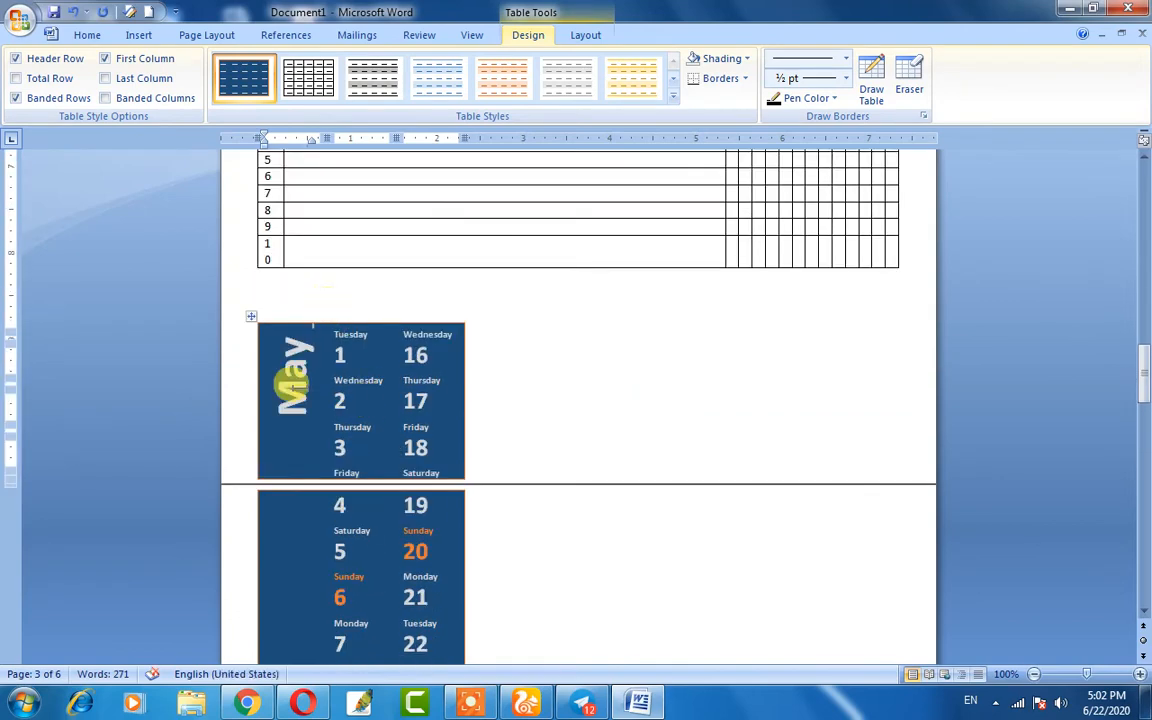
{"action": "scroll", "coordinate": [283, 432], "scroll_direction": "down", "scroll_amount": 8}
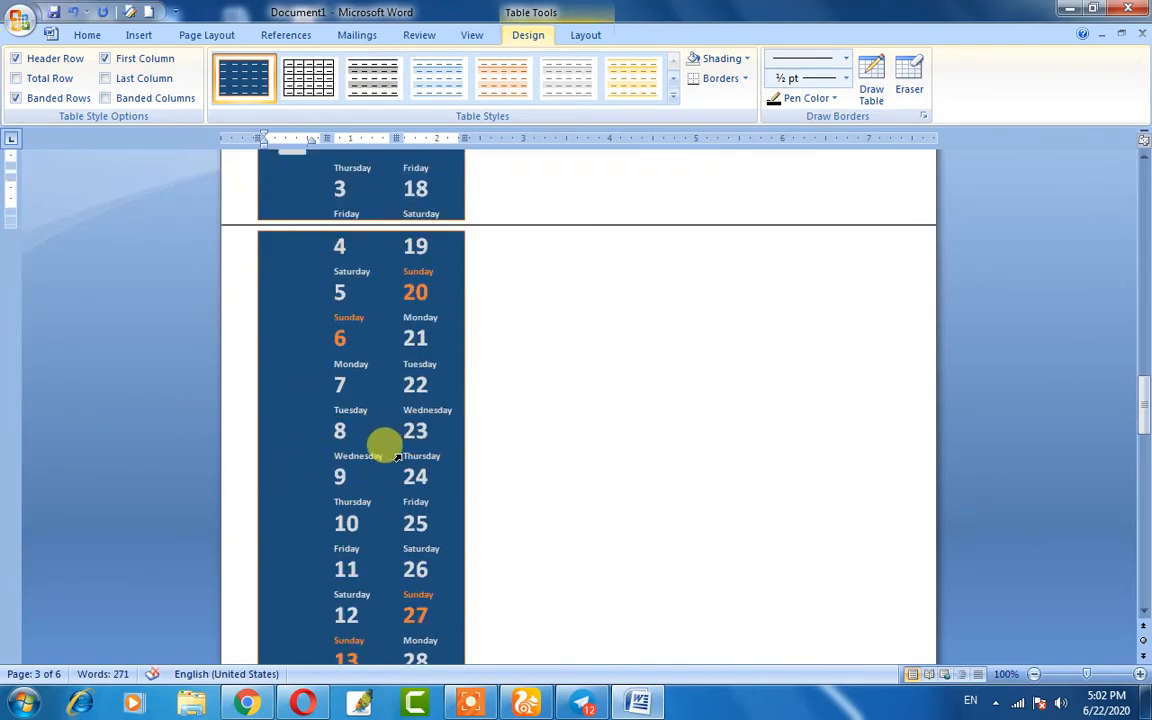
{"action": "scroll", "coordinate": [391, 488], "scroll_direction": "down", "scroll_amount": 3}
{"action": "key", "text": "ctrl+z"}
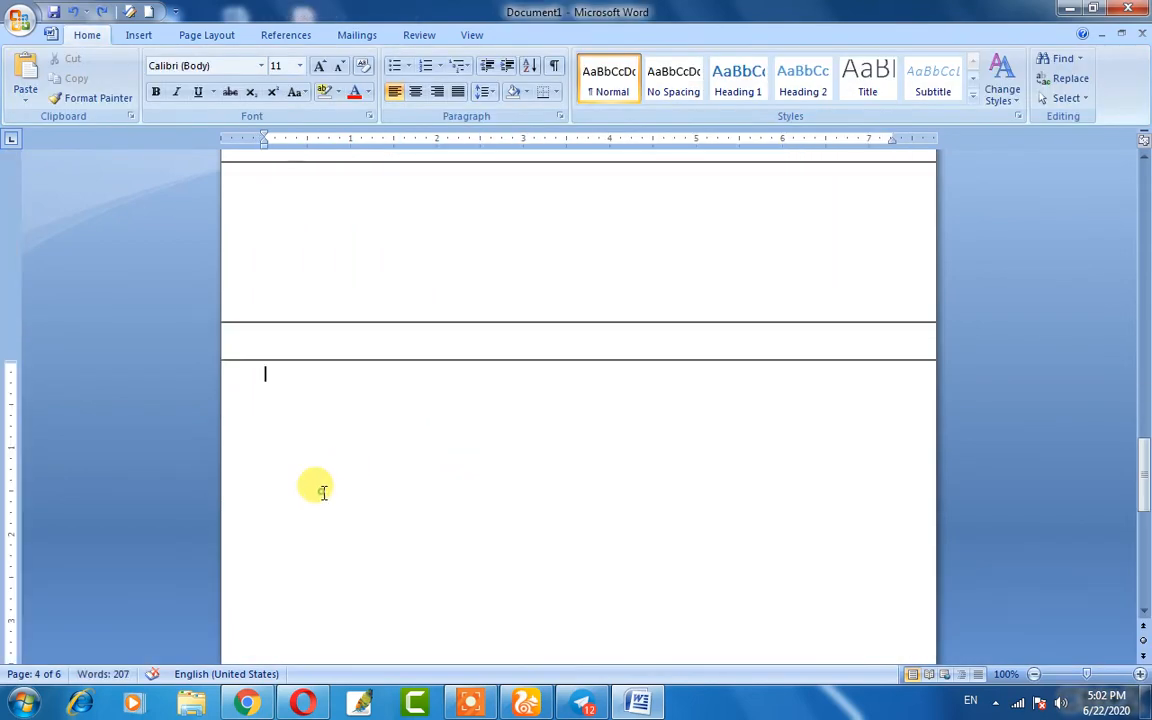
- Insert the built-in Calendar 1 quick table on the last page
{"action": "left_click", "coordinate": [138, 35]}
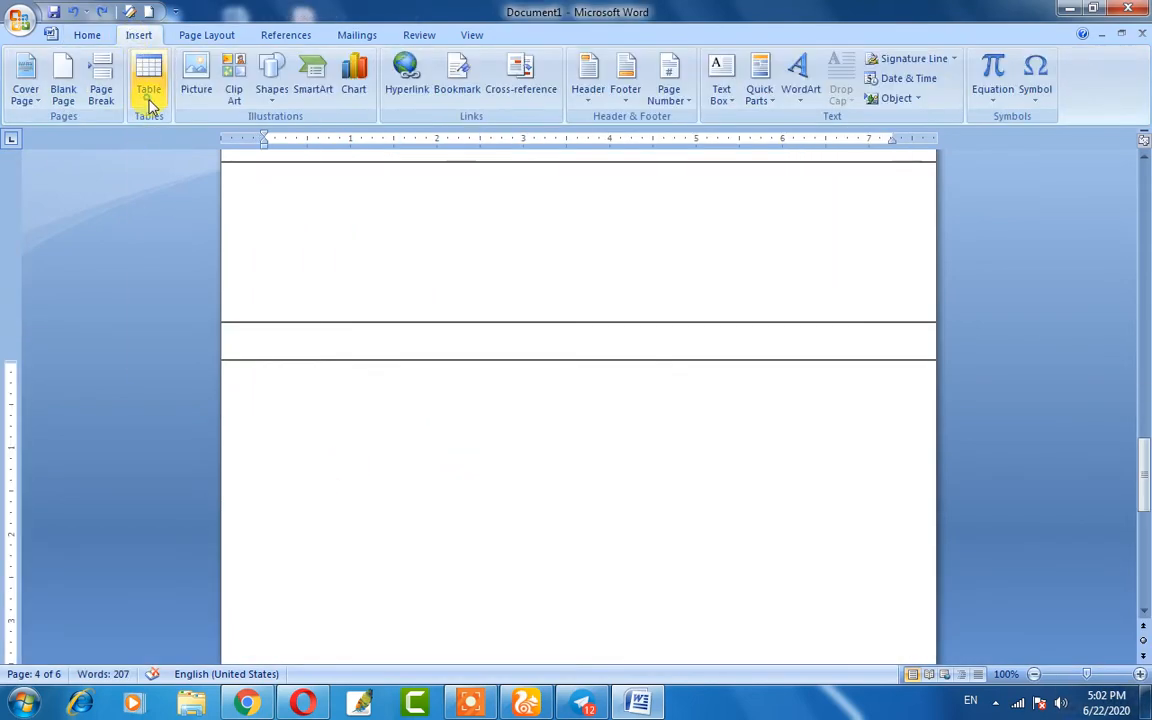
{"action": "left_click", "coordinate": [148, 90]}
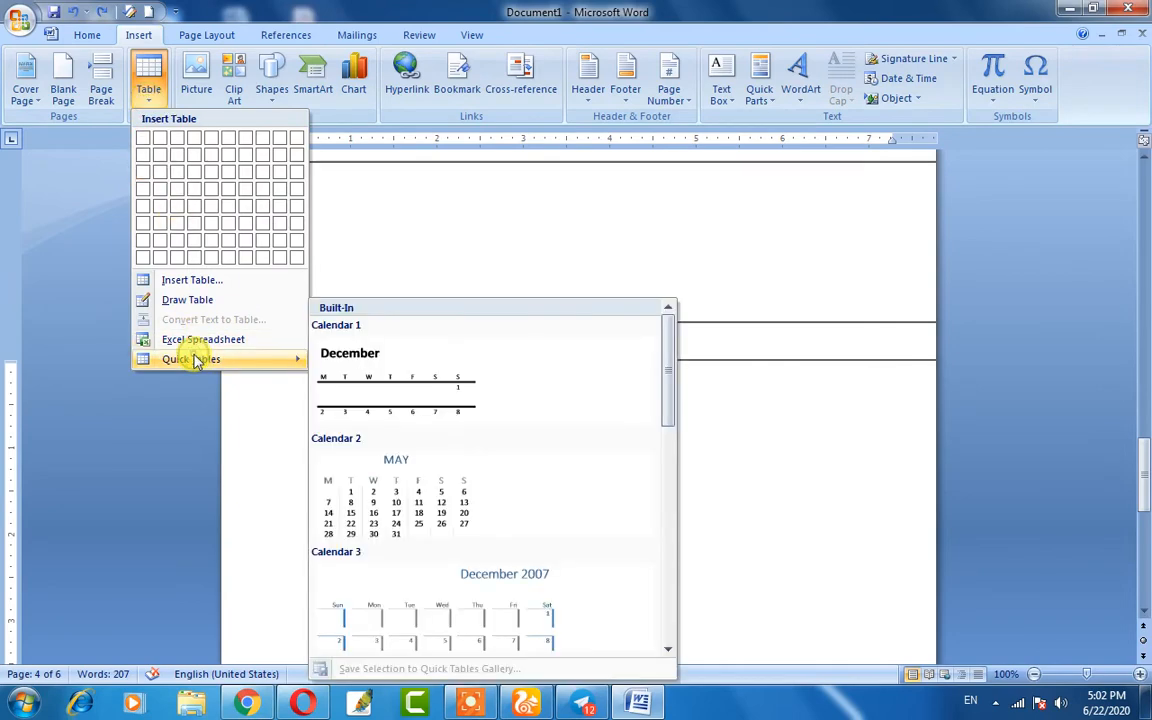
{"action": "left_click", "coordinate": [398, 370]}
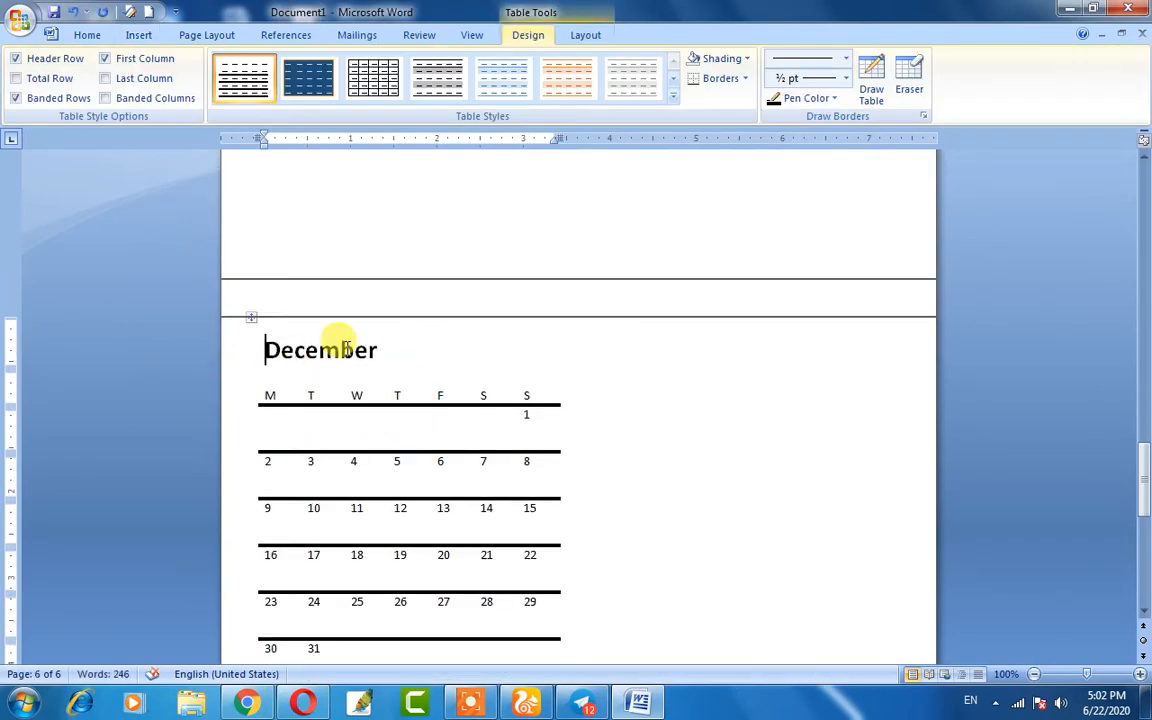
- Replace the calendar's month heading with June and look over the calendar
{"action": "key", "text": "Delete"}
{"action": "key", "text": "Delete"}
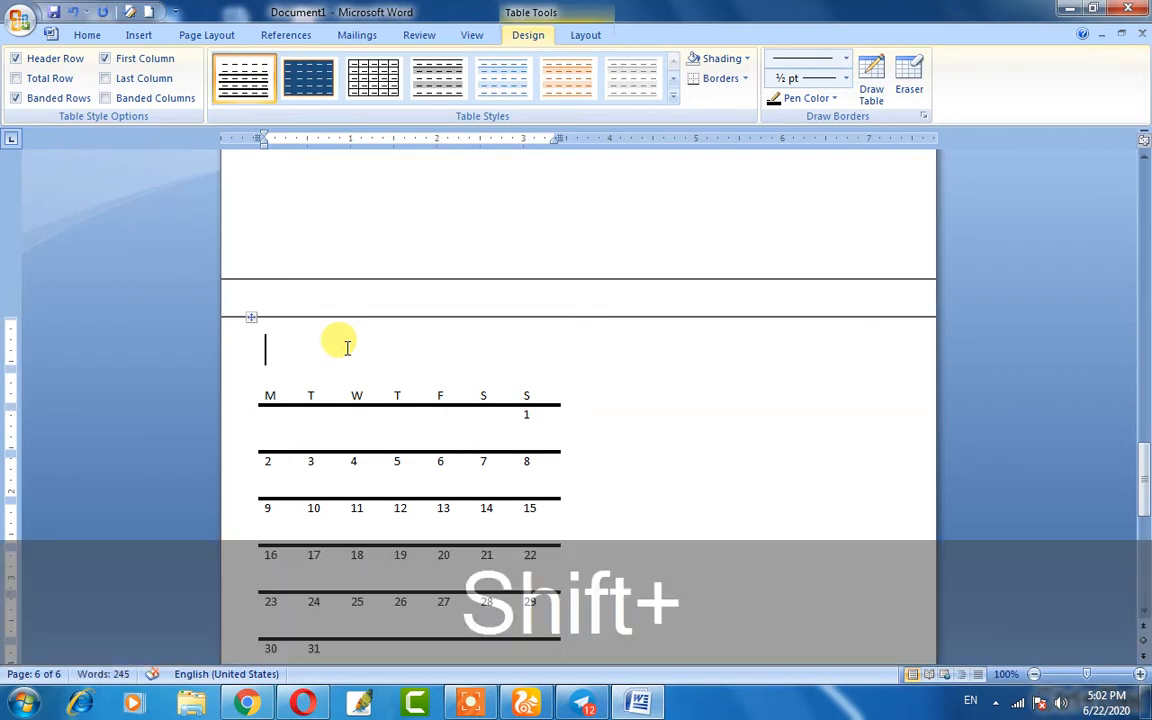
{"action": "type", "text": "June"}
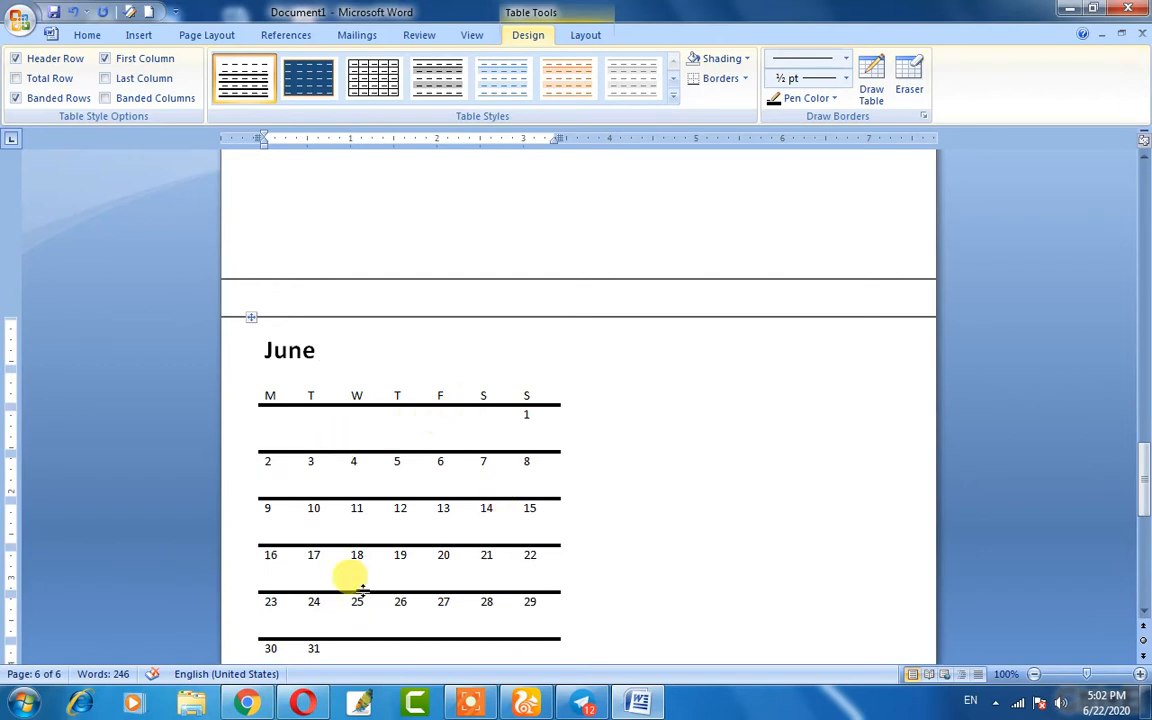
{"action": "scroll", "coordinate": [350, 580], "scroll_direction": "down", "scroll_amount": 3}
{"action": "scroll", "coordinate": [489, 506], "scroll_direction": "up", "scroll_amount": 3}
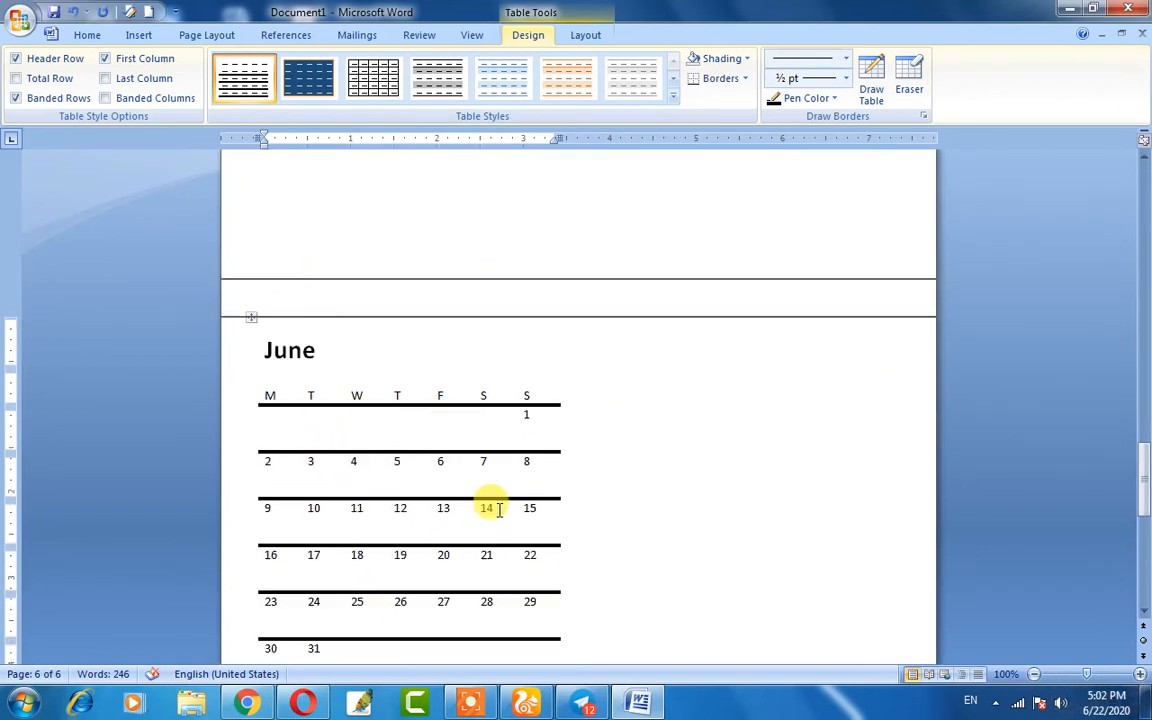
{"action": "left_click", "coordinate": [85, 32]}
{"action": "left_click", "coordinate": [140, 35]}
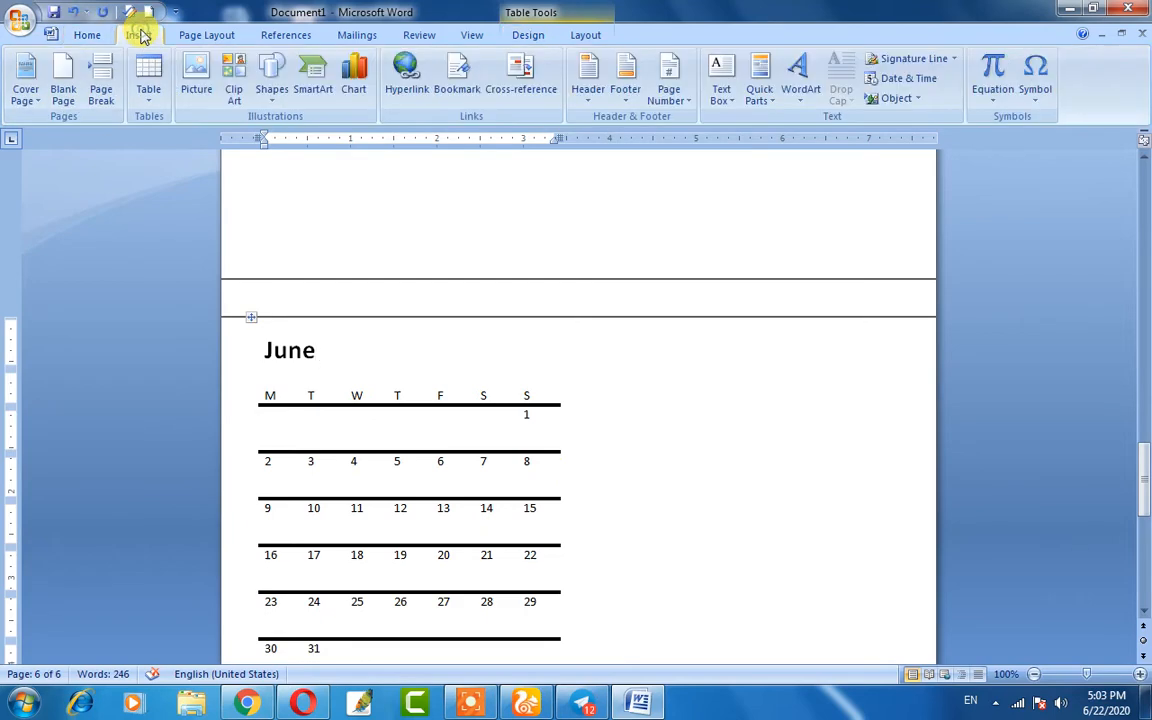
{"action": "left_click", "coordinate": [143, 105]}
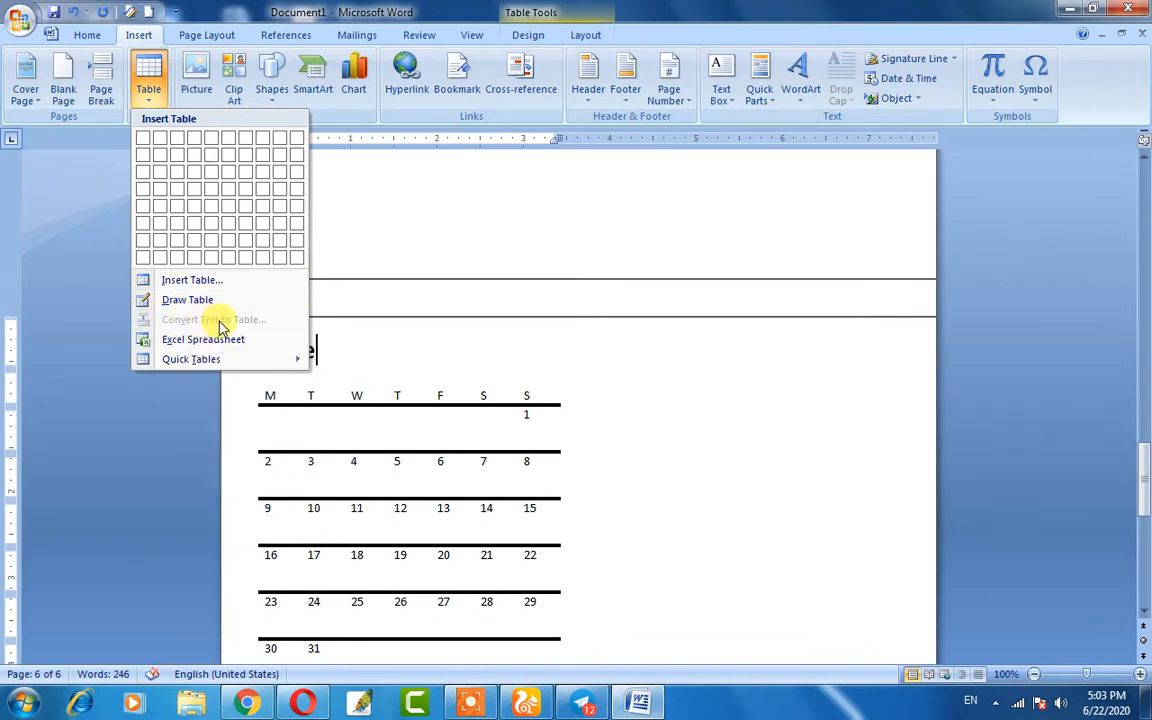
{"action": "left_click", "coordinate": [636, 483]}
- Try converting the second page's paragraph into a three-column table separated at commas, and undo the conversion
{"action": "scroll", "coordinate": [432, 382], "scroll_direction": "up", "scroll_amount": 10}
{"action": "scroll", "coordinate": [432, 382], "scroll_direction": "up", "scroll_amount": 15}
{"action": "scroll", "coordinate": [432, 382], "scroll_direction": "down", "scroll_amount": 3}
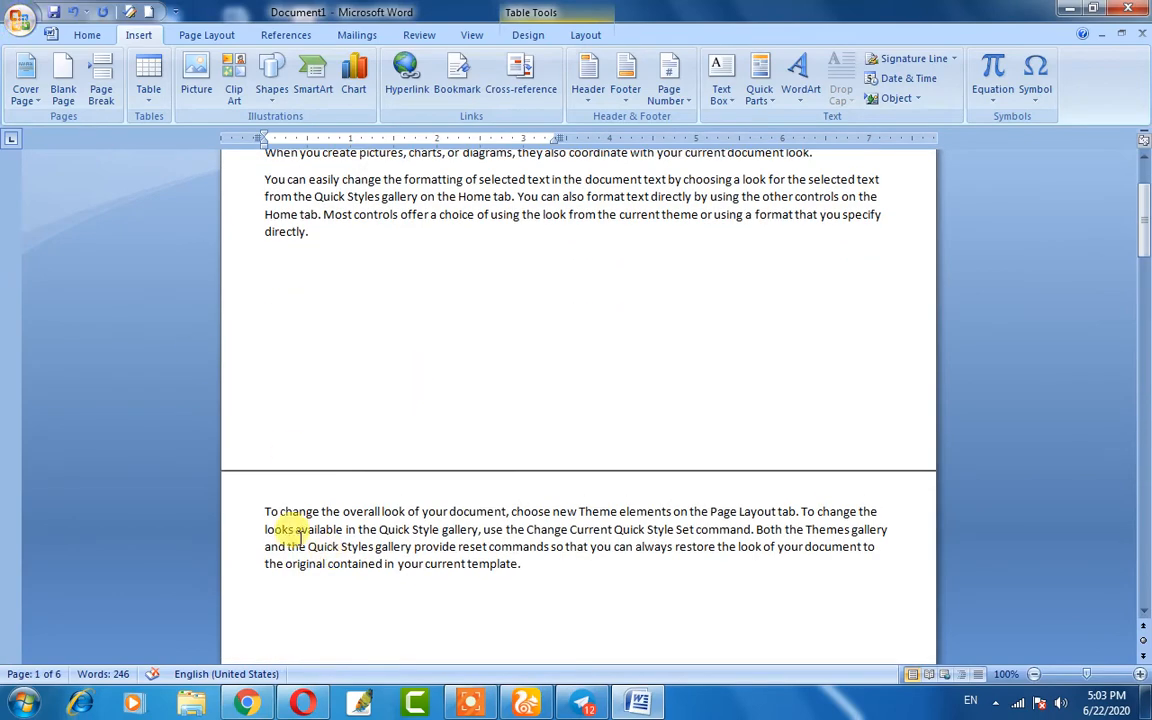
{"action": "left_click_drag", "start_coordinate": [266, 511], "coordinate": [510, 568]}
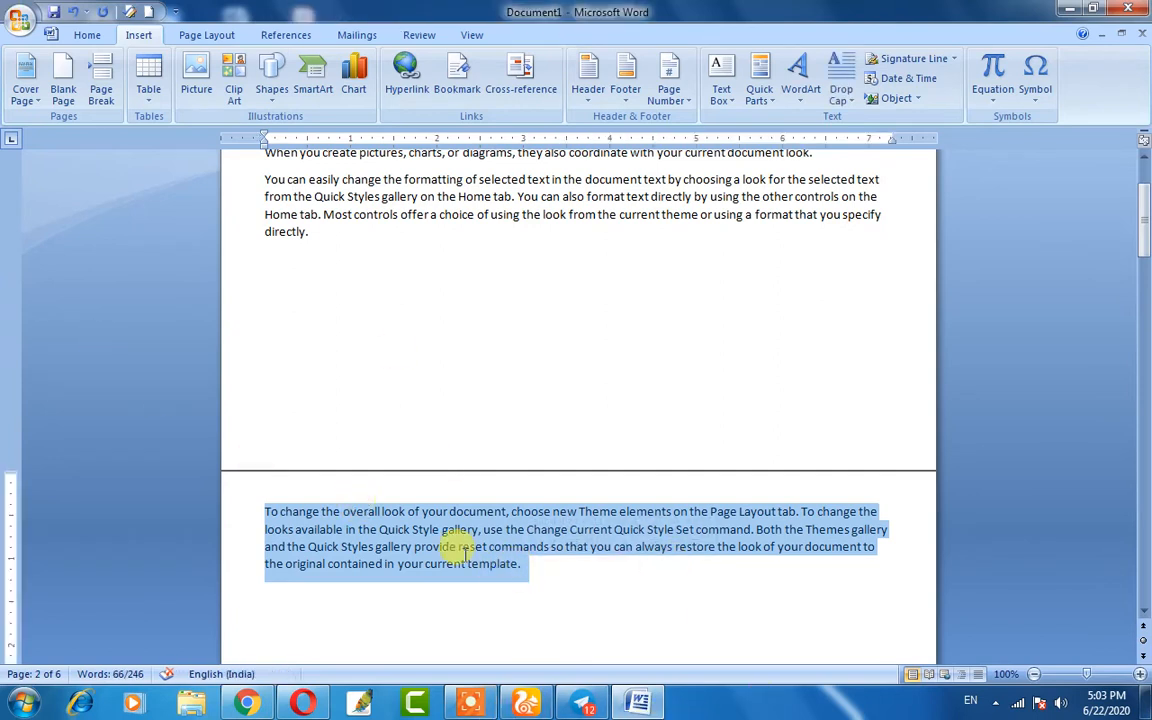
{"action": "left_click", "coordinate": [148, 100]}
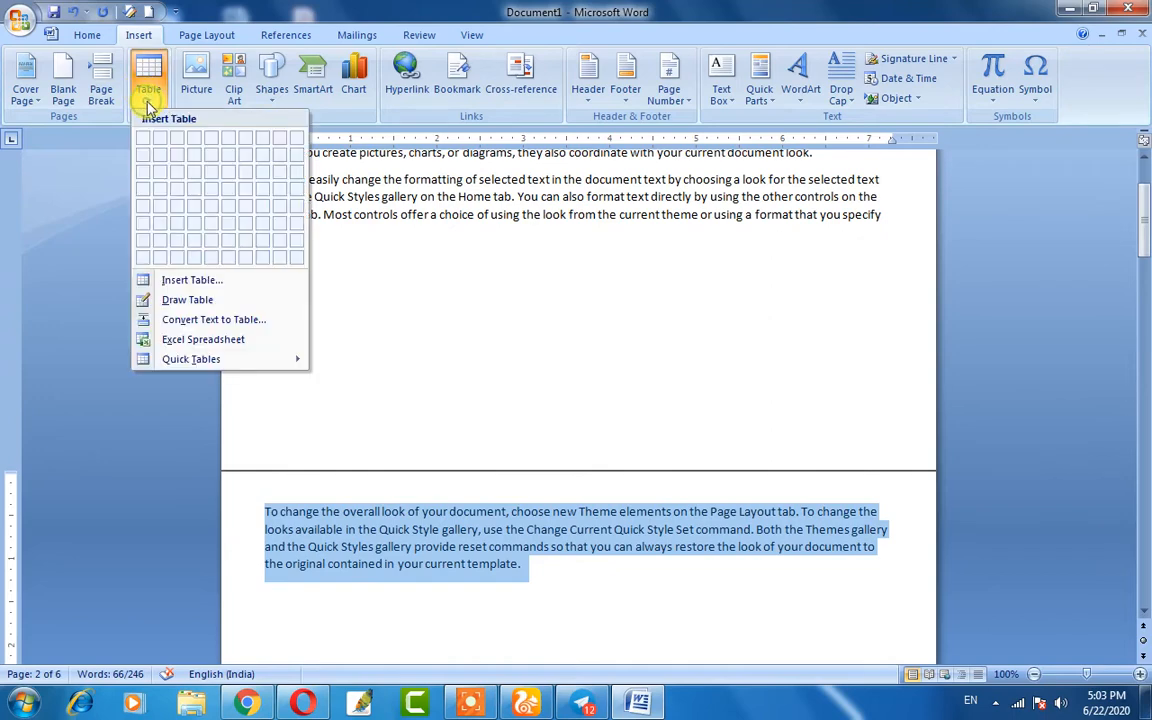
{"action": "left_click", "coordinate": [203, 320]}
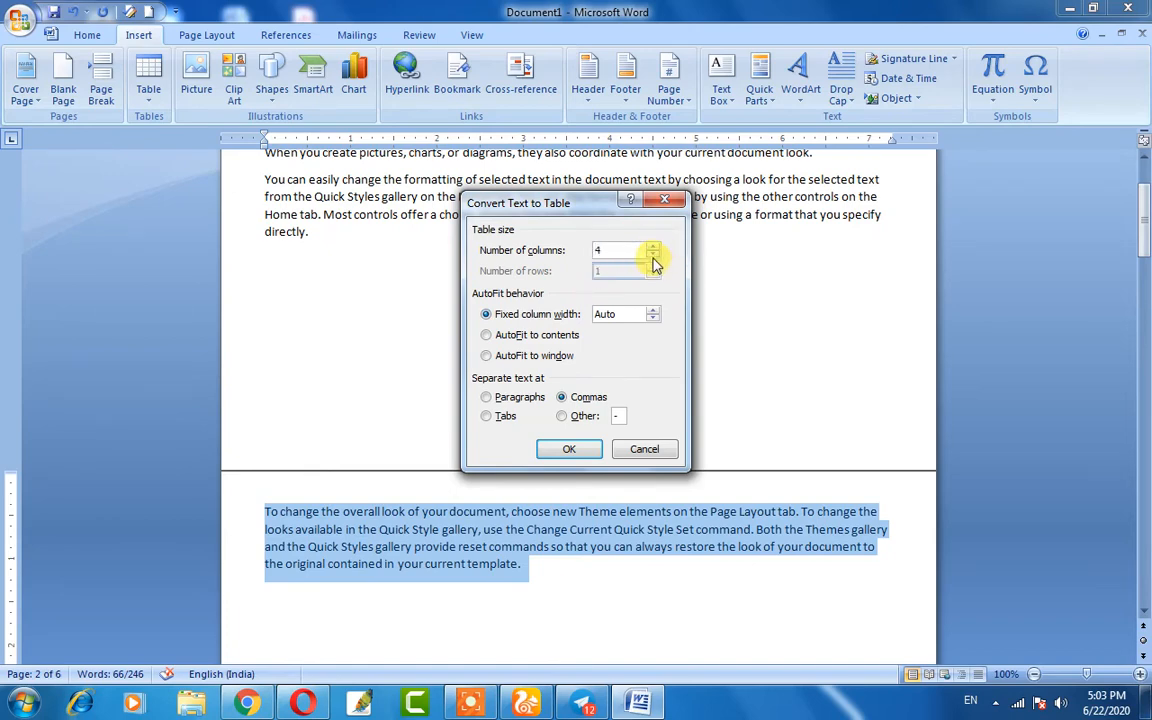
{"action": "left_click", "coordinate": [566, 449]}
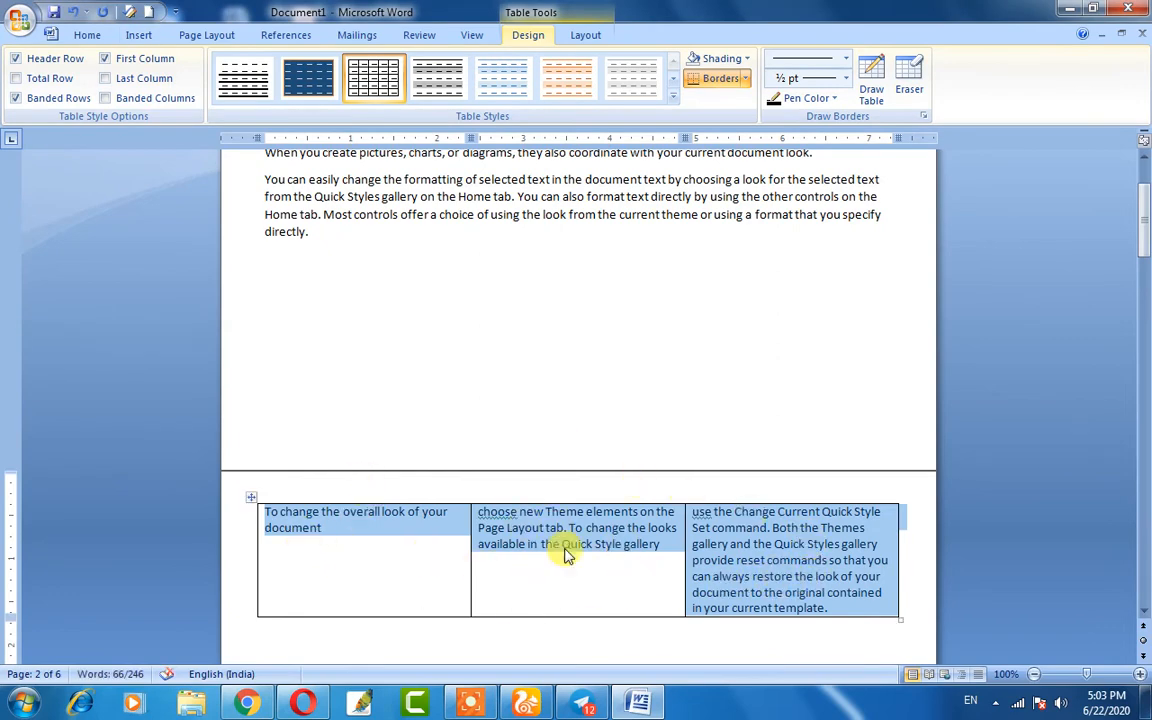
{"action": "key", "text": "ctrl+z"}
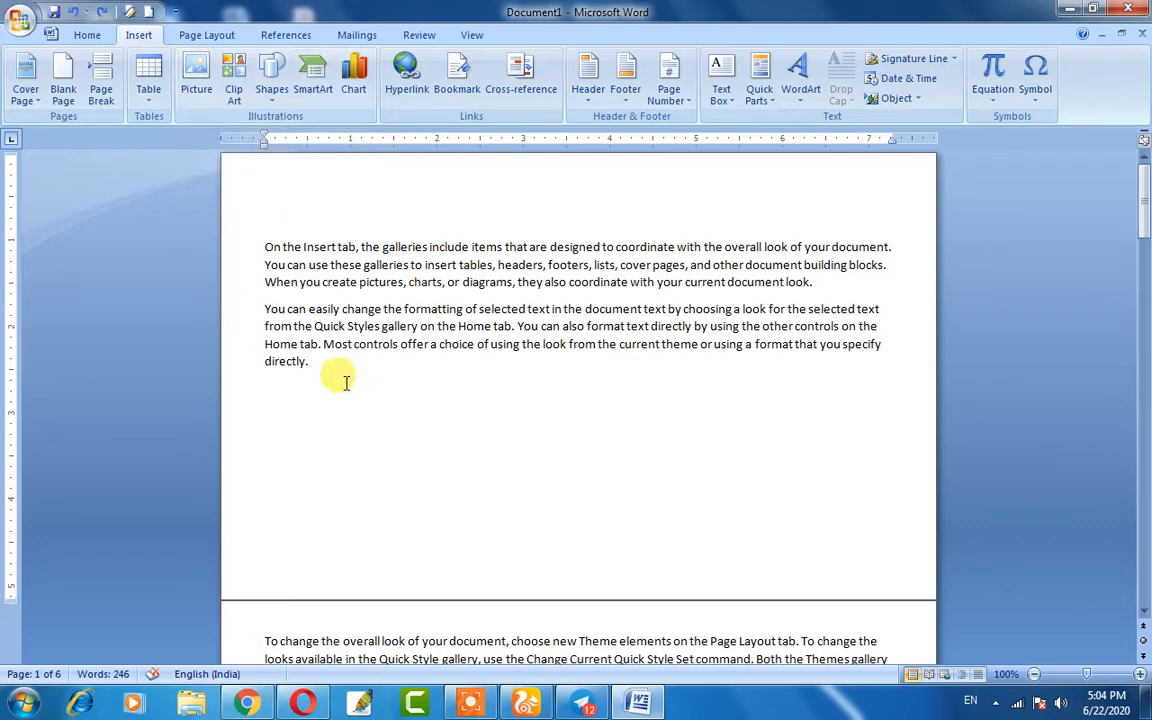
- Start inserting a picture from file below the first page's text and browse to Local Disk (D:) > Gi-Tech Doc > Comuter Image
{"action": "scroll", "coordinate": [353, 374], "scroll_direction": "down", "scroll_amount": 3}
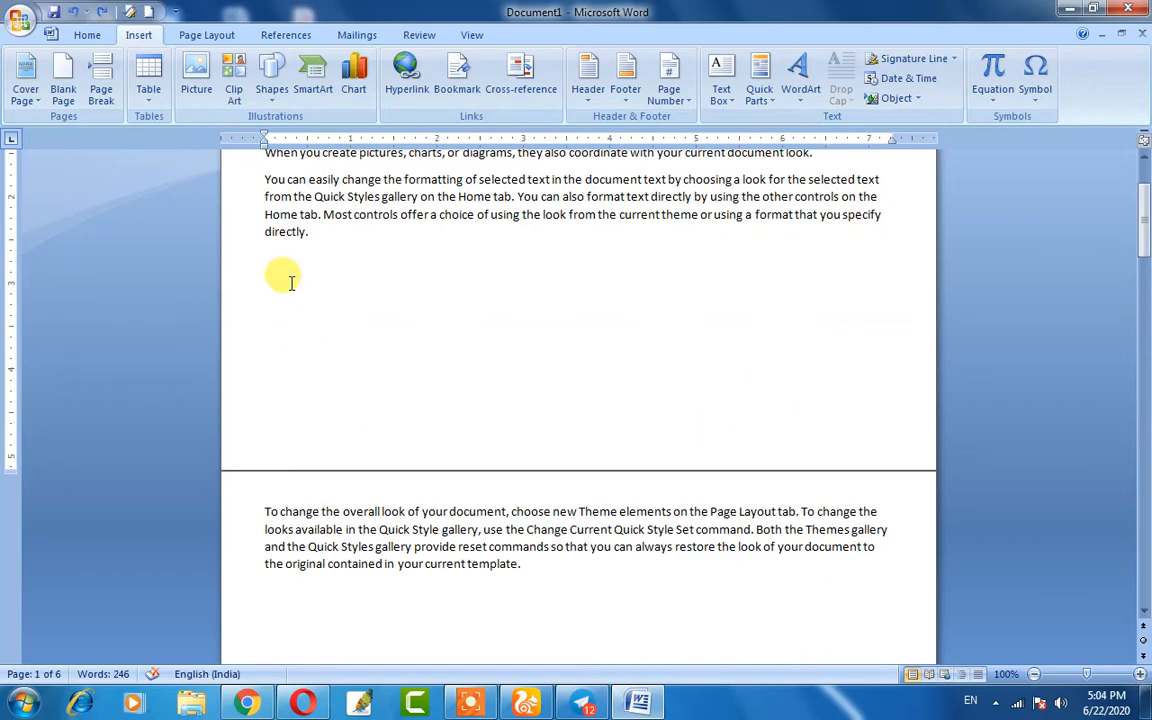
{"action": "scroll", "coordinate": [535, 306], "scroll_direction": "up", "scroll_amount": 3}
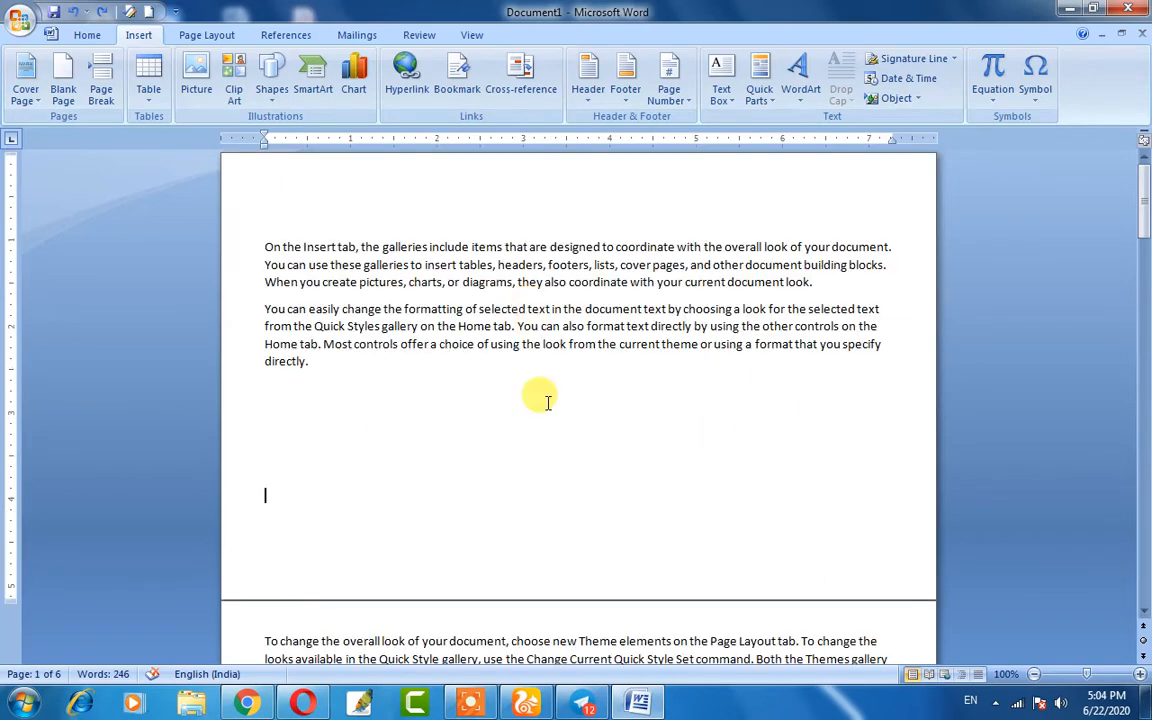
{"action": "scroll", "coordinate": [410, 355], "scroll_direction": "down", "scroll_amount": 2}
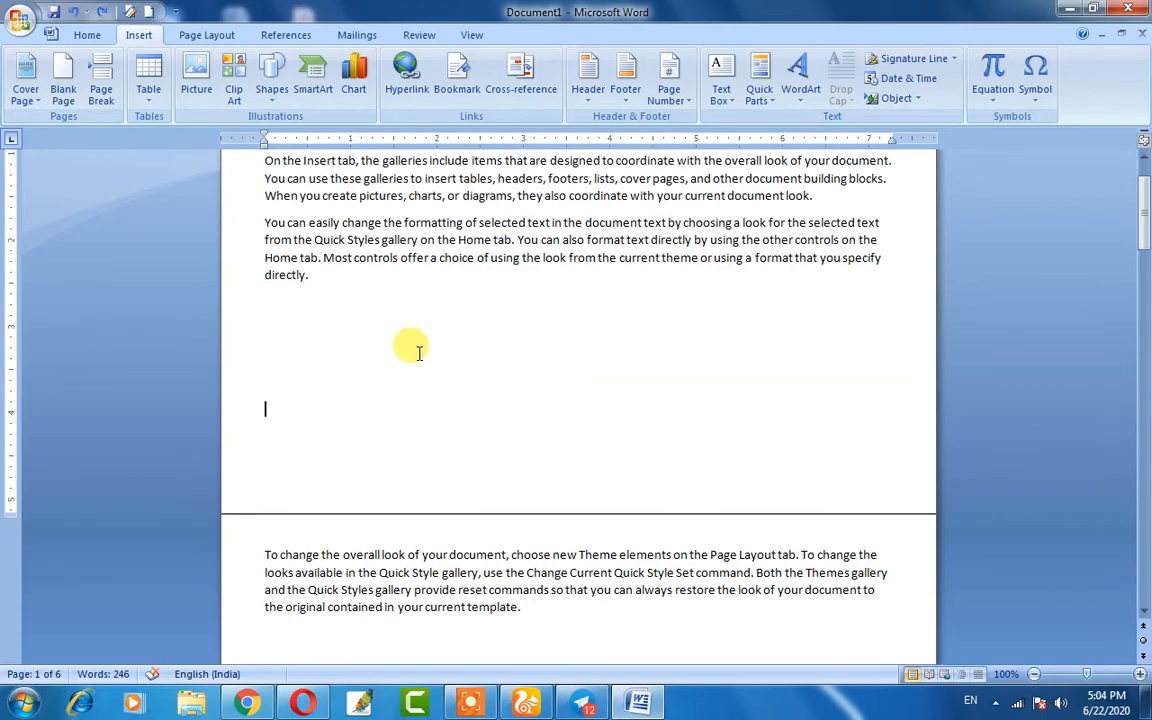
{"action": "scroll", "coordinate": [406, 339], "scroll_direction": "up", "scroll_amount": 2}
{"action": "left_click", "coordinate": [196, 75]}
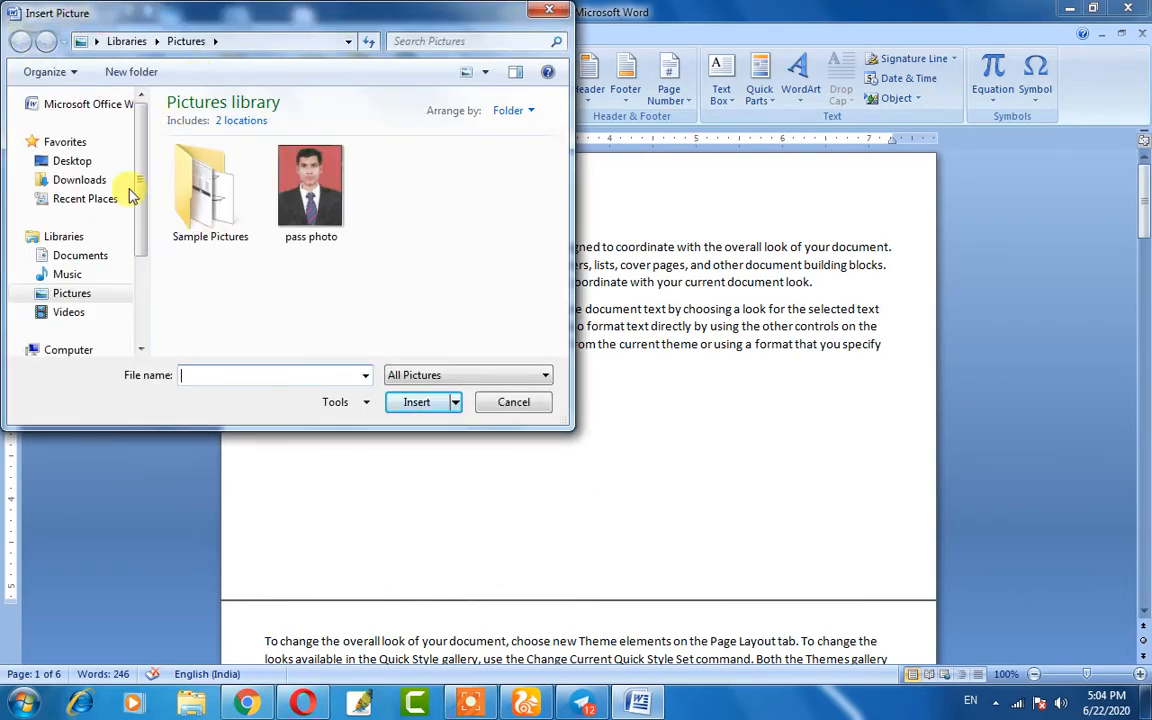
{"action": "left_click_drag", "start_coordinate": [143, 152], "coordinate": [147, 211]}
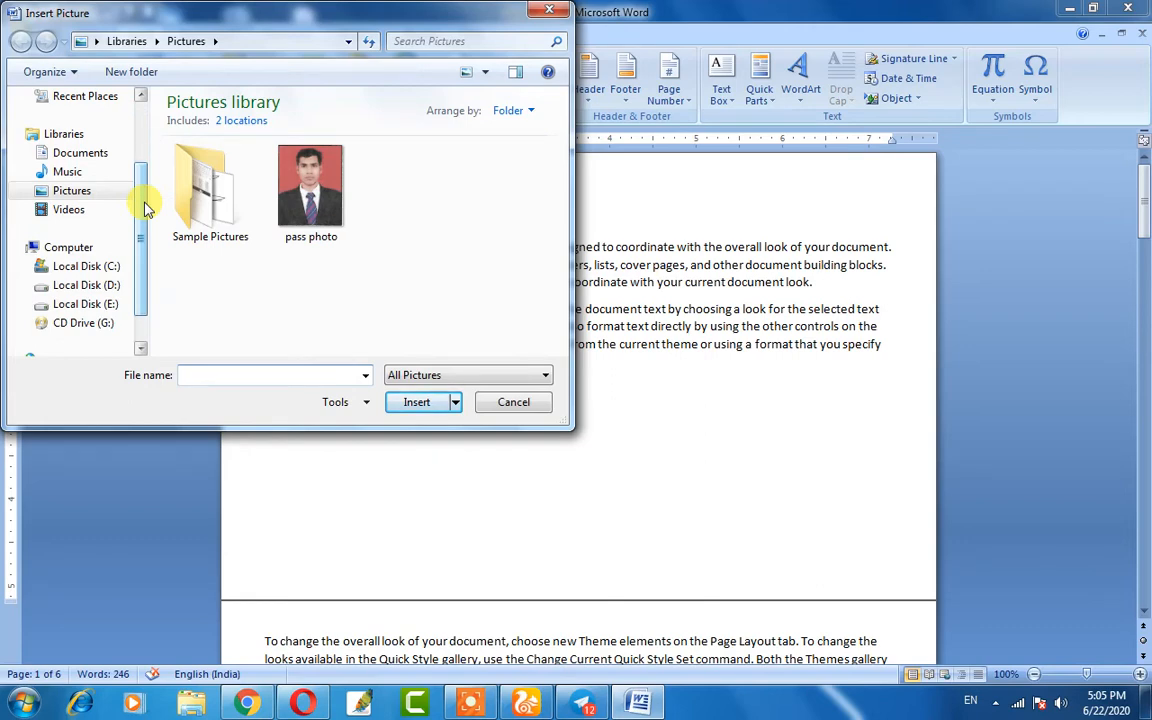
{"action": "left_click", "coordinate": [100, 288]}
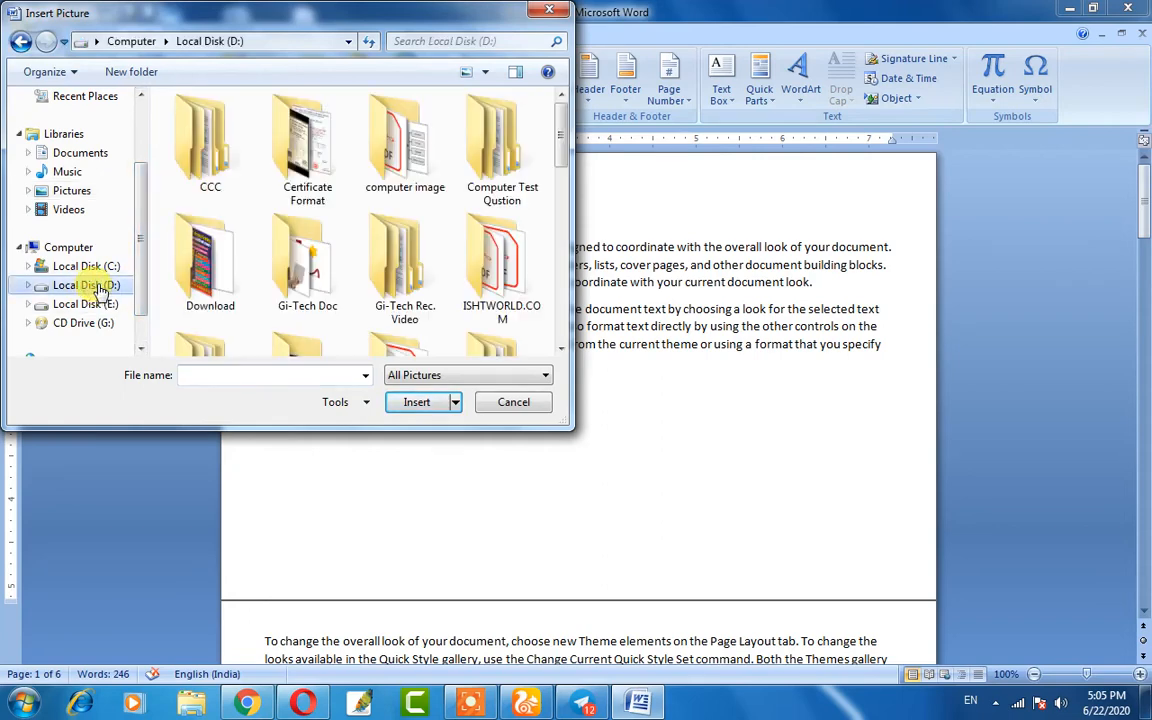
{"action": "left_click", "coordinate": [327, 271]}
{"action": "double_click", "coordinate": [327, 271]}
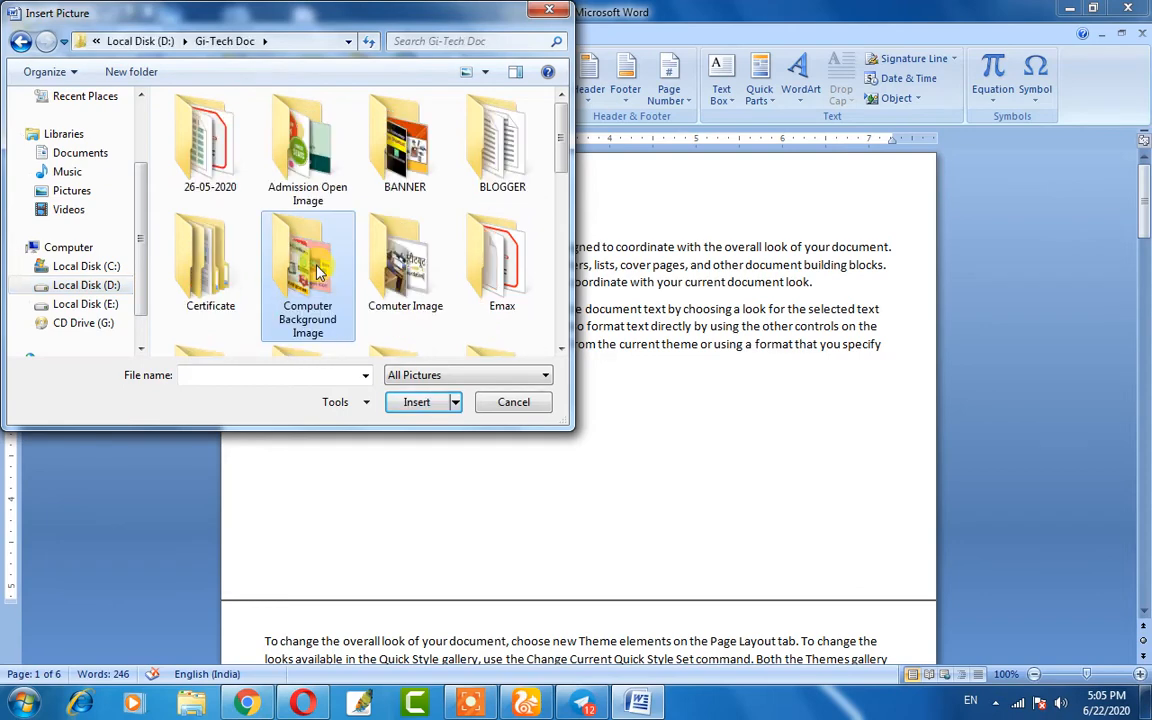
{"action": "double_click", "coordinate": [398, 284]}
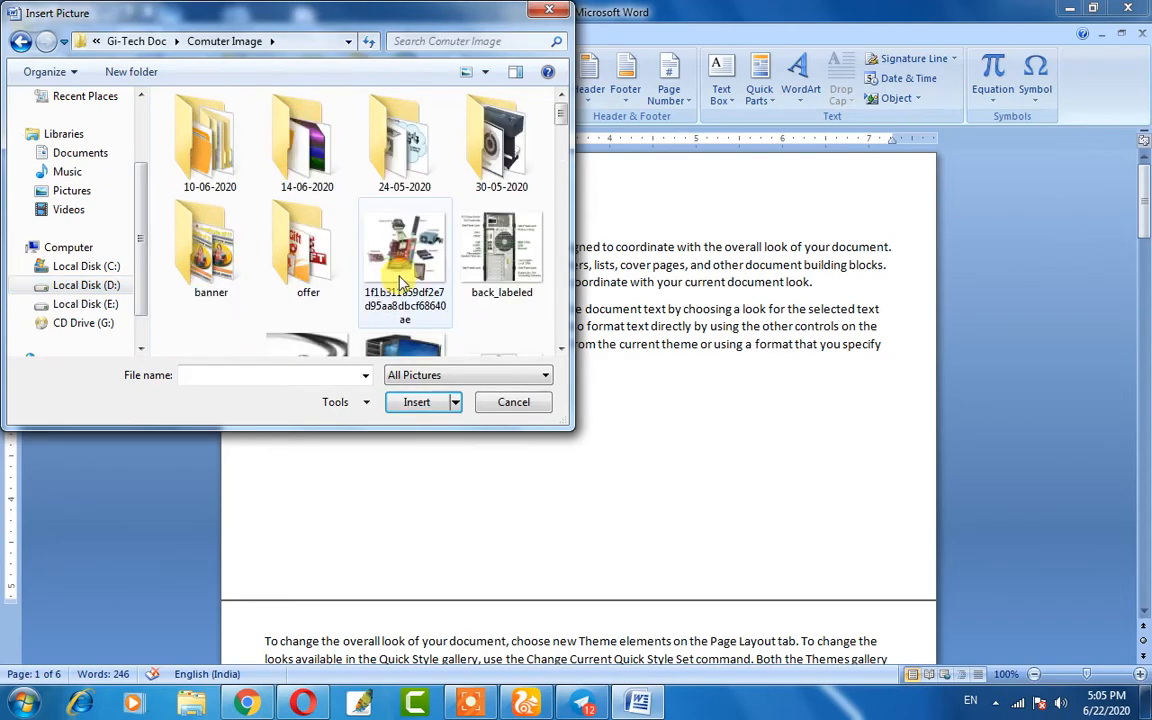
- Insert the computer picture named download (1) from the folder below the first page's paragraphs and deselect it
{"action": "scroll", "coordinate": [347, 270], "scroll_direction": "down", "scroll_amount": 3}
{"action": "left_click", "coordinate": [362, 183]}
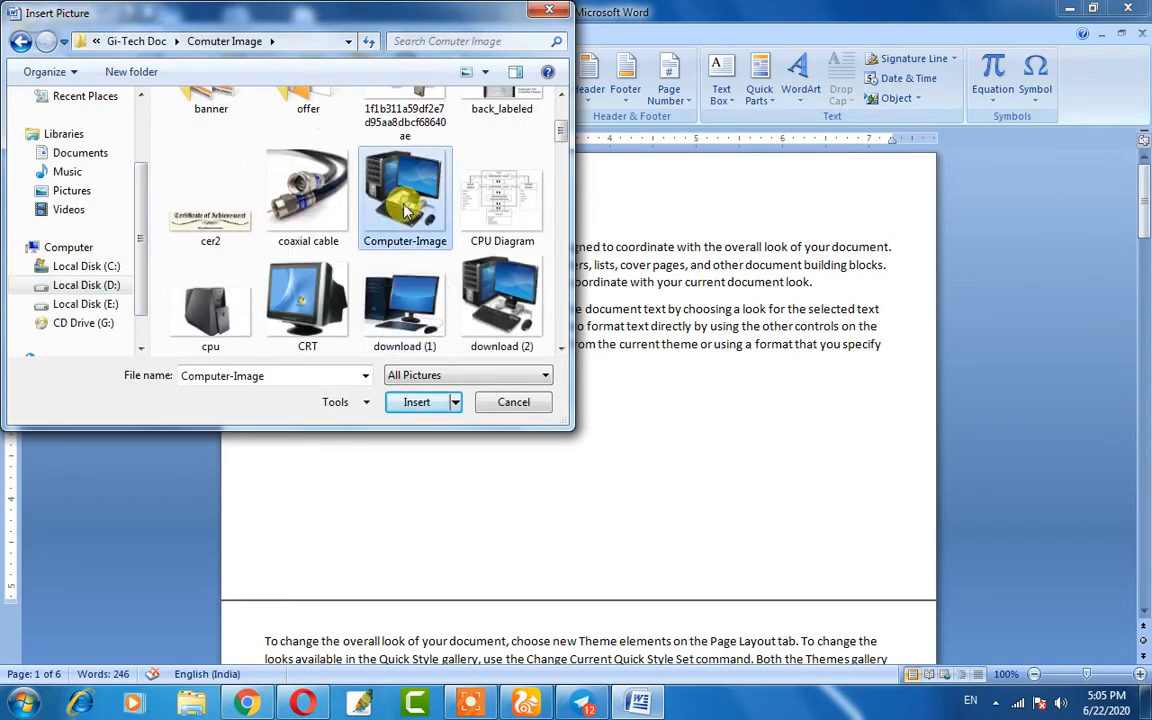
{"action": "left_click", "coordinate": [410, 345]}
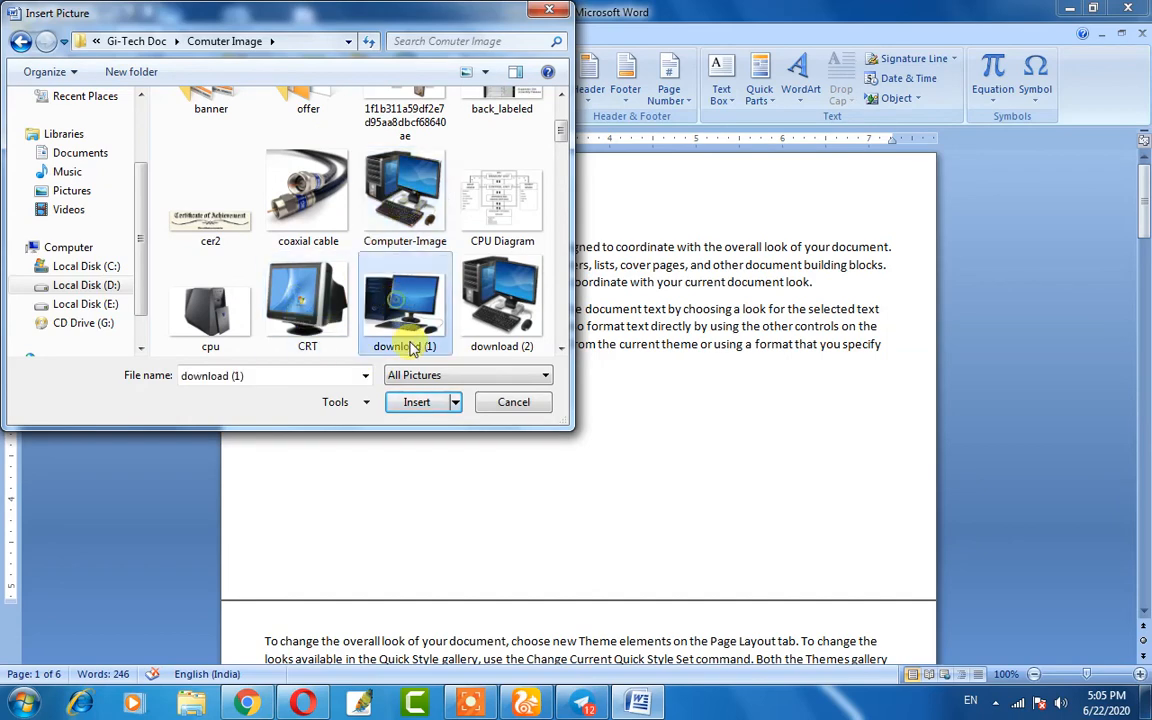
{"action": "left_click", "coordinate": [414, 402]}
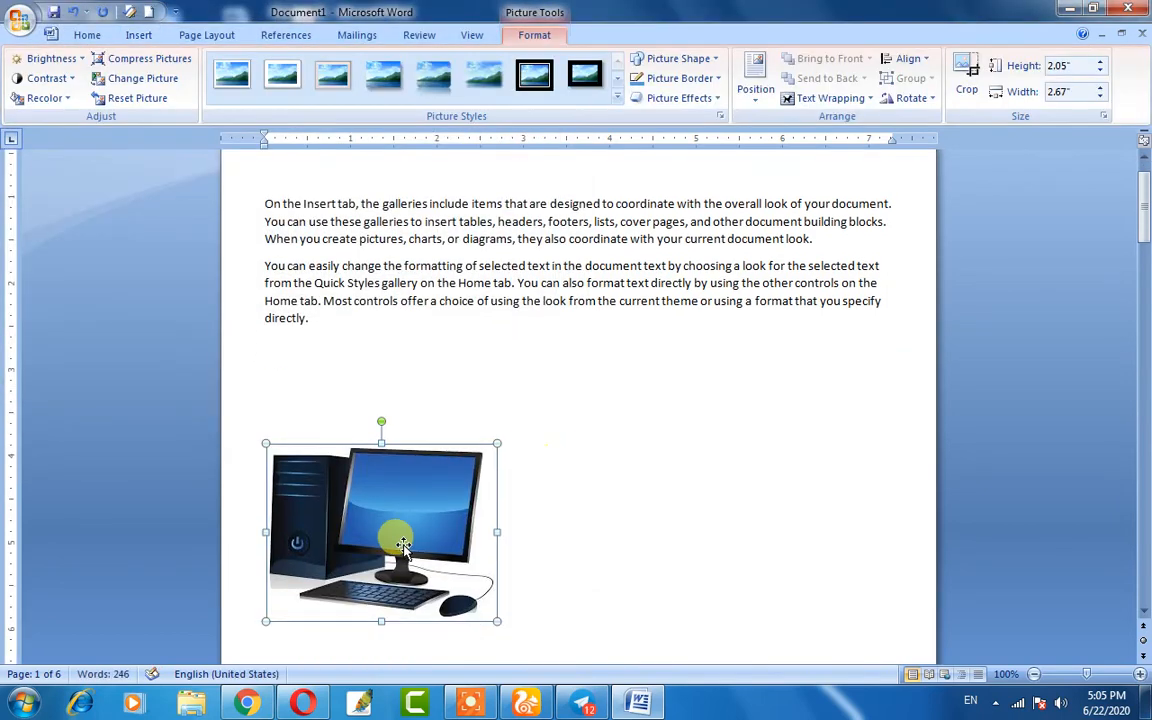
{"action": "left_click", "coordinate": [597, 445]}
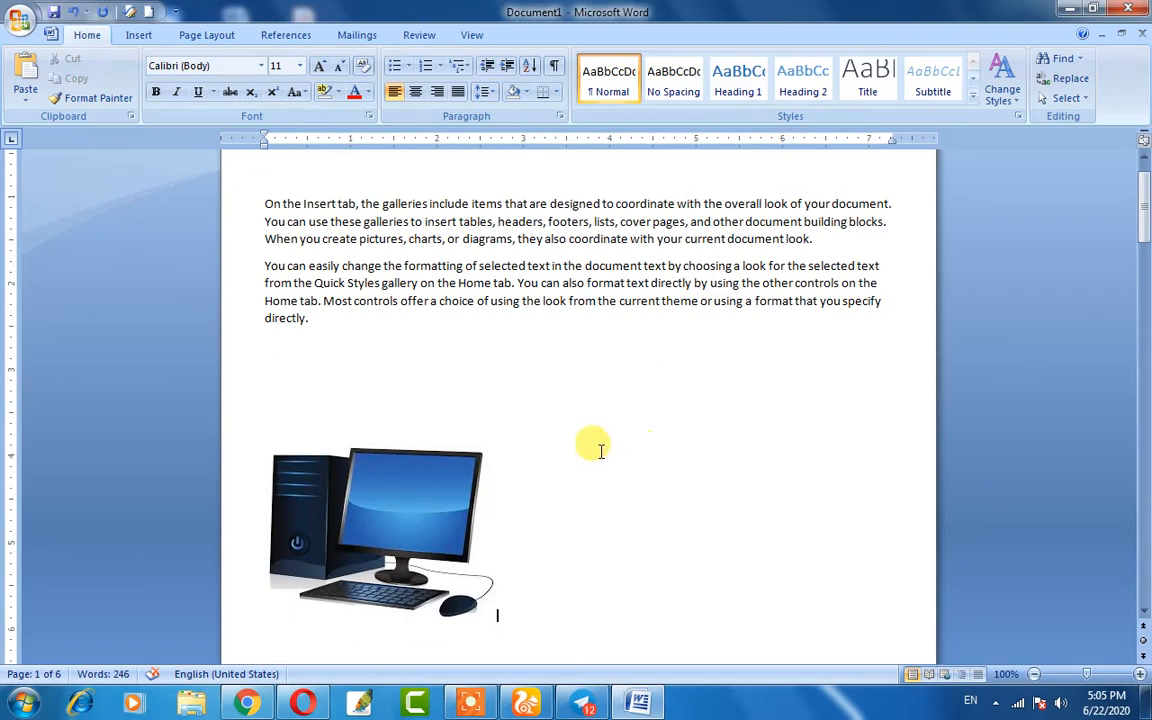
- Insert the back_labeled picture from the Comuter Image folder below the paragraph on the second page
{"action": "scroll", "coordinate": [406, 445], "scroll_direction": "down", "scroll_amount": 1}
{"action": "left_click", "coordinate": [380, 483]}
{"action": "scroll", "coordinate": [590, 425], "scroll_direction": "down", "scroll_amount": 2}
{"action": "scroll", "coordinate": [590, 415], "scroll_direction": "down", "scroll_amount": 5}
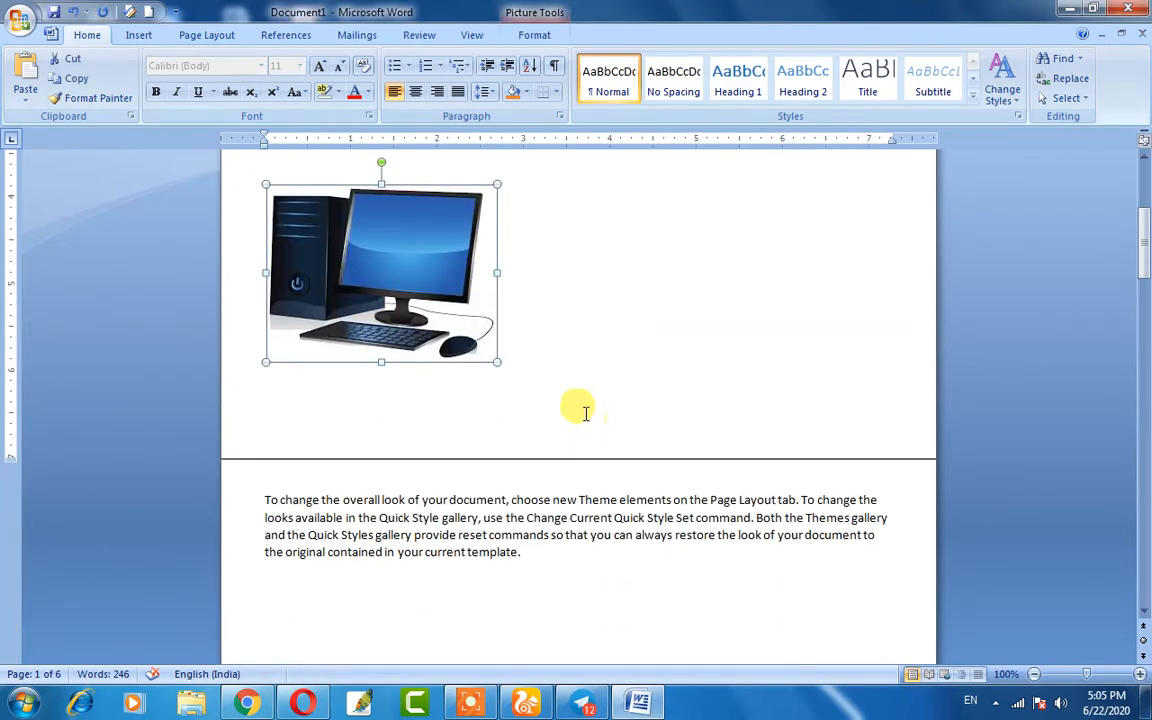
{"action": "left_click", "coordinate": [335, 322]}
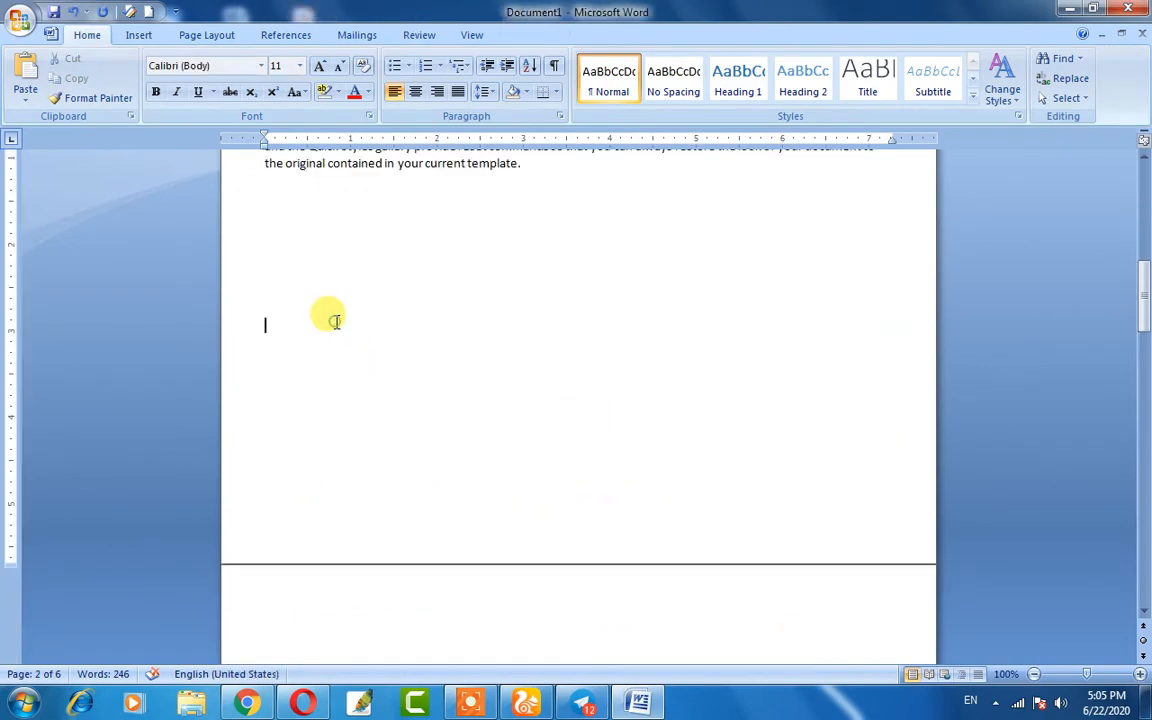
{"action": "left_click", "coordinate": [128, 45]}
{"action": "left_click", "coordinate": [193, 75]}
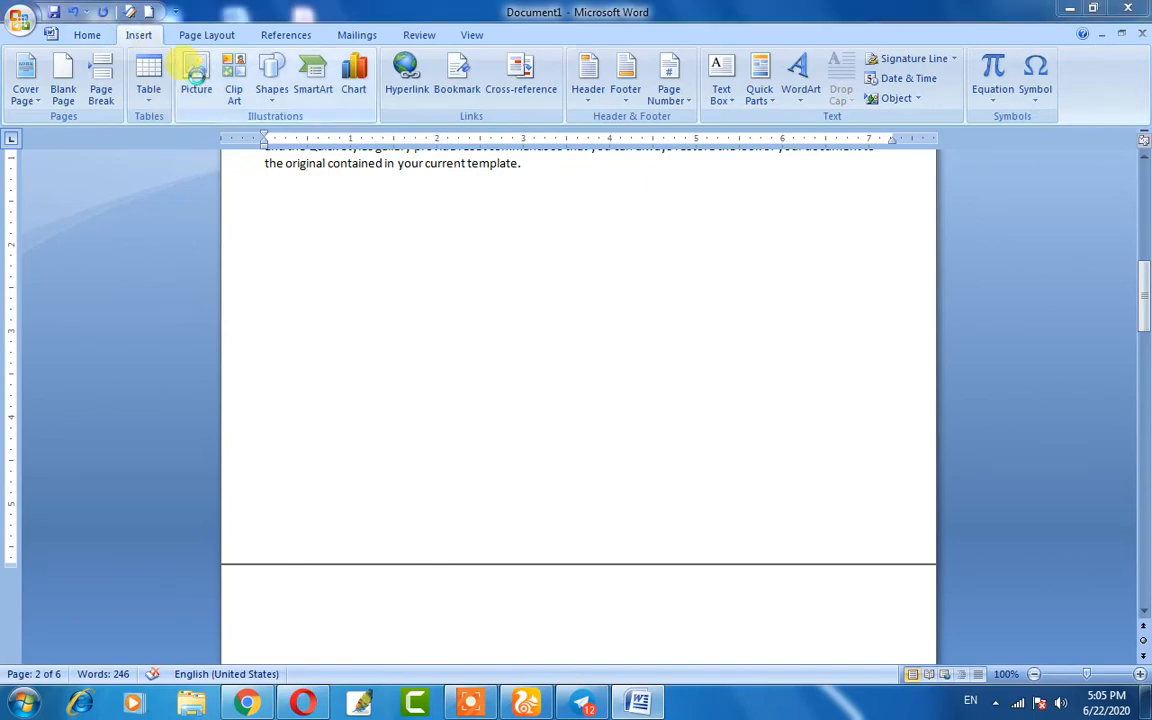
{"action": "left_click", "coordinate": [500, 250]}
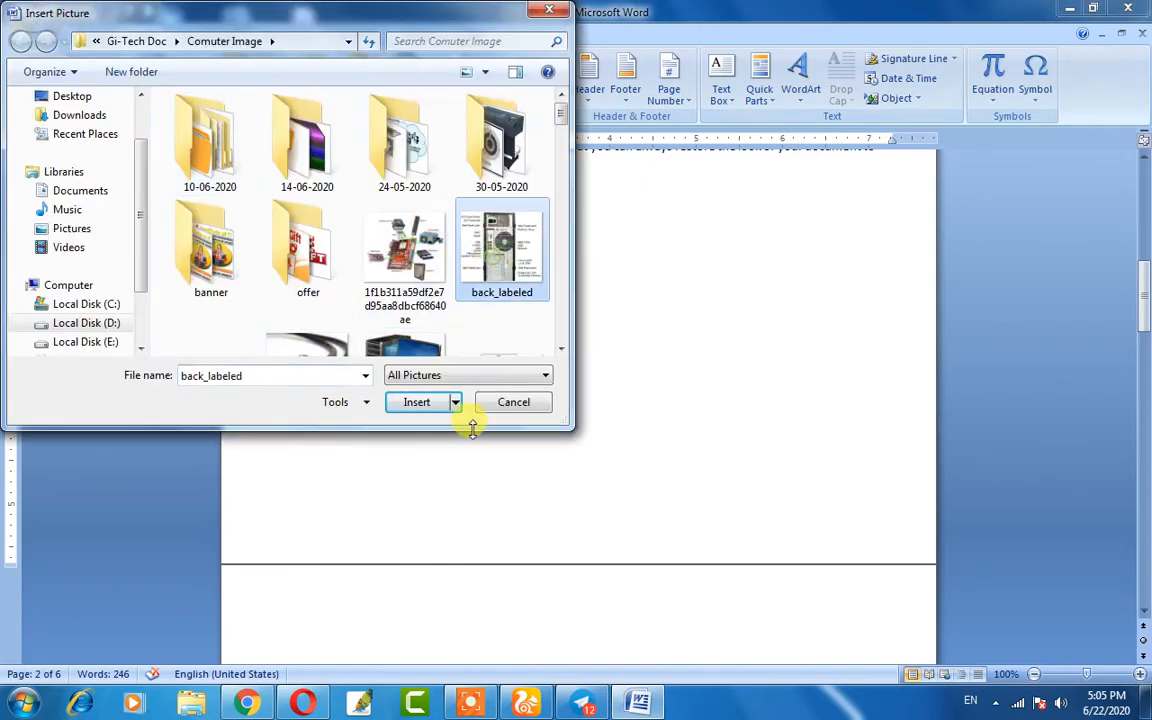
{"action": "left_click", "coordinate": [412, 404]}
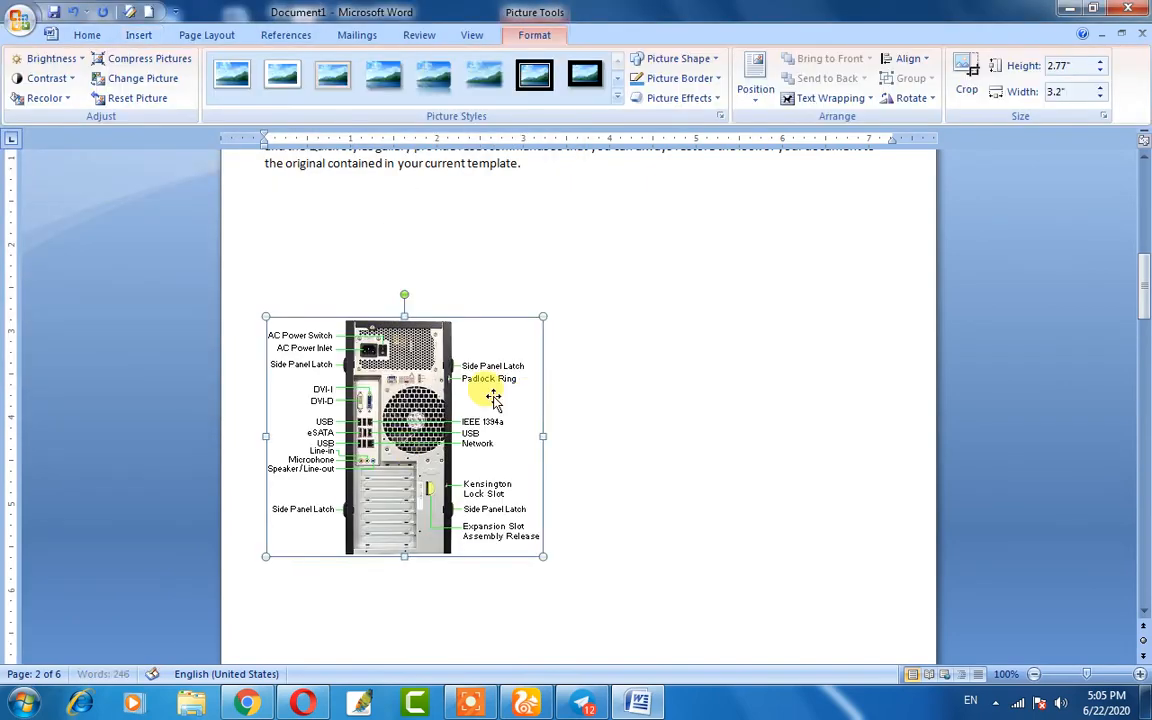
- Start clip art insertion above the first page's computer picture and search the selected collections for "coputer"
{"action": "scroll", "coordinate": [476, 302], "scroll_direction": "up", "scroll_amount": 5}
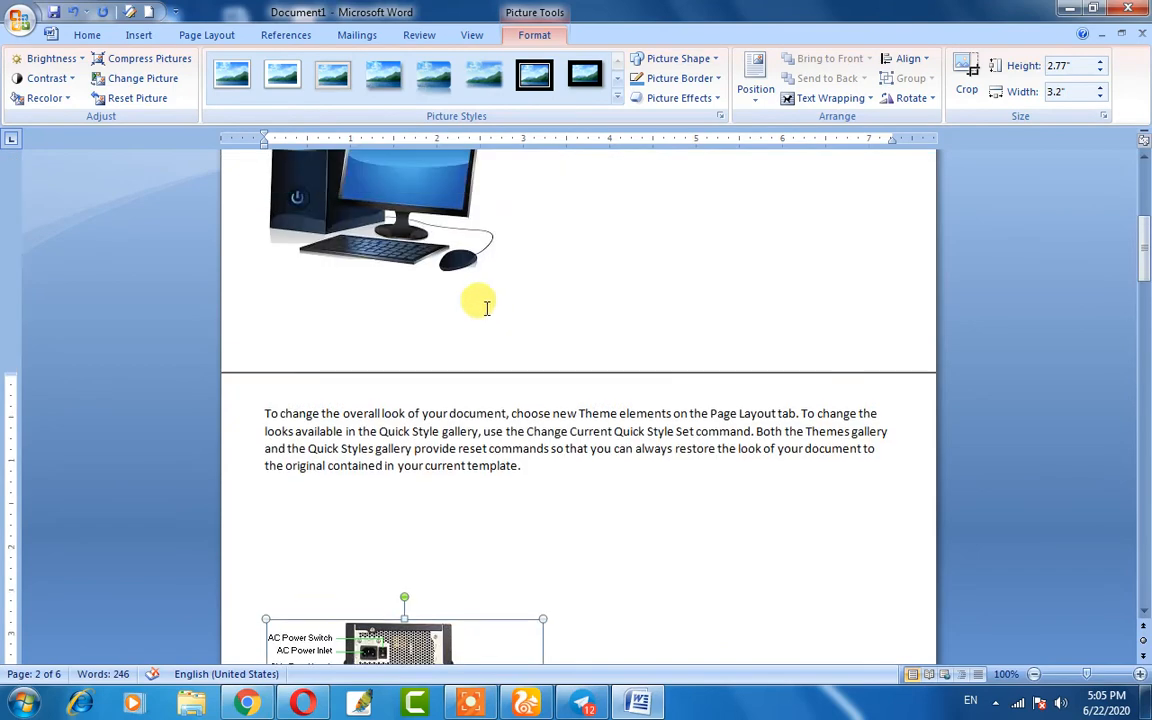
{"action": "left_click", "coordinate": [140, 35]}
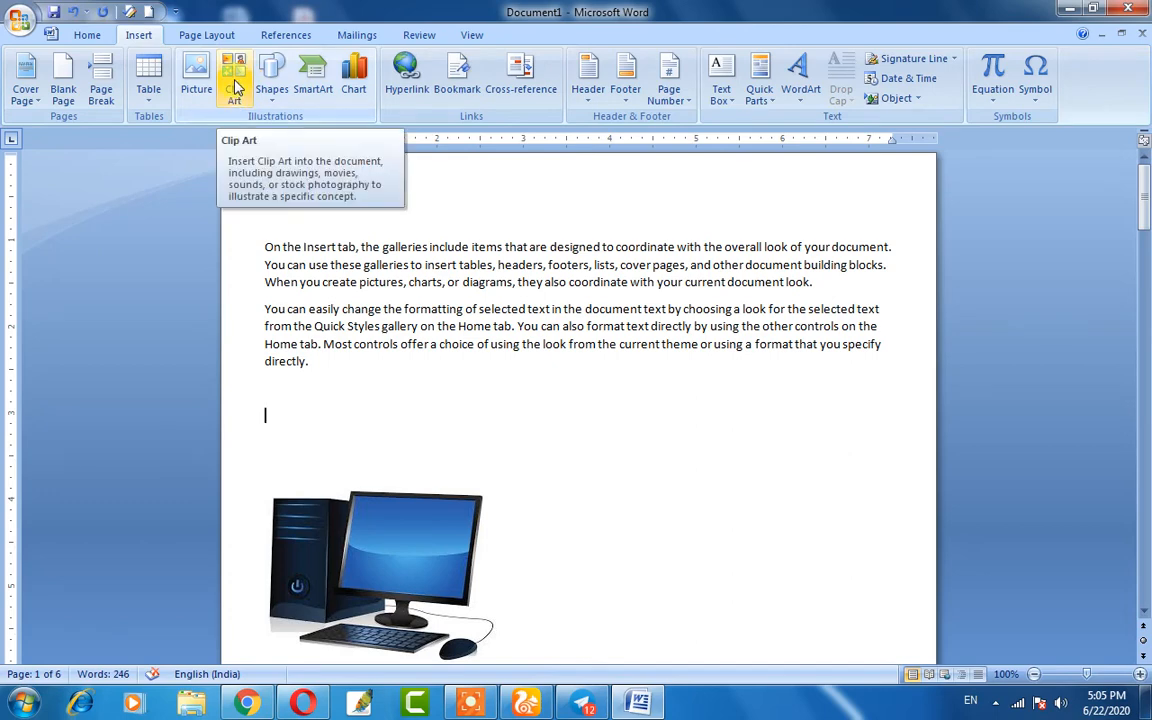
{"action": "left_click", "coordinate": [235, 90]}
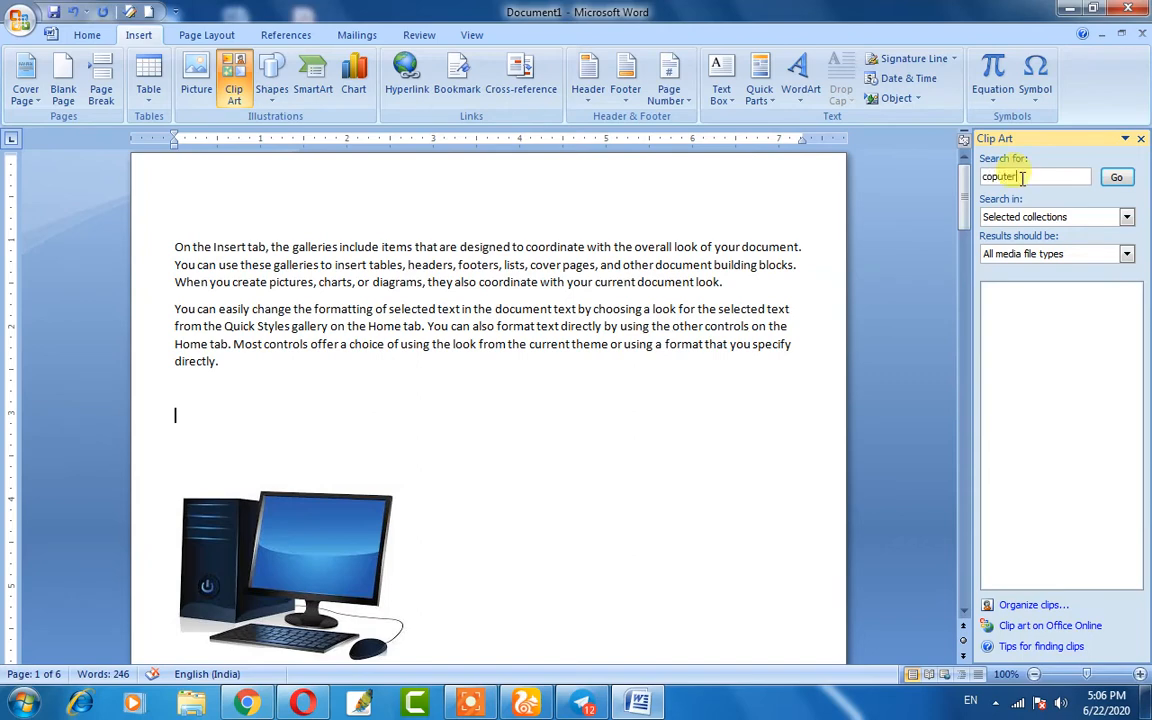
{"action": "left_click", "coordinate": [1112, 178]}
{"action": "left_click", "coordinate": [1028, 217]}
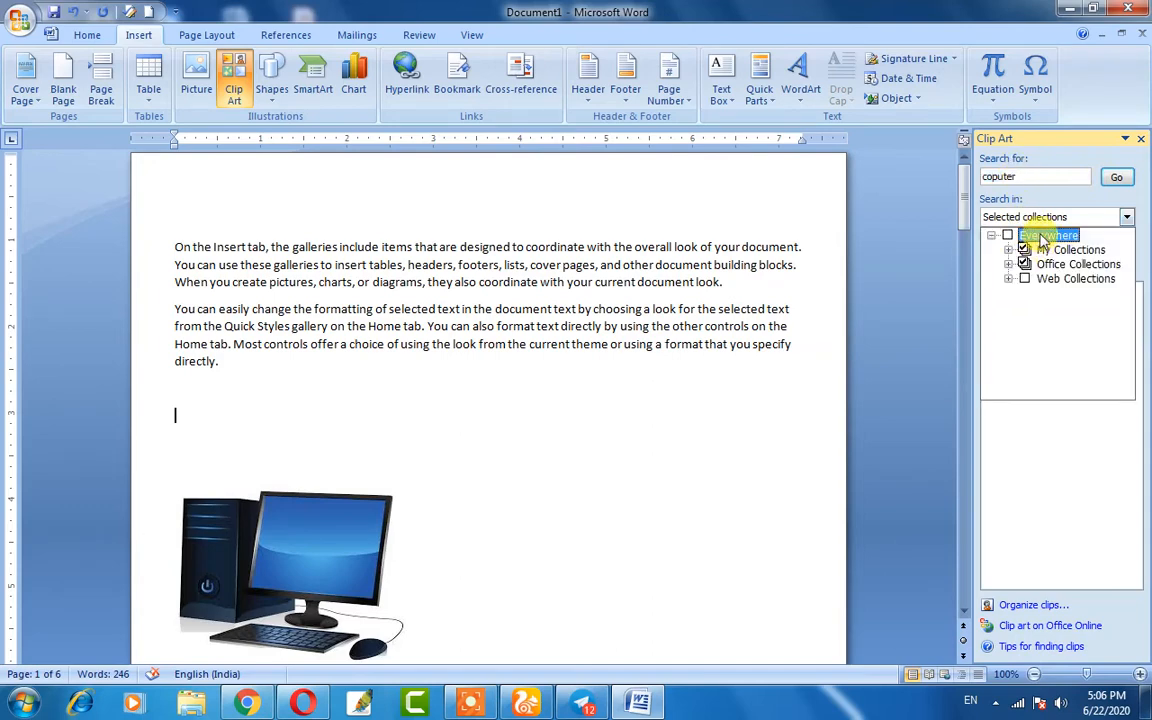
{"action": "left_click", "coordinate": [1116, 177]}
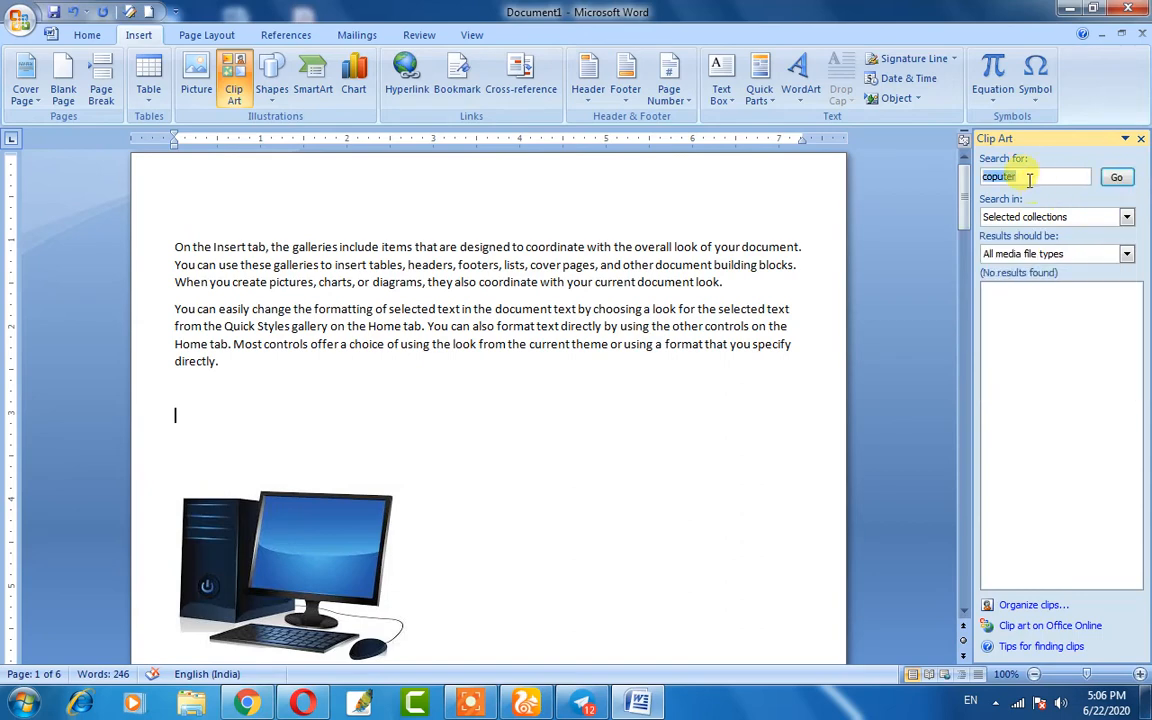
- Search clip art without a keyword, insert the green tree and move it to the right above the computer picture
{"action": "key", "text": "BackSpace"}
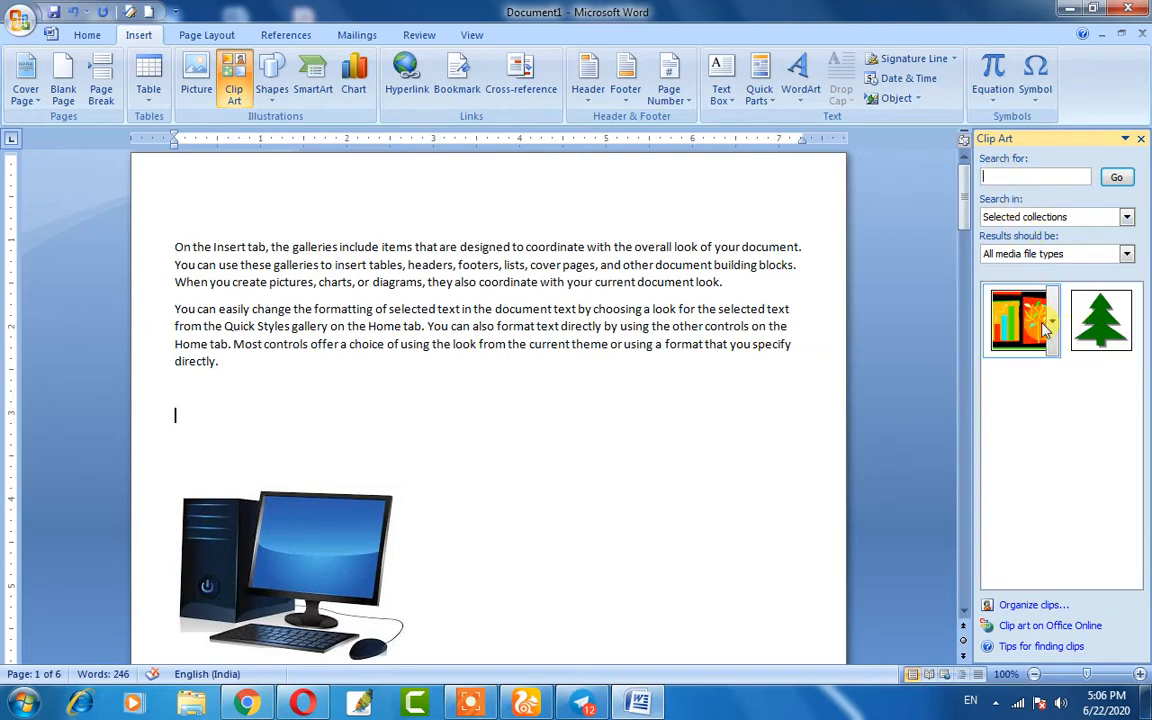
{"action": "left_click", "coordinate": [1097, 337]}
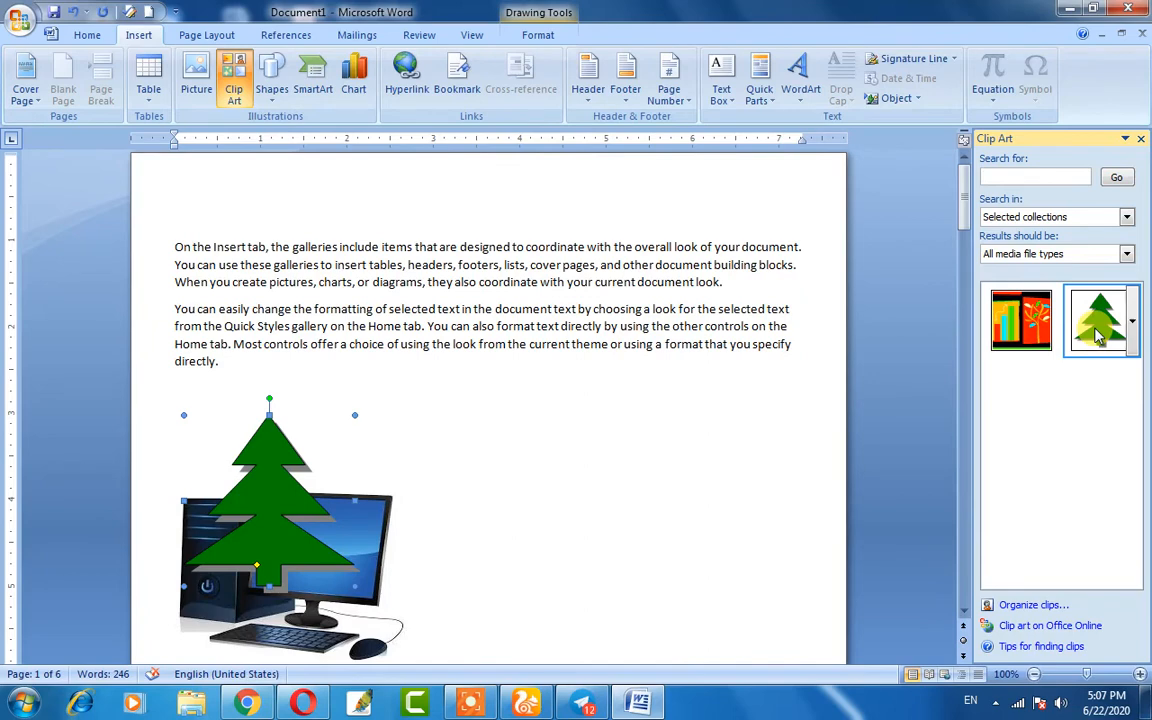
{"action": "left_click_drag", "start_coordinate": [257, 463], "coordinate": [568, 470]}
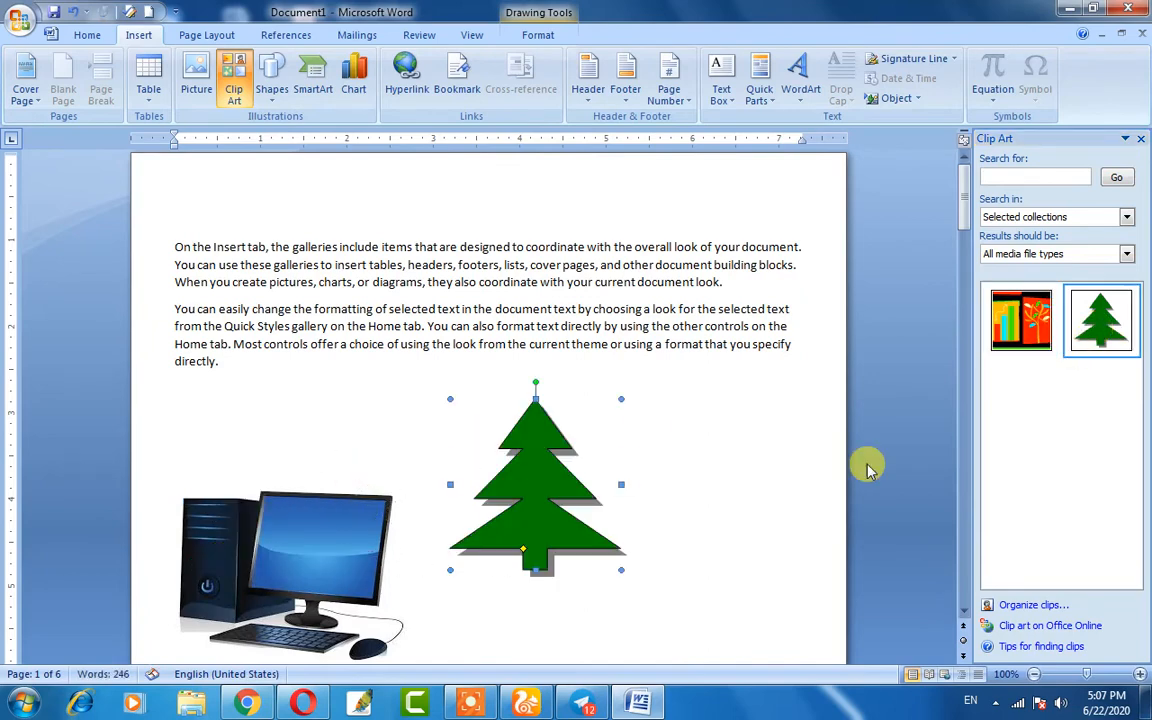
- List all clip art again and insert the cow, the running figures on a gear, the light-bulb man and the woman at a computer
{"action": "left_click", "coordinate": [1022, 178]}
{"action": "left_click", "coordinate": [1118, 179]}
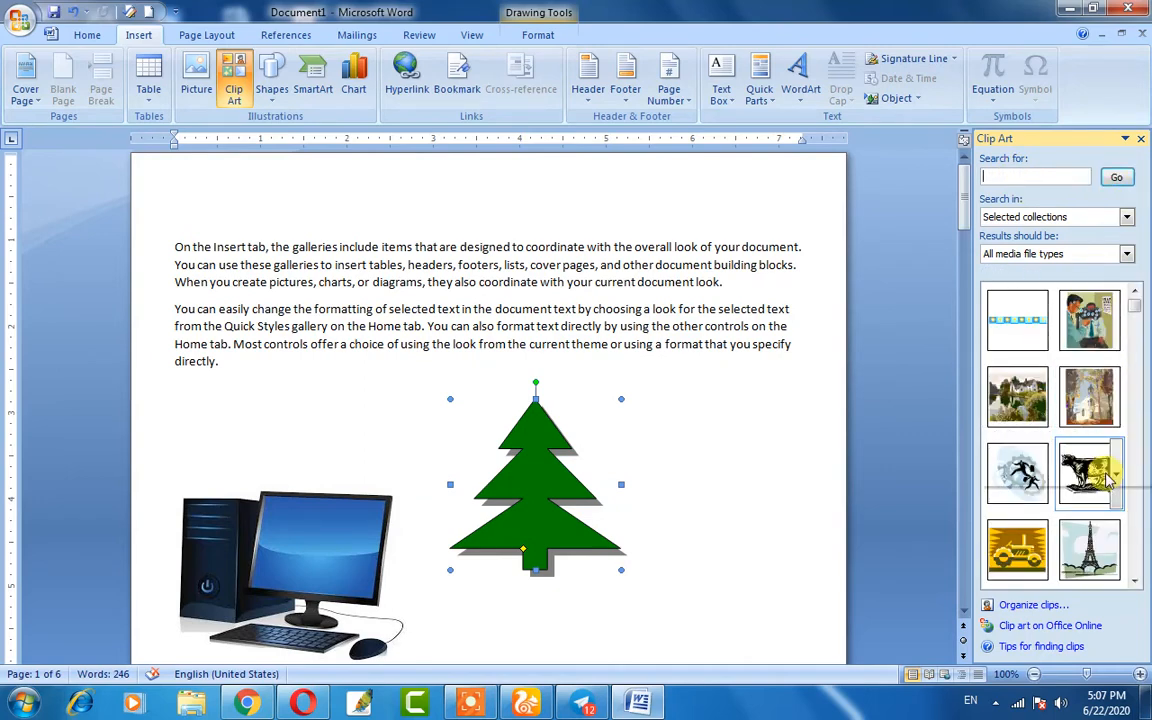
{"action": "left_click", "coordinate": [1088, 472]}
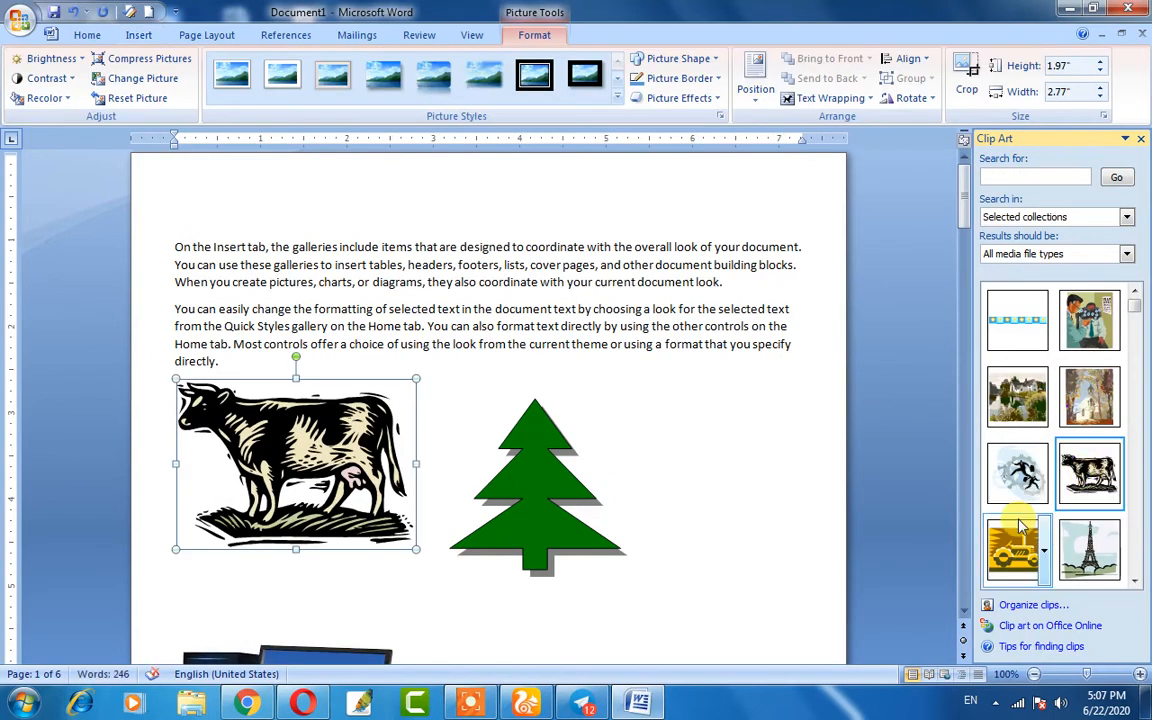
{"action": "left_click", "coordinate": [1021, 484]}
{"action": "scroll", "coordinate": [1060, 470], "scroll_direction": "down", "scroll_amount": 3}
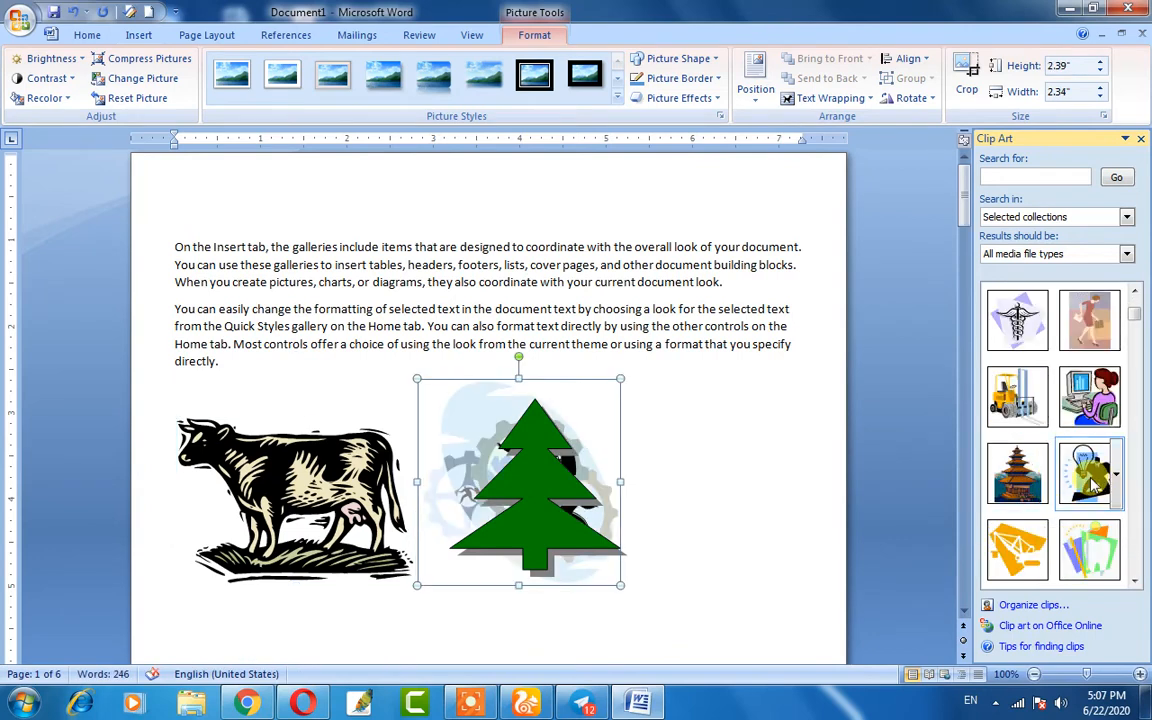
{"action": "left_click", "coordinate": [1090, 480]}
{"action": "left_click", "coordinate": [1089, 396]}
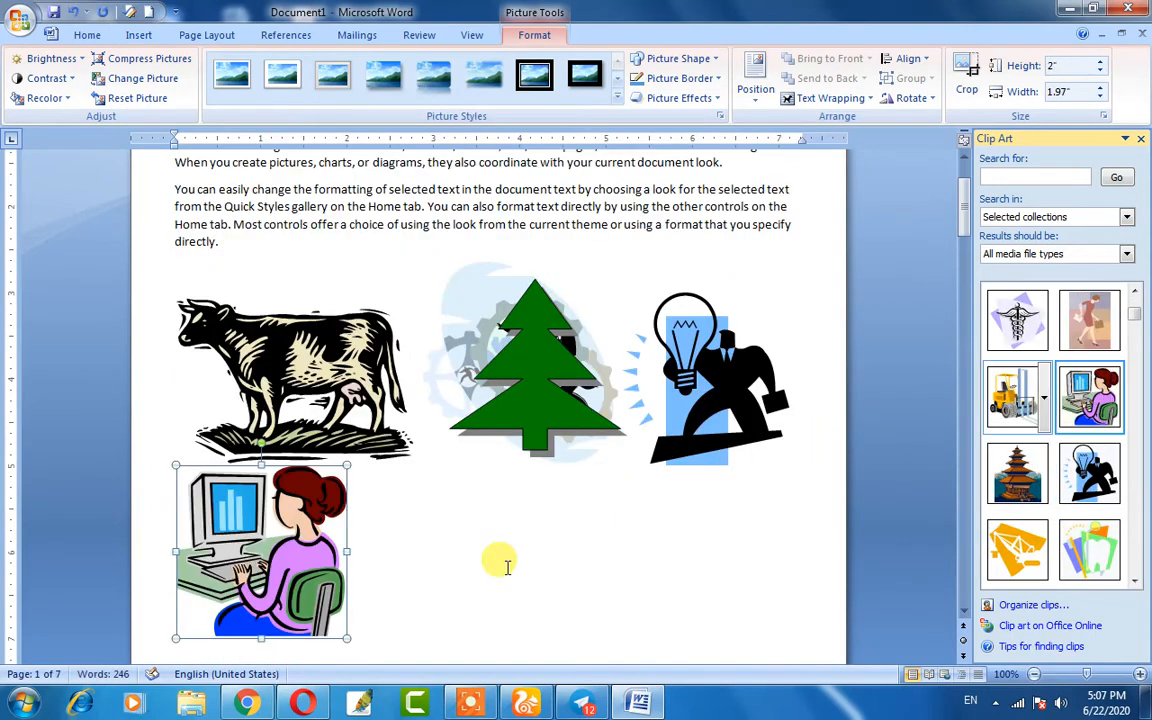
{"action": "scroll", "coordinate": [450, 527], "scroll_direction": "down", "scroll_amount": 3}
{"action": "scroll", "coordinate": [505, 480], "scroll_direction": "up", "scroll_amount": 5}
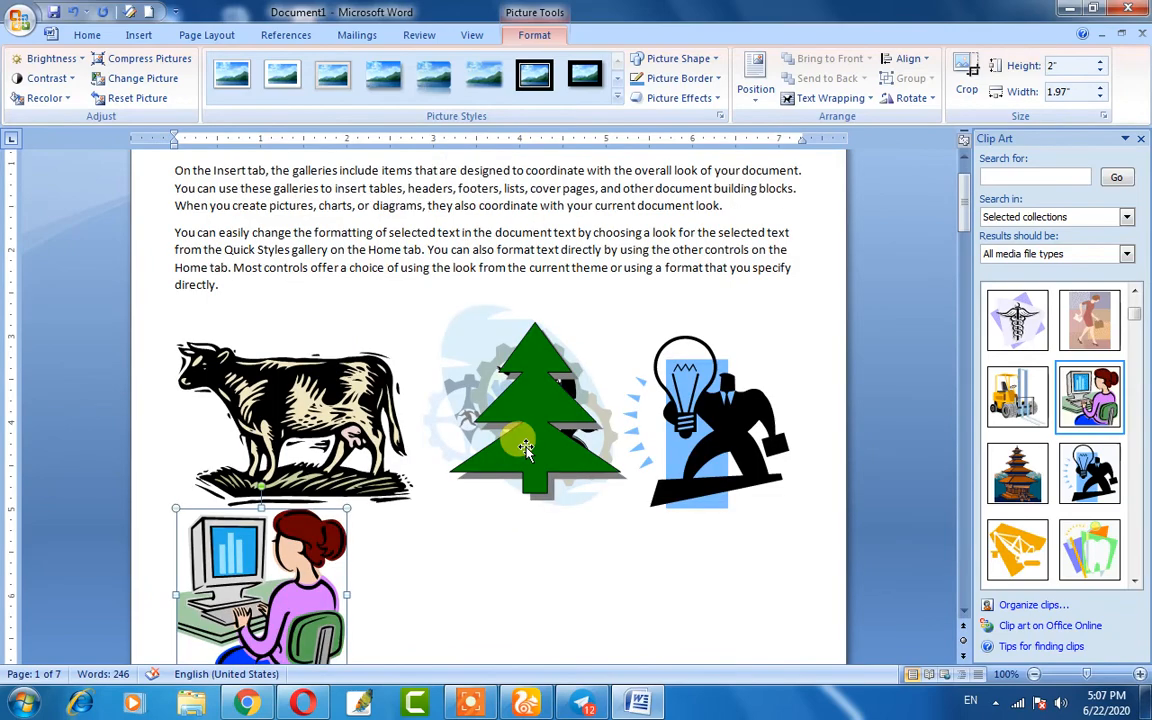
{"action": "scroll", "coordinate": [500, 446], "scroll_direction": "down", "scroll_amount": 5}
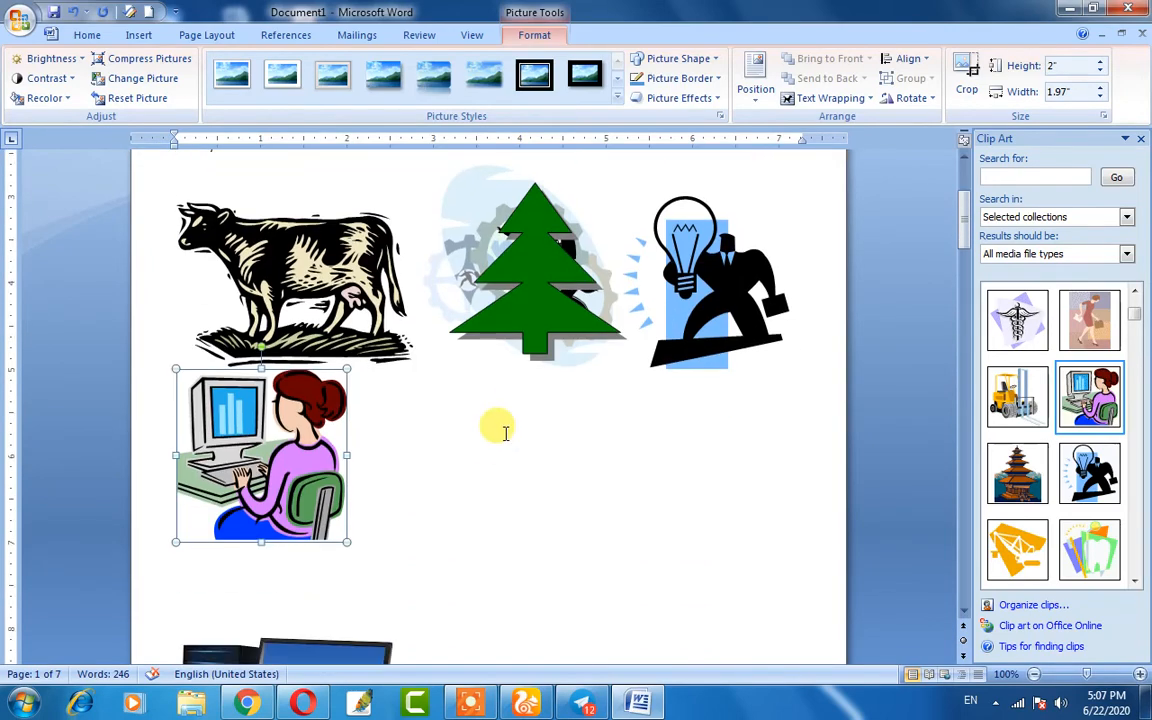
{"action": "scroll", "coordinate": [540, 430], "scroll_direction": "up", "scroll_amount": 4}
{"action": "scroll", "coordinate": [586, 415], "scroll_direction": "up", "scroll_amount": 1}
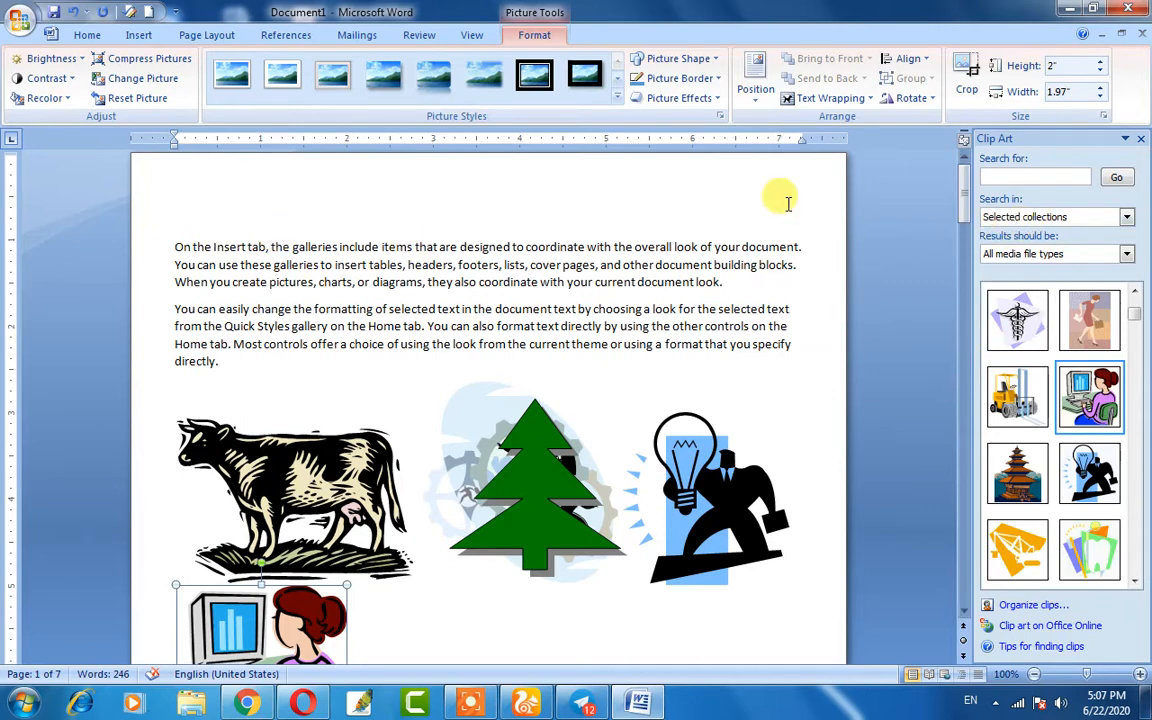
- Close the clip art search and place the insertion point below the calendar on the last page
{"action": "left_click", "coordinate": [140, 36]}
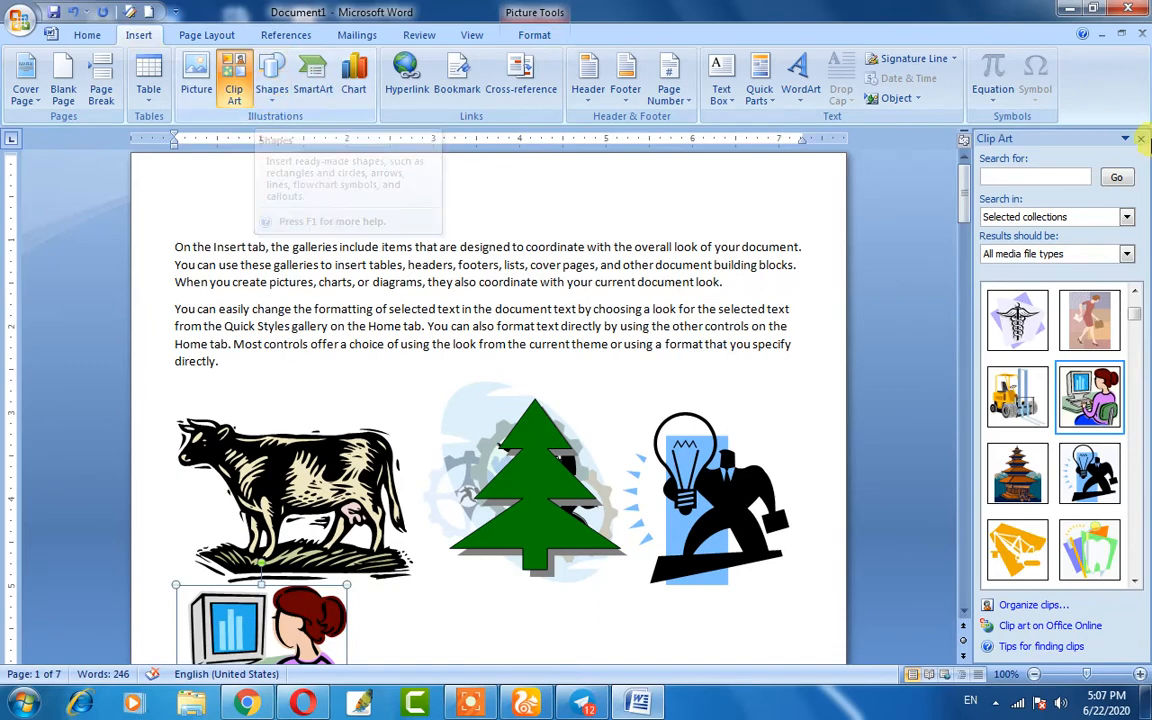
{"action": "left_click", "coordinate": [1141, 139]}
{"action": "scroll", "coordinate": [390, 325], "scroll_direction": "down", "scroll_amount": 15}
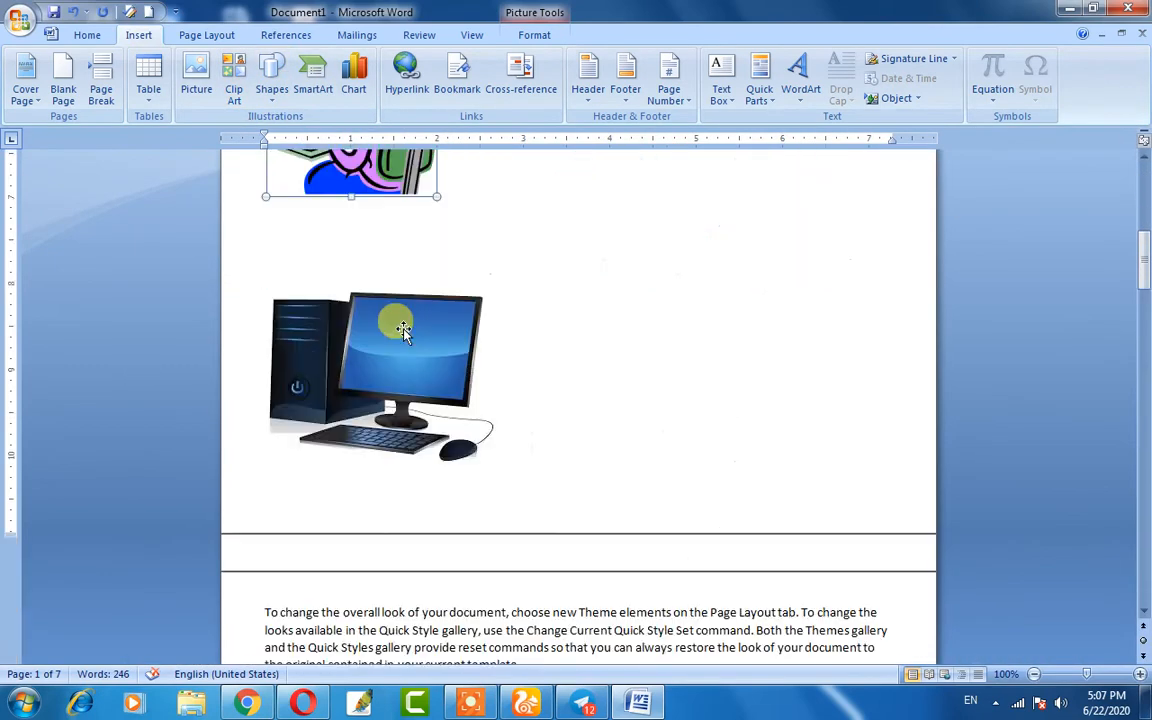
{"action": "scroll", "coordinate": [395, 300], "scroll_direction": "down", "scroll_amount": 20}
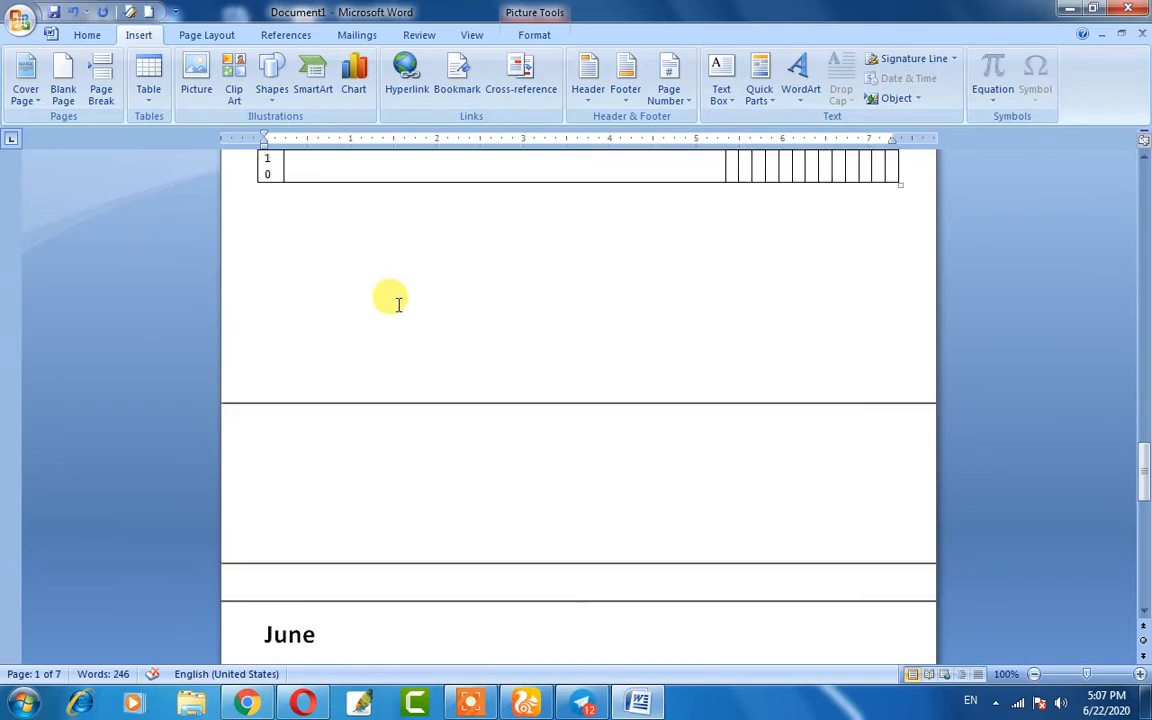
{"action": "scroll", "coordinate": [368, 324], "scroll_direction": "down", "scroll_amount": 1}
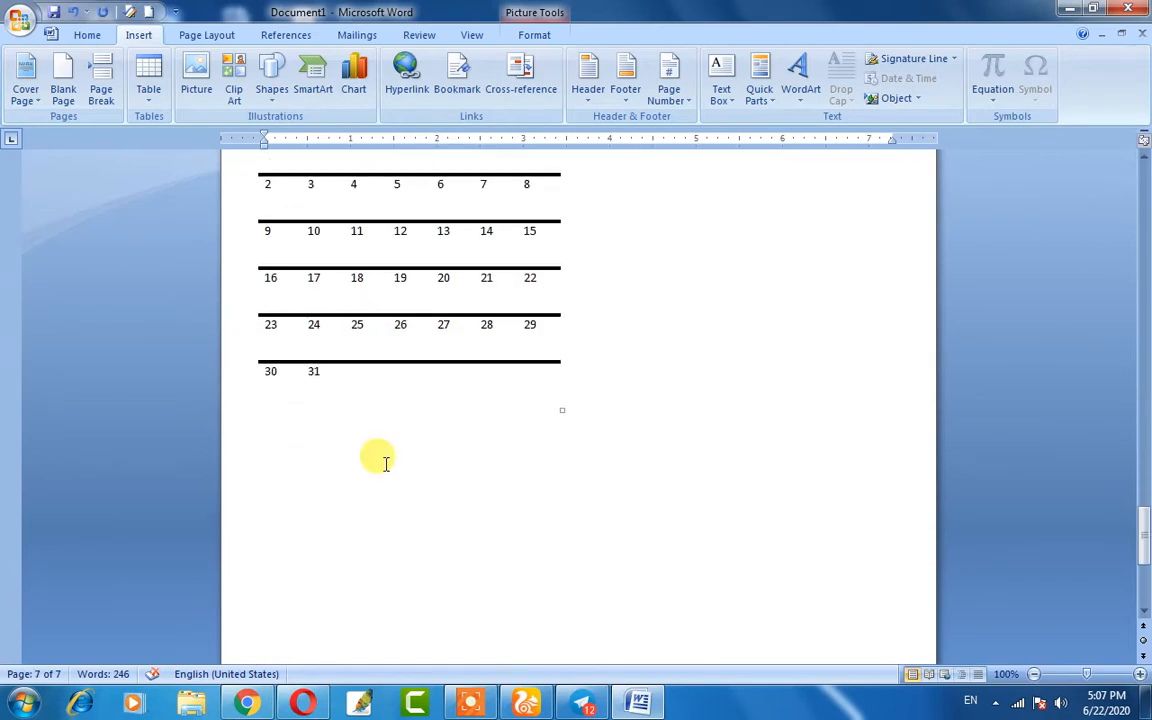
{"action": "left_click", "coordinate": [297, 454]}
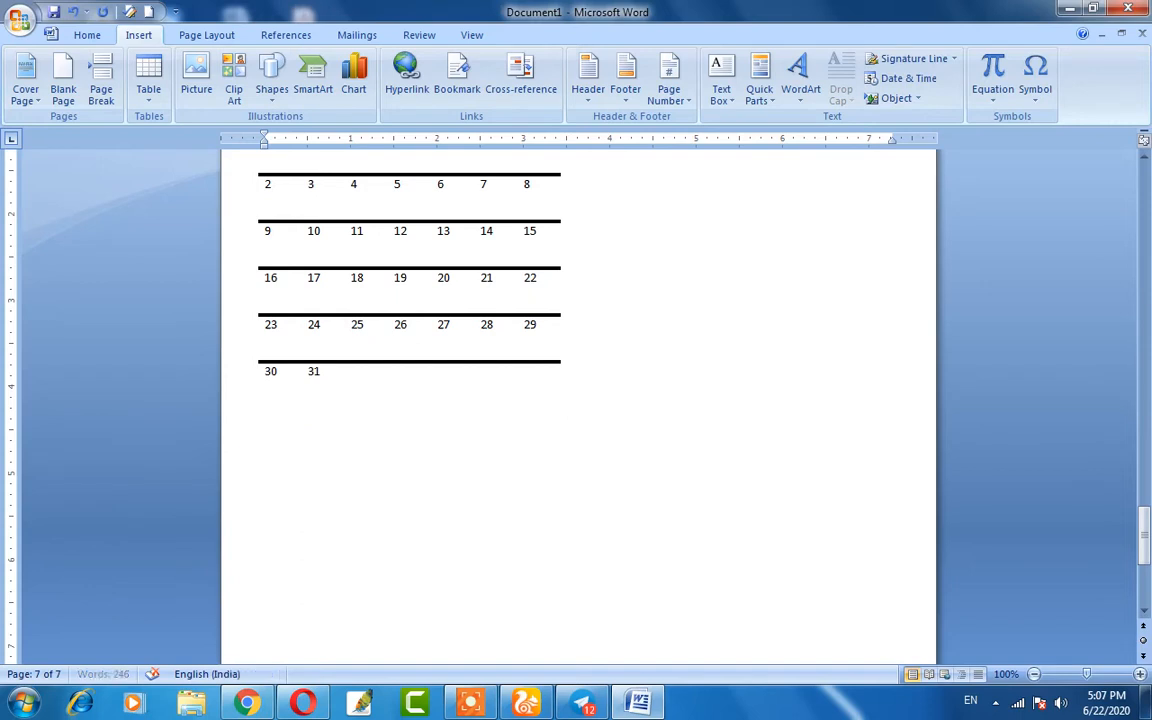
- Draw a wide rectangle at the foot of the last page, outside the drawing canvas
{"action": "left_click", "coordinate": [271, 82]}
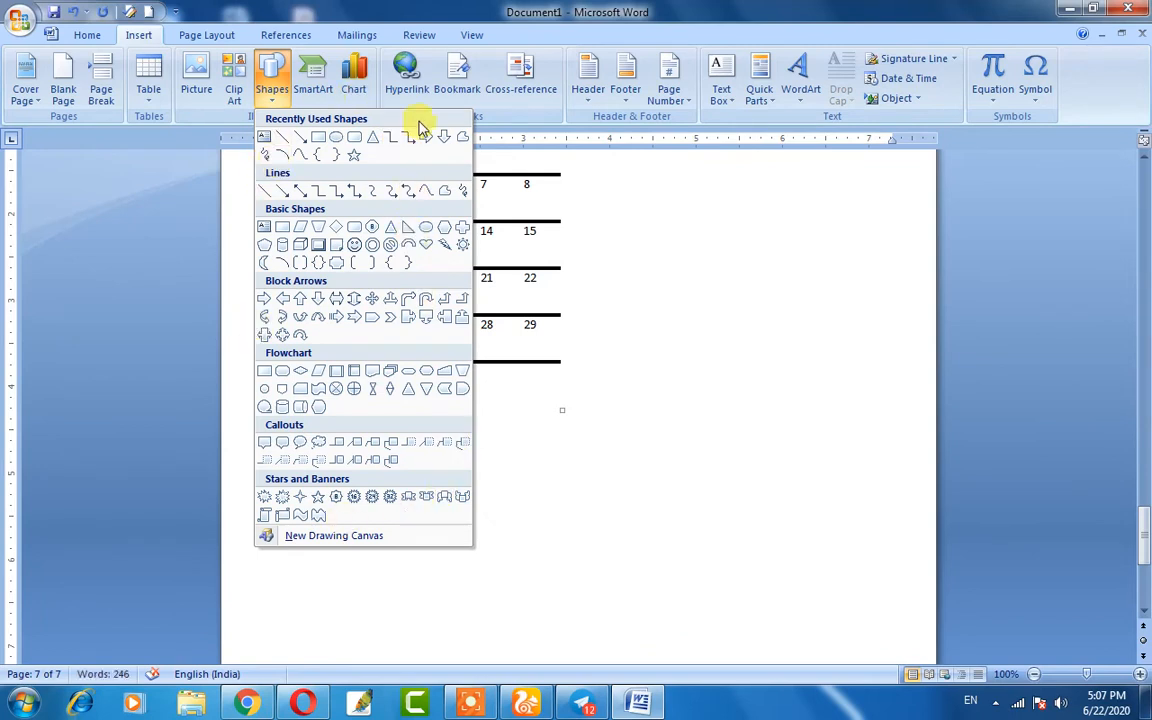
{"action": "left_click", "coordinate": [316, 139]}
{"action": "scroll", "coordinate": [416, 399], "scroll_direction": "down", "scroll_amount": 3}
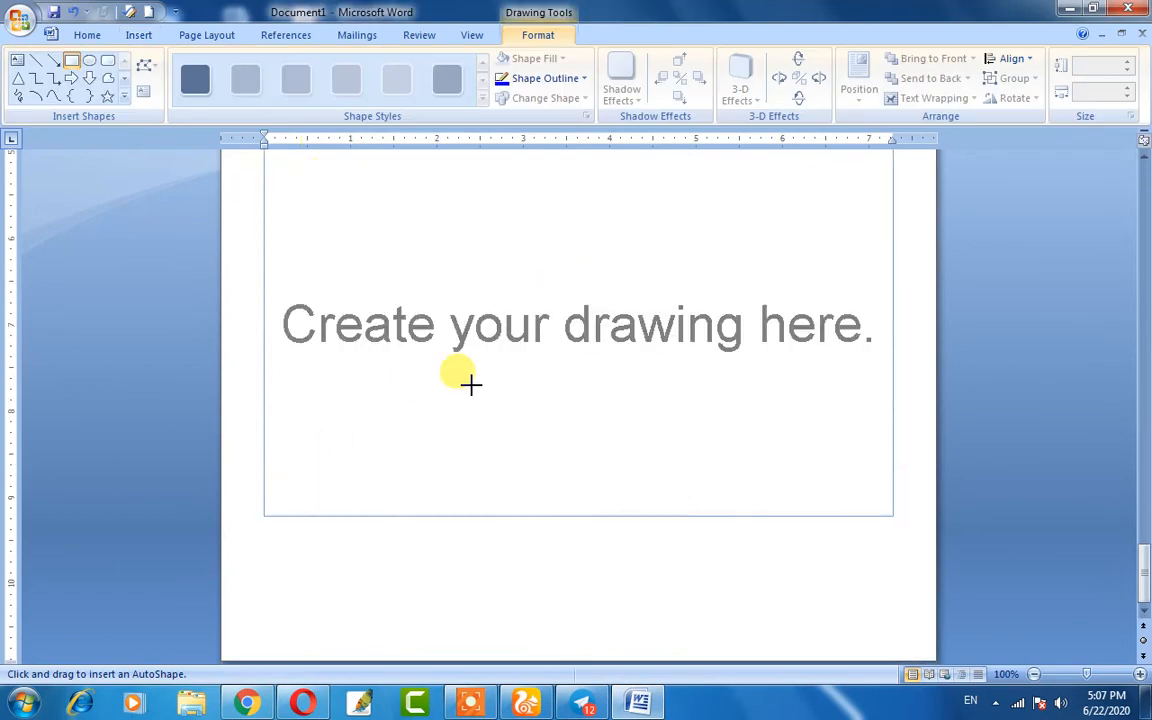
{"action": "left_click_drag", "start_coordinate": [260, 535], "coordinate": [535, 640]}
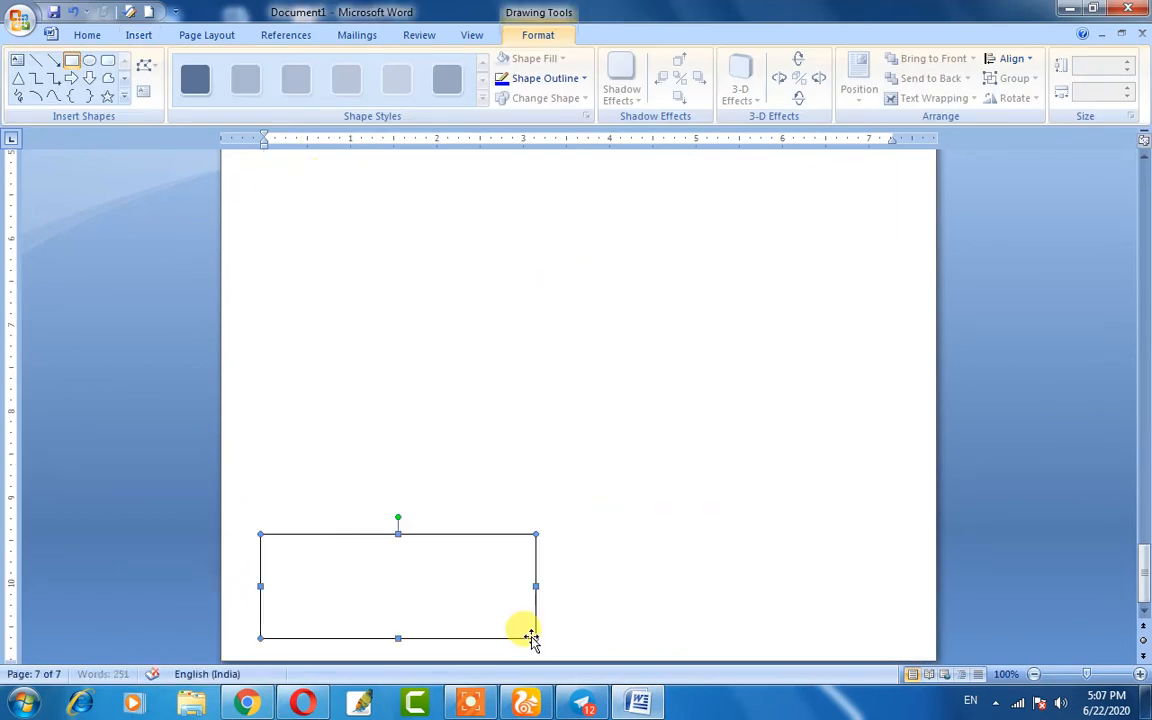
{"action": "left_click", "coordinate": [398, 378]}
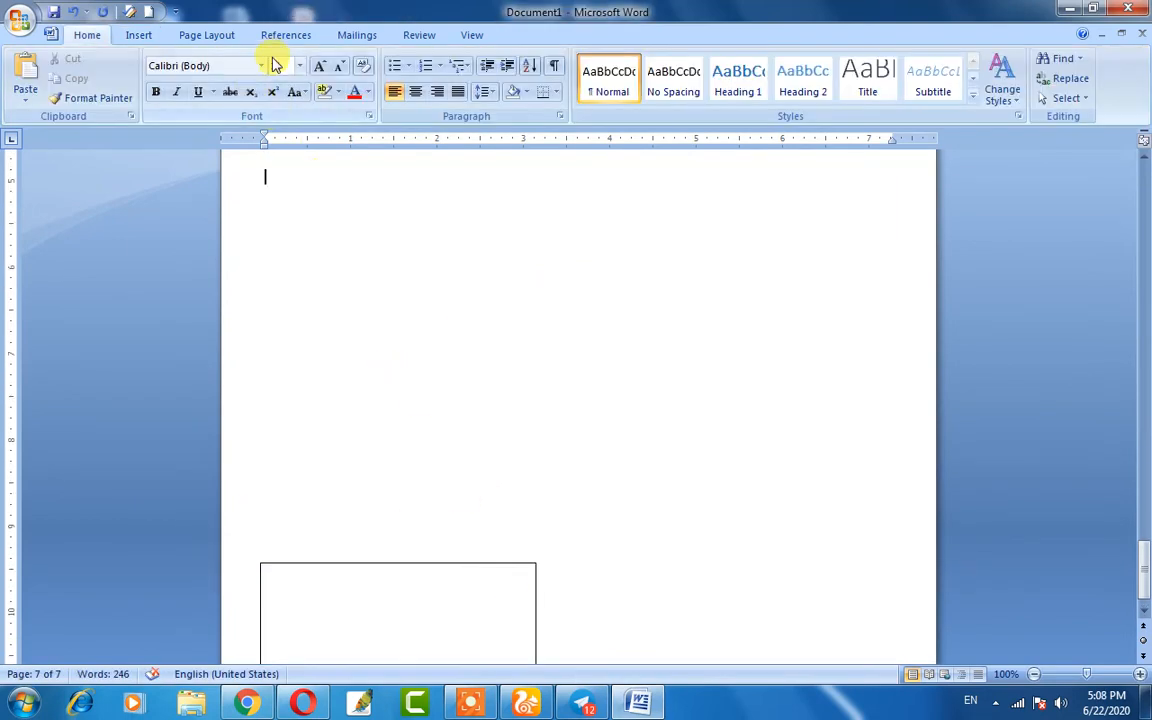
- Draw an ellipse about 4.04" wide and 2.53" high directly above the rectangle
{"action": "left_click", "coordinate": [139, 35]}
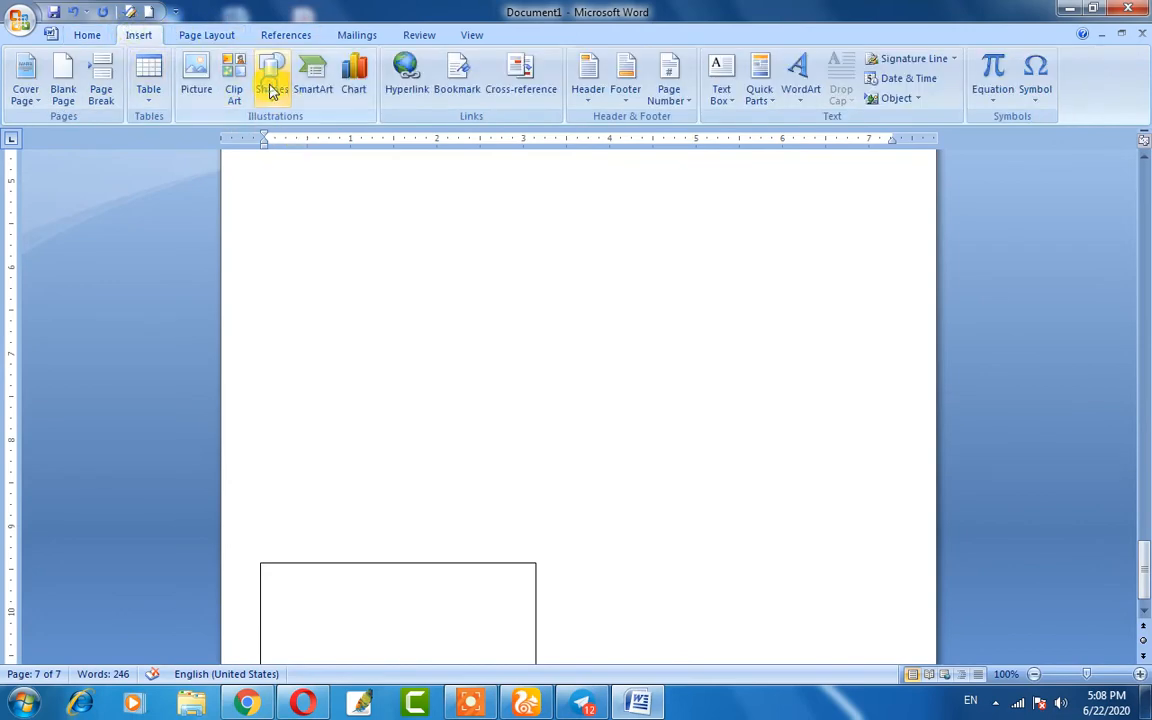
{"action": "left_click", "coordinate": [271, 78]}
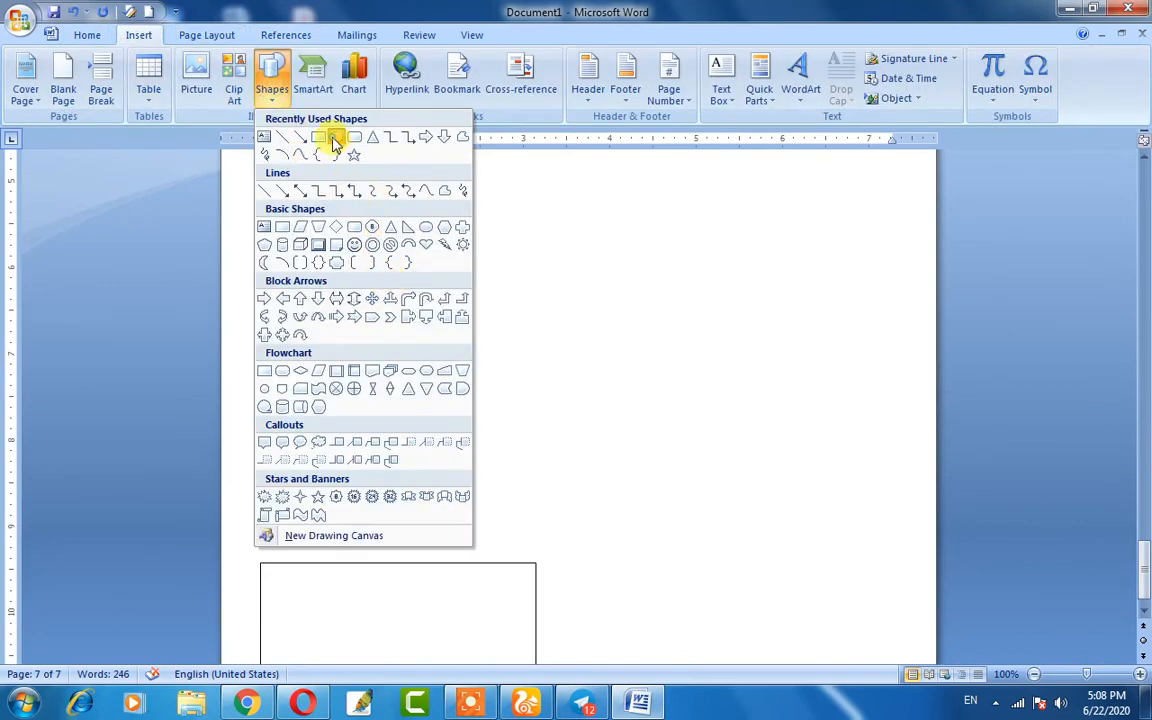
{"action": "left_click", "coordinate": [335, 140]}
{"action": "mouse_move", "coordinate": [244, 315]}
{"action": "left_mouse_down"}
{"action": "mouse_move", "coordinate": [488, 449]}
{"action": "mouse_move", "coordinate": [594, 534]}
{"action": "left_mouse_up"}
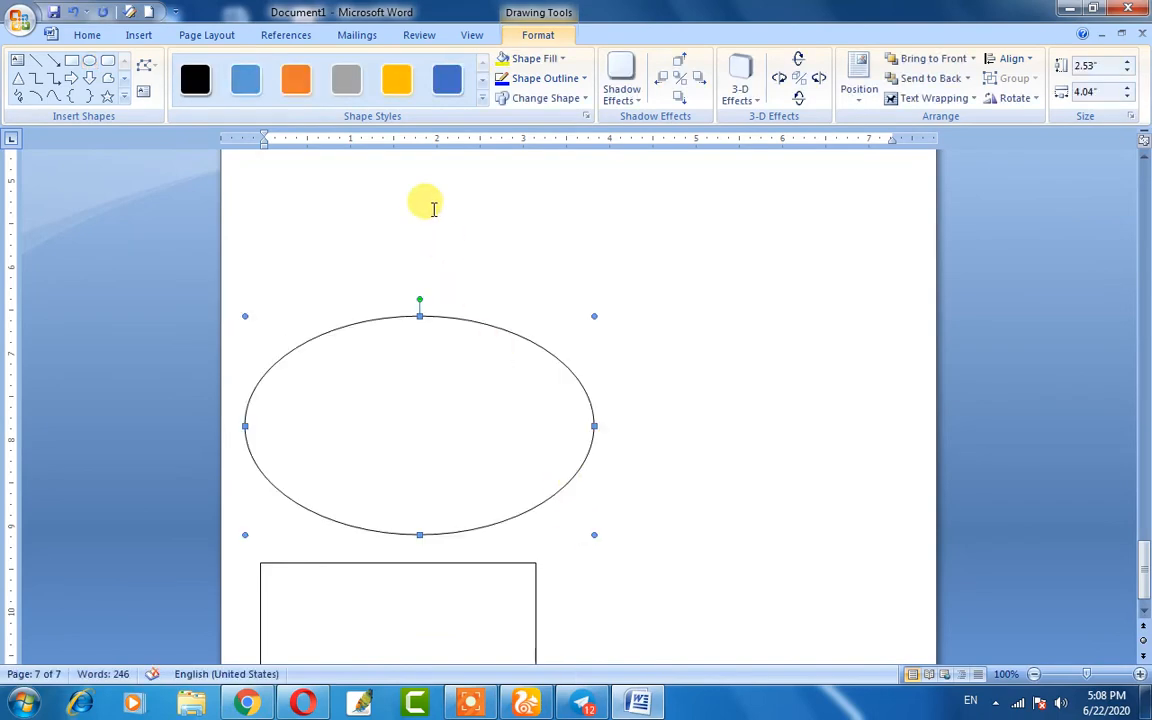
{"action": "left_click", "coordinate": [368, 206]}
- Draw a heart about 2.13" wide and 2.92" high to the right of the ellipse
{"action": "left_click", "coordinate": [139, 35]}
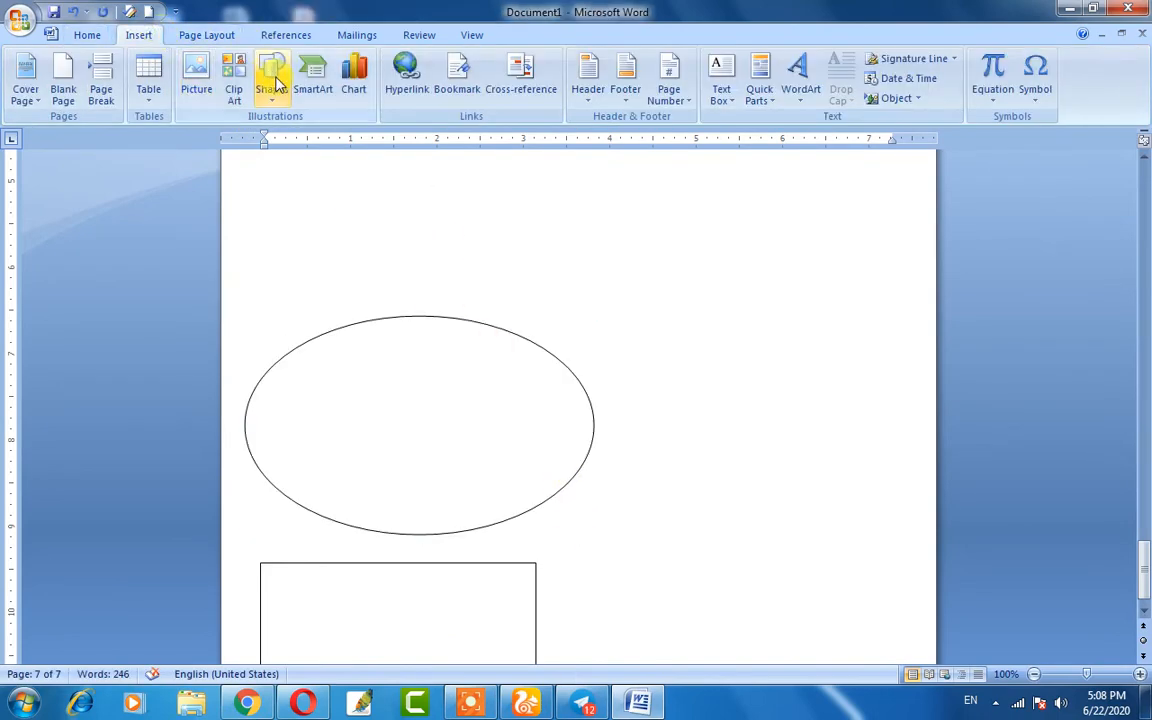
{"action": "left_click", "coordinate": [272, 72]}
{"action": "left_click", "coordinate": [427, 244]}
{"action": "left_click_drag", "start_coordinate": [661, 230], "coordinate": [845, 479]}
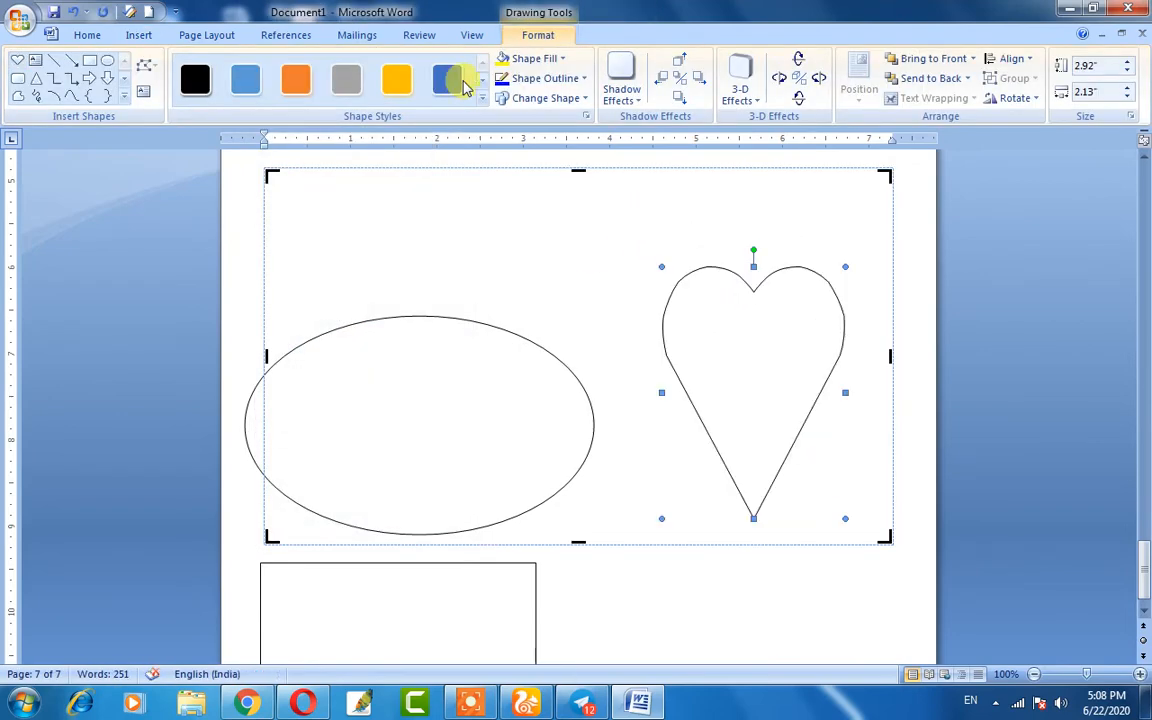
{"action": "left_click", "coordinate": [443, 220]}
{"action": "left_click", "coordinate": [766, 331]}
{"action": "left_click", "coordinate": [447, 242]}
{"action": "left_click", "coordinate": [417, 389]}
{"action": "left_click", "coordinate": [797, 595]}
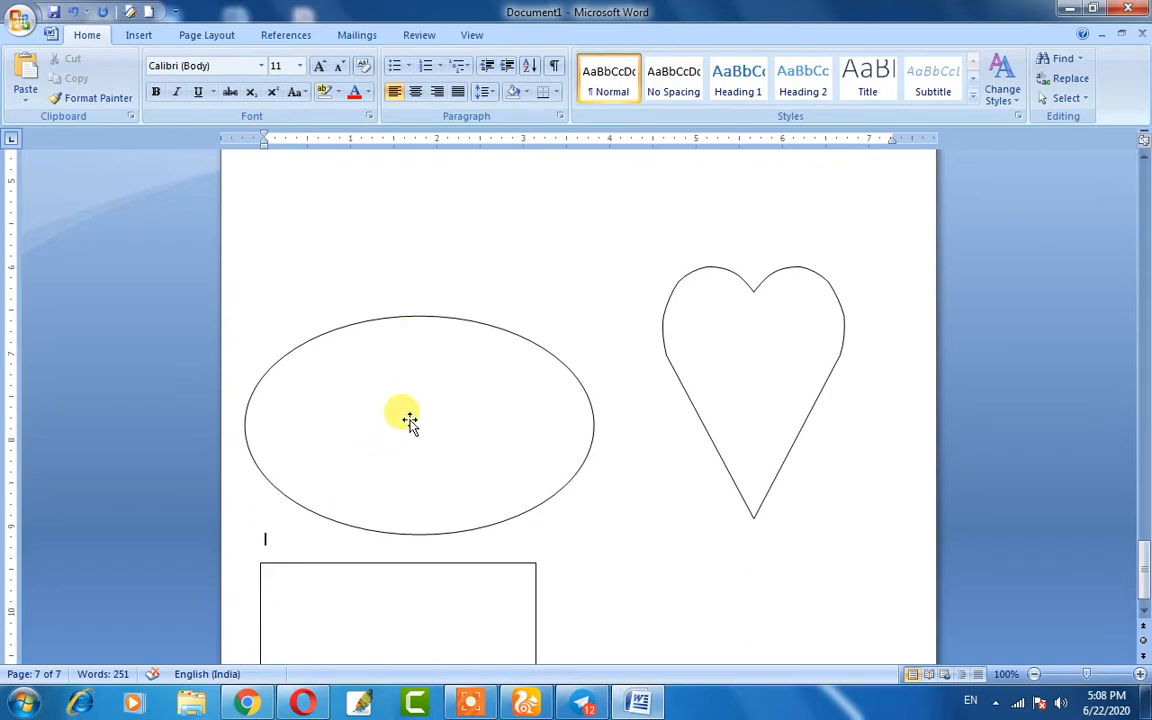
- Apply the solid black shape style with a double outline to the ellipse
{"action": "double_click", "coordinate": [423, 320]}
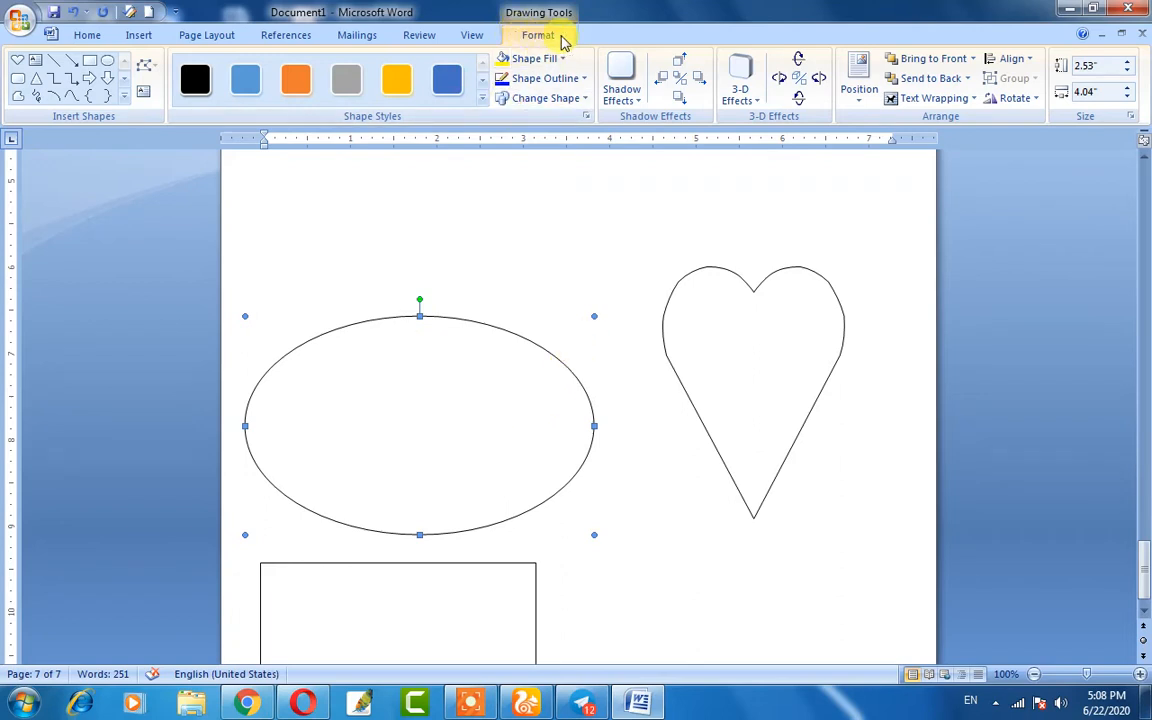
{"action": "left_click", "coordinate": [483, 97]}
{"action": "left_click", "coordinate": [195, 432]}
{"action": "left_click", "coordinate": [731, 350]}
{"action": "left_click", "coordinate": [532, 299]}
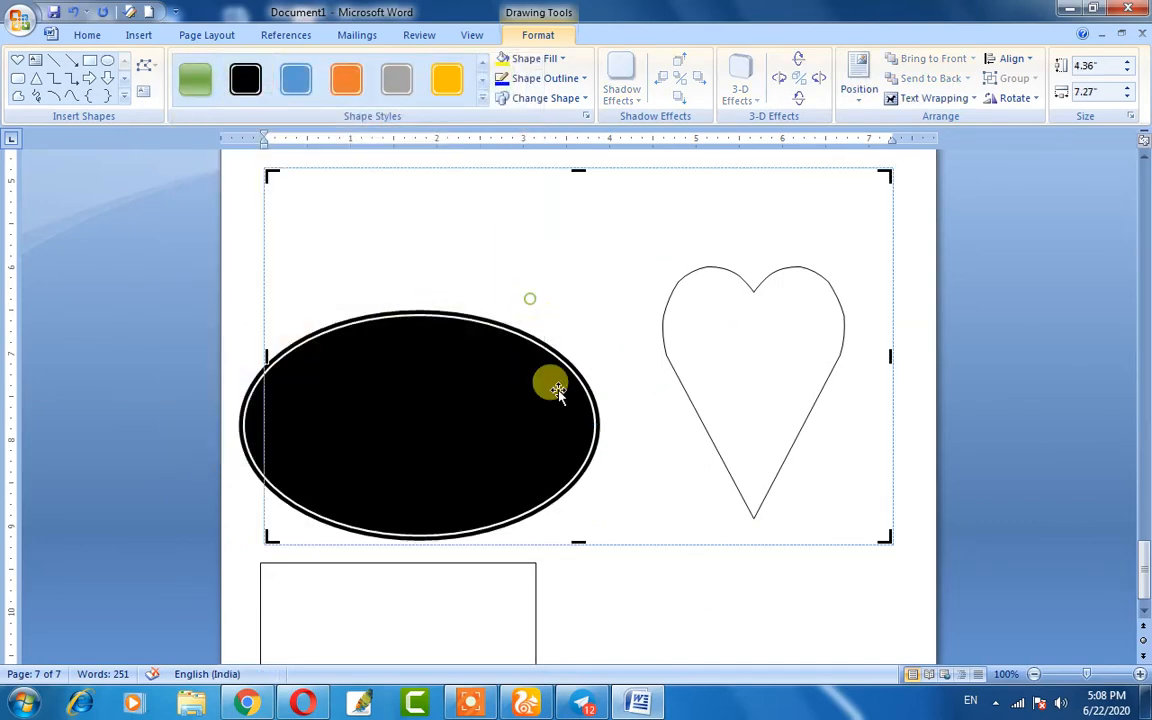
{"action": "left_click", "coordinate": [673, 591]}
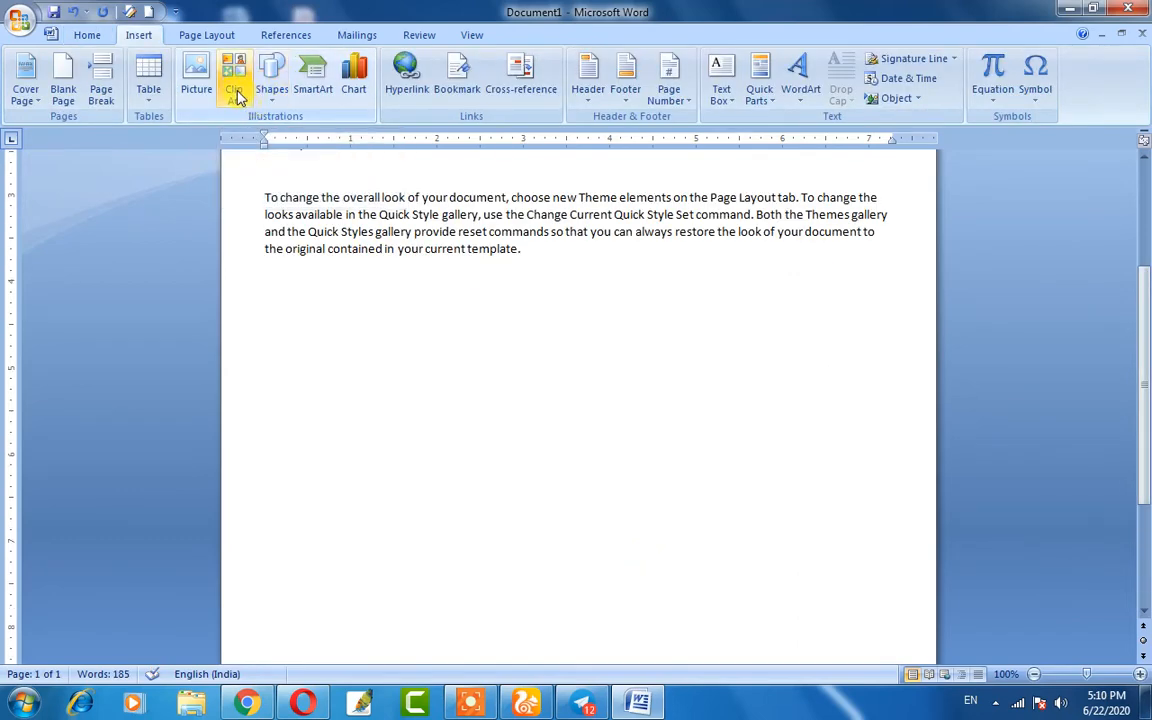
- Browse the List, Process and Cycle layouts available for a SmartArt graphic
{"action": "left_click", "coordinate": [309, 90]}
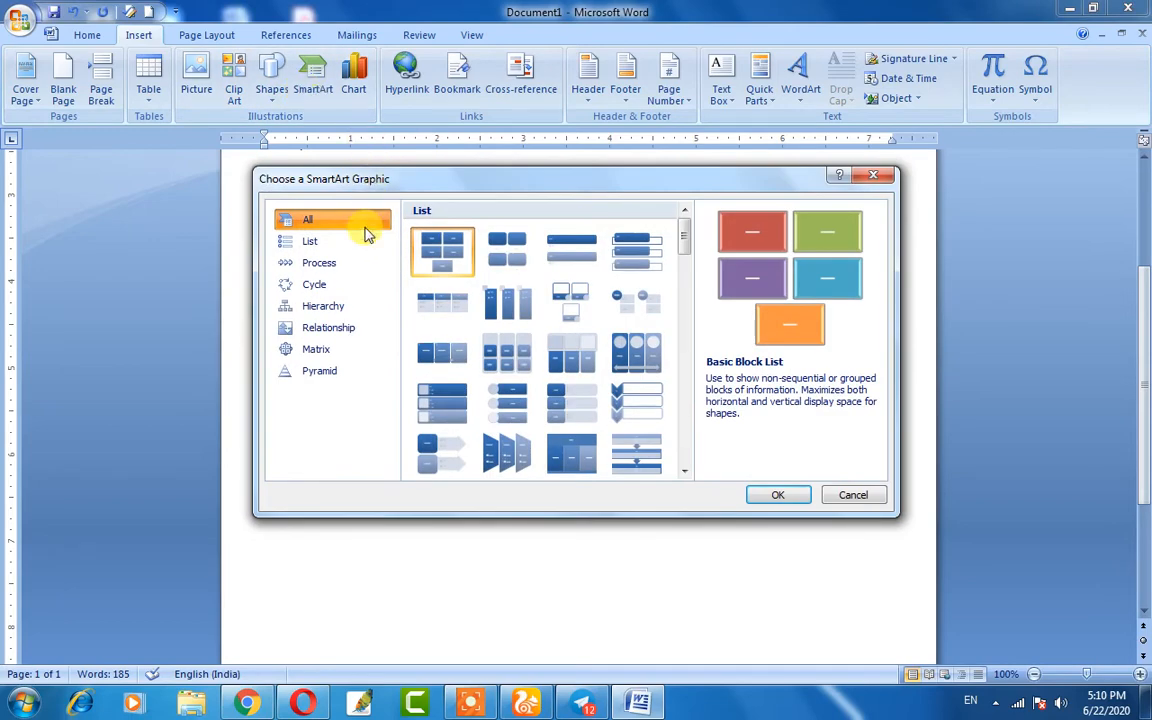
{"action": "left_click", "coordinate": [335, 246]}
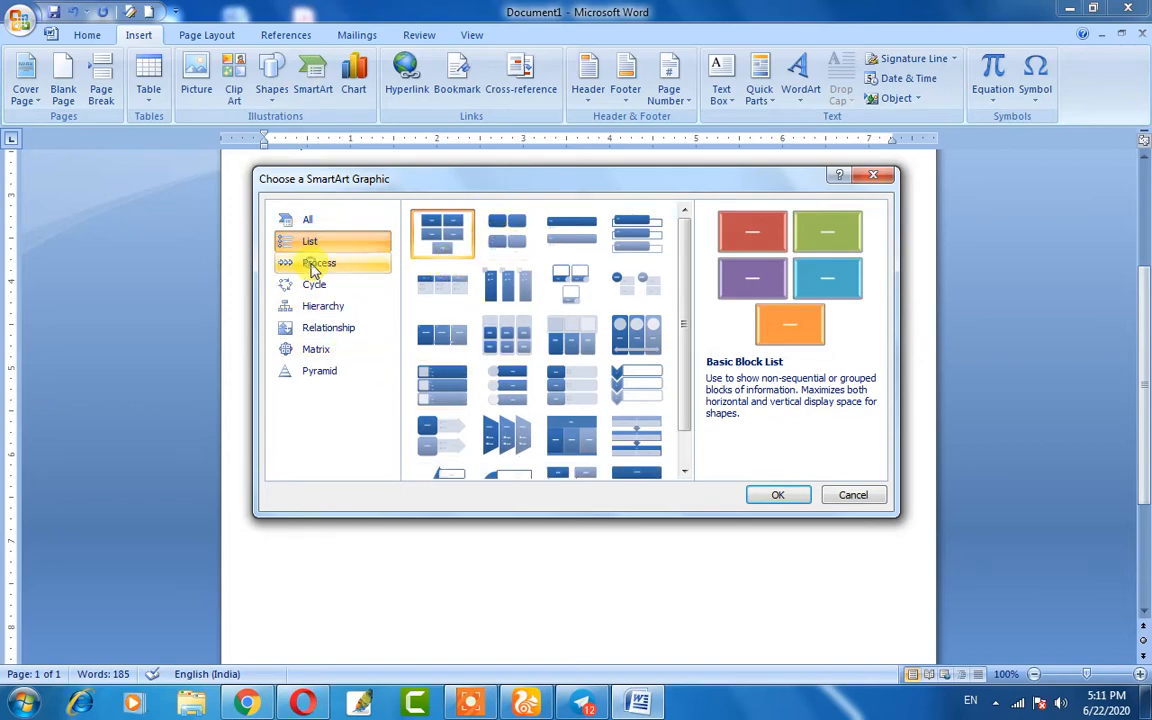
{"action": "left_click", "coordinate": [316, 264]}
{"action": "left_click", "coordinate": [324, 288]}
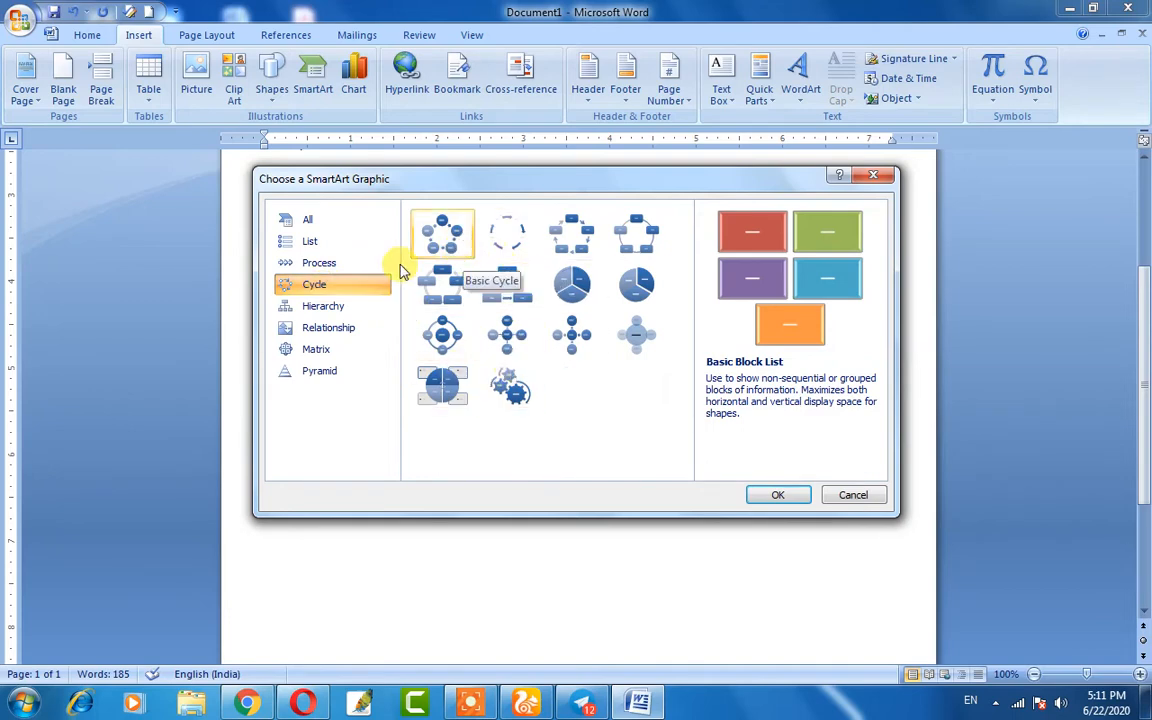
{"action": "left_click", "coordinate": [332, 241]}
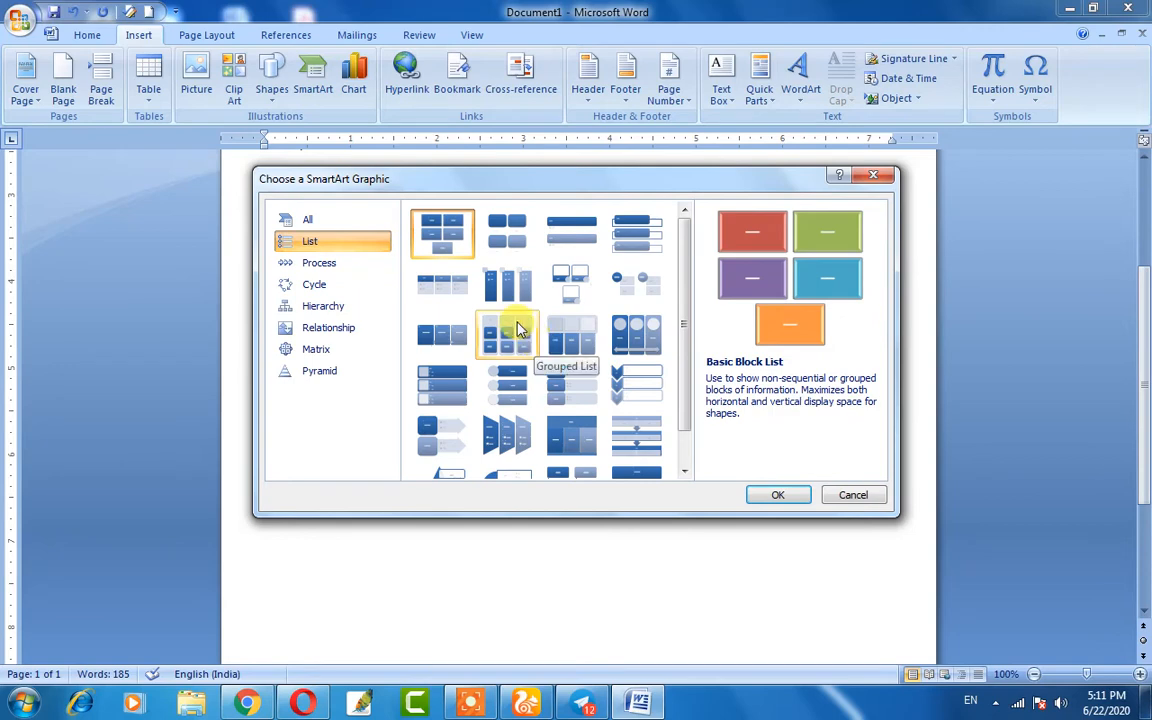
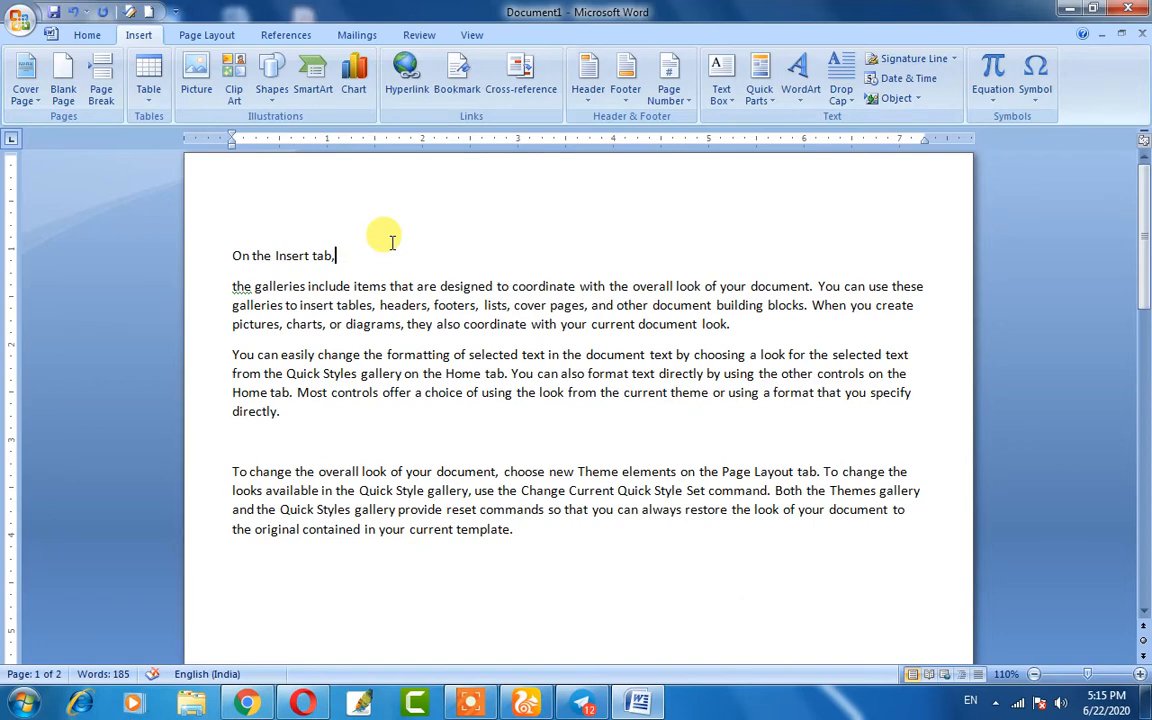
{"action": "key", "text": "ctrl+shift+Left"}
{"action": "key", "text": "ctrl+shift+Left"}
{"action": "key", "text": "ctrl+shift+Left"}
{"action": "key", "text": "ctrl+shift+Left"}
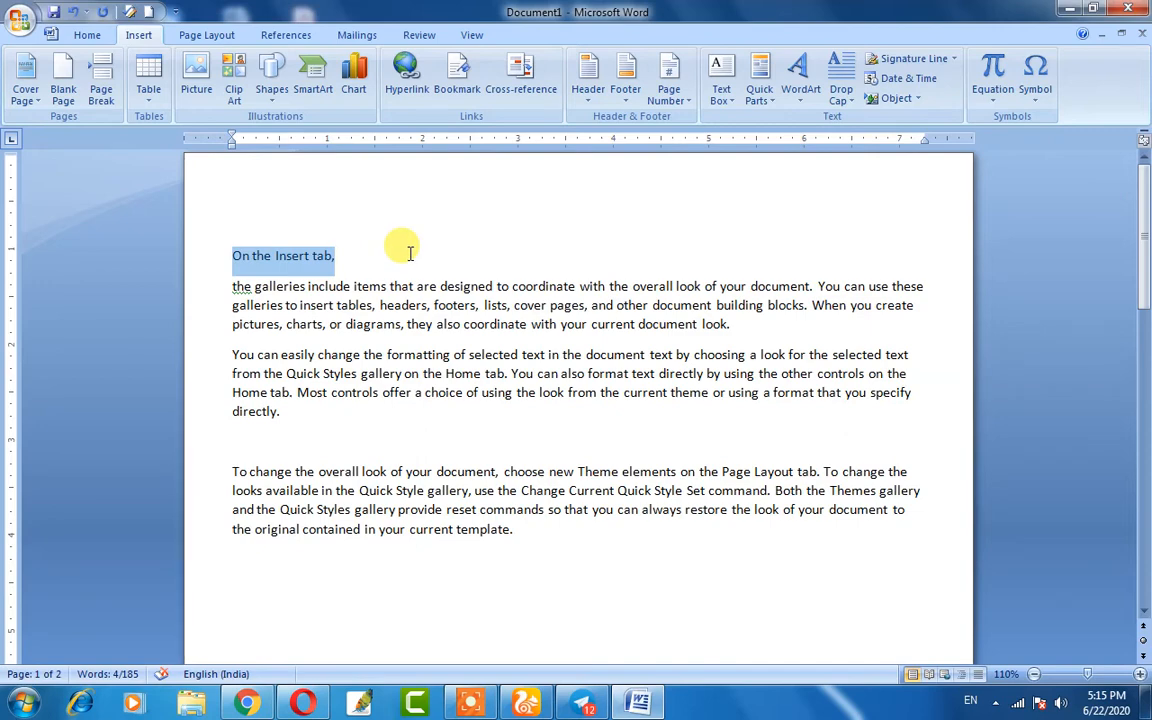
{"action": "left_click", "coordinate": [343, 257]}
- Hyperlink the first line, "On the Insert tab,", to the Computer.jpg picture on the Desktop
{"action": "left_click_drag", "start_coordinate": [338, 257], "coordinate": [240, 260]}
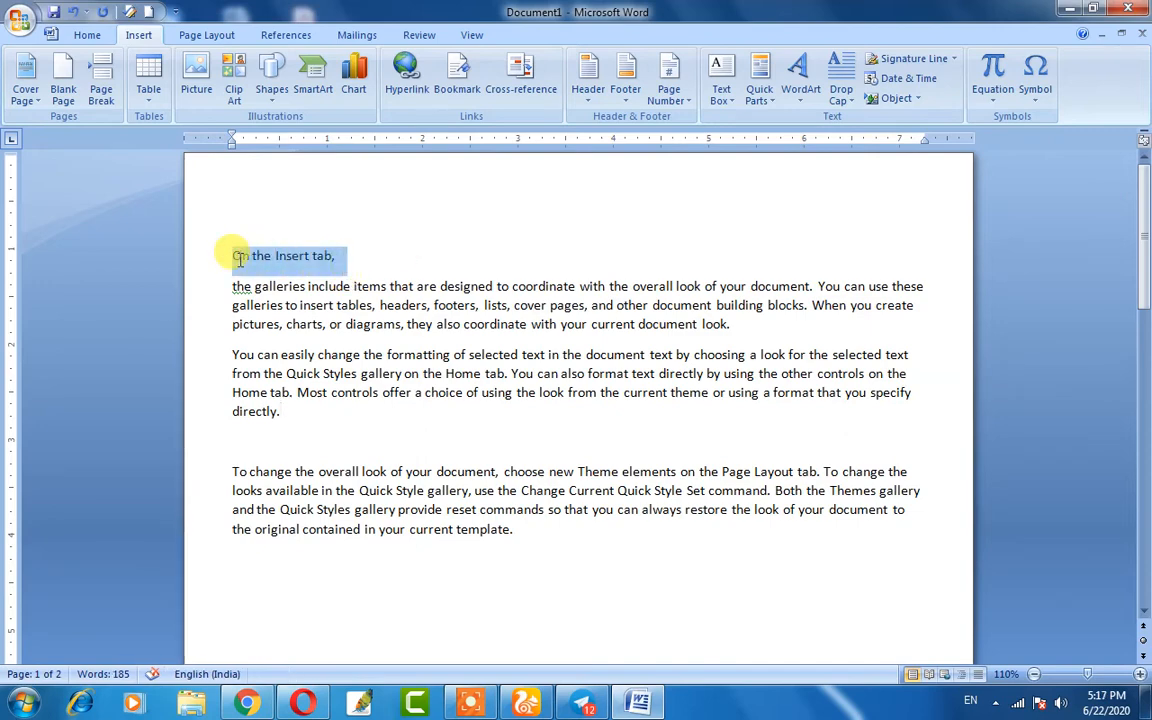
{"action": "left_click", "coordinate": [405, 70]}
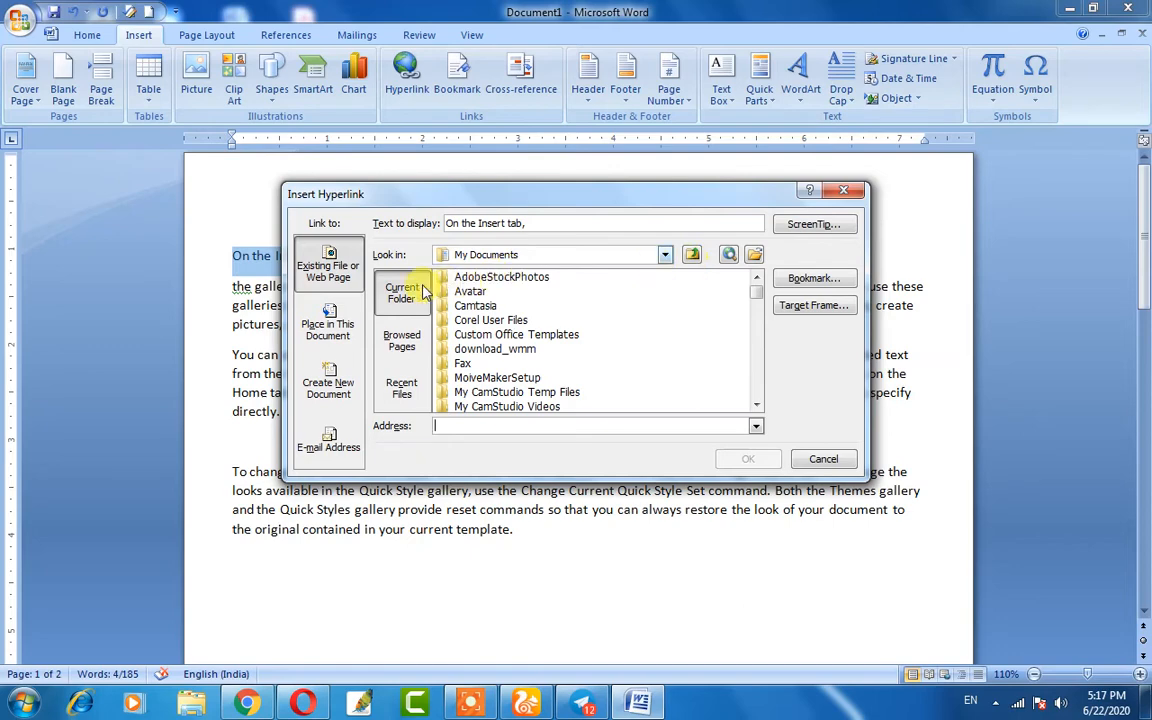
{"action": "left_click", "coordinate": [666, 257]}
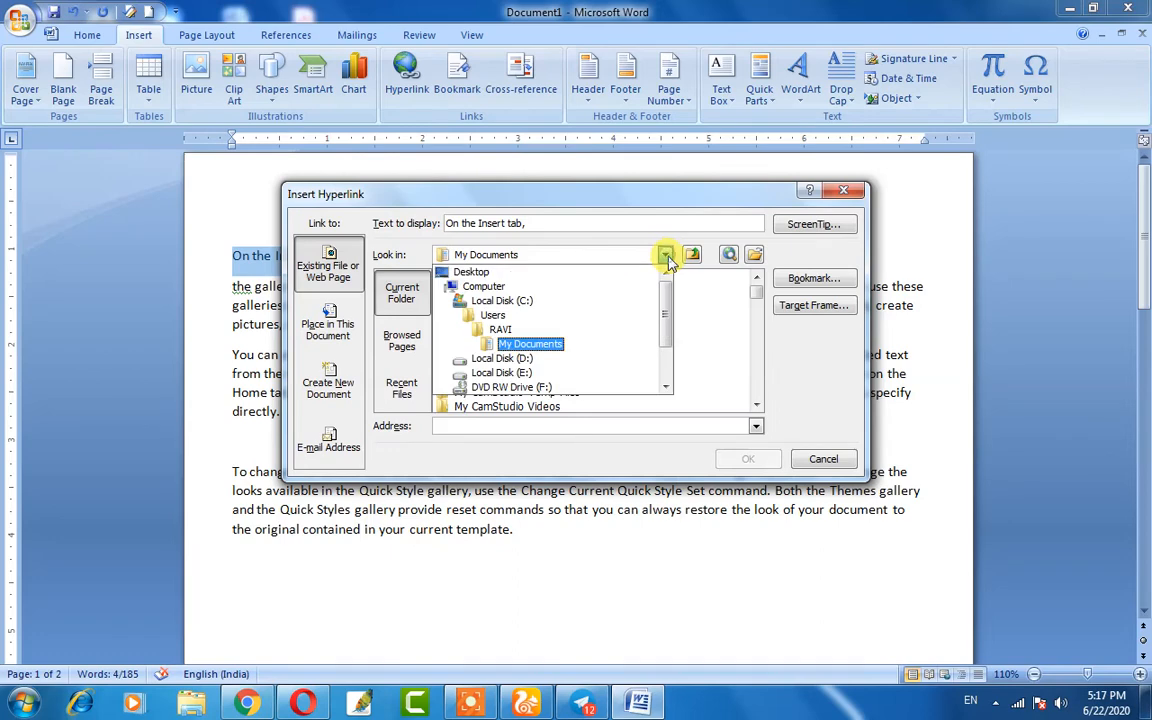
{"action": "left_click", "coordinate": [470, 273]}
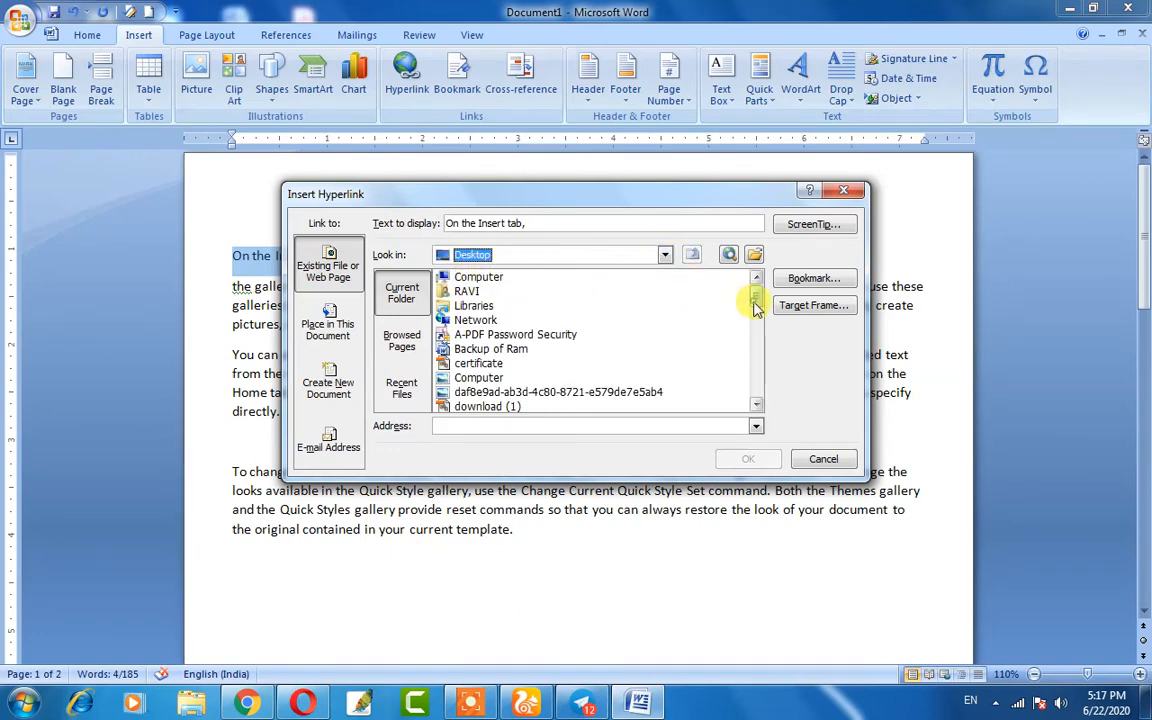
{"action": "mouse_move", "coordinate": [755, 303]}
{"action": "left_mouse_down"}
{"action": "mouse_move", "coordinate": [756, 333]}
{"action": "mouse_move", "coordinate": [746, 289]}
{"action": "left_mouse_up"}
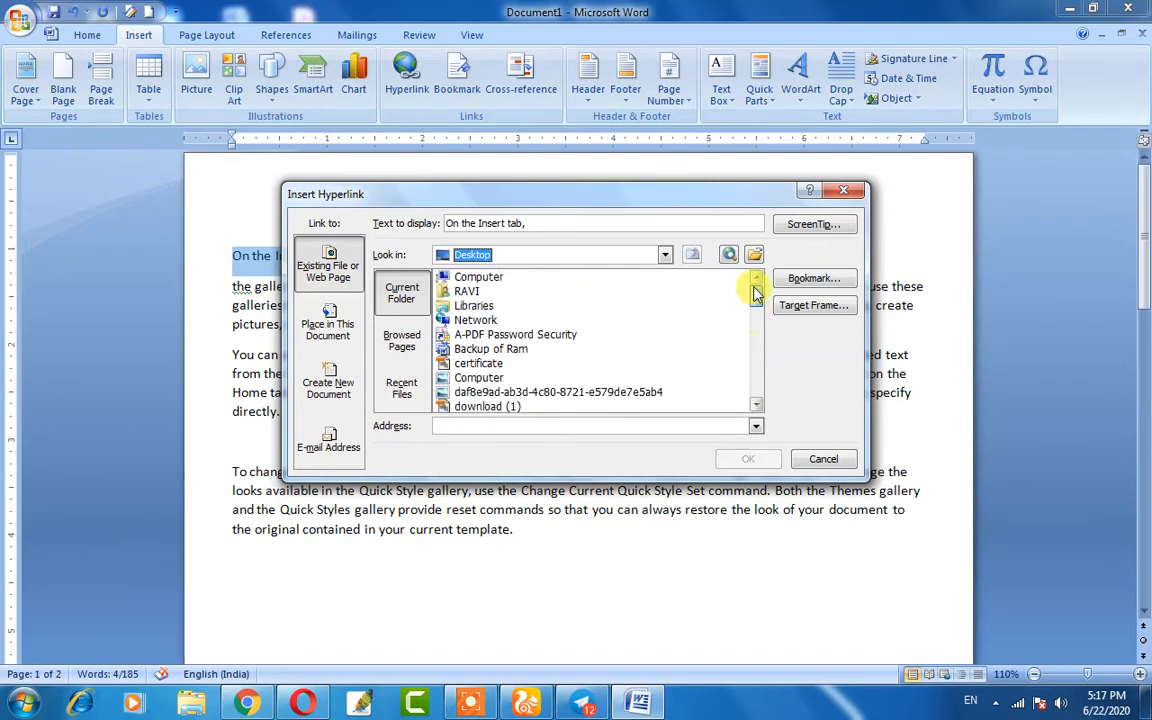
{"action": "left_click", "coordinate": [489, 379]}
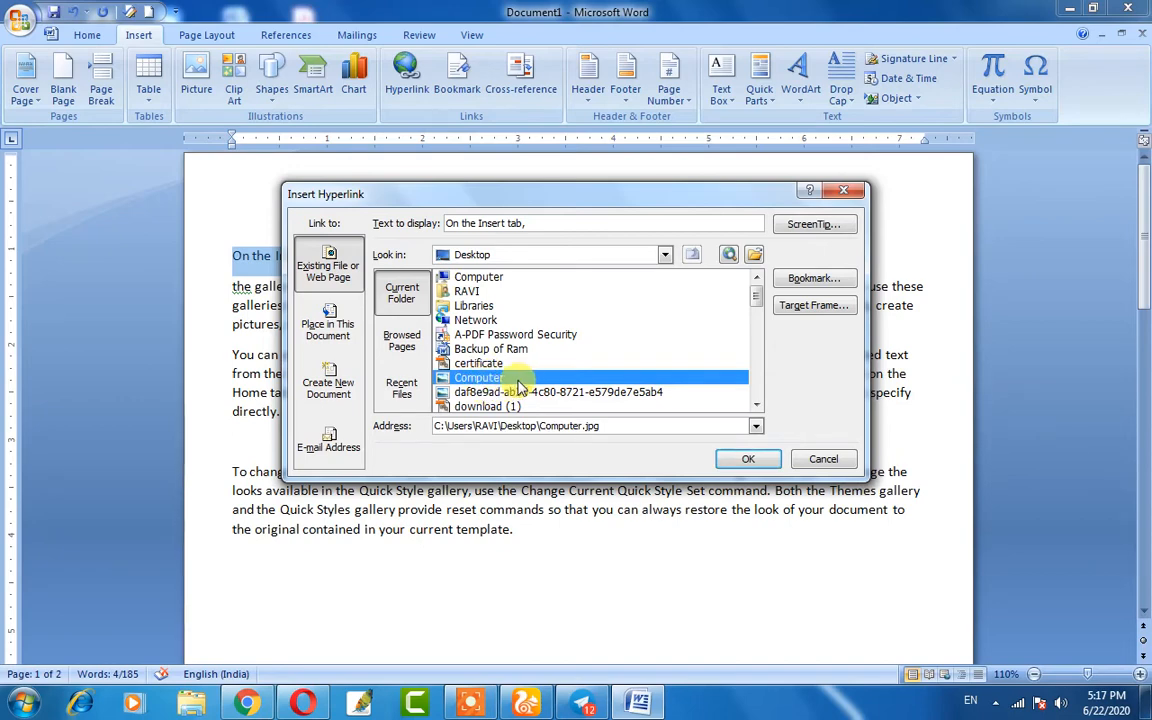
{"action": "left_click", "coordinate": [748, 459]}
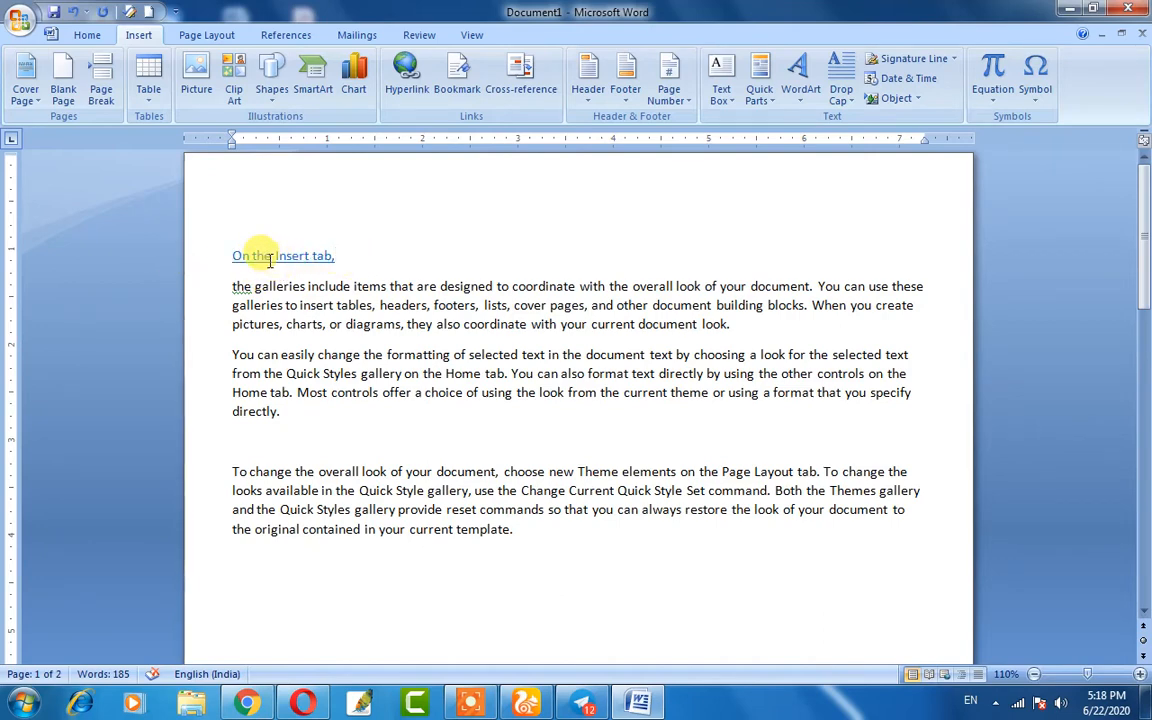
{"action": "left_click", "coordinate": [316, 425]}
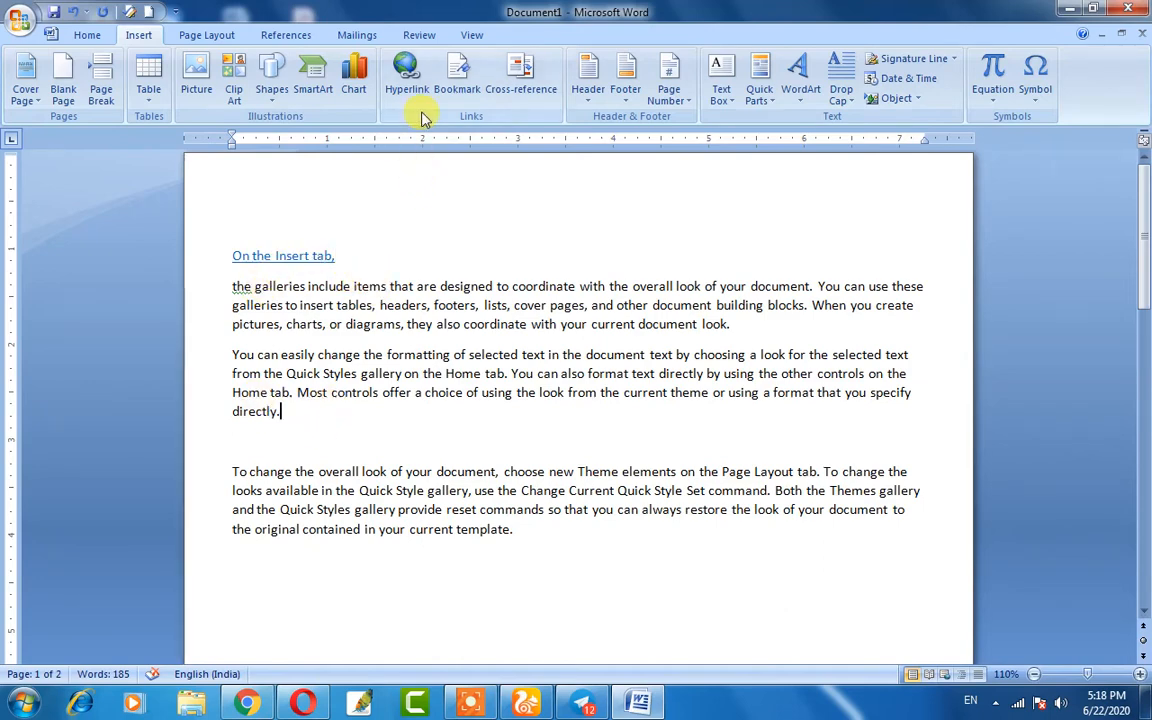
{"action": "triple_click", "coordinate": [300, 260]}
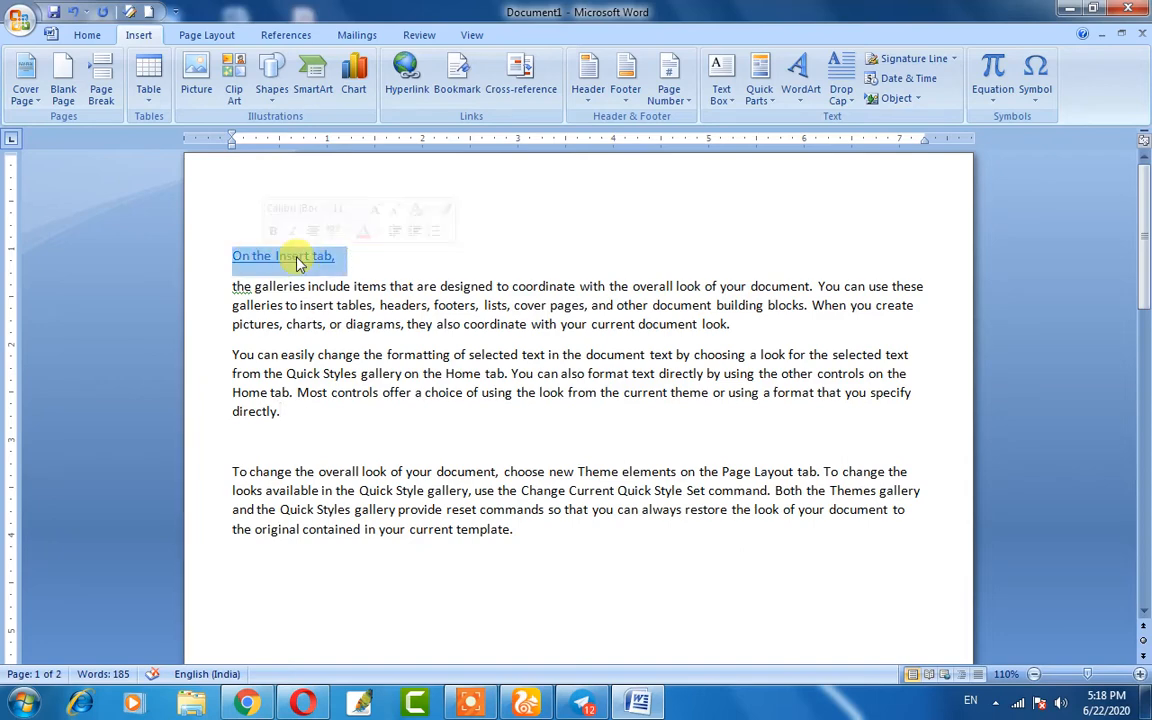
{"action": "left_click", "coordinate": [384, 255]}
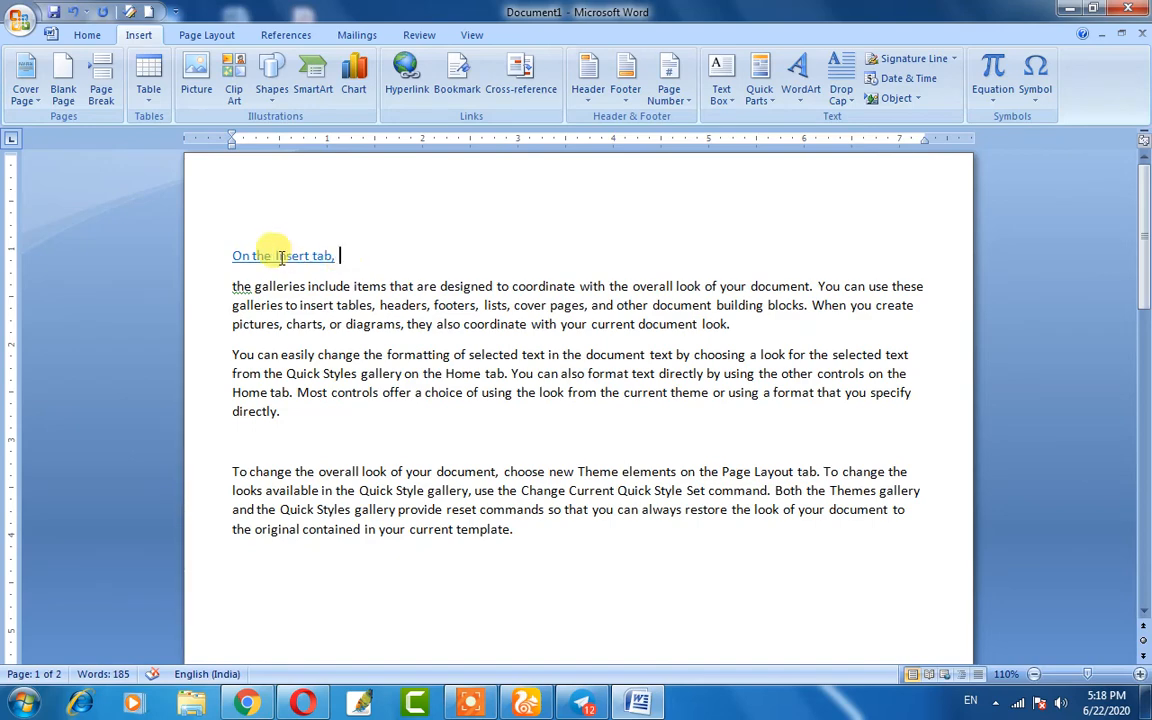
{"action": "left_click_drag", "start_coordinate": [336, 256], "coordinate": [229, 256]}
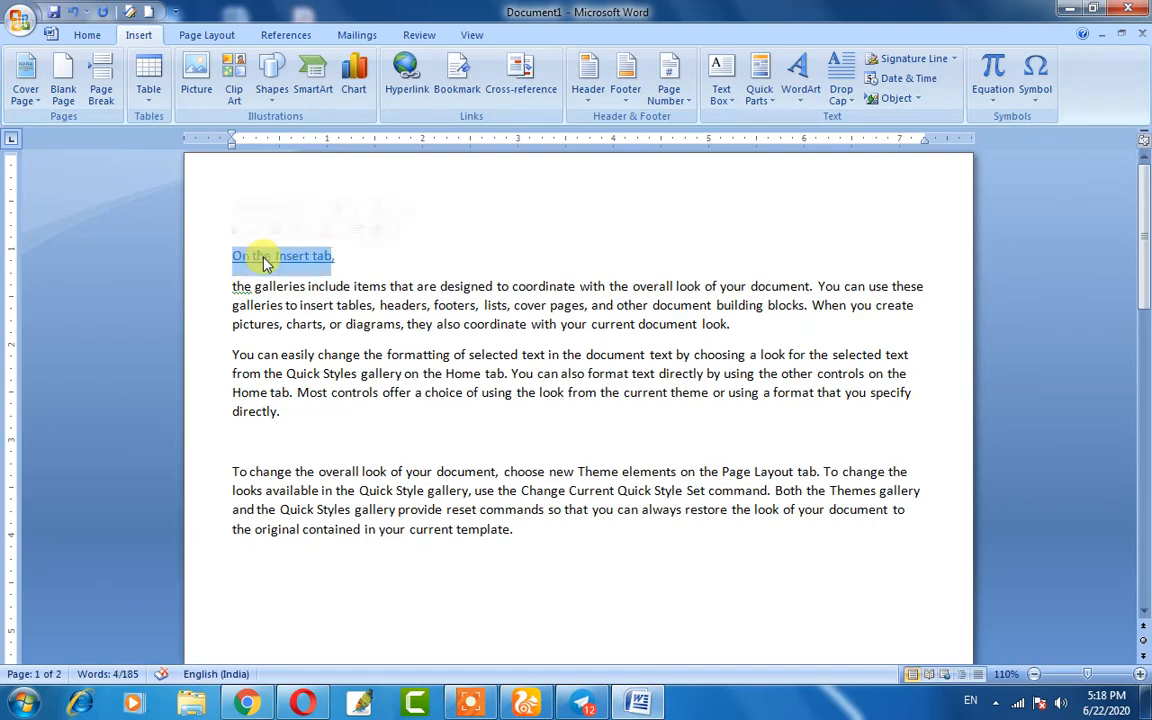
{"action": "left_click", "coordinate": [265, 258]}
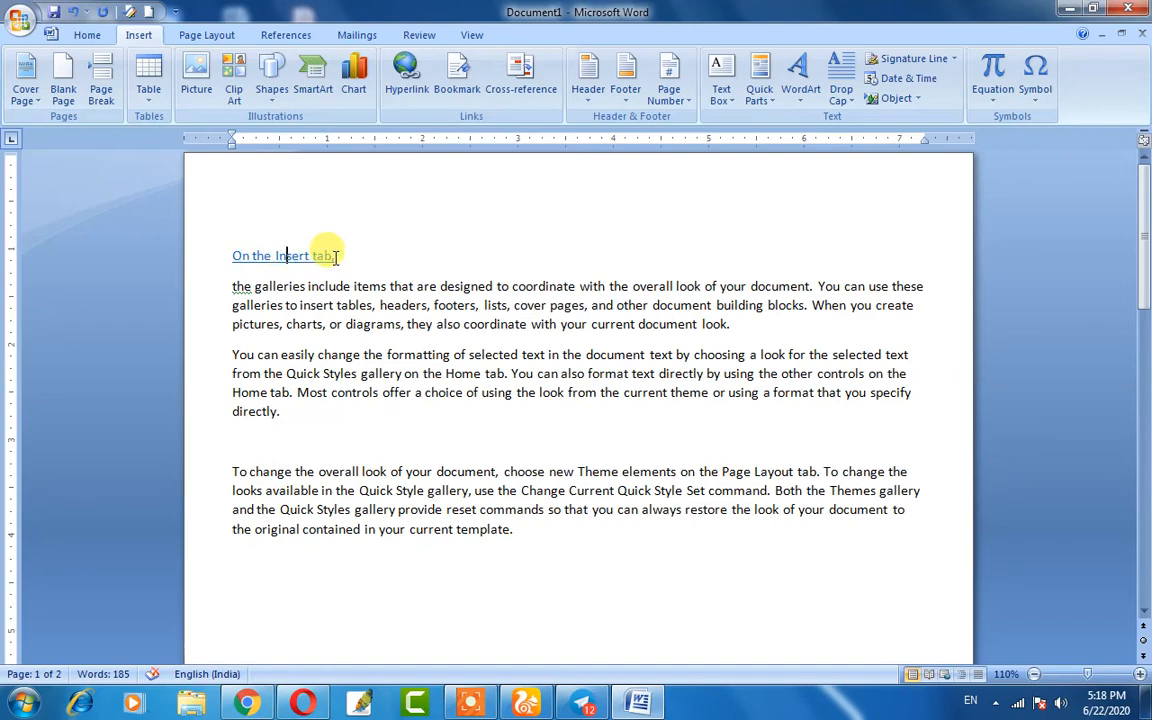
{"action": "left_click", "coordinate": [288, 256]}
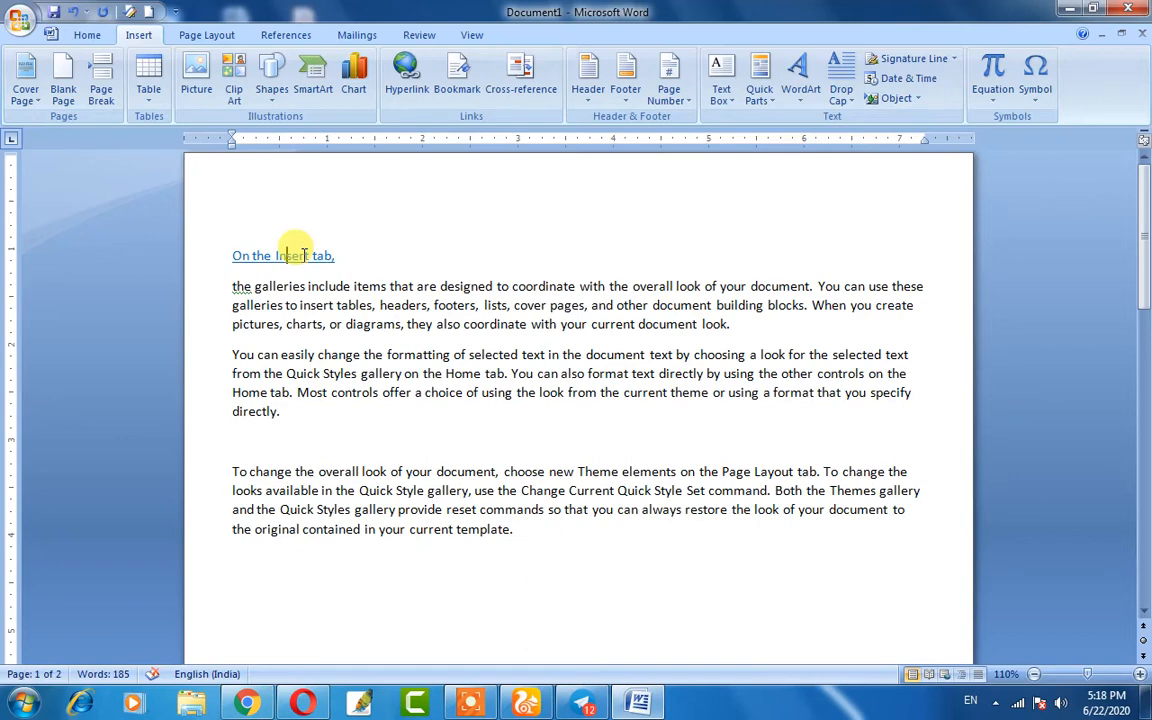
- Follow the "On the Insert tab," link to view Computer.jpg, decline making Internet Explorer the default browser, and close the picture
{"action": "key", "text": "ctrl"}
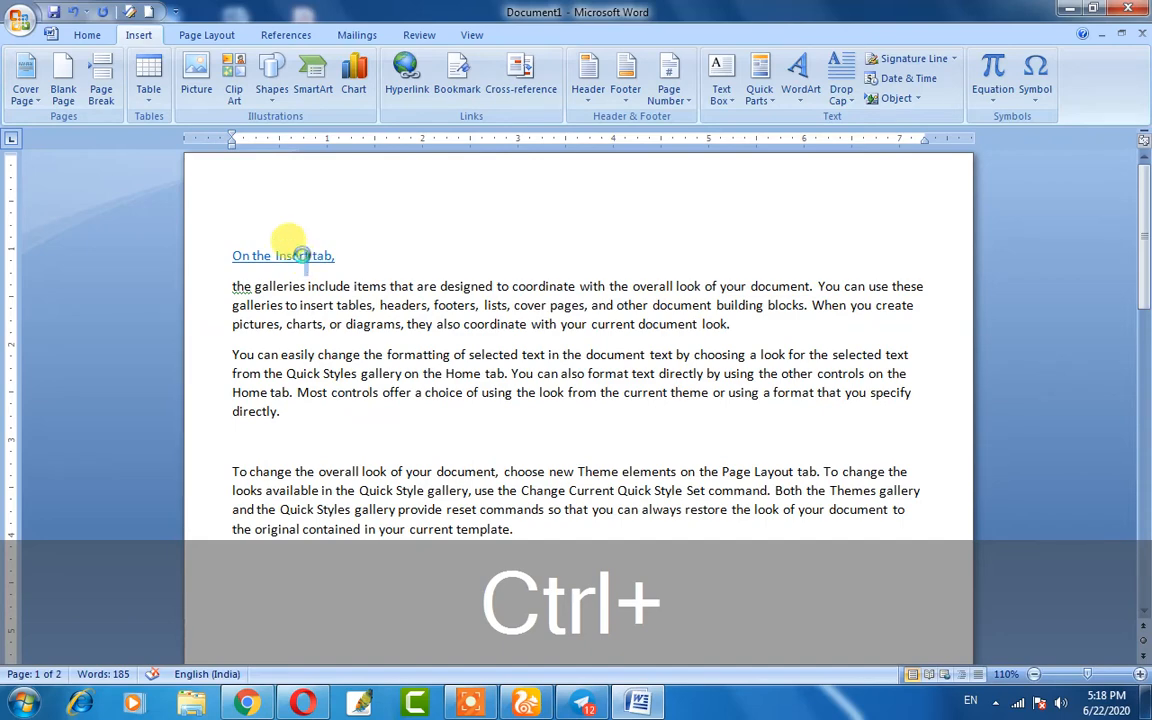
{"action": "left_click", "coordinate": [305, 257], "text": "ctrl"}
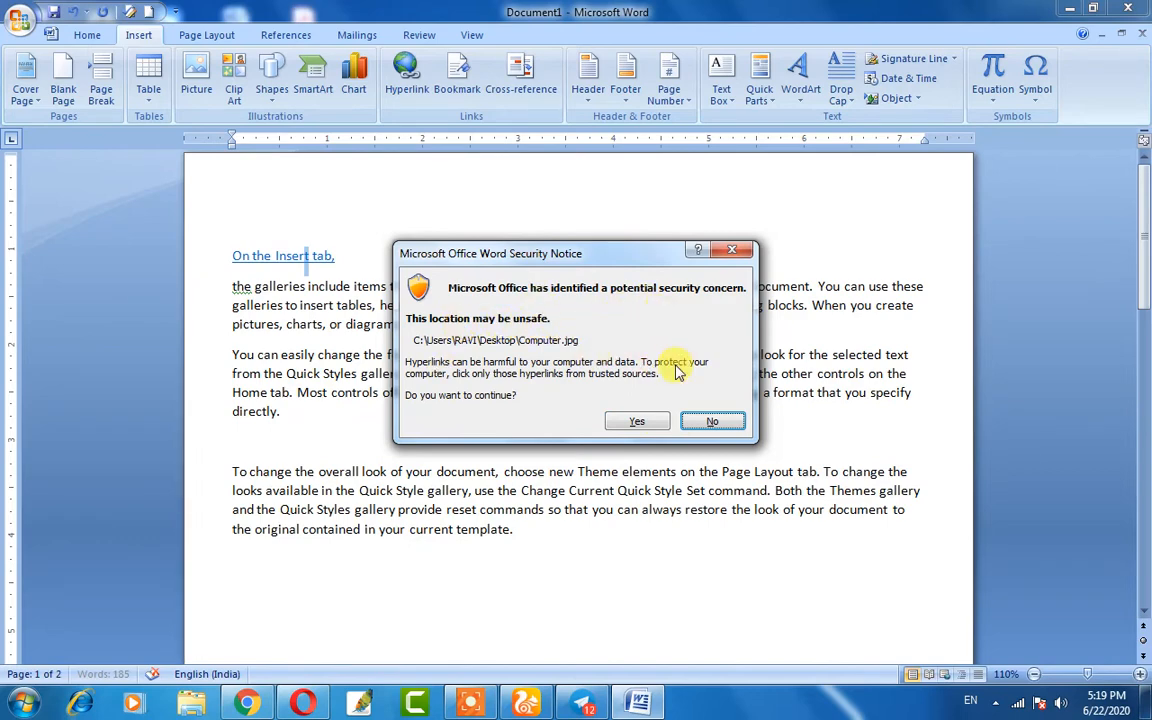
{"action": "left_click", "coordinate": [638, 421]}
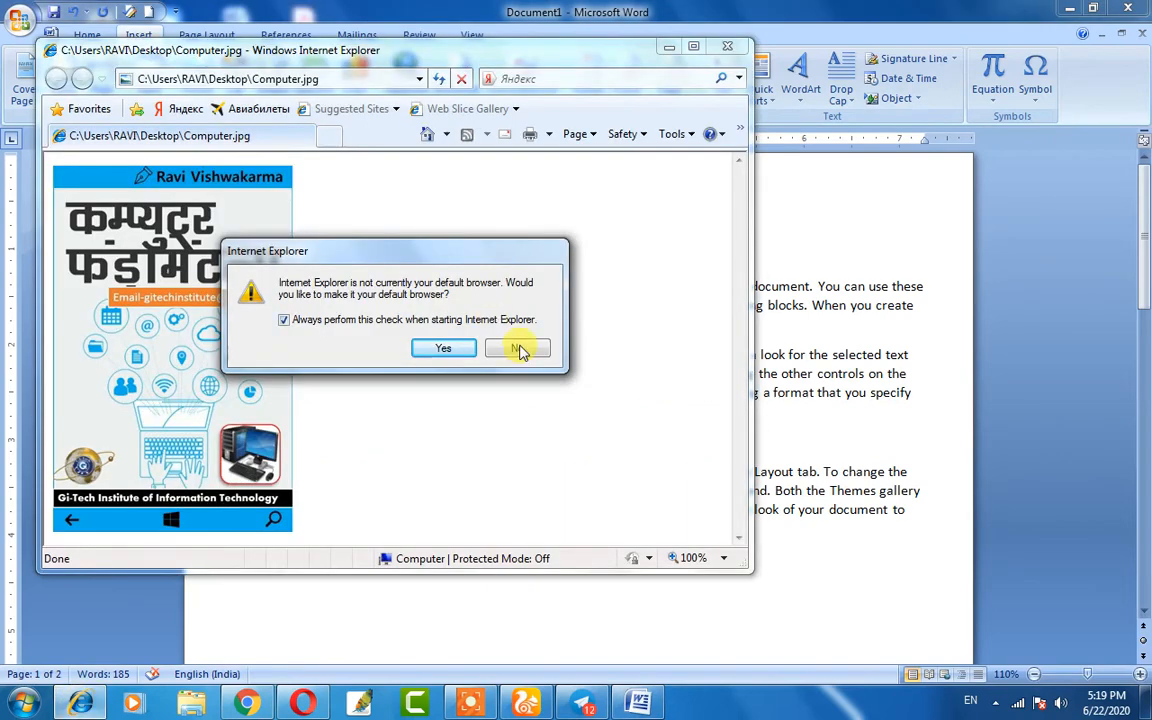
{"action": "left_click", "coordinate": [520, 349]}
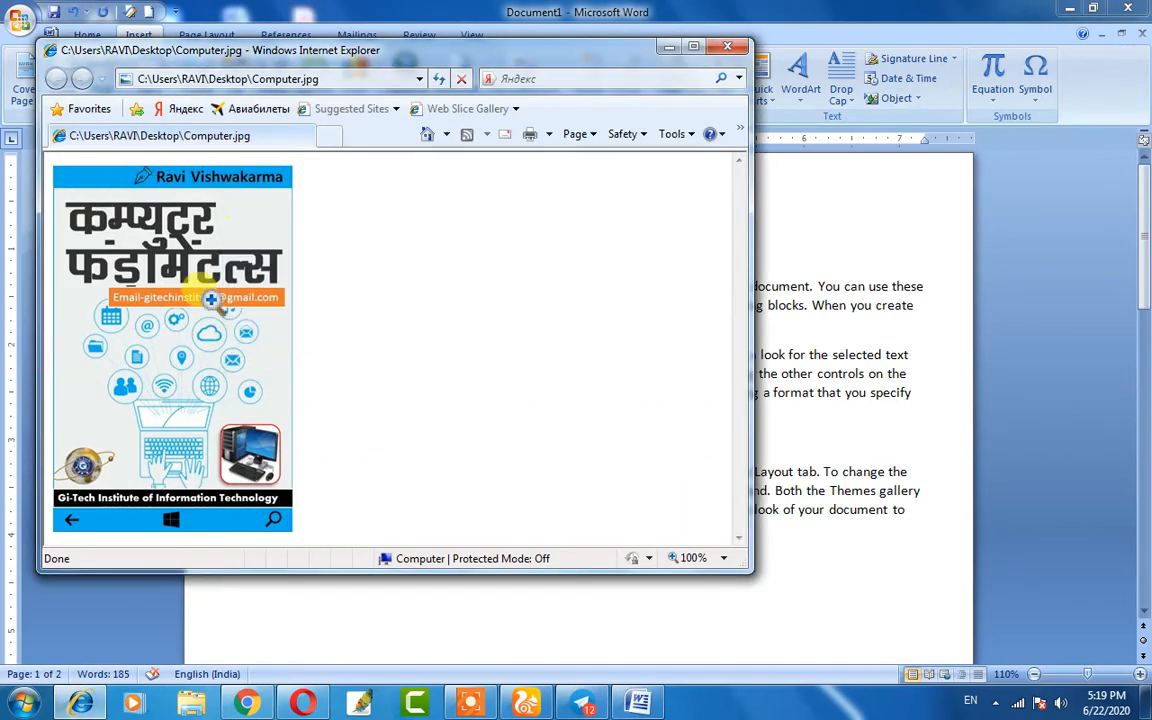
{"action": "left_click", "coordinate": [727, 46]}
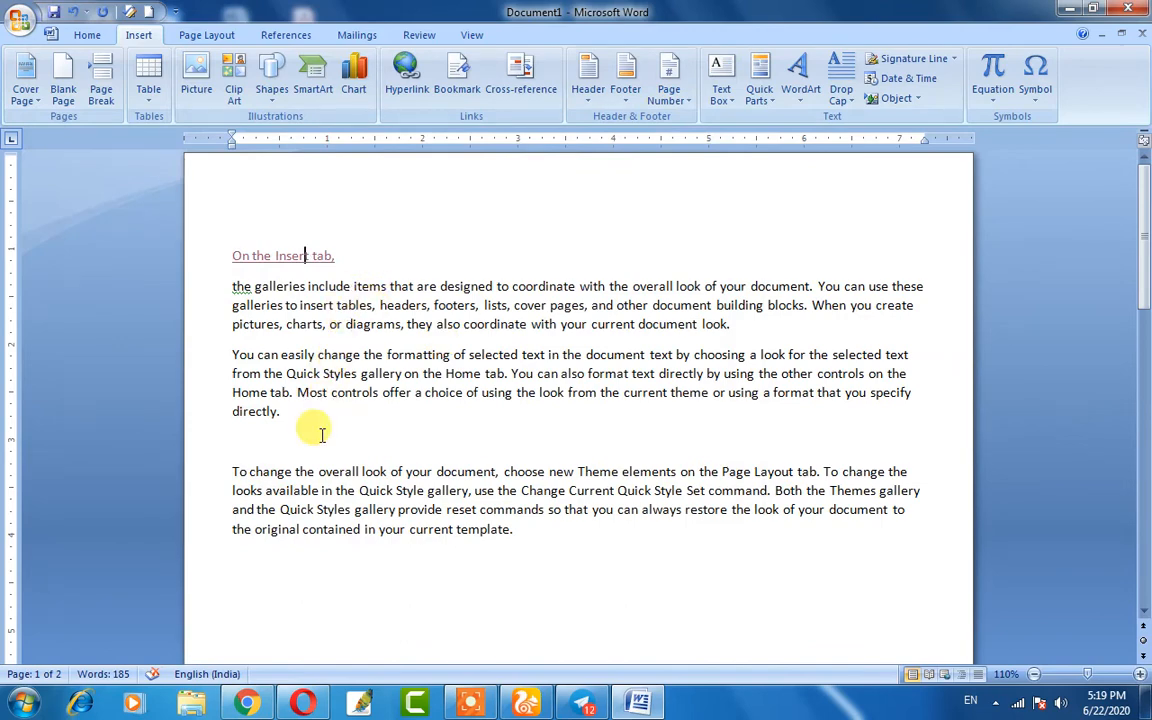
- Put "To change the overall" on its own line and hyperlink it to an existing Word document in My Documents
{"action": "left_click", "coordinate": [358, 471]}
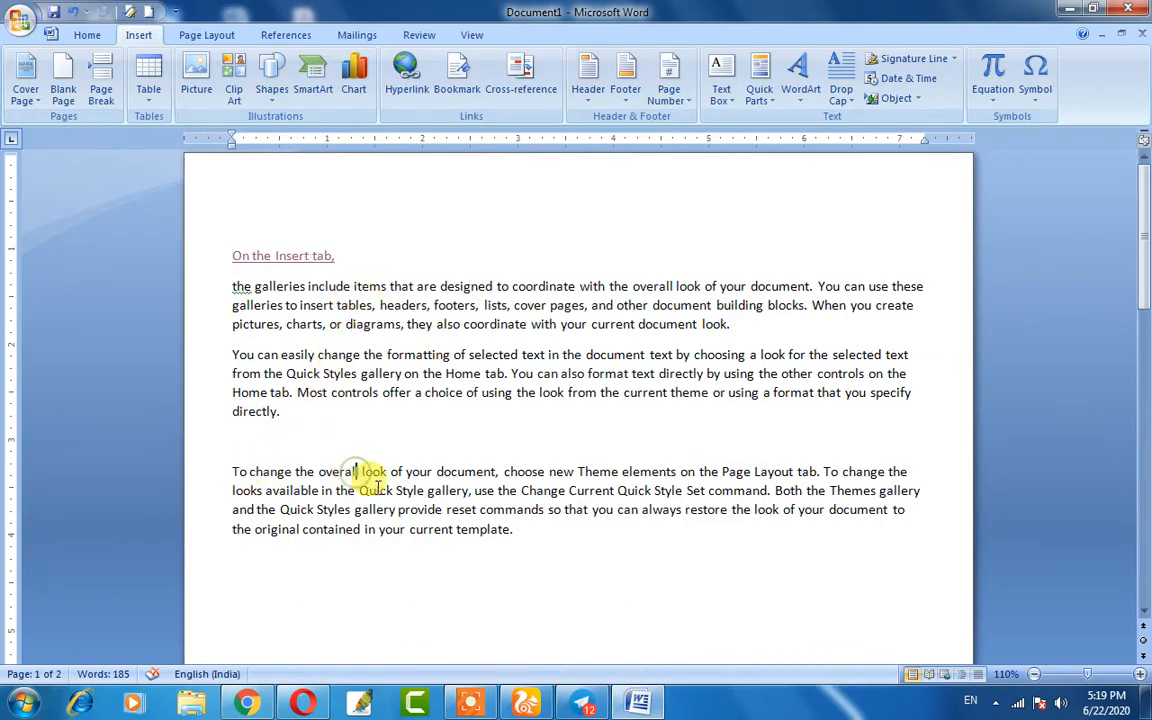
{"action": "key", "text": "Return"}
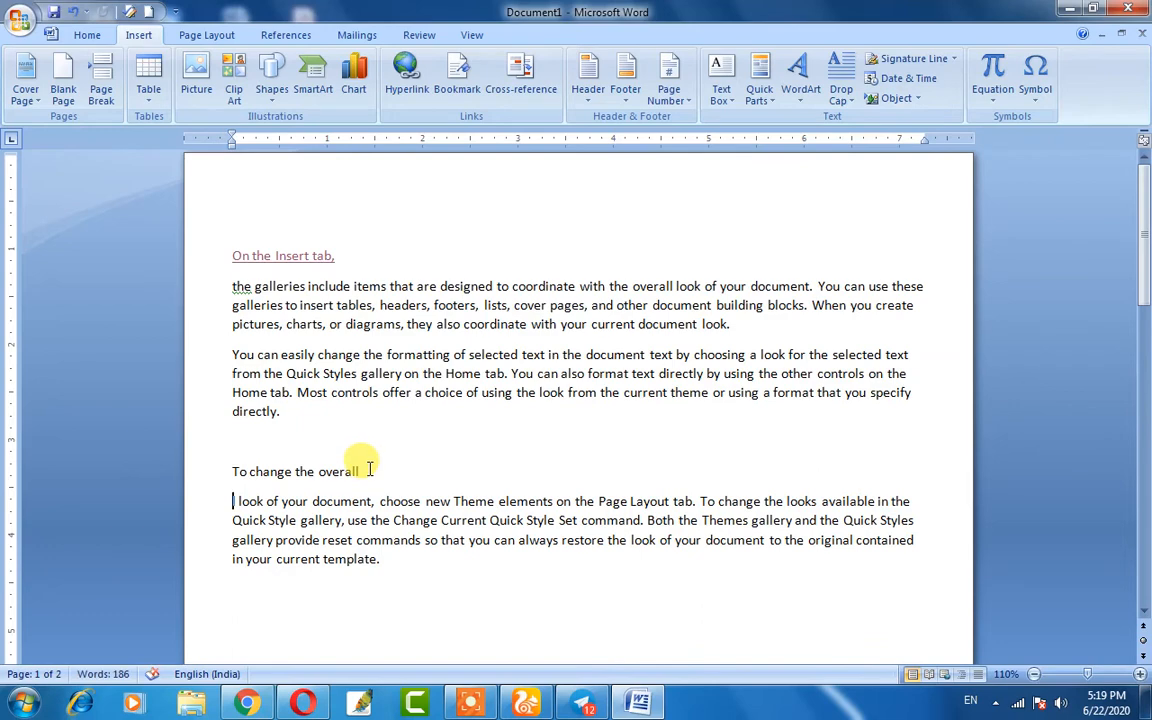
{"action": "left_click_drag", "start_coordinate": [366, 471], "coordinate": [236, 471]}
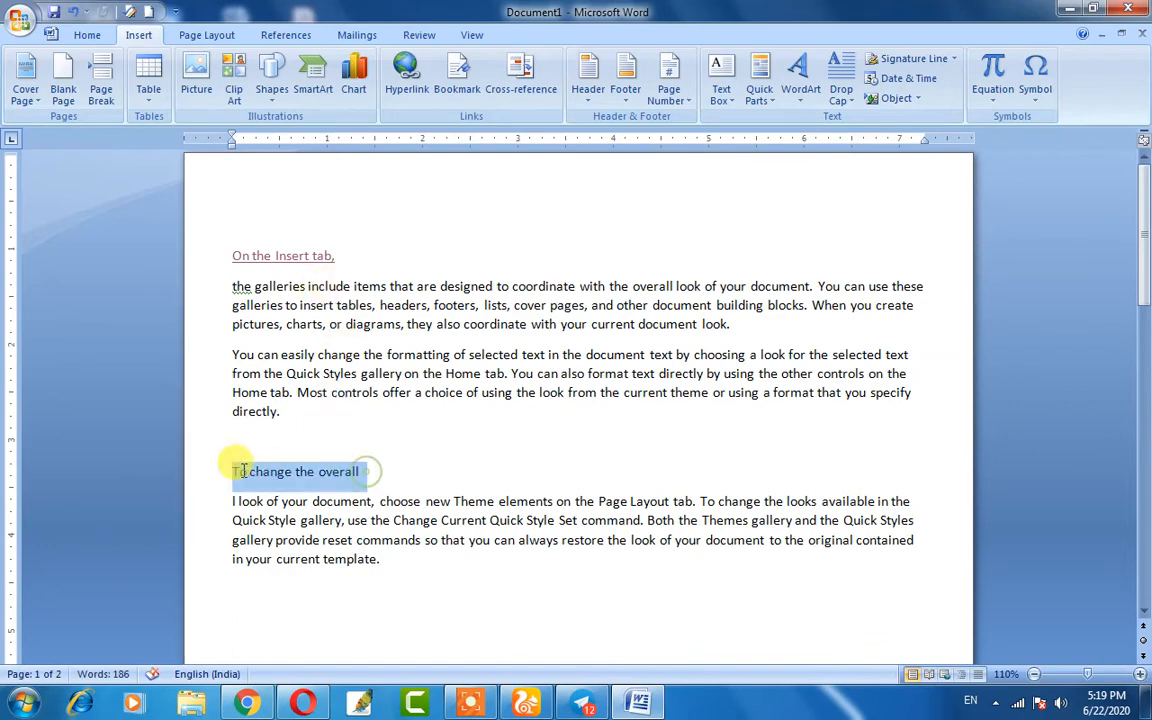
{"action": "left_click", "coordinate": [407, 80]}
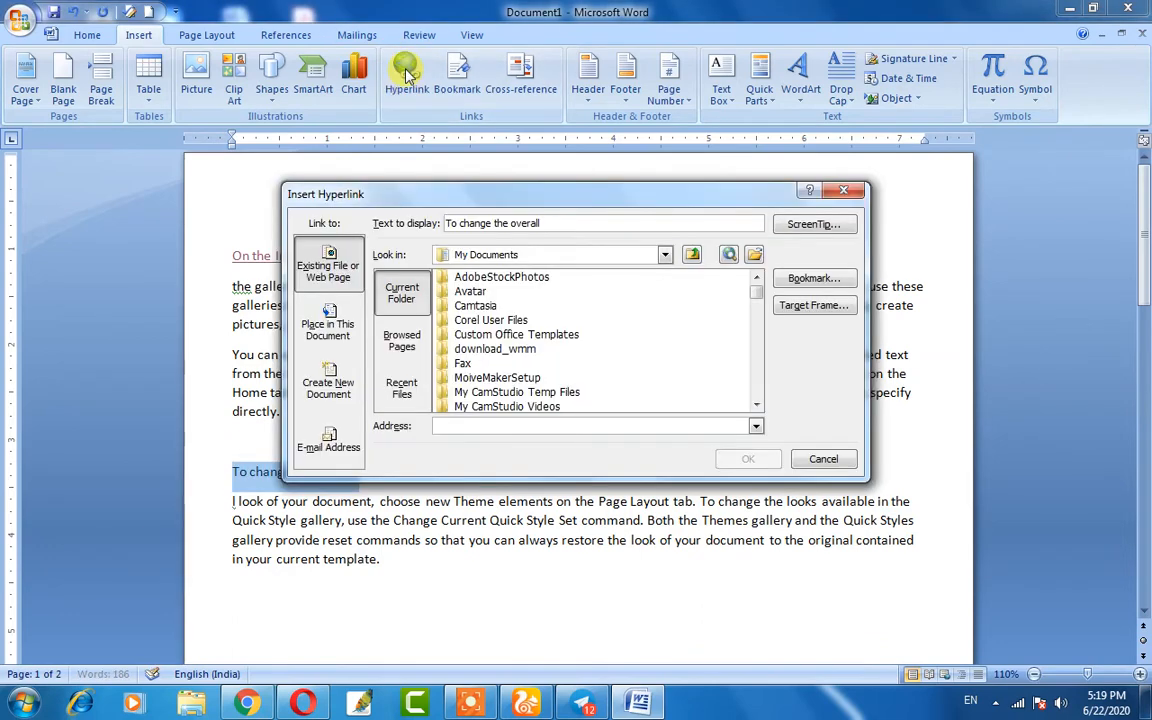
{"action": "scroll", "coordinate": [760, 345], "scroll_direction": "down", "scroll_amount": 5}
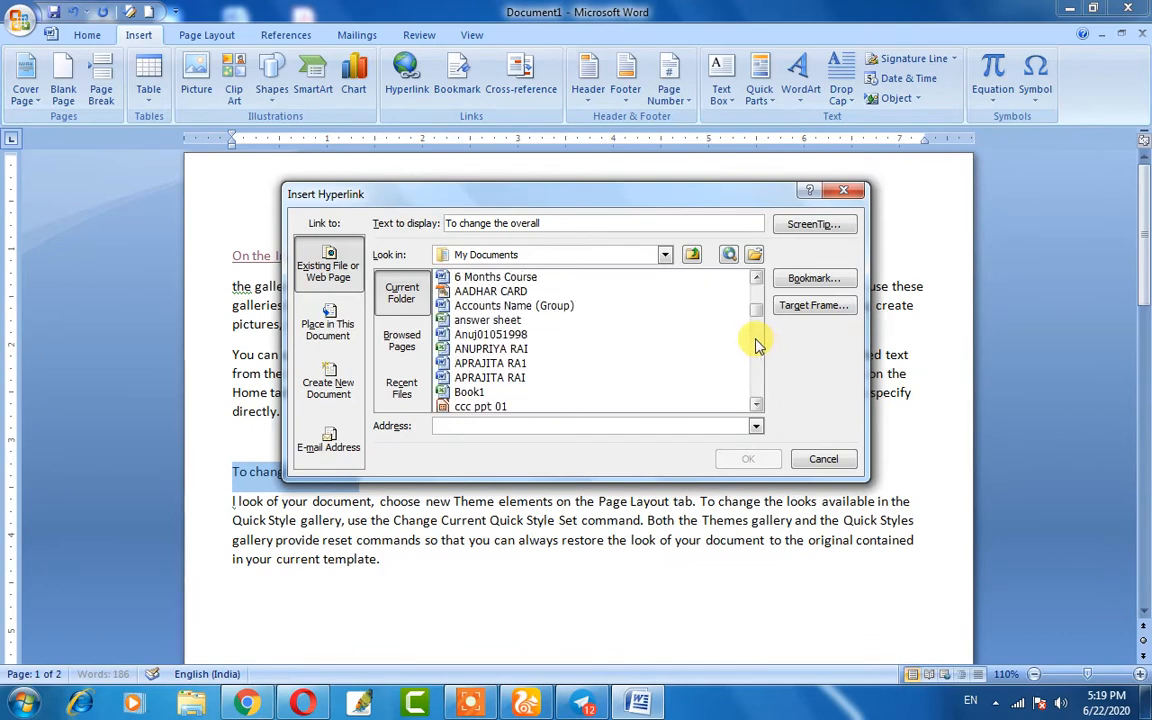
{"action": "left_click", "coordinate": [760, 405]}
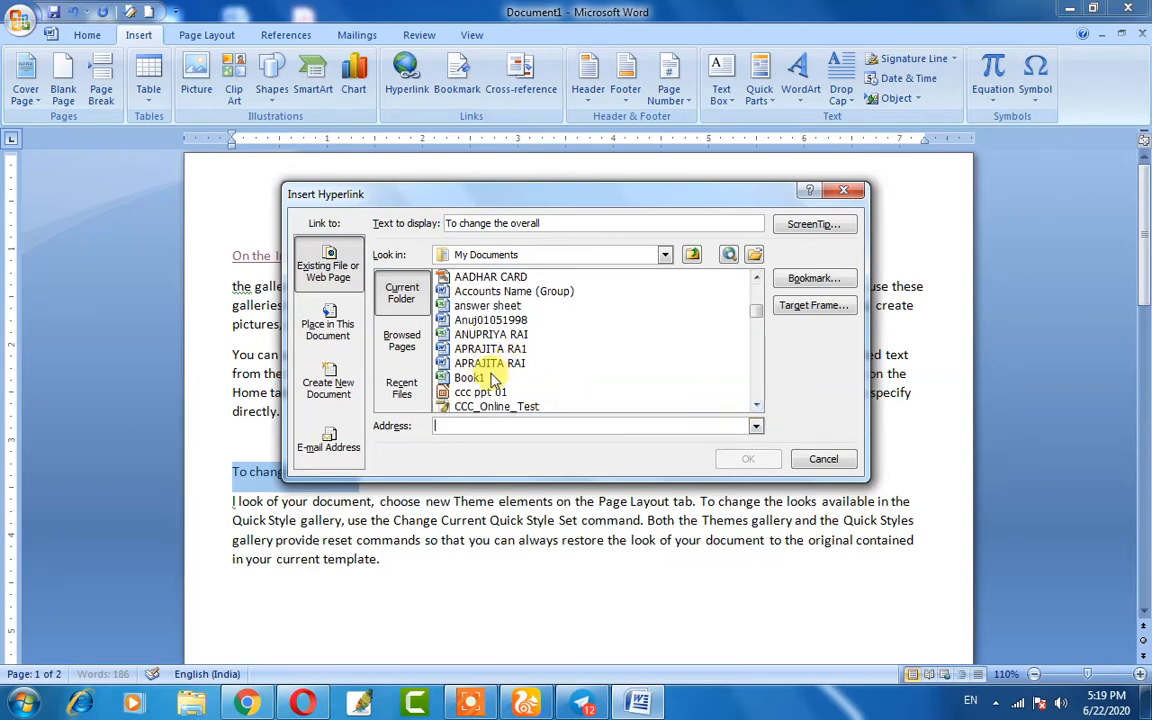
{"action": "left_click", "coordinate": [482, 322]}
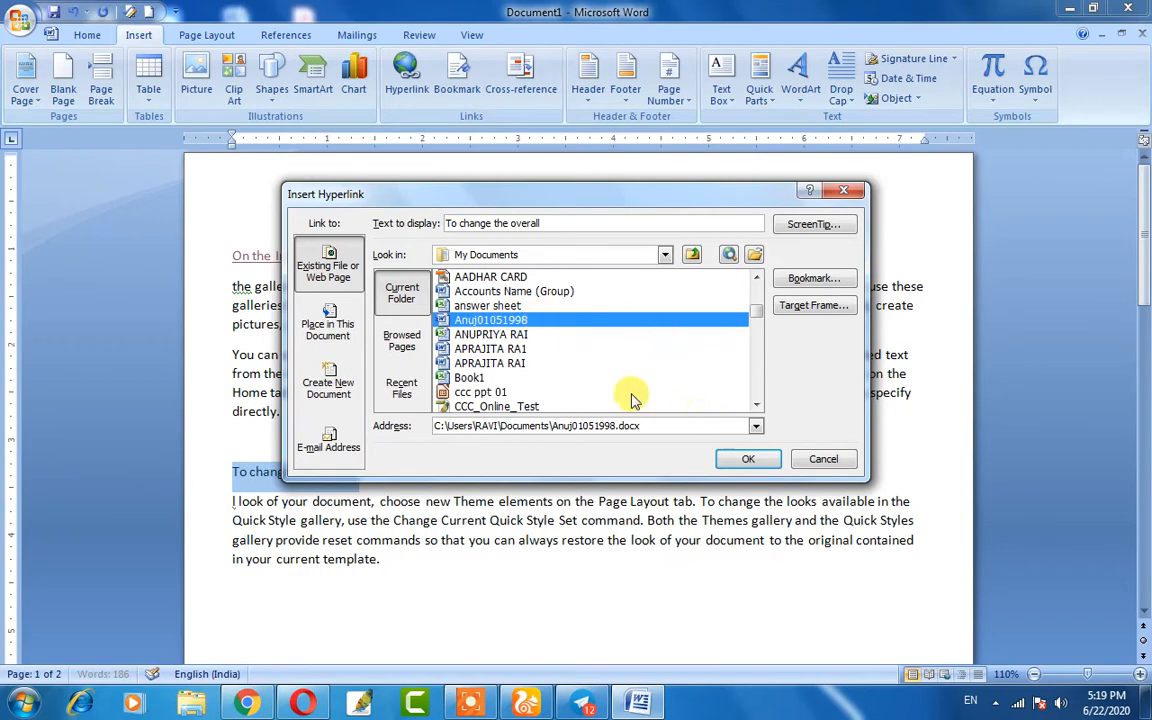
{"action": "left_click", "coordinate": [748, 459]}
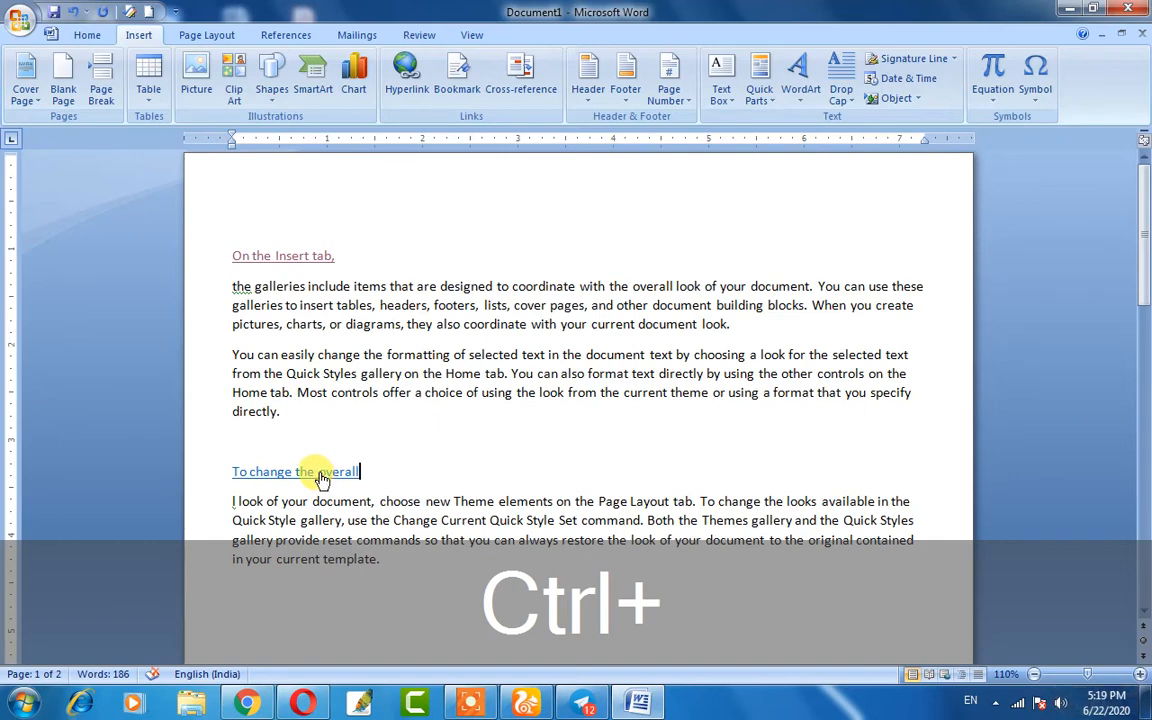
- Follow the "To change the overall" link, allow the linked document to open, and close that document again
{"action": "left_click", "coordinate": [308, 473], "text": "ctrl"}
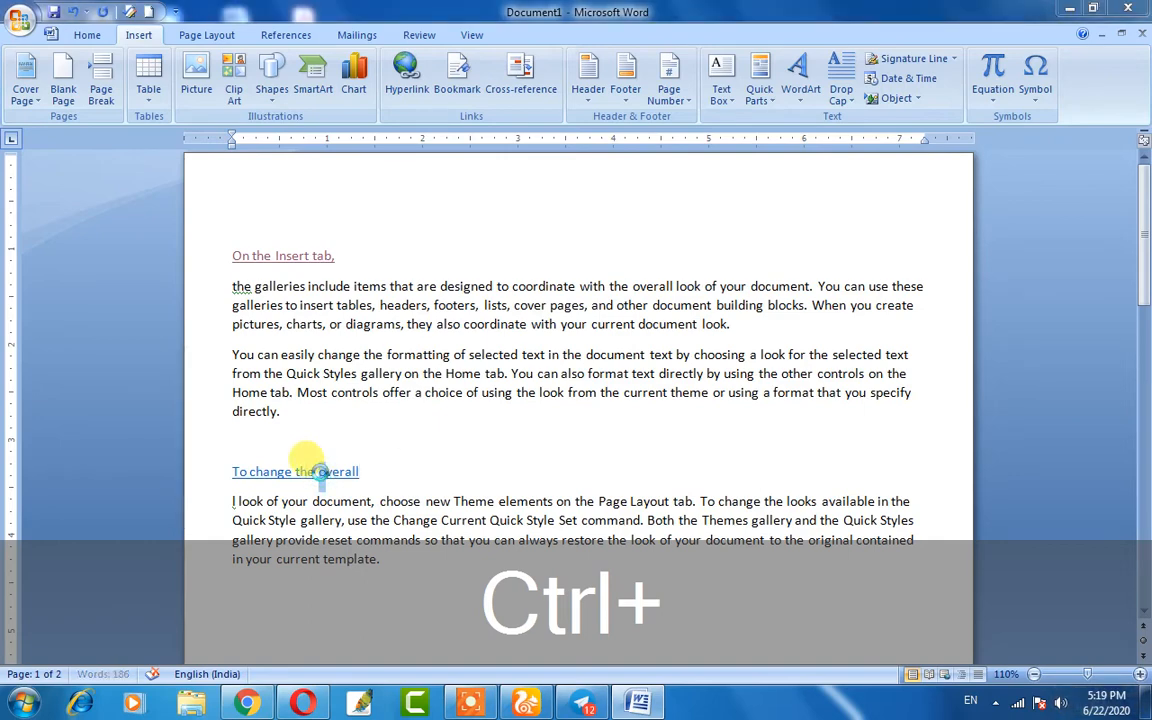
{"action": "left_click", "coordinate": [650, 421]}
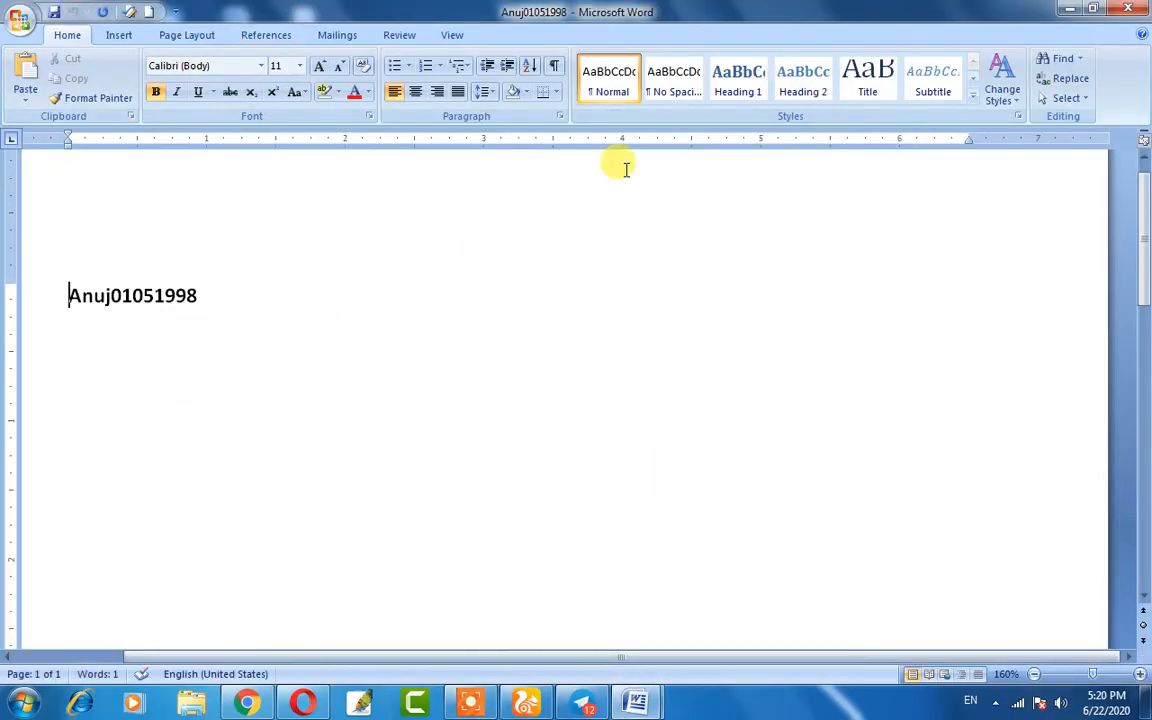
{"action": "left_click", "coordinate": [1138, 18]}
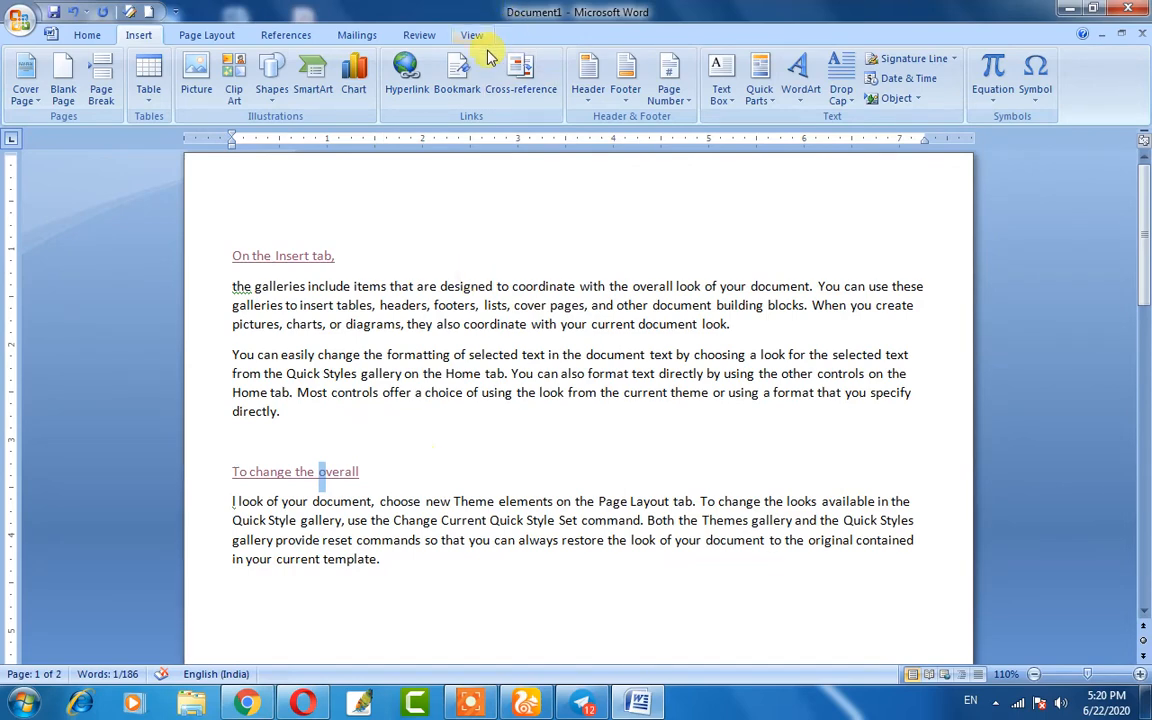
{"action": "left_click", "coordinate": [362, 471]}
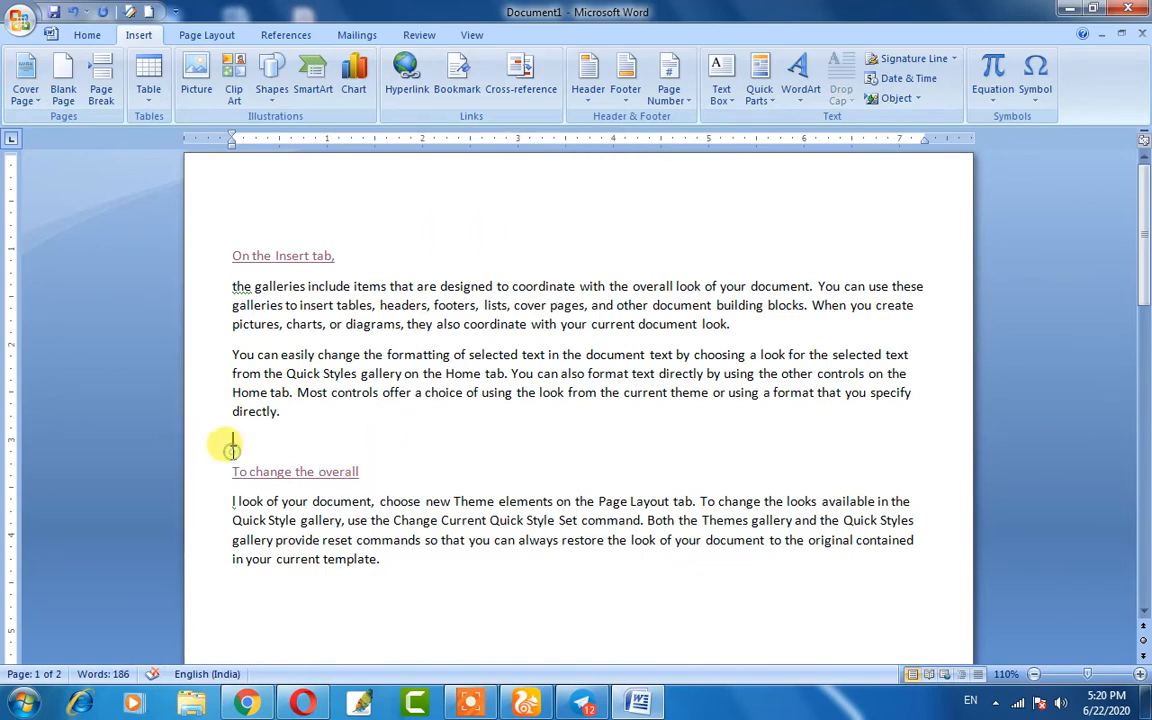
{"action": "left_click", "coordinate": [229, 256]}
{"action": "left_click_drag", "start_coordinate": [232, 256], "coordinate": [380, 558]}
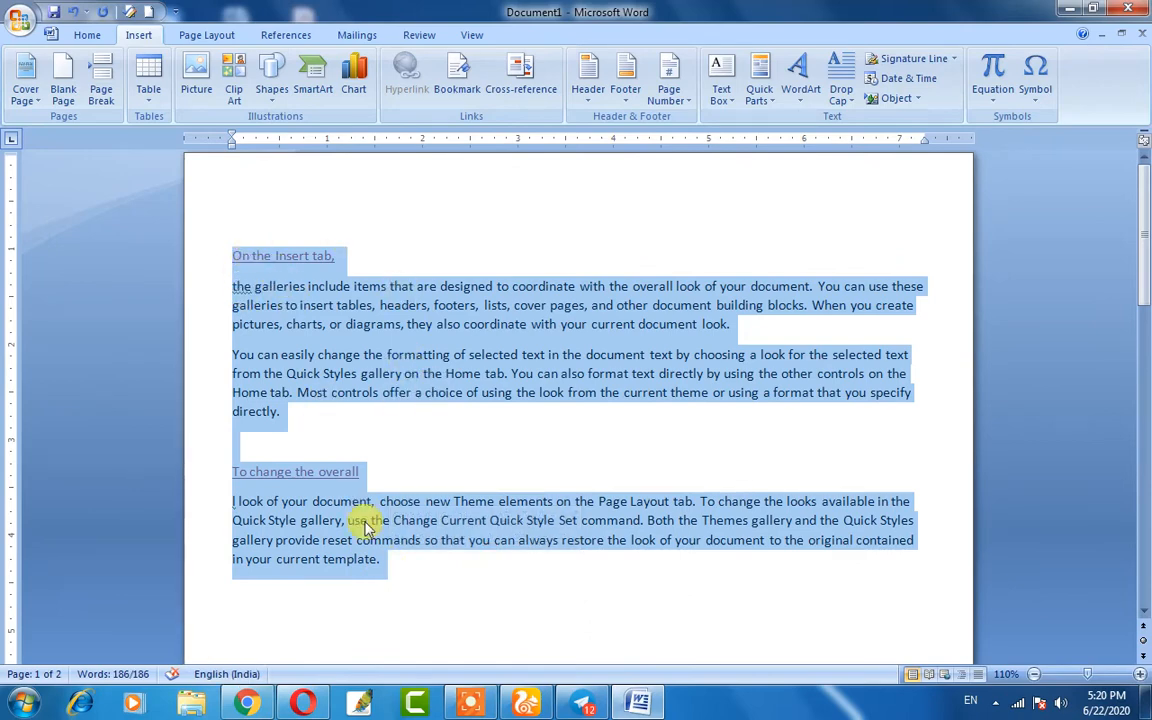
{"action": "scroll", "coordinate": [245, 355], "scroll_direction": "down", "scroll_amount": 1}
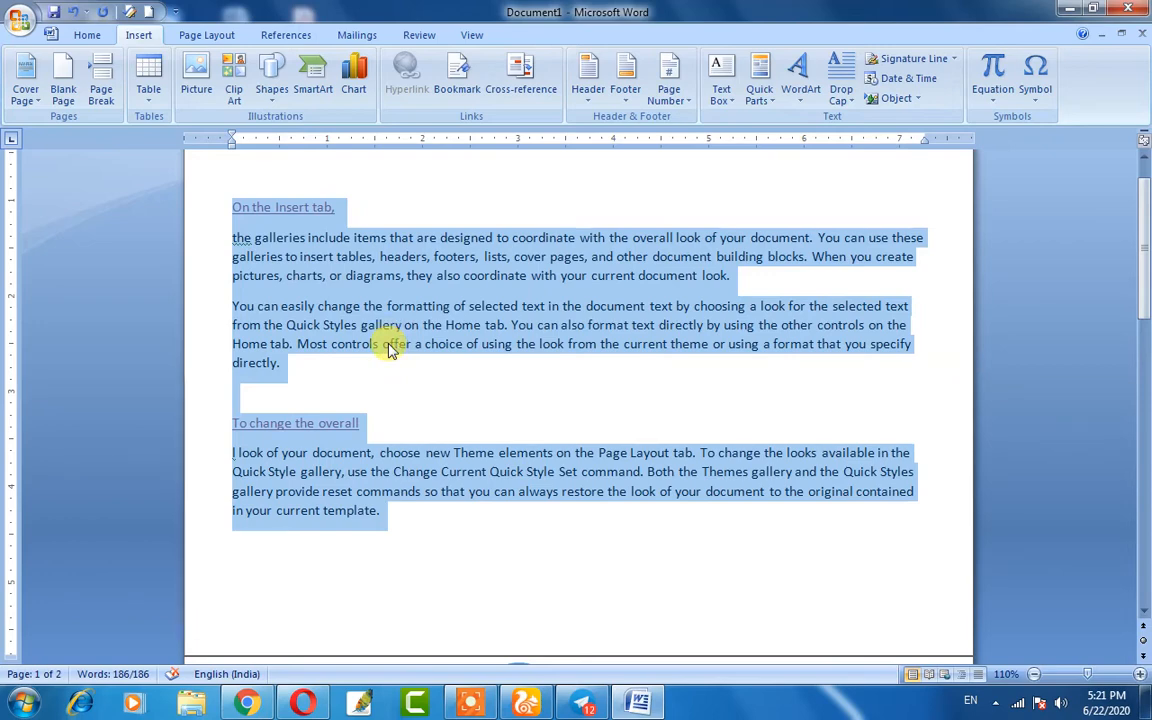
{"action": "left_click", "coordinate": [345, 340]}
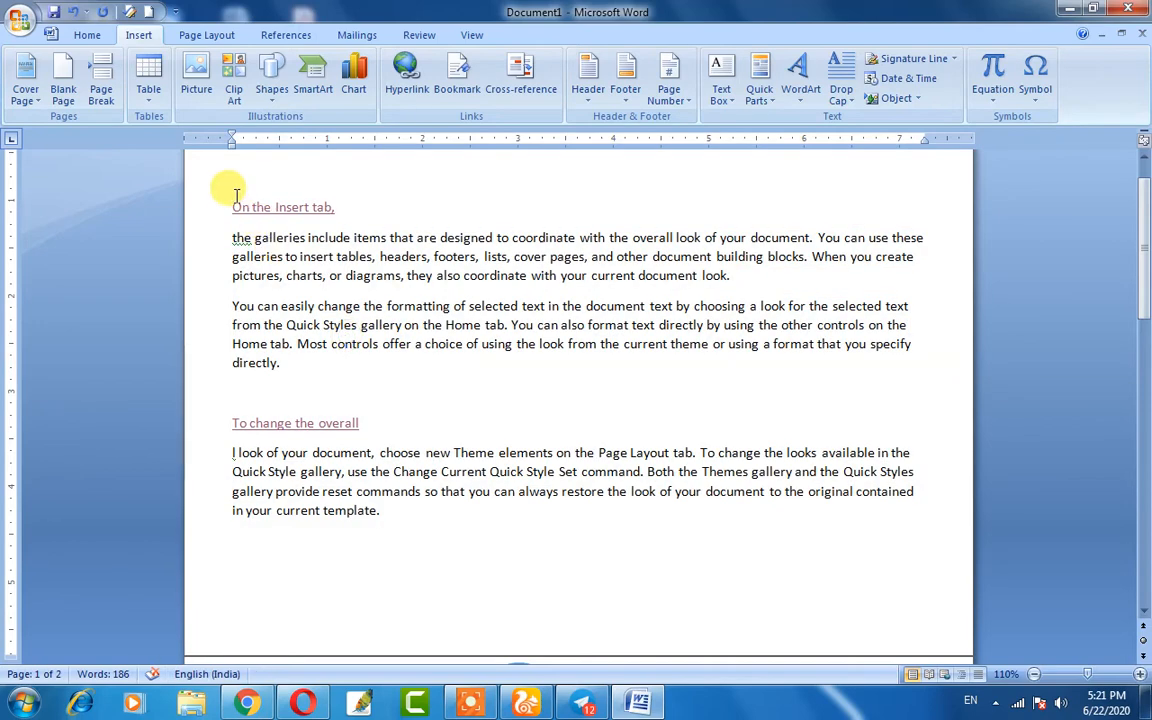
{"action": "left_click_drag", "start_coordinate": [231, 206], "coordinate": [293, 365]}
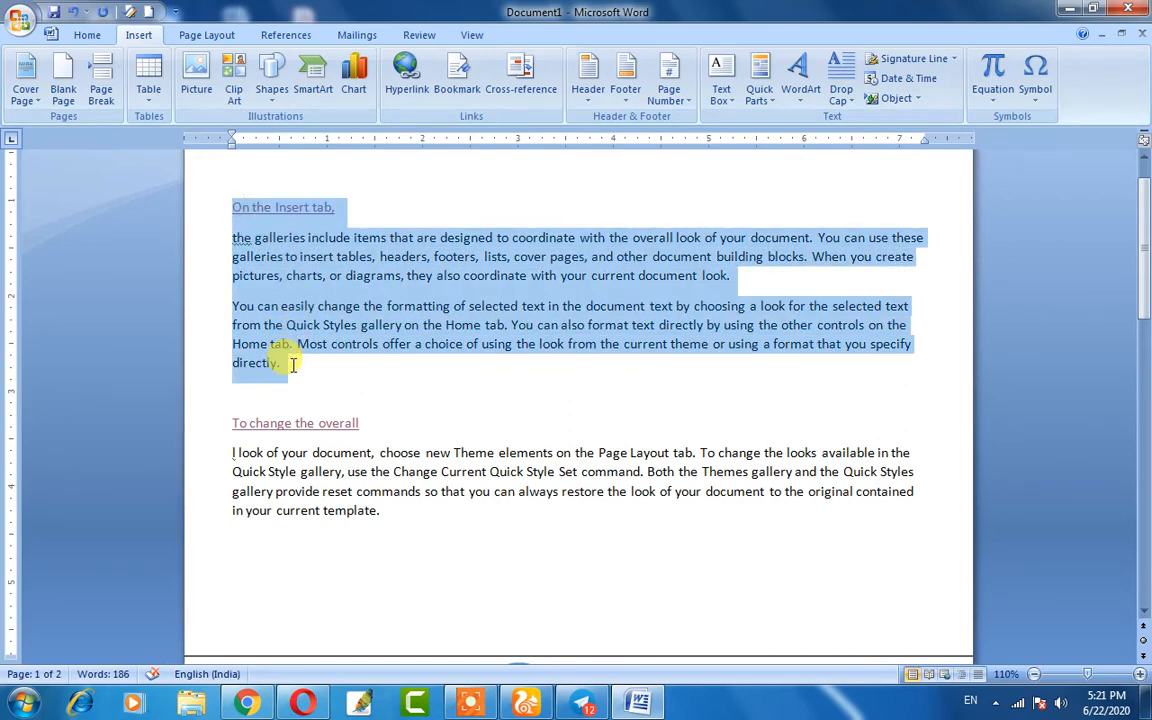
{"action": "left_click", "coordinate": [293, 365]}
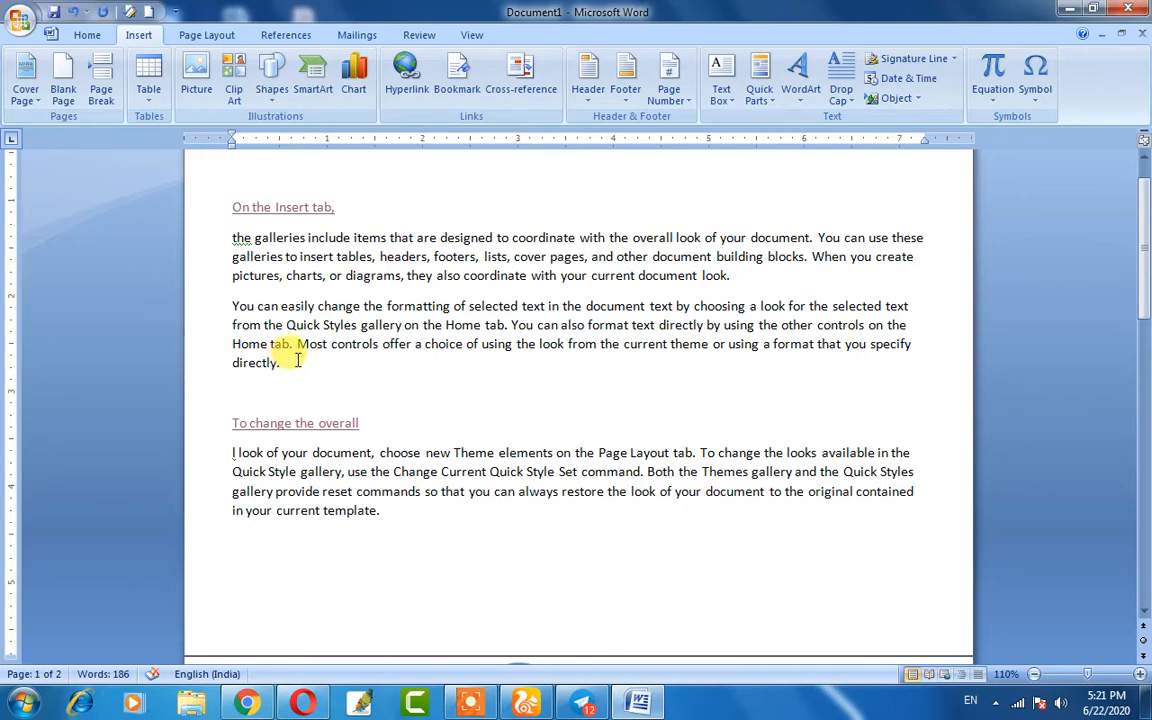
{"action": "left_click_drag", "start_coordinate": [231, 421], "coordinate": [385, 515]}
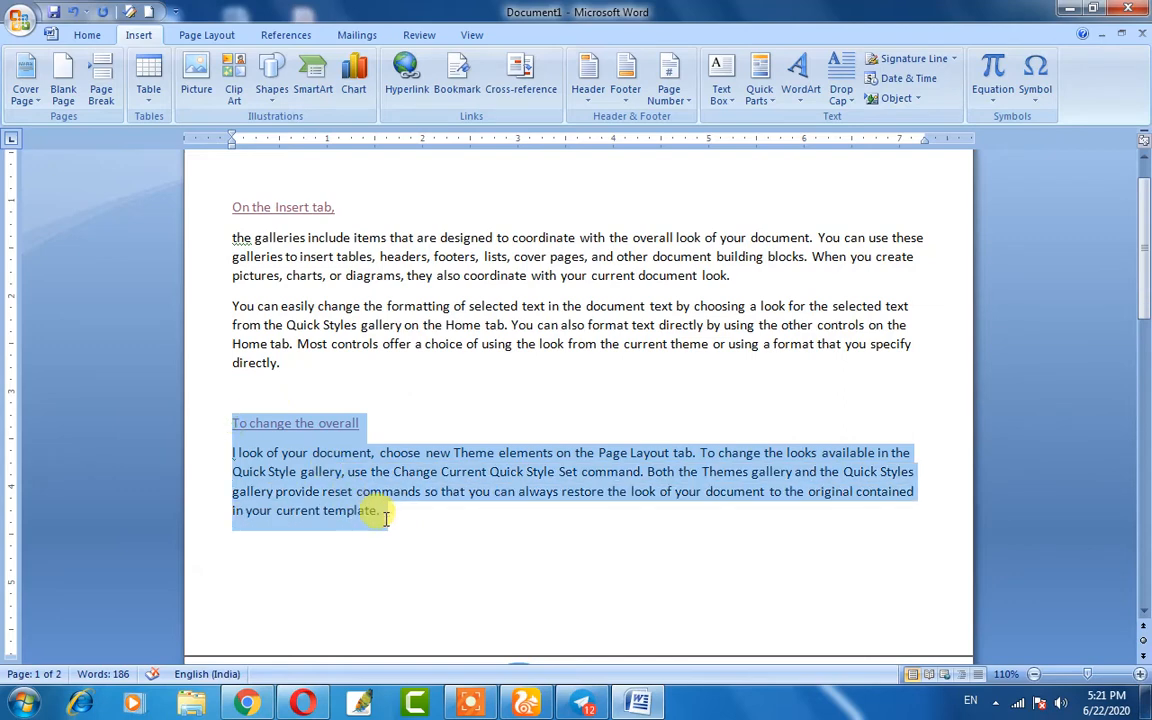
{"action": "left_click", "coordinate": [386, 509]}
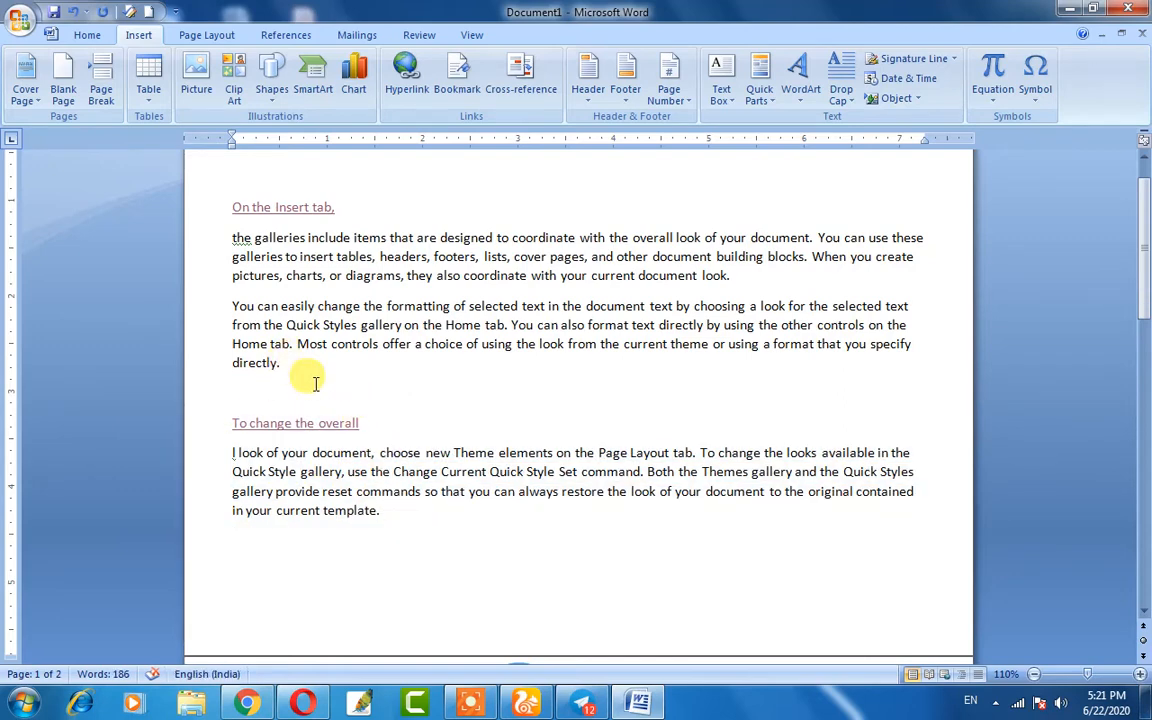
- Start a bookmark at the end of the paragraph ending in "directly.", entering "Imo" as the beginning of its name
{"action": "left_click", "coordinate": [301, 364]}
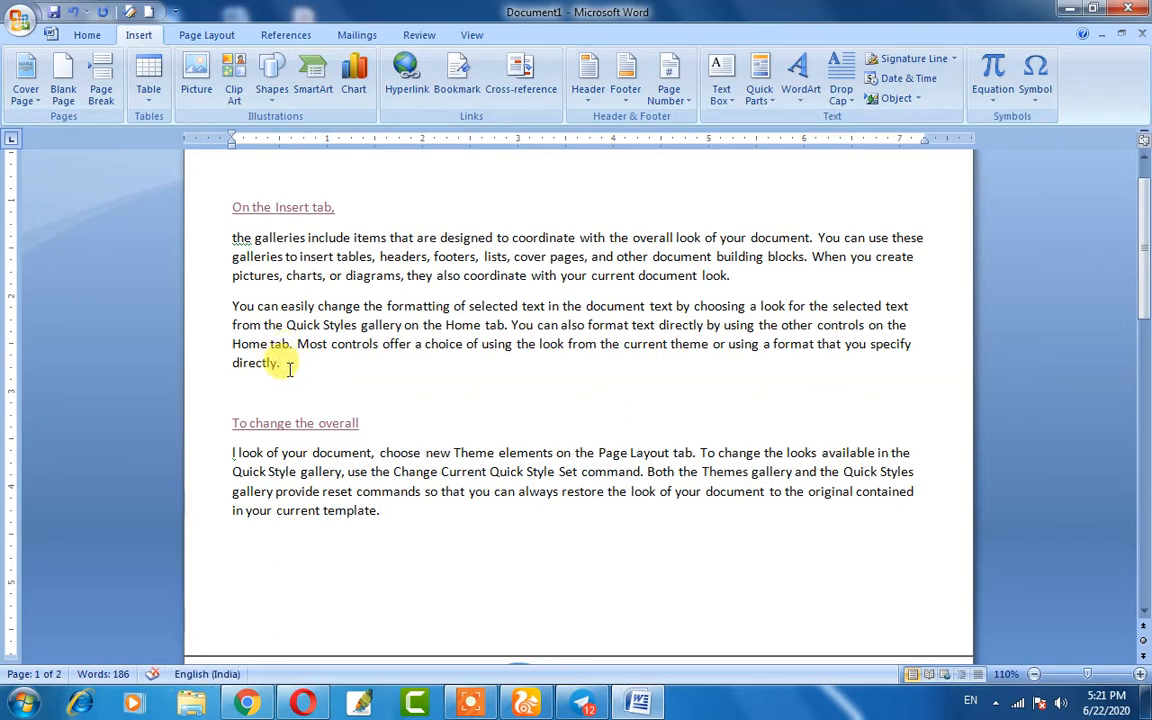
{"action": "left_click", "coordinate": [457, 88]}
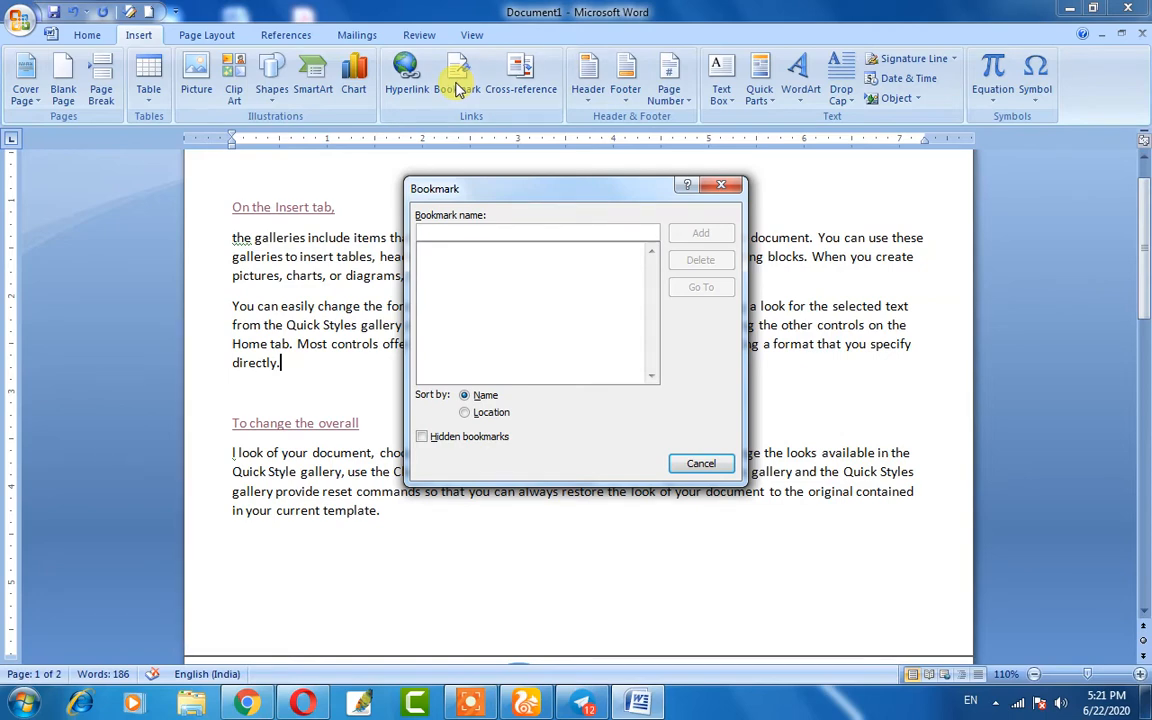
{"action": "type", "text": "Im"}
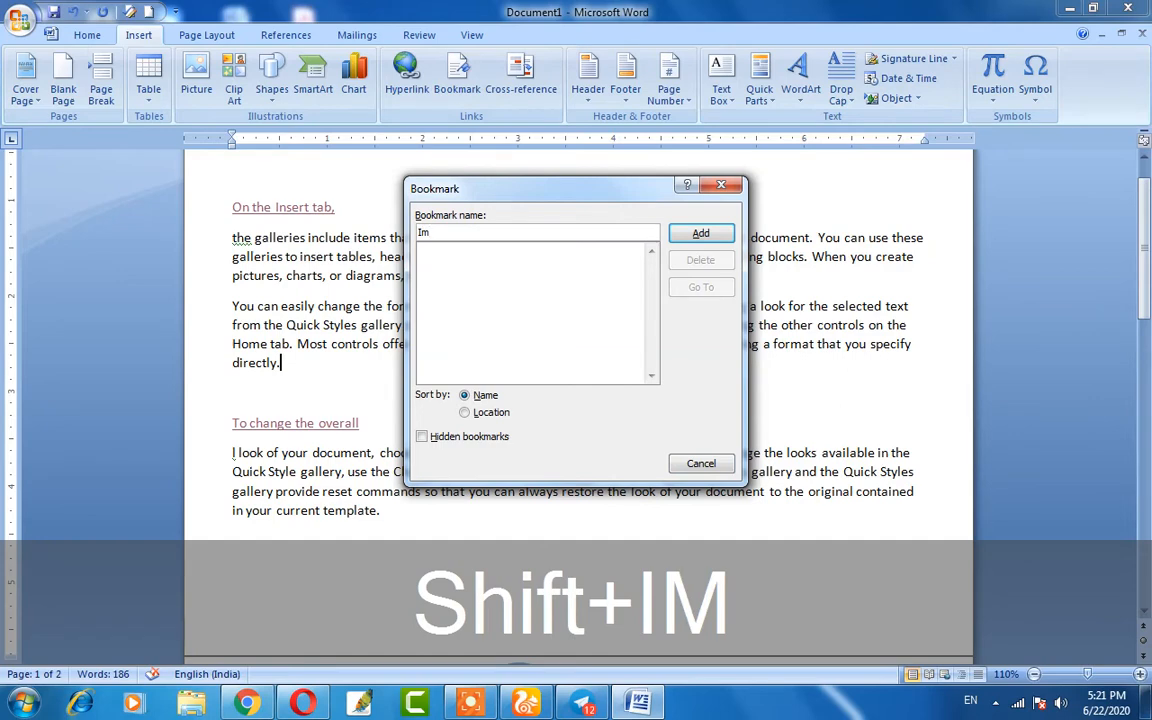
{"action": "type", "text": "o"}
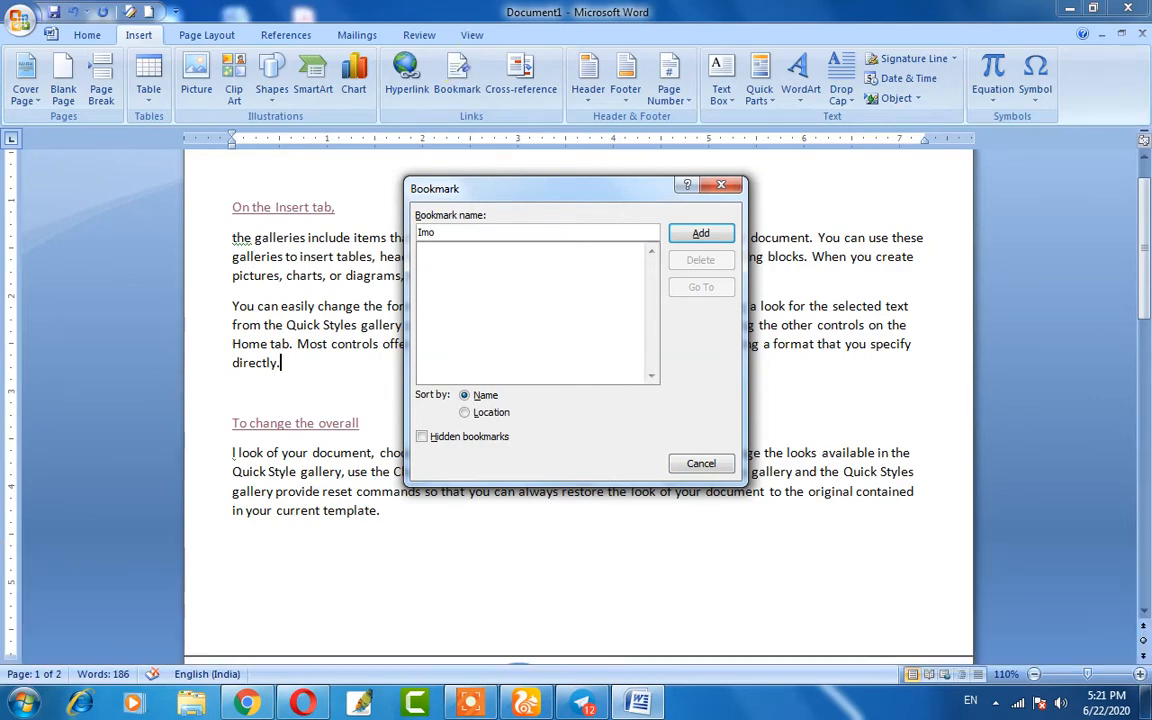
- Add a bookmark named Imp at the end of the second paragraph
{"action": "key", "text": "BackSpace"}
{"action": "type", "text": "p"}
{"action": "left_click", "coordinate": [697, 240]}
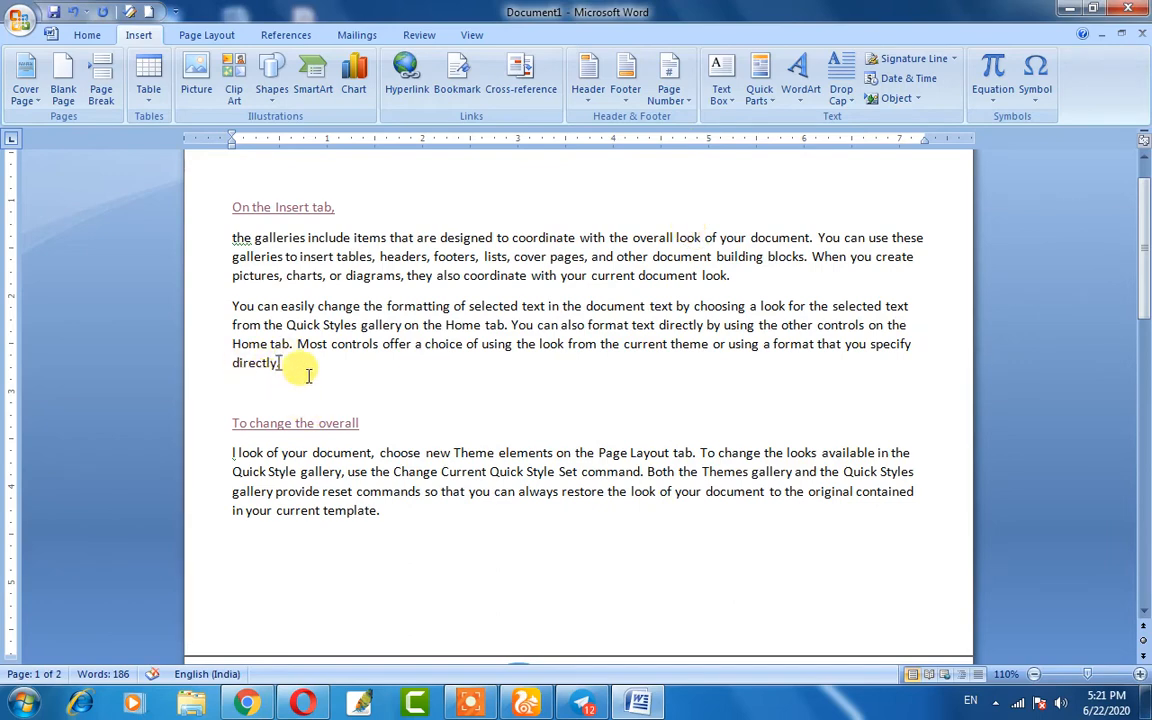
- Move the cursor elsewhere in the text and jump back to the Imp bookmark
{"action": "left_click", "coordinate": [326, 327]}
{"action": "left_click", "coordinate": [315, 273]}
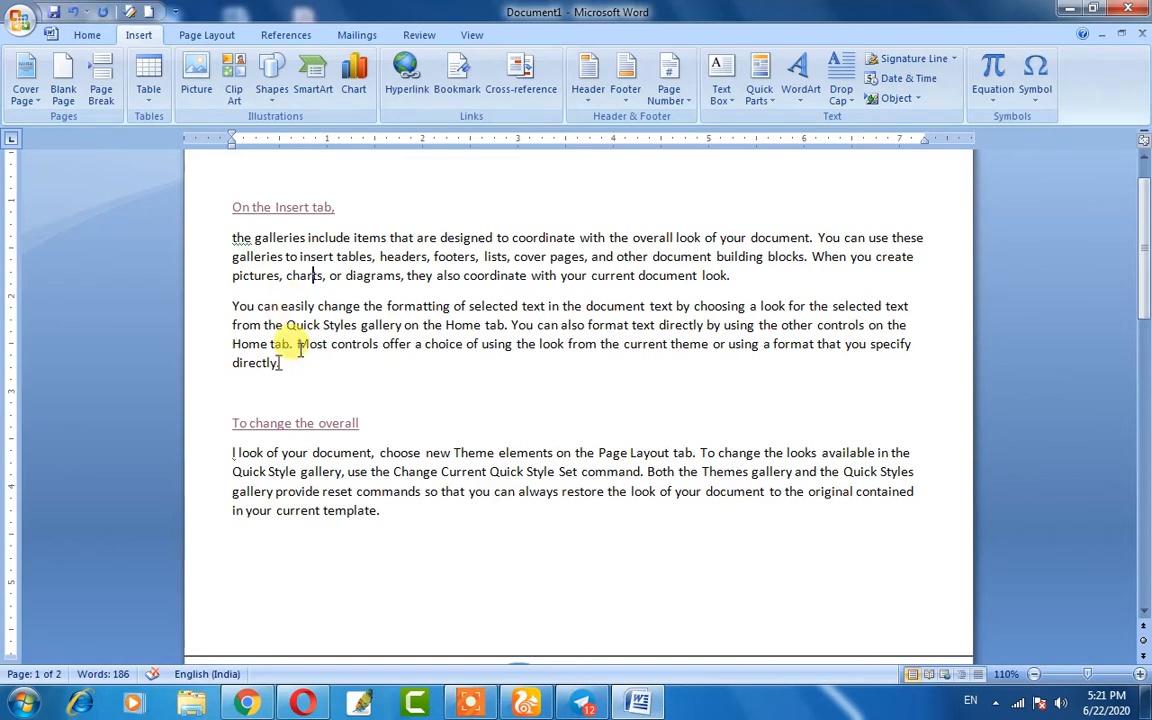
{"action": "left_click", "coordinate": [232, 238]}
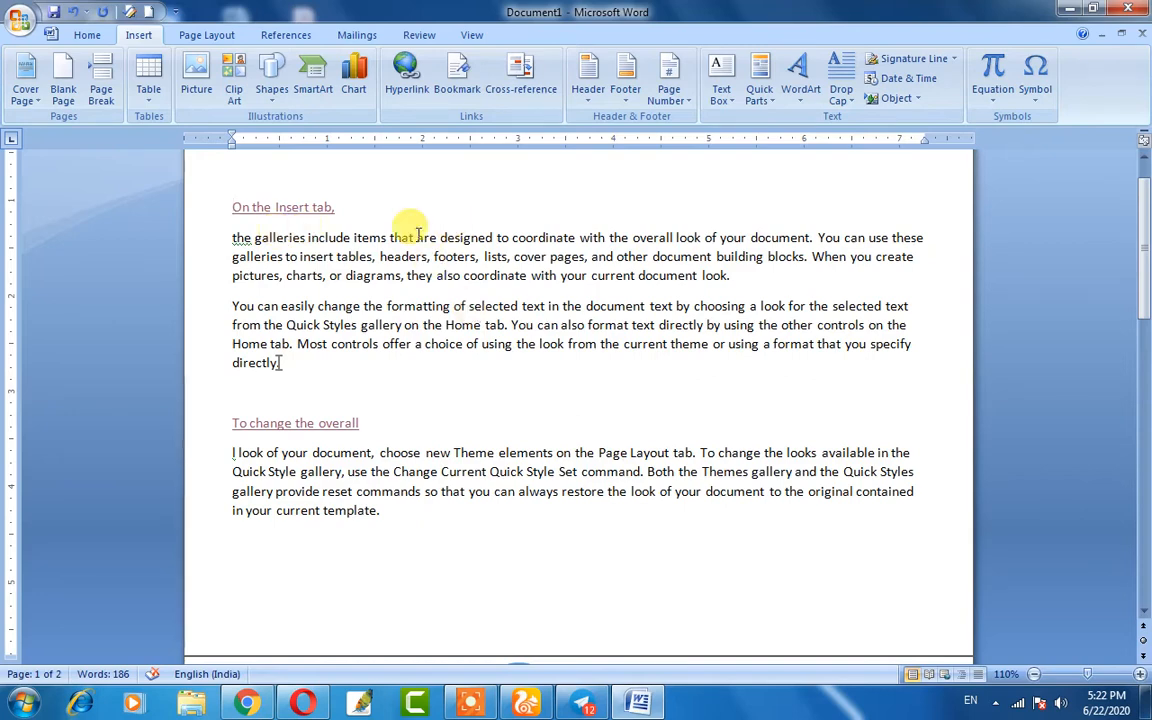
{"action": "left_click", "coordinate": [460, 85]}
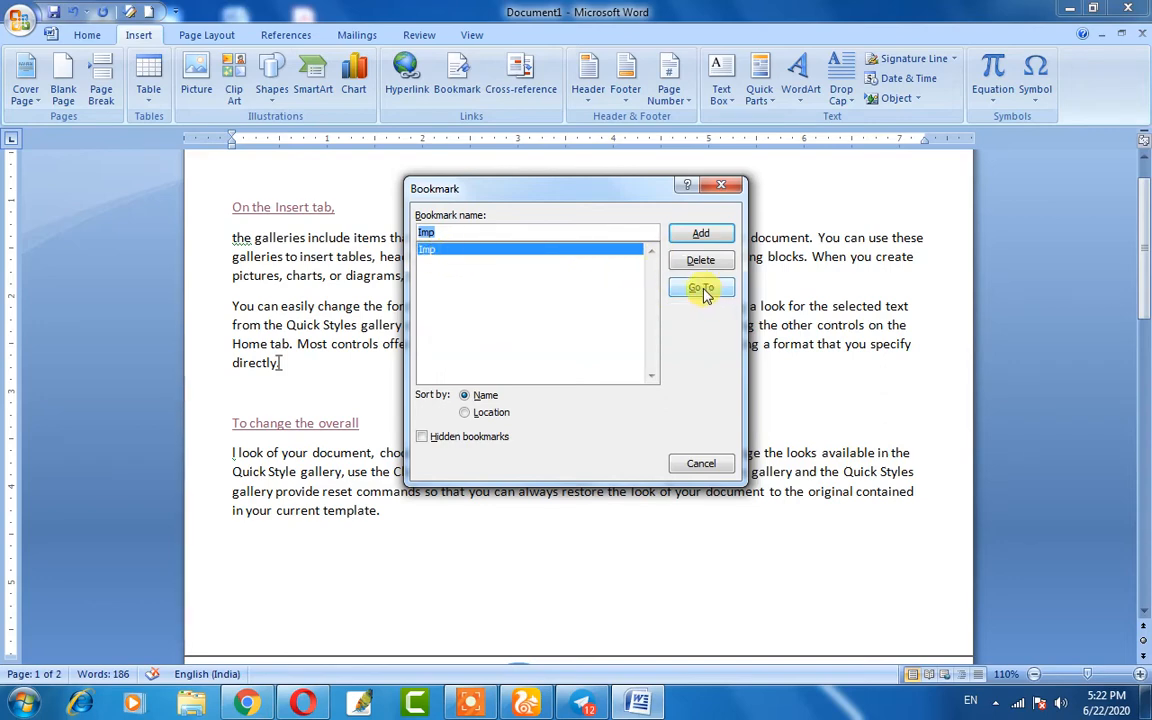
{"action": "left_click", "coordinate": [706, 465]}
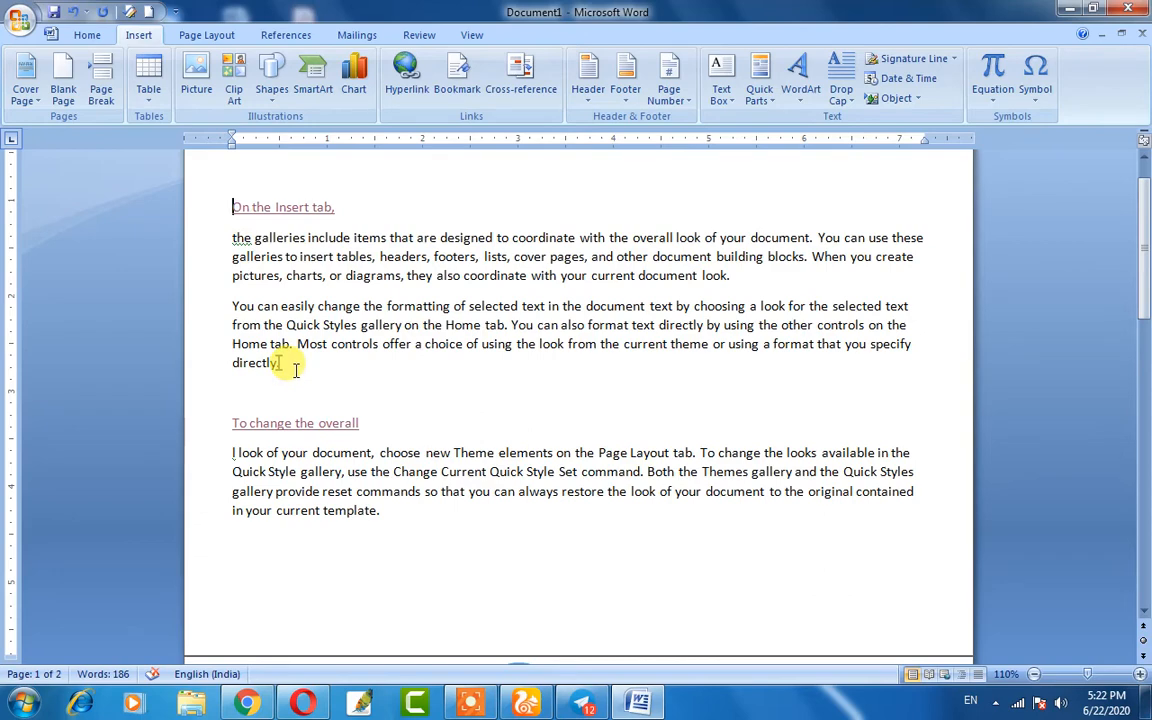
{"action": "left_click", "coordinate": [452, 76]}
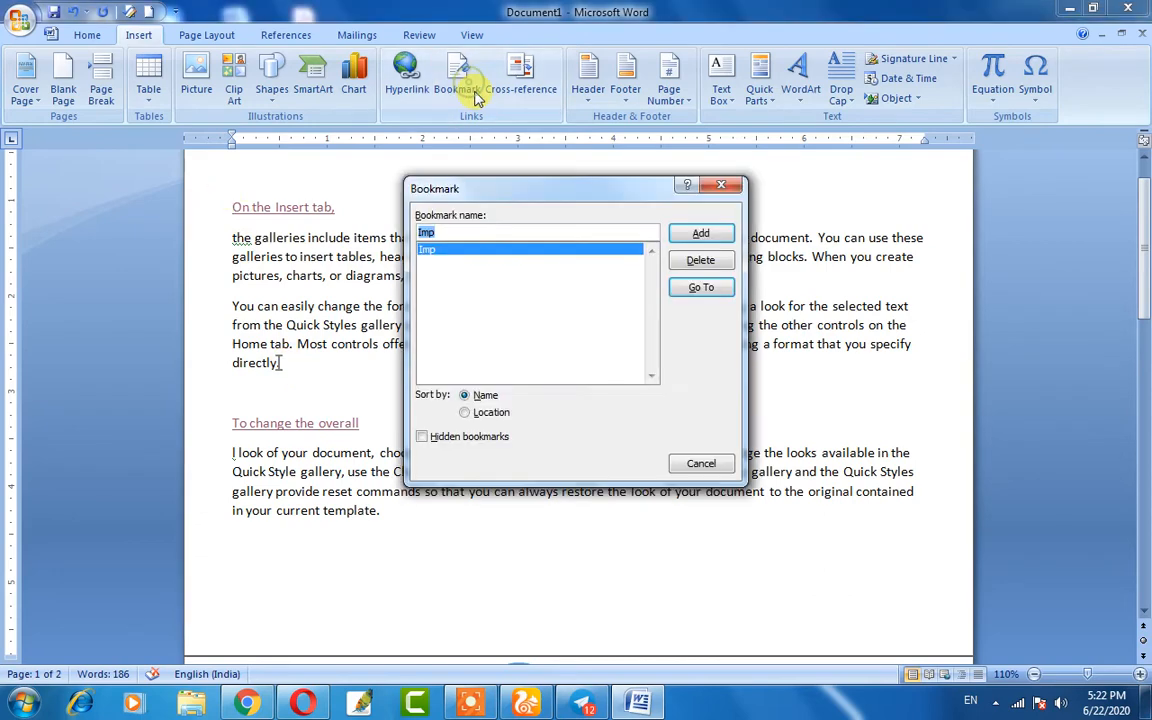
{"action": "left_click", "coordinate": [701, 290]}
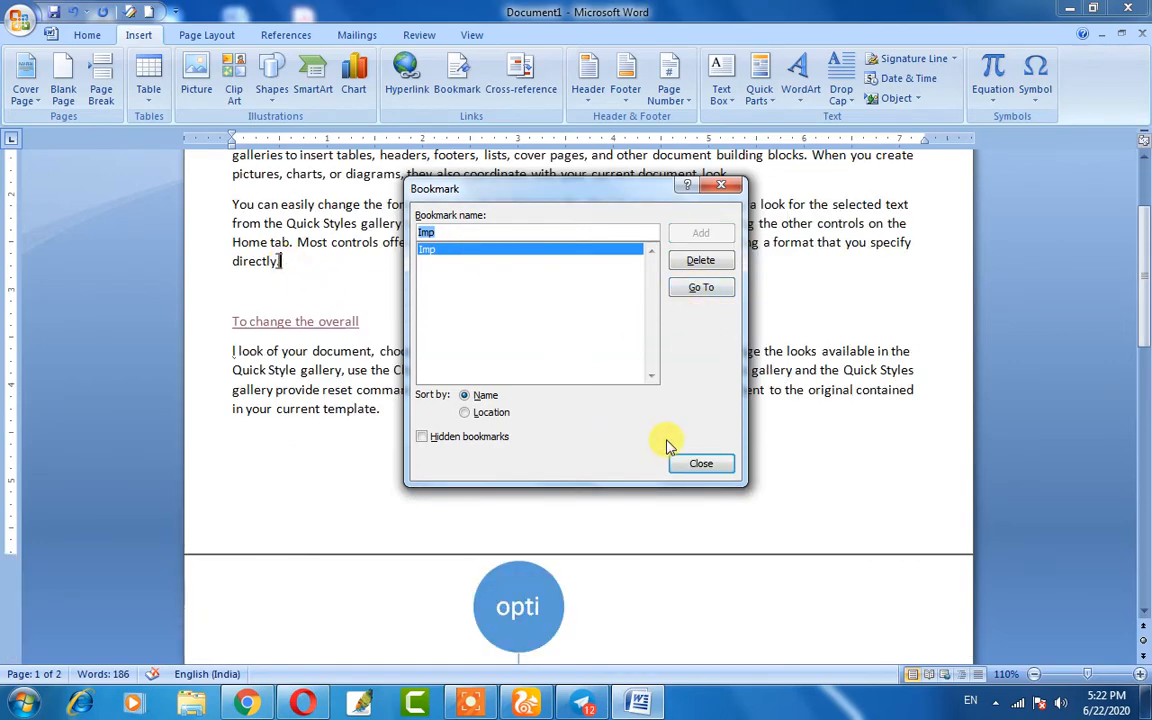
{"action": "left_click", "coordinate": [696, 461]}
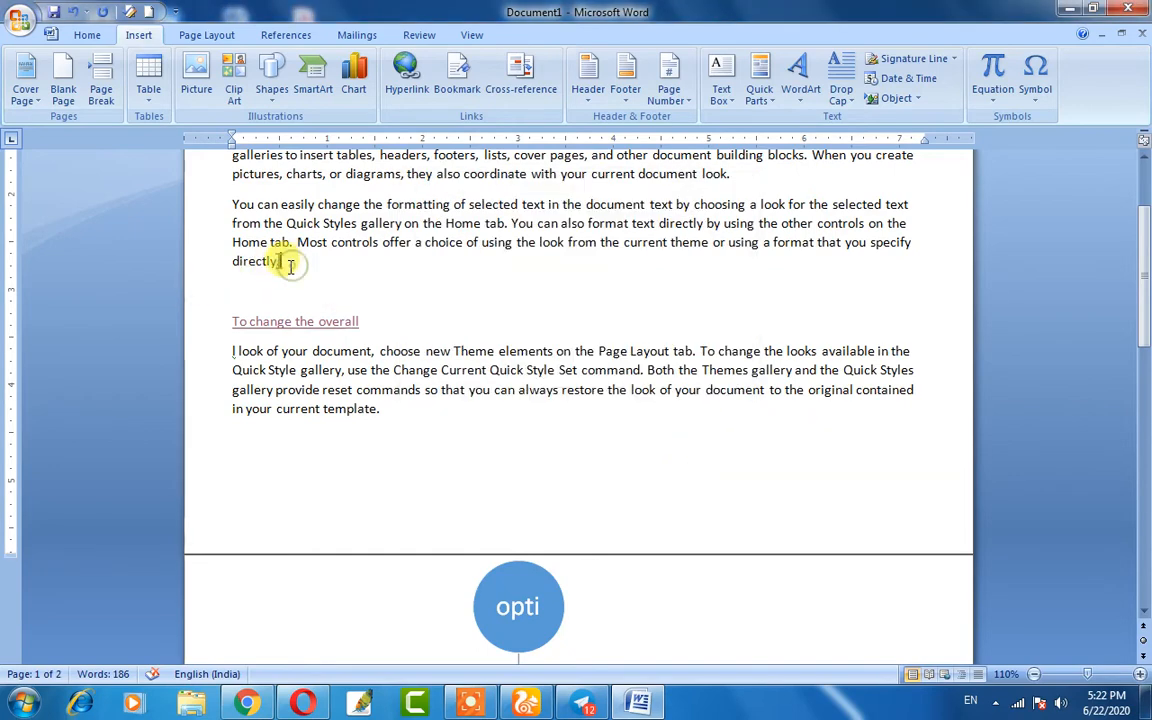
- Insert a run of blank lines above the "To change the overall" heading to push that section onto the second page
{"action": "scroll", "coordinate": [290, 258], "scroll_direction": "up", "scroll_amount": 3}
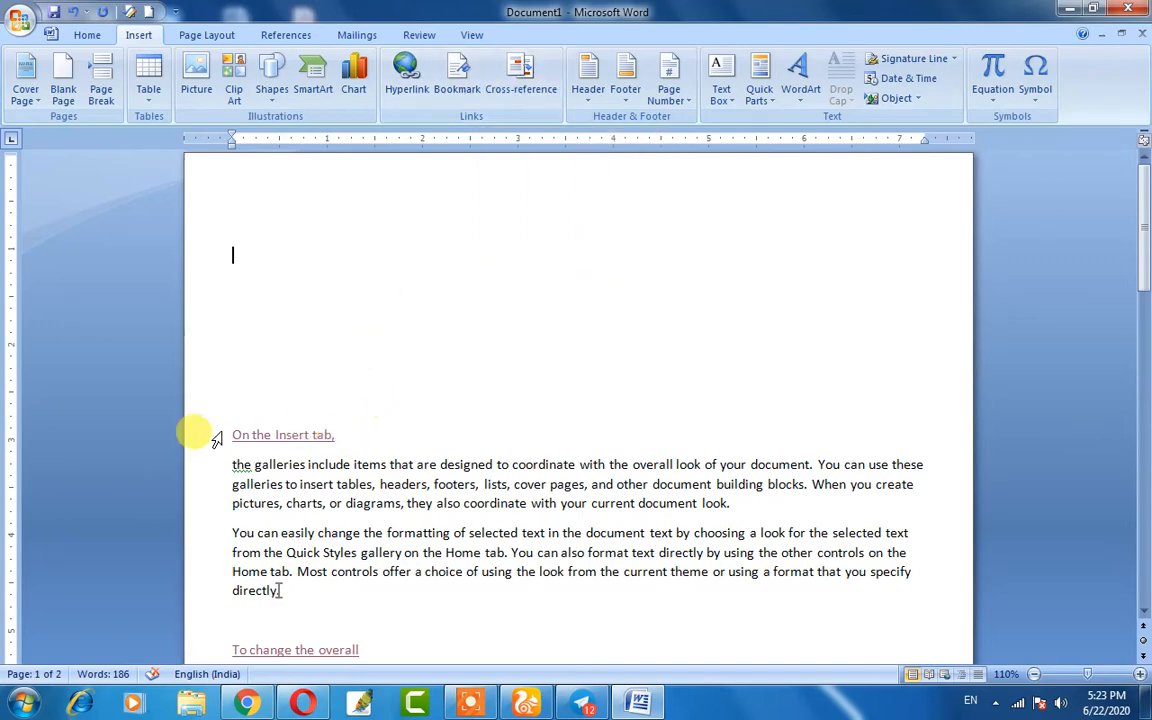
{"action": "scroll", "coordinate": [305, 427], "scroll_direction": "down", "scroll_amount": 1}
{"action": "scroll", "coordinate": [305, 427], "scroll_direction": "down", "scroll_amount": 2}
{"action": "scroll", "coordinate": [343, 262], "scroll_direction": "up", "scroll_amount": 5}
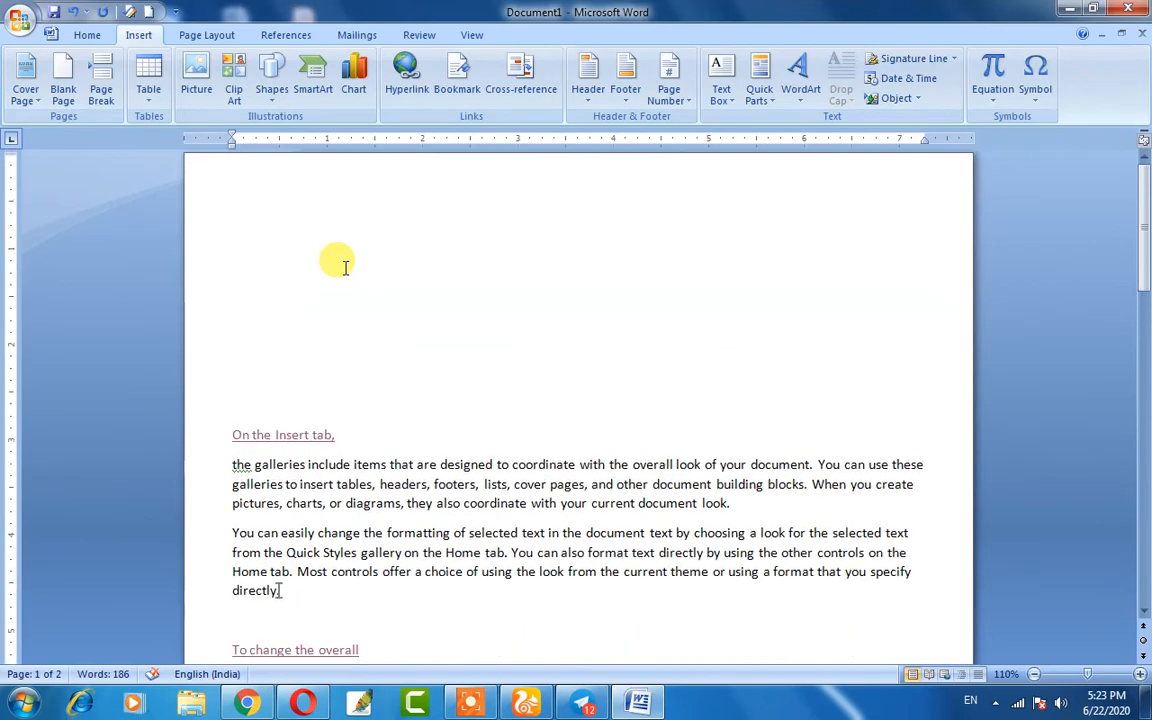
{"action": "scroll", "coordinate": [329, 283], "scroll_direction": "down", "scroll_amount": 9}
{"action": "scroll", "coordinate": [300, 265], "scroll_direction": "up", "scroll_amount": 2}
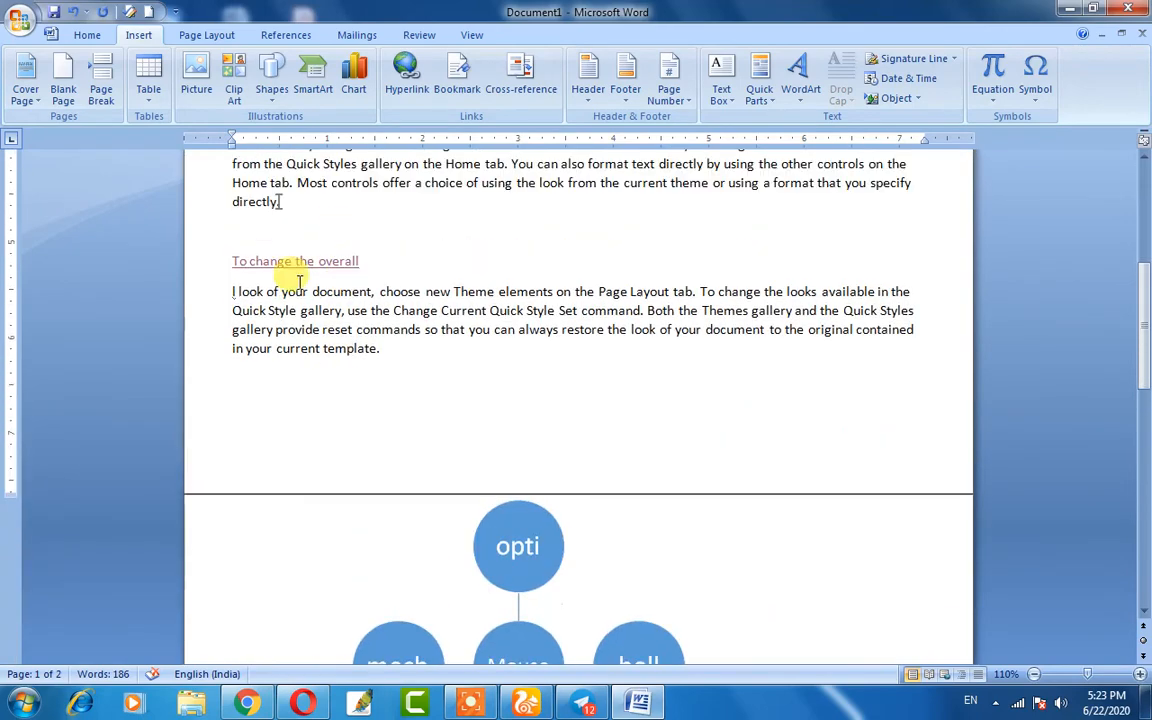
{"action": "left_click", "coordinate": [218, 238]}
{"action": "key", "text": "Return"}
{"action": "key", "text": "Return"}
{"action": "key", "text": "Return"}
{"action": "key", "text": "Return"}
{"action": "key", "text": "Return"}
{"action": "key", "text": "Return"}
{"action": "key", "text": "Return"}
{"action": "key", "text": "Return"}
{"action": "key", "text": "Return"}
{"action": "key", "text": "Return"}
{"action": "key", "text": "Return"}
{"action": "key", "text": "Return"}
{"action": "key", "text": "Return"}
{"action": "key", "text": "Return"}
{"action": "key", "text": "Return"}
{"action": "key", "text": "Return"}
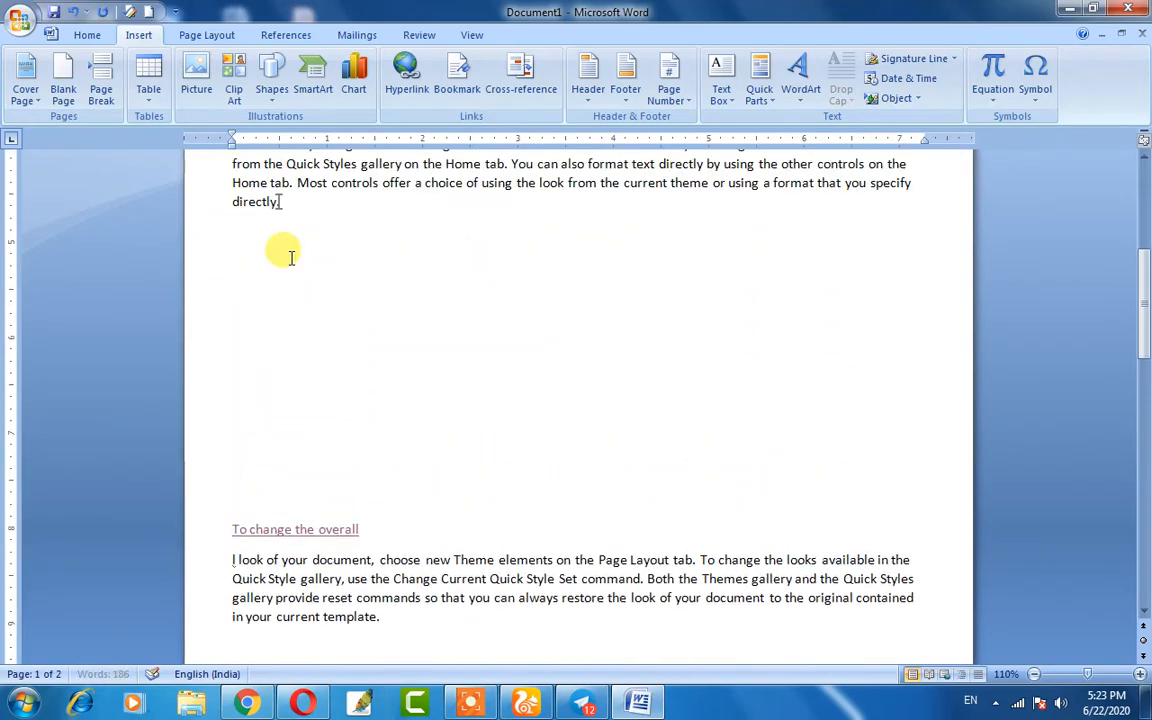
{"action": "scroll", "coordinate": [303, 257], "scroll_direction": "down", "scroll_amount": 8}
{"action": "key", "text": "Return"}
{"action": "key", "text": "Return"}
{"action": "key", "text": "Return"}
{"action": "key", "text": "Return"}
{"action": "key", "text": "Return"}
{"action": "key", "text": "Return"}
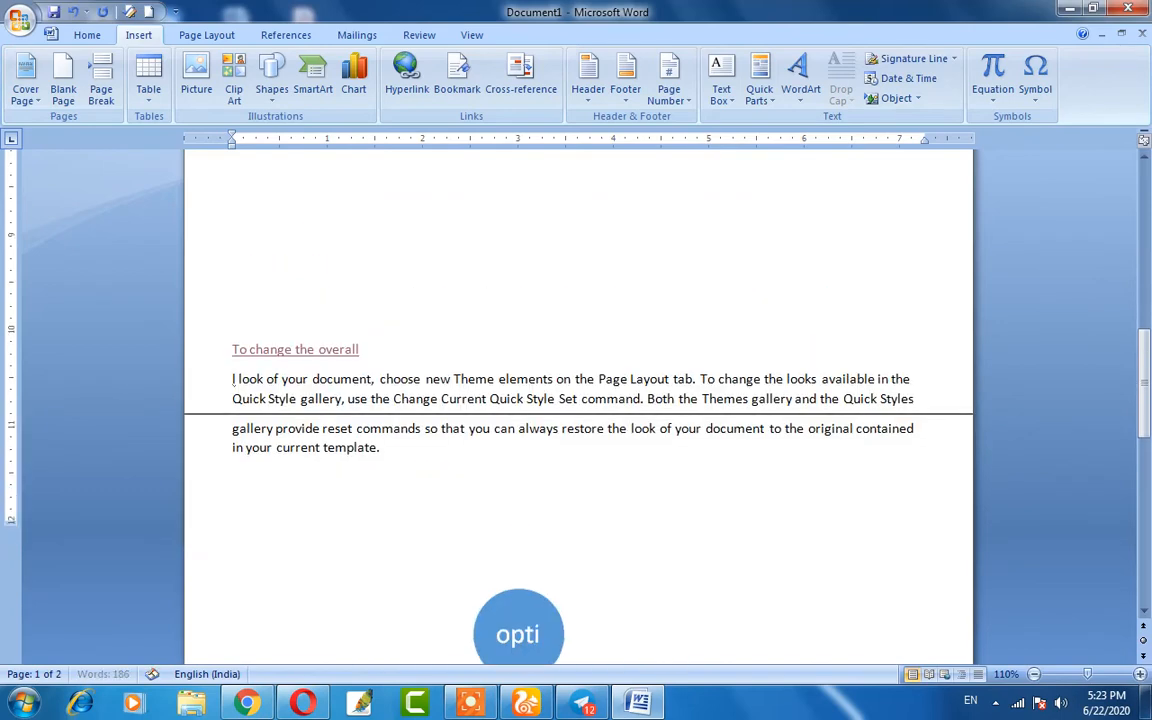
- Apply the Heading 1 style to the "On the Insert tab," line
{"action": "scroll", "coordinate": [360, 347], "scroll_direction": "up", "scroll_amount": 11}
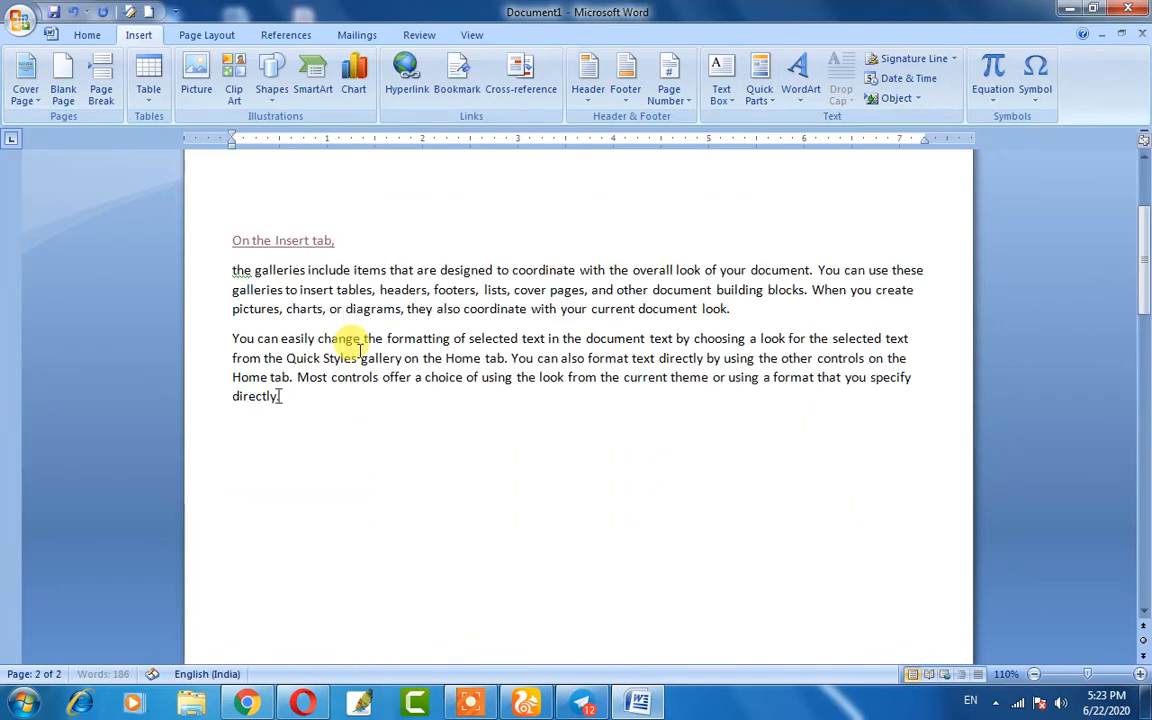
{"action": "scroll", "coordinate": [335, 192], "scroll_direction": "down", "scroll_amount": 3}
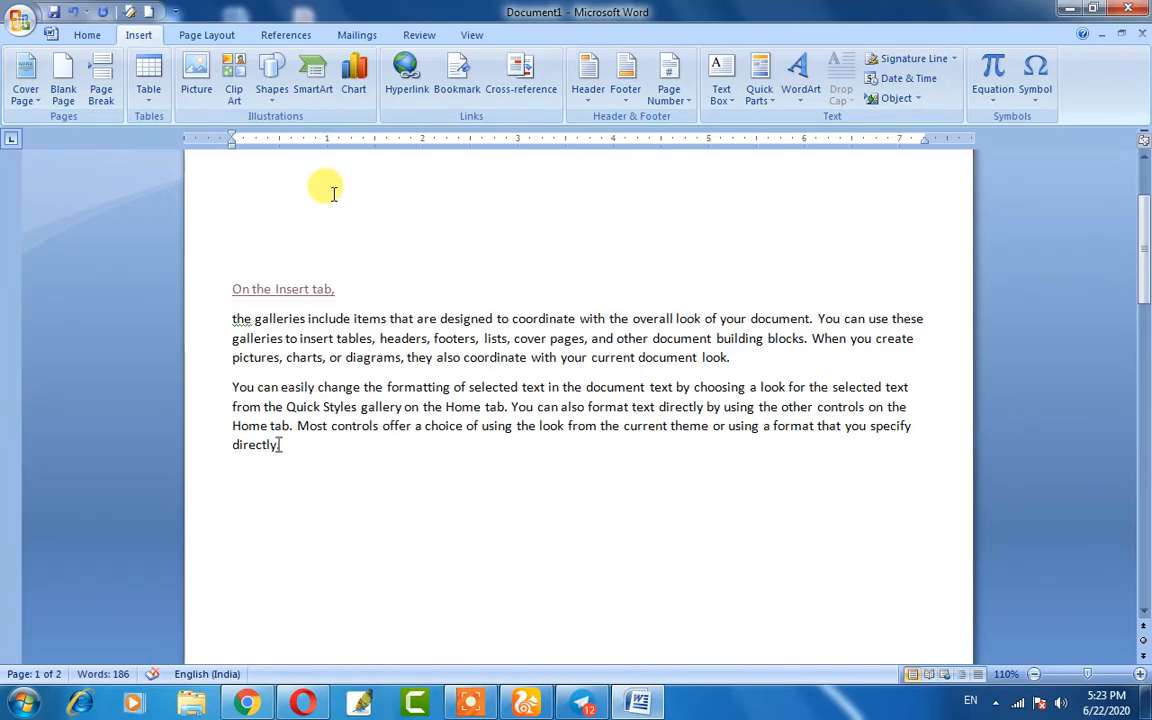
{"action": "scroll", "coordinate": [316, 283], "scroll_direction": "up", "scroll_amount": 3}
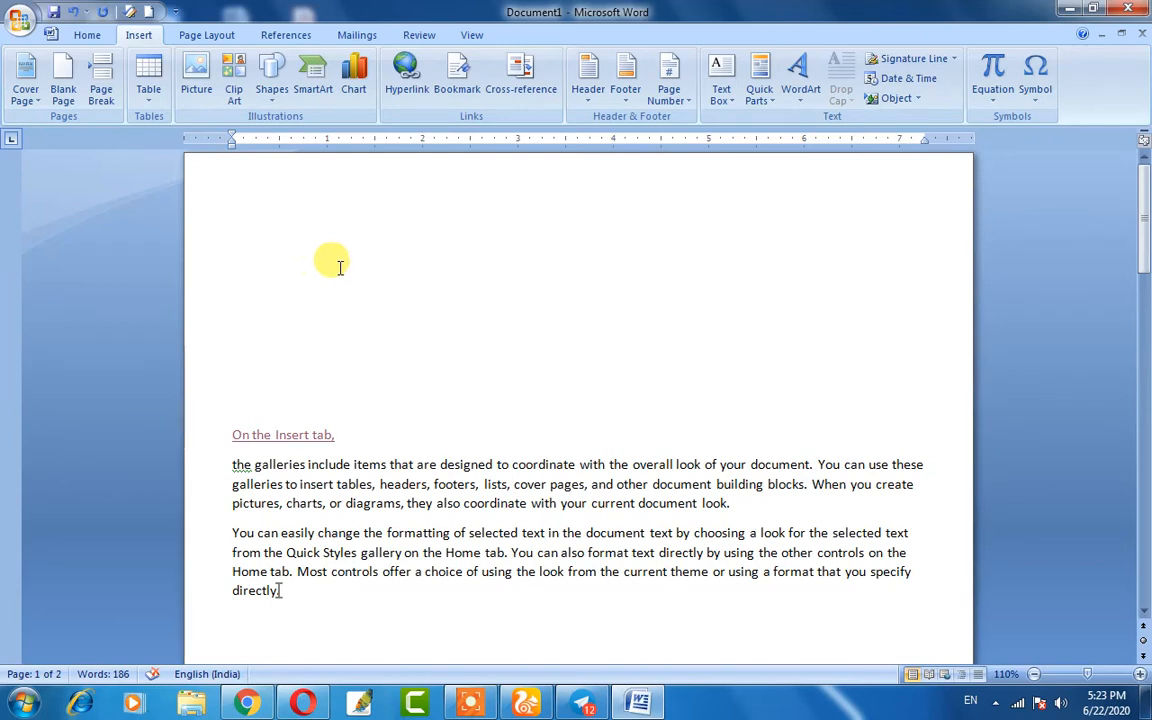
{"action": "scroll", "coordinate": [355, 260], "scroll_direction": "down", "scroll_amount": 2}
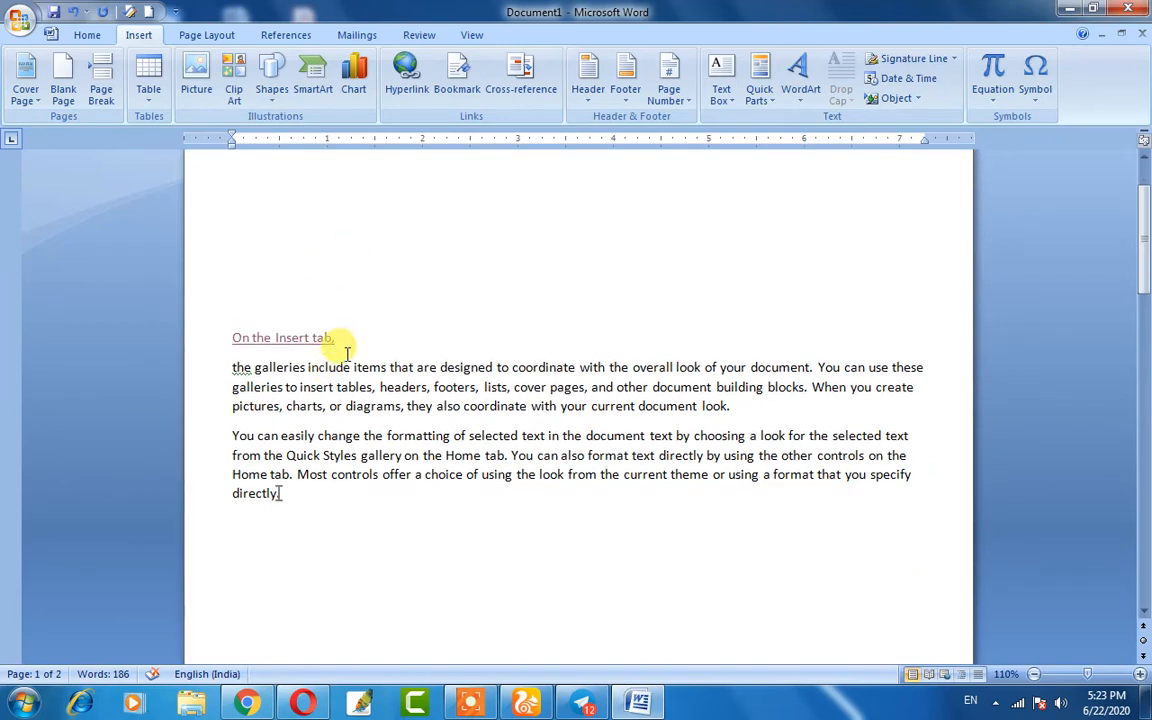
{"action": "left_click_drag", "start_coordinate": [341, 338], "coordinate": [234, 338]}
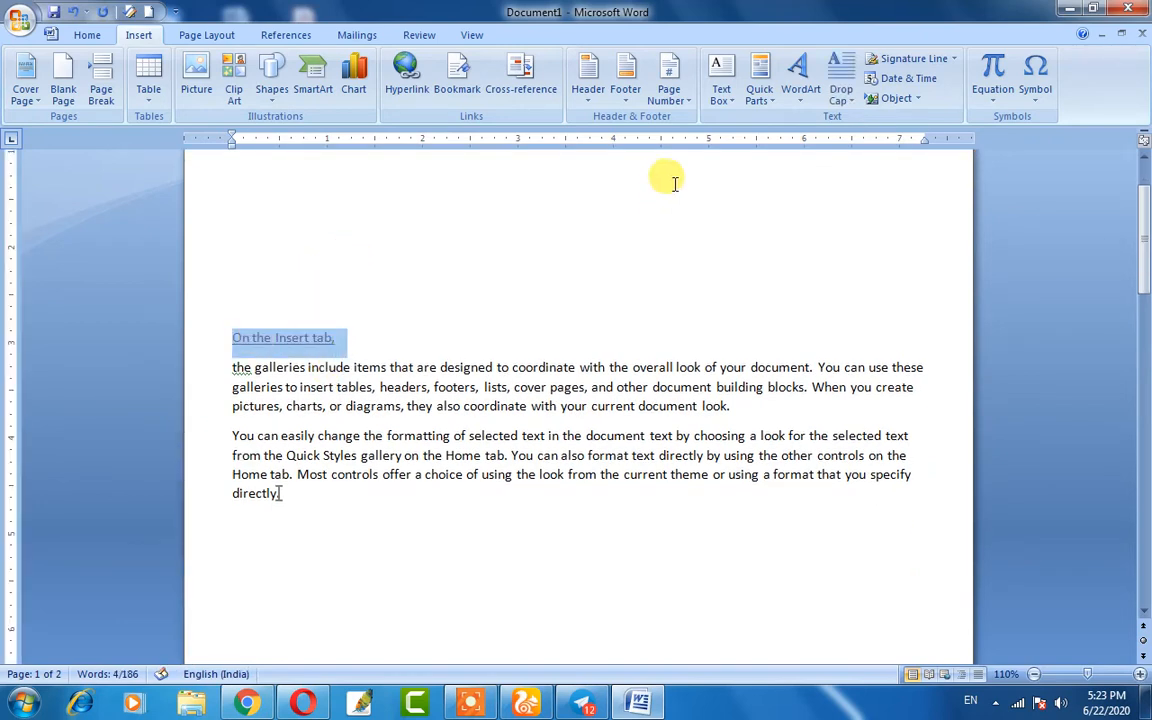
{"action": "left_click", "coordinate": [88, 36]}
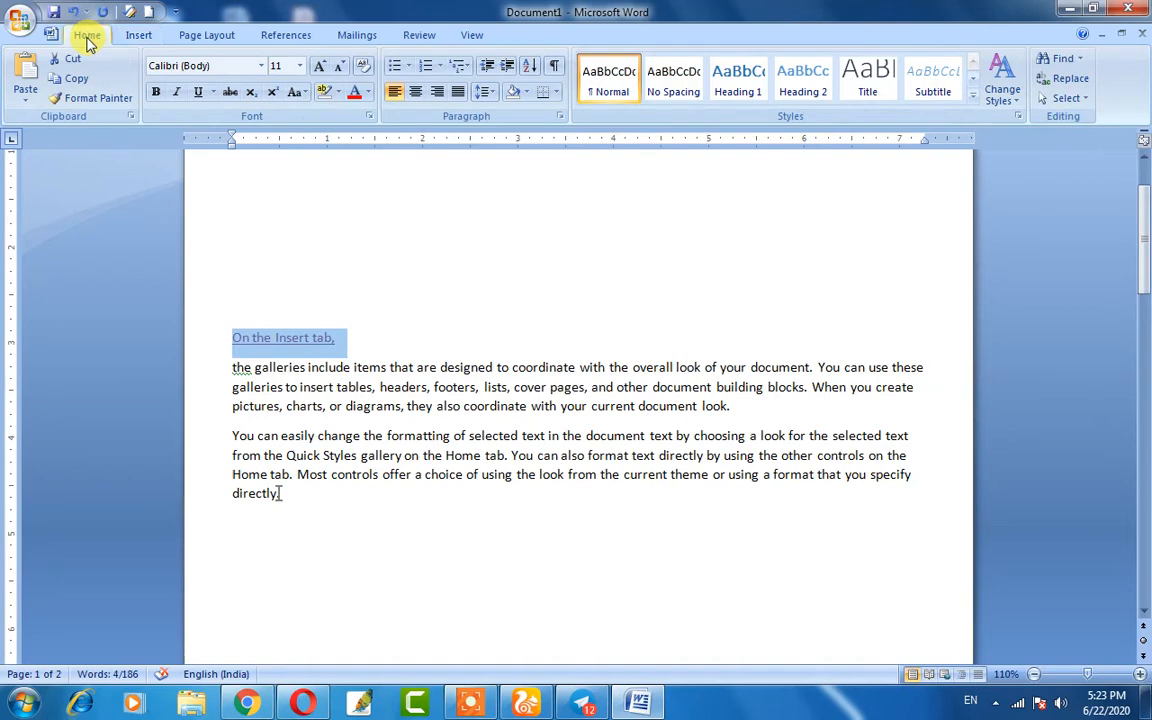
{"action": "left_click", "coordinate": [740, 90]}
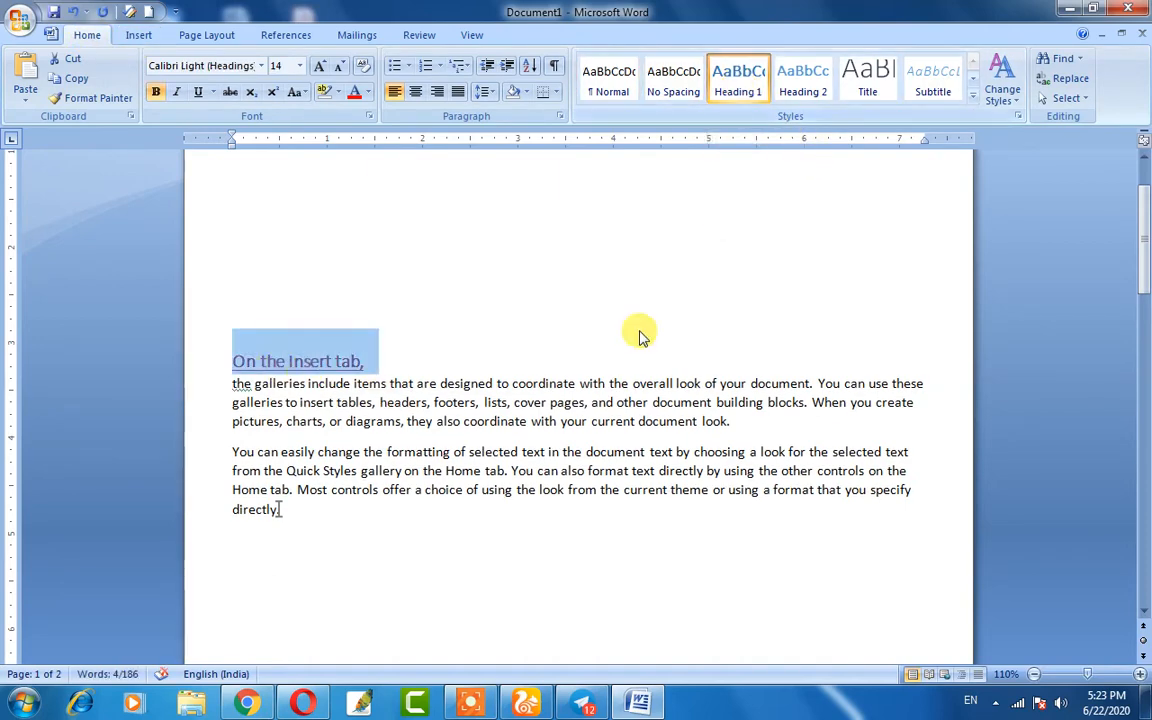
- Apply the Heading 1 style to the "To change the overall" line
{"action": "scroll", "coordinate": [373, 419], "scroll_direction": "down", "scroll_amount": 12}
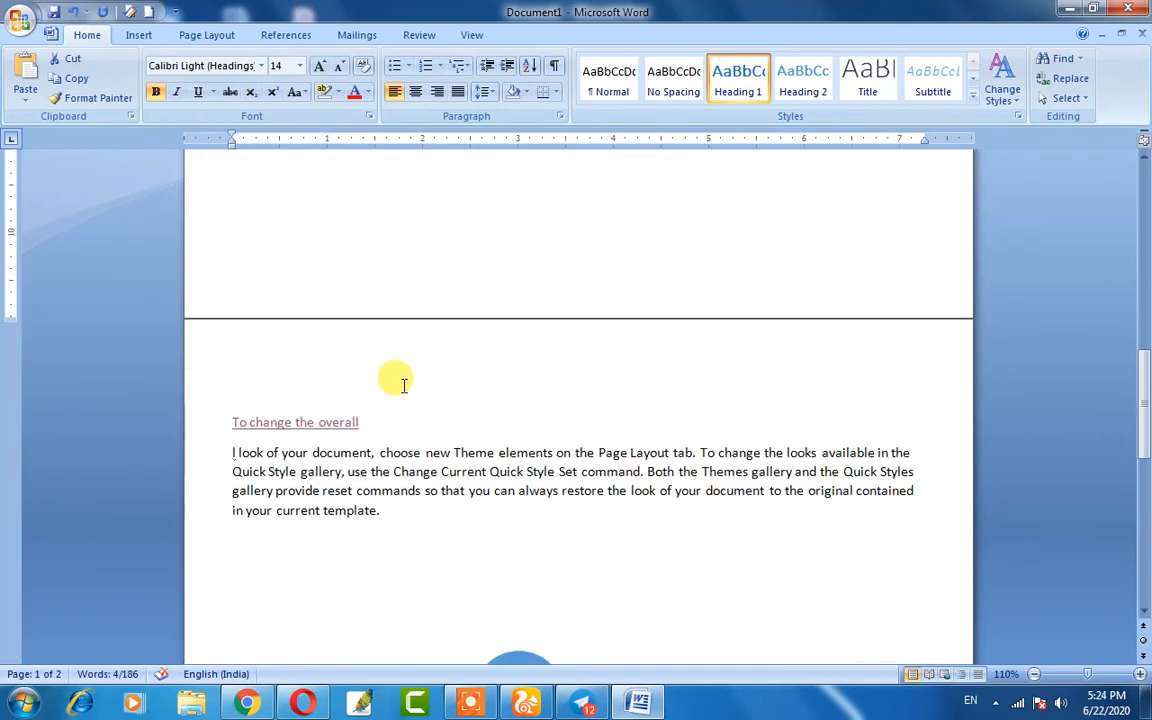
{"action": "left_click_drag", "start_coordinate": [362, 422], "coordinate": [226, 410]}
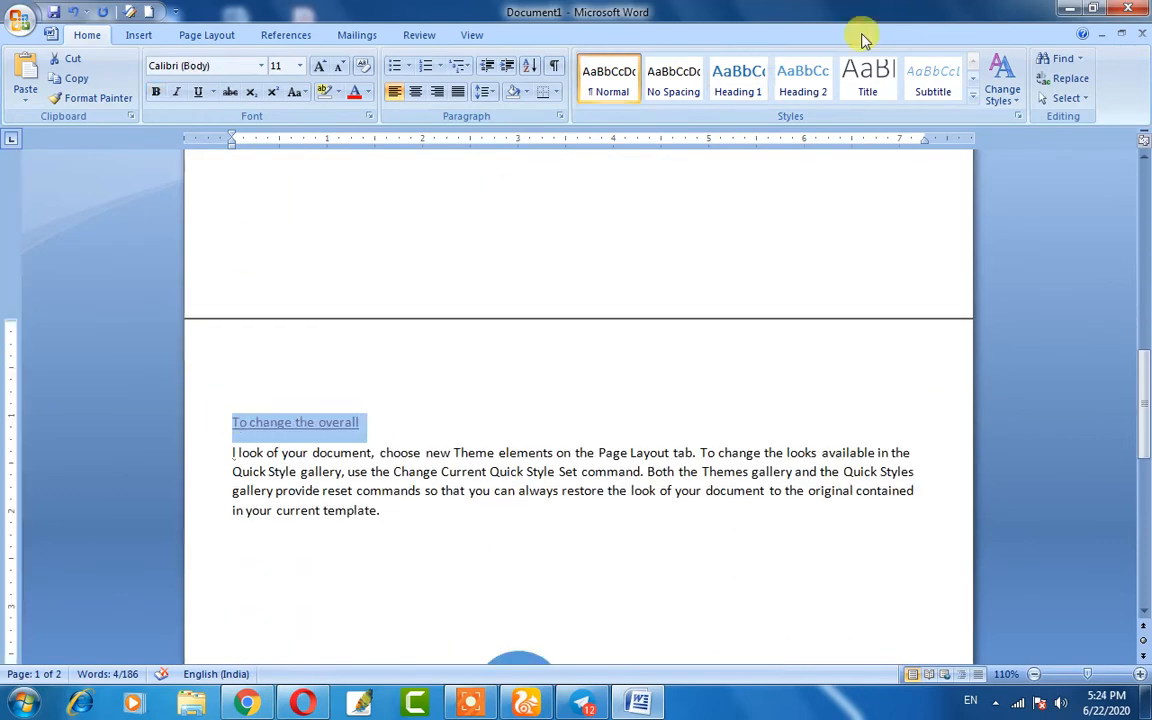
{"action": "left_click", "coordinate": [745, 87]}
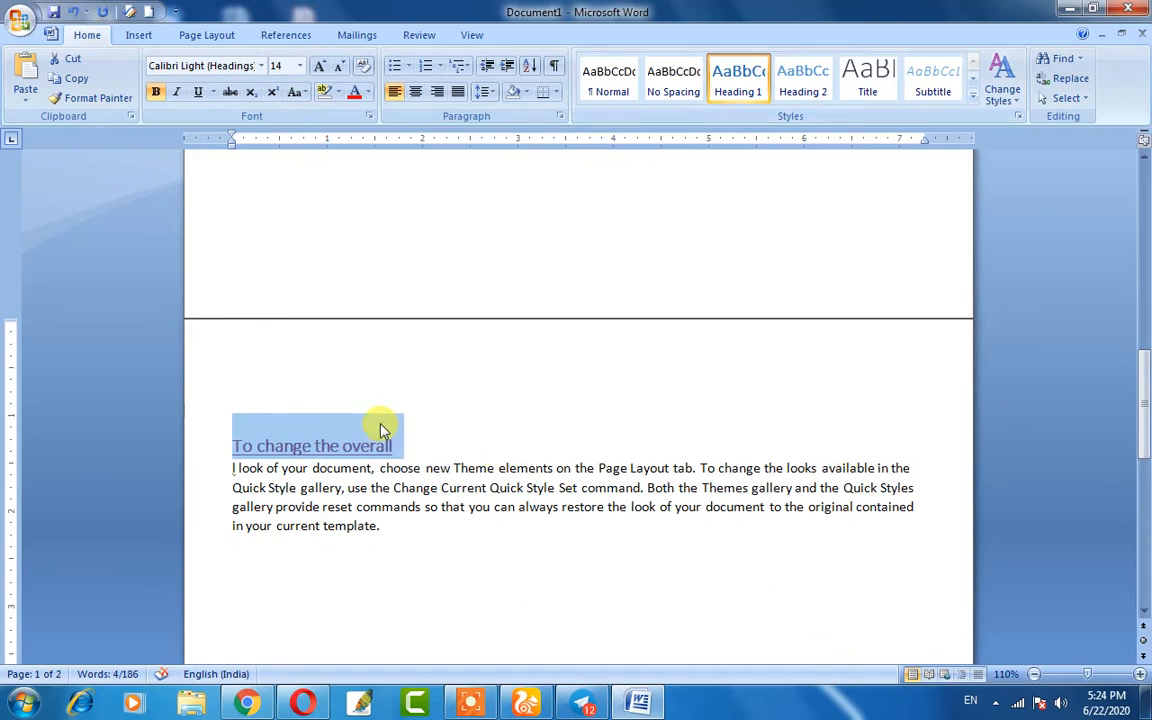
- Enter the title "Table of Content" on the blank line at the start of the document, followed by a new line
{"action": "scroll", "coordinate": [380, 430], "scroll_direction": "up", "scroll_amount": 12}
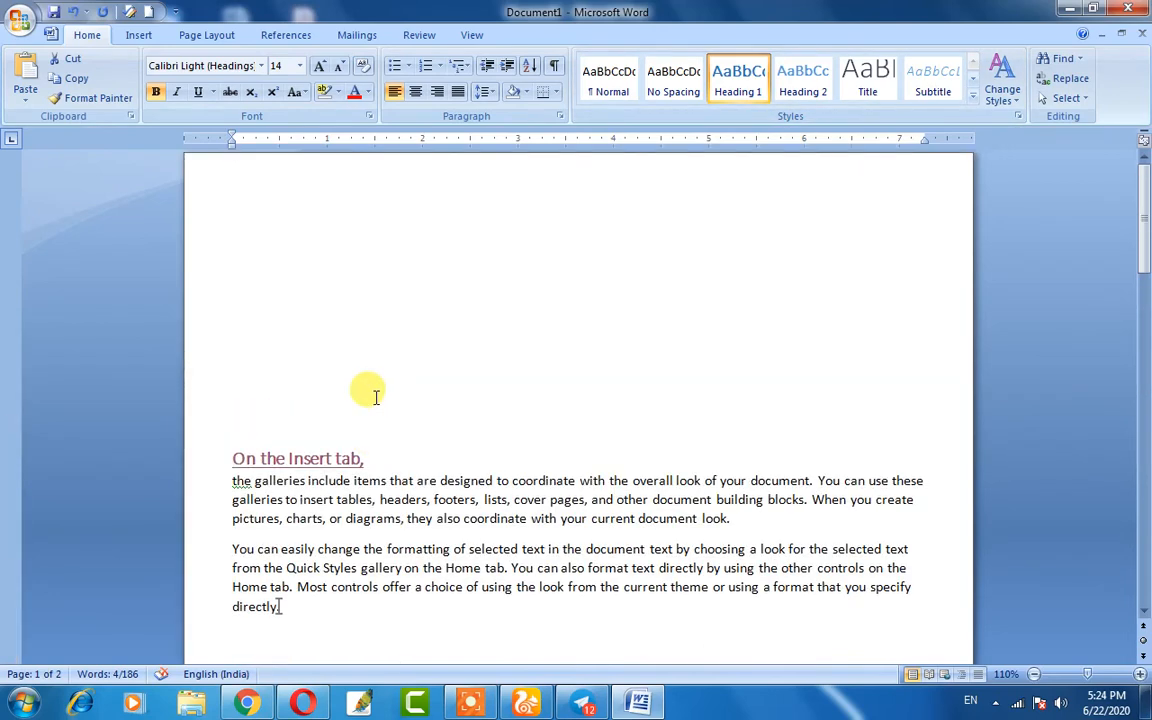
{"action": "left_click", "coordinate": [301, 251]}
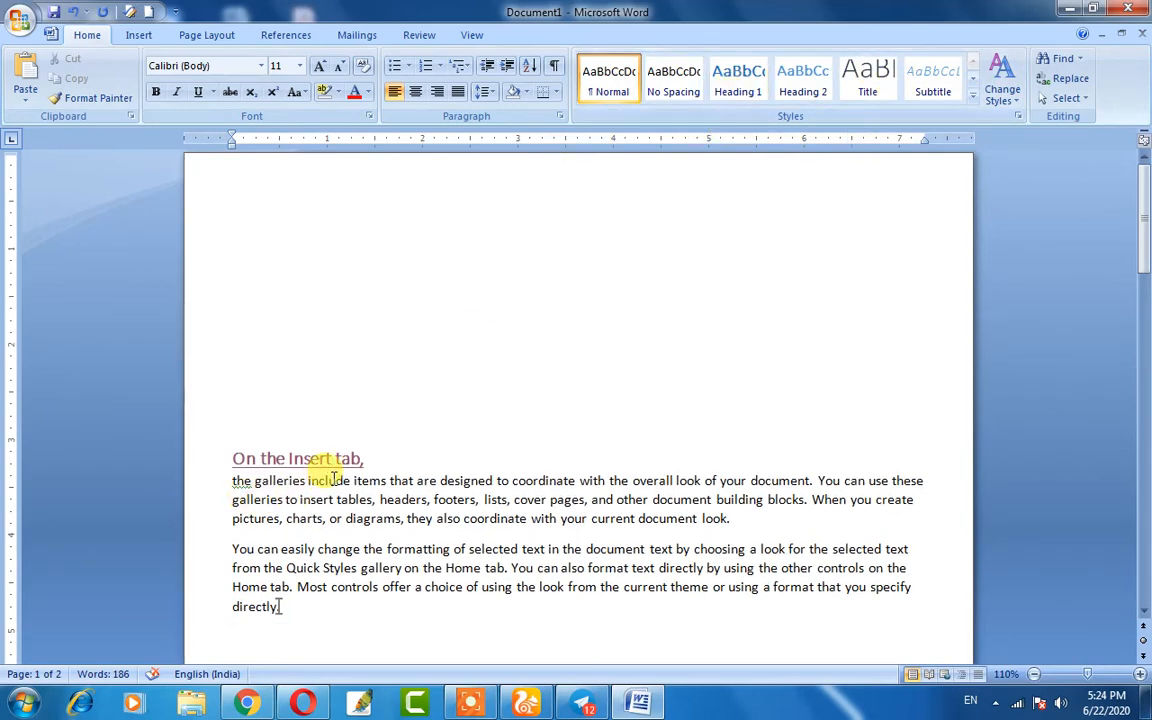
{"action": "scroll", "coordinate": [330, 450], "scroll_direction": "down", "scroll_amount": 15}
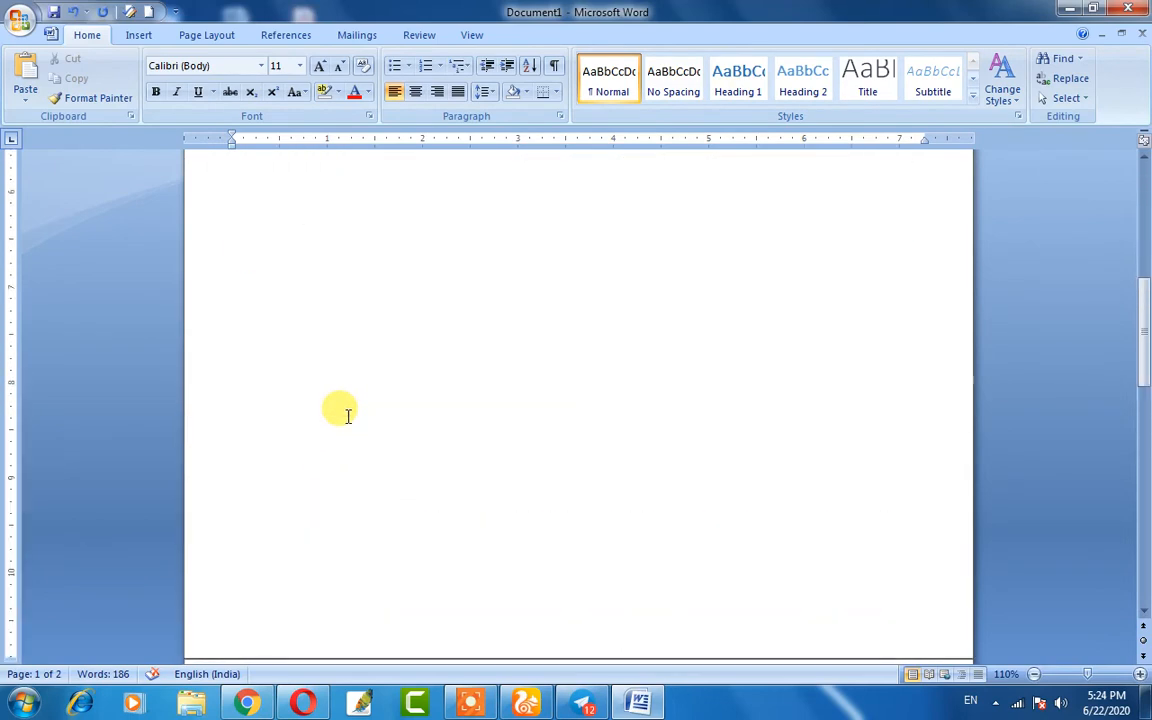
{"action": "scroll", "coordinate": [348, 416], "scroll_direction": "up", "scroll_amount": 9}
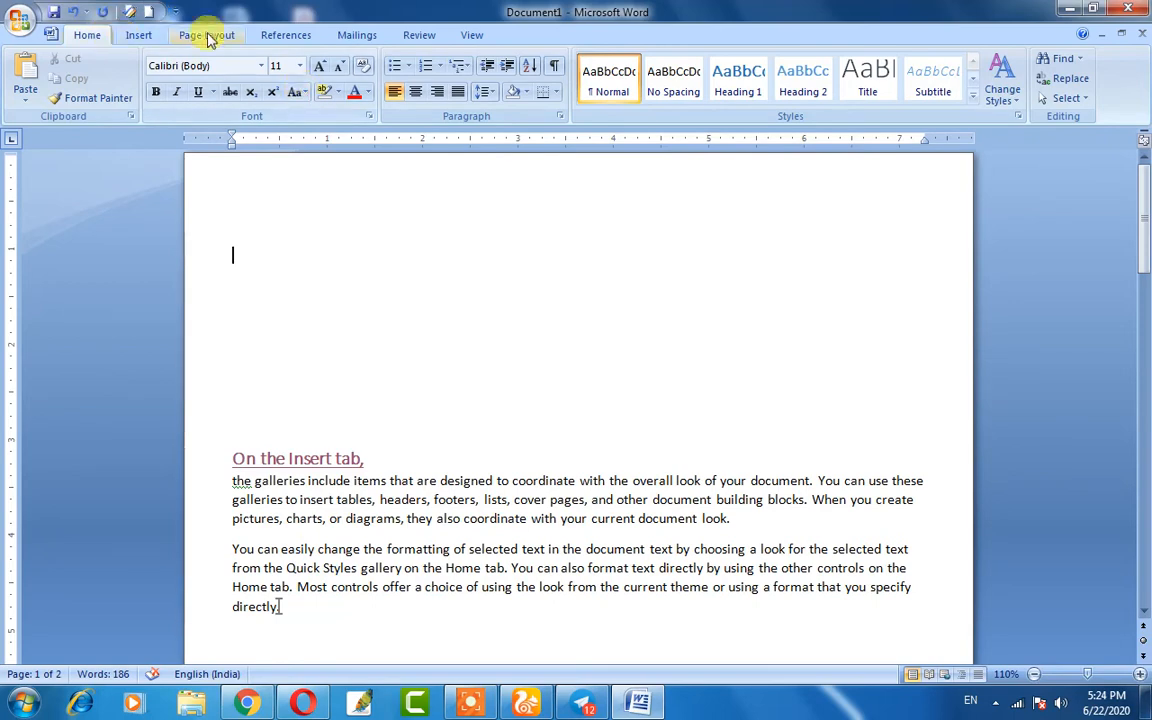
{"action": "left_click", "coordinate": [138, 36]}
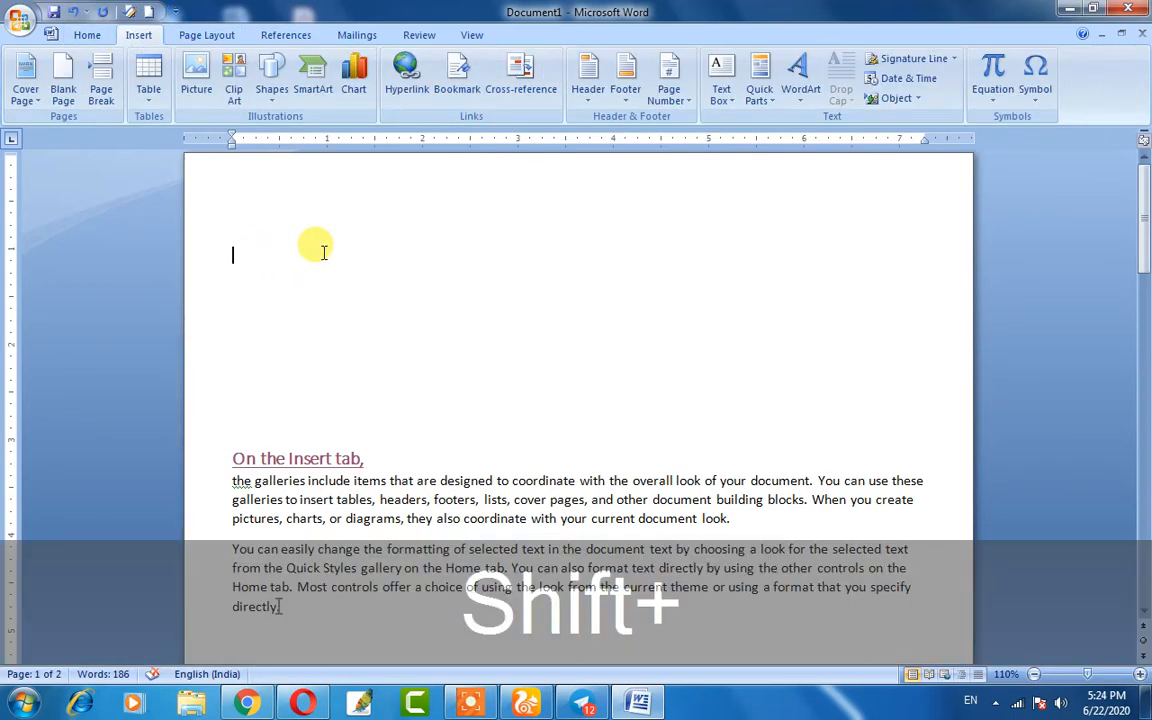
{"action": "type", "text": "Tabl"}
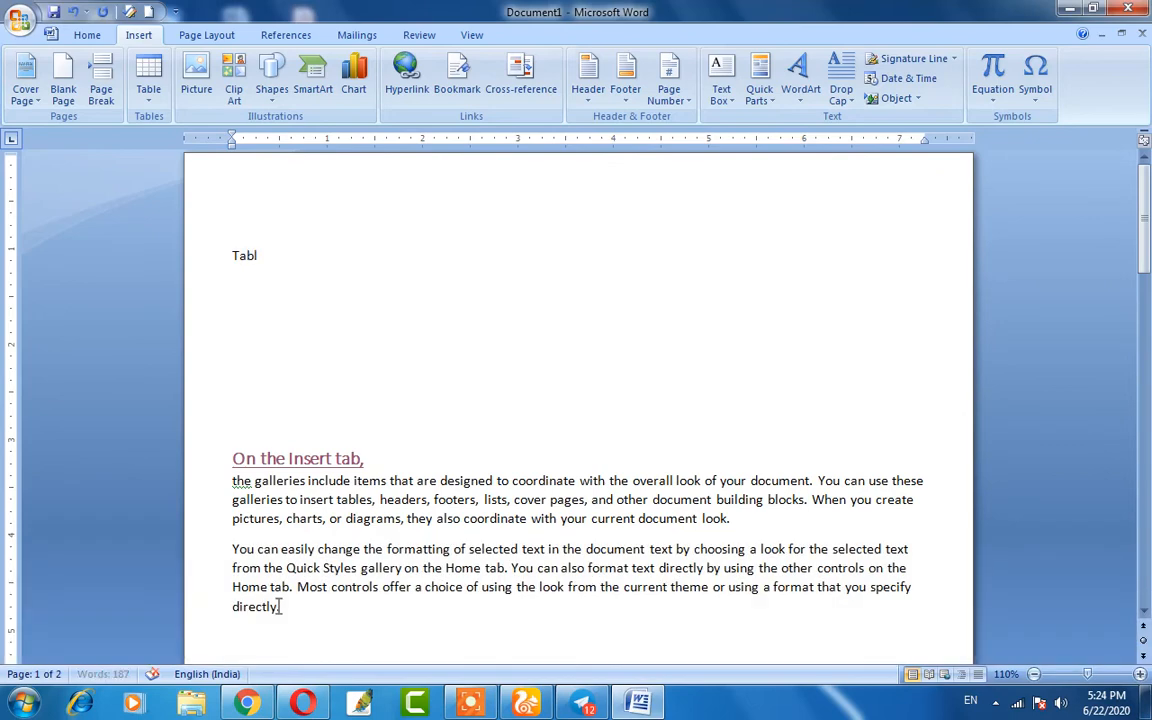
{"action": "type", "text": "e ofContent"}
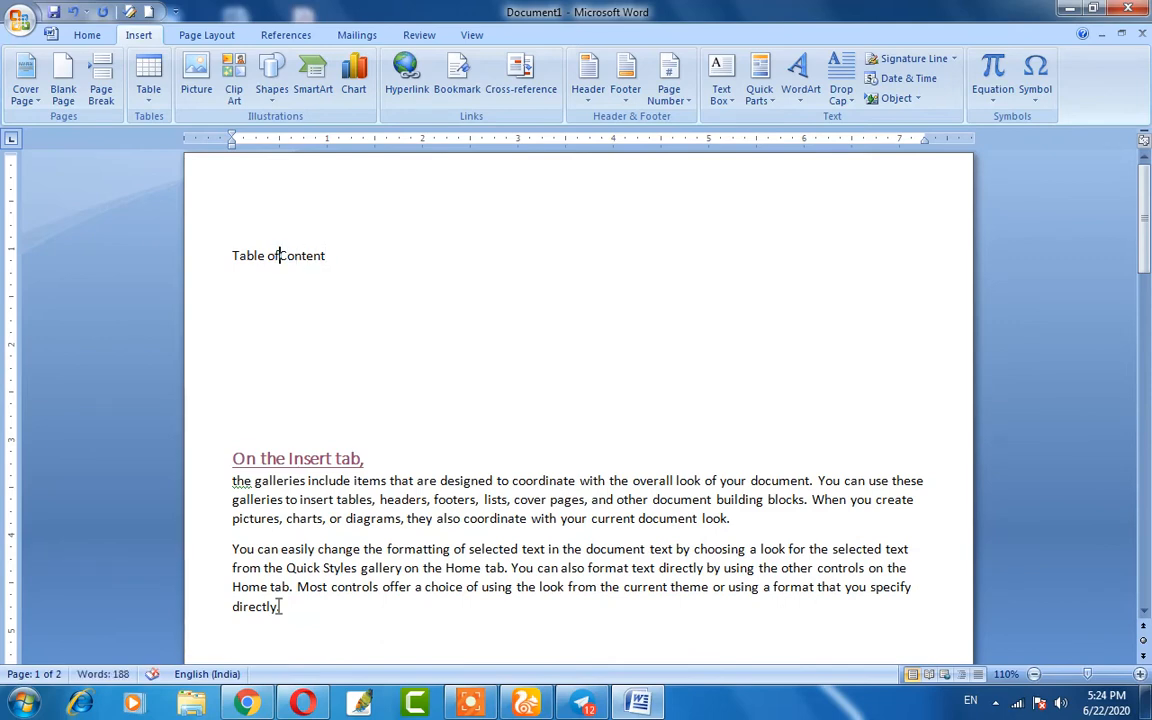
{"action": "key", "text": "Return"}
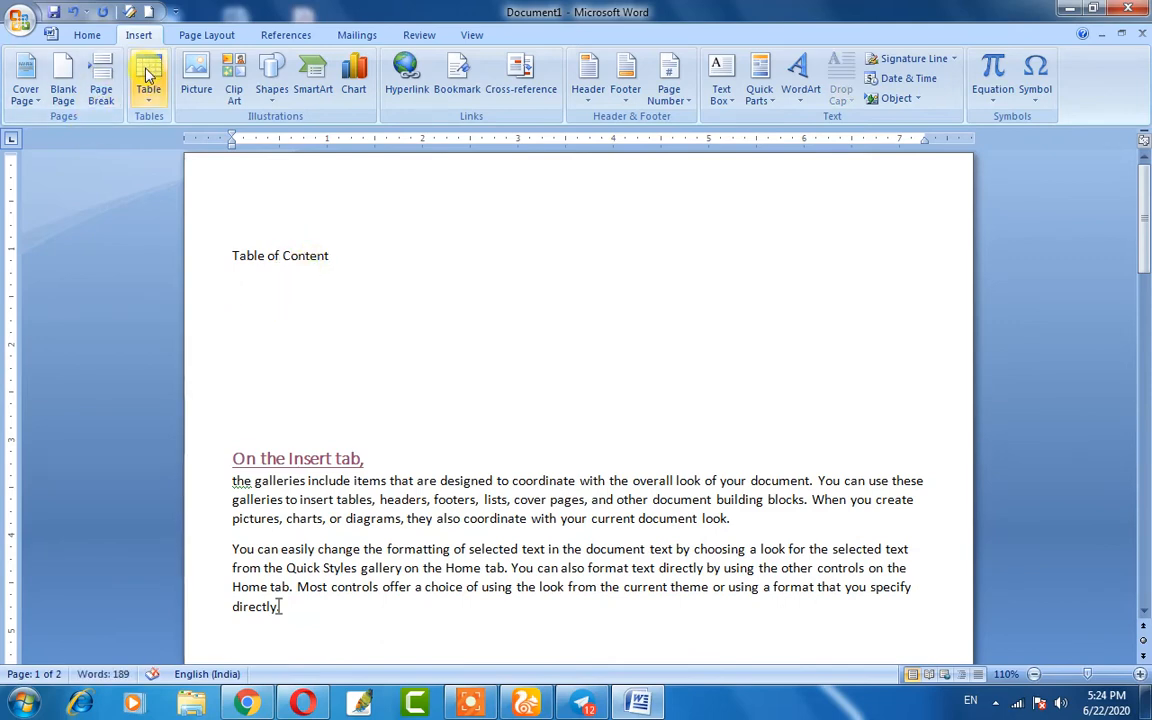
- Insert a 3x2 table below the "Table of Content" title and fill its header row with "Sr. no", "Subject" and "Page No"
{"action": "left_click", "coordinate": [148, 88]}
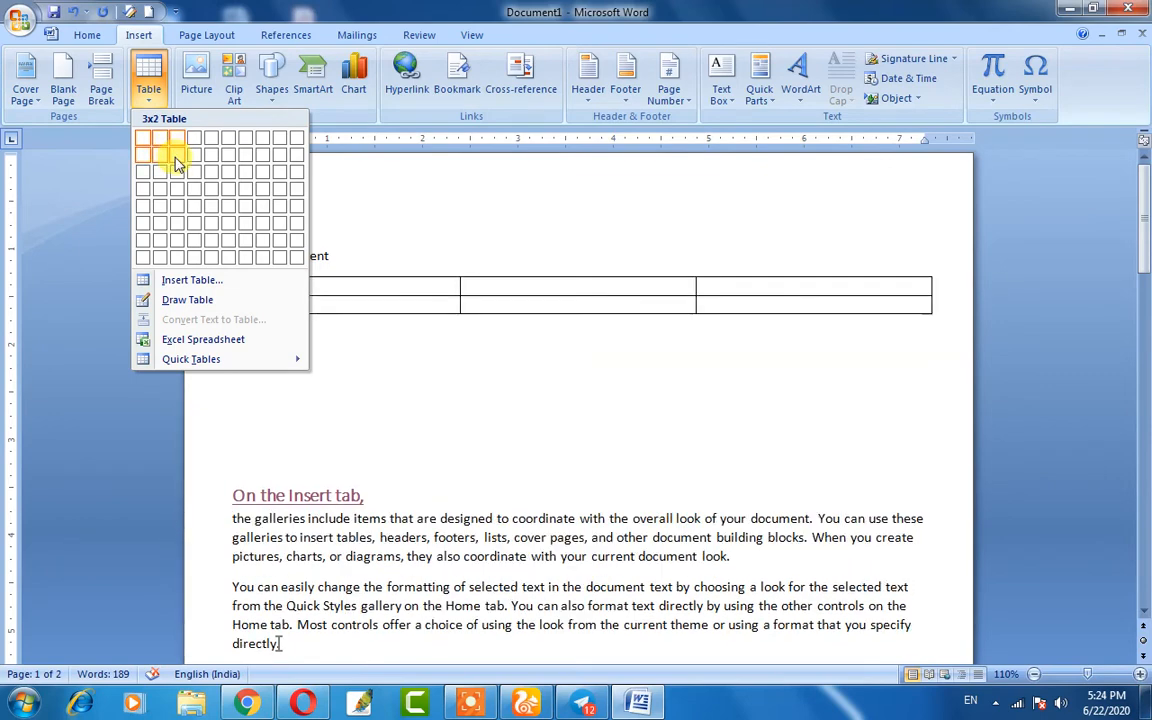
{"action": "left_click", "coordinate": [175, 162]}
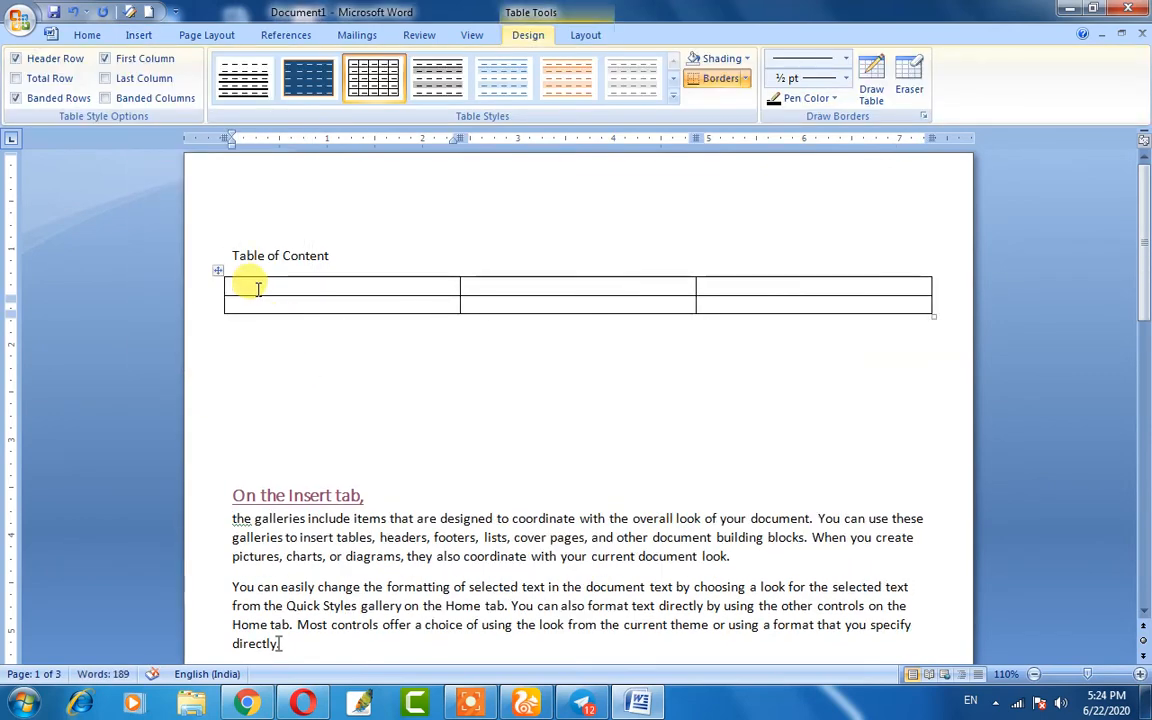
{"action": "type", "text": "s"}
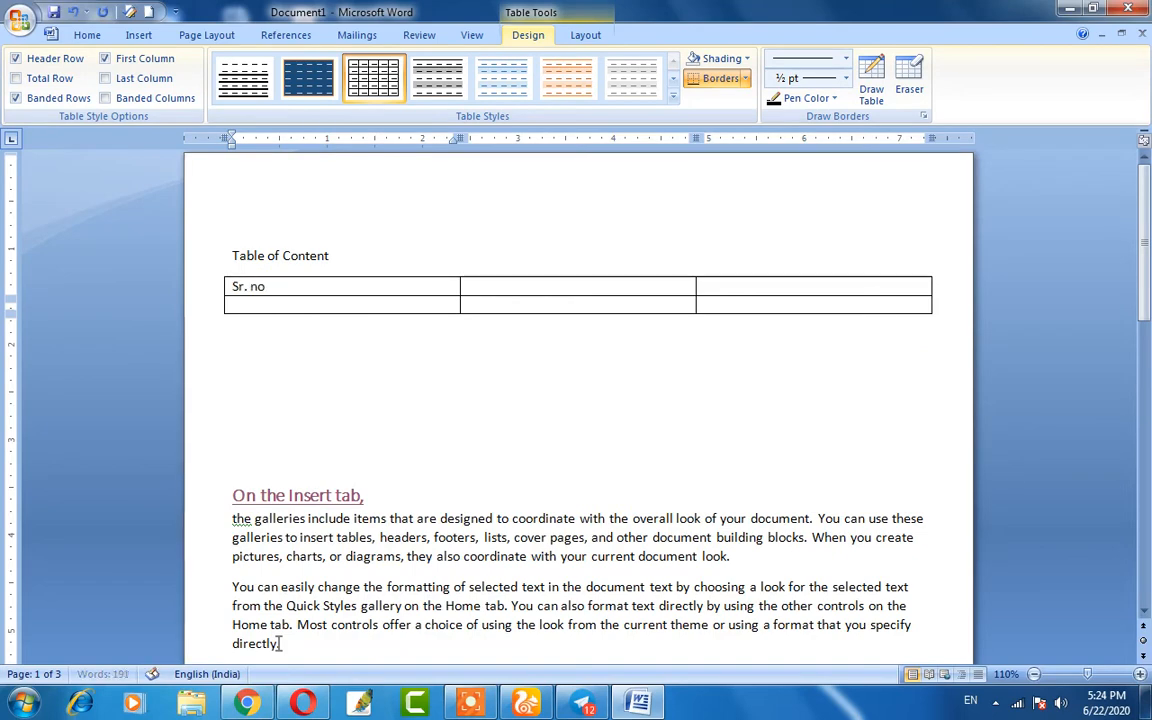
{"action": "key", "text": "Tab"}
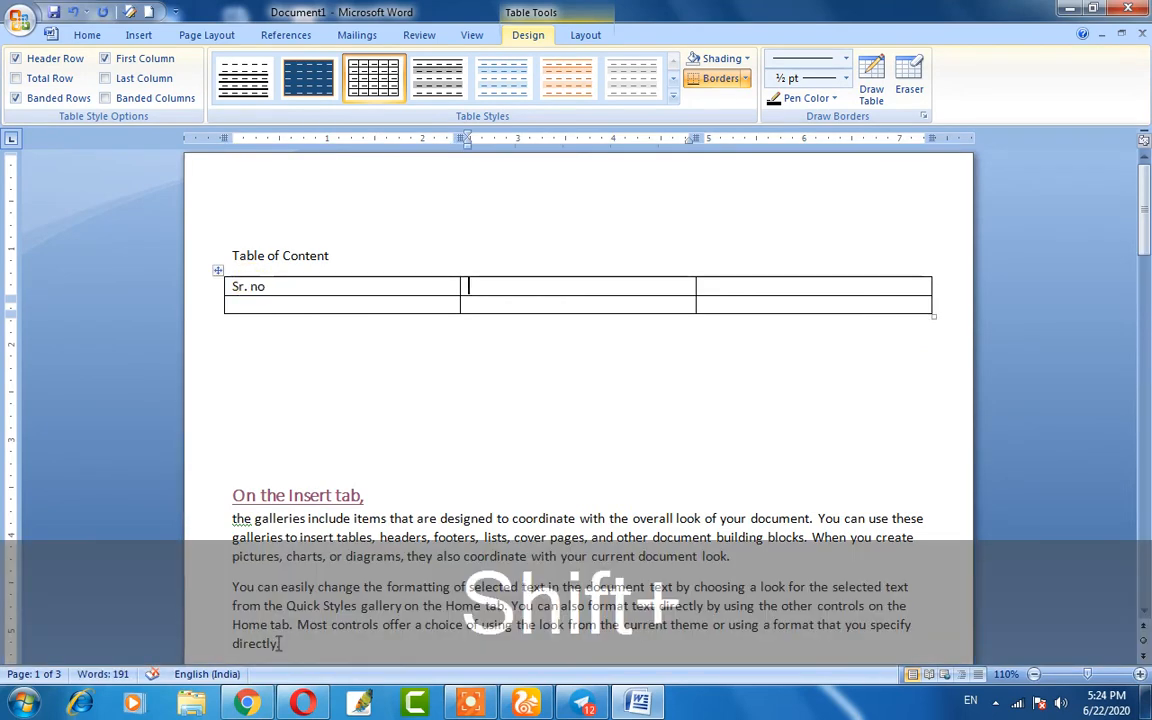
{"action": "type", "text": "Subje"}
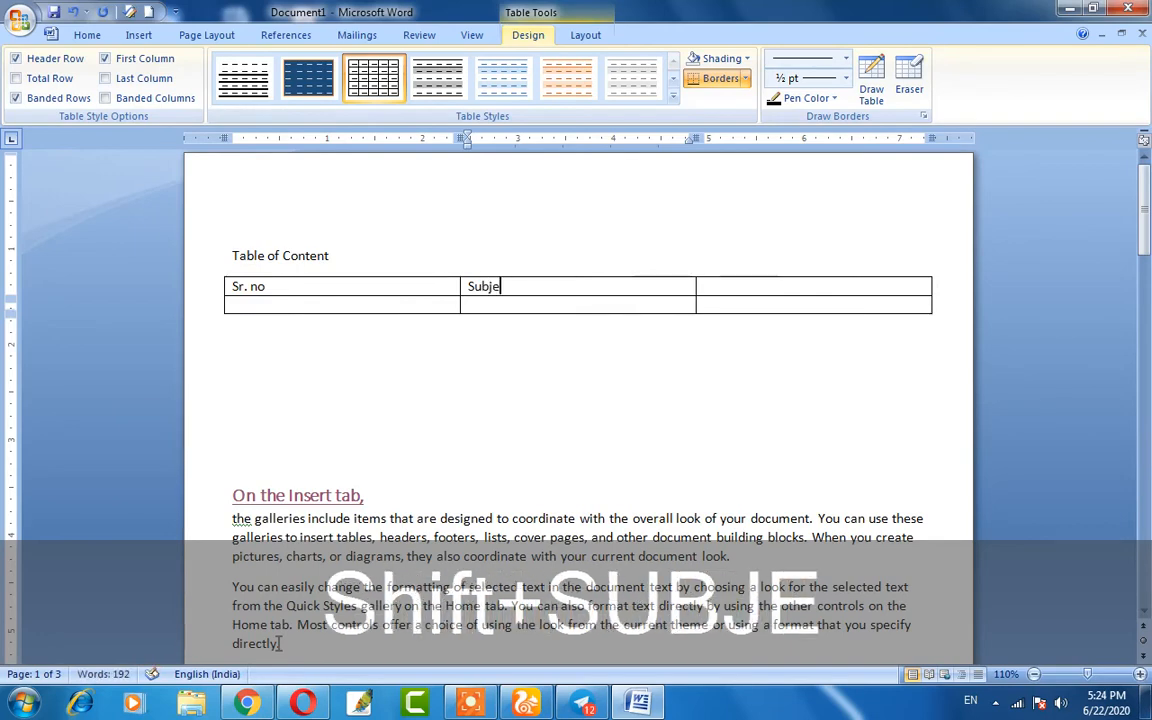
{"action": "type", "text": "ct"}
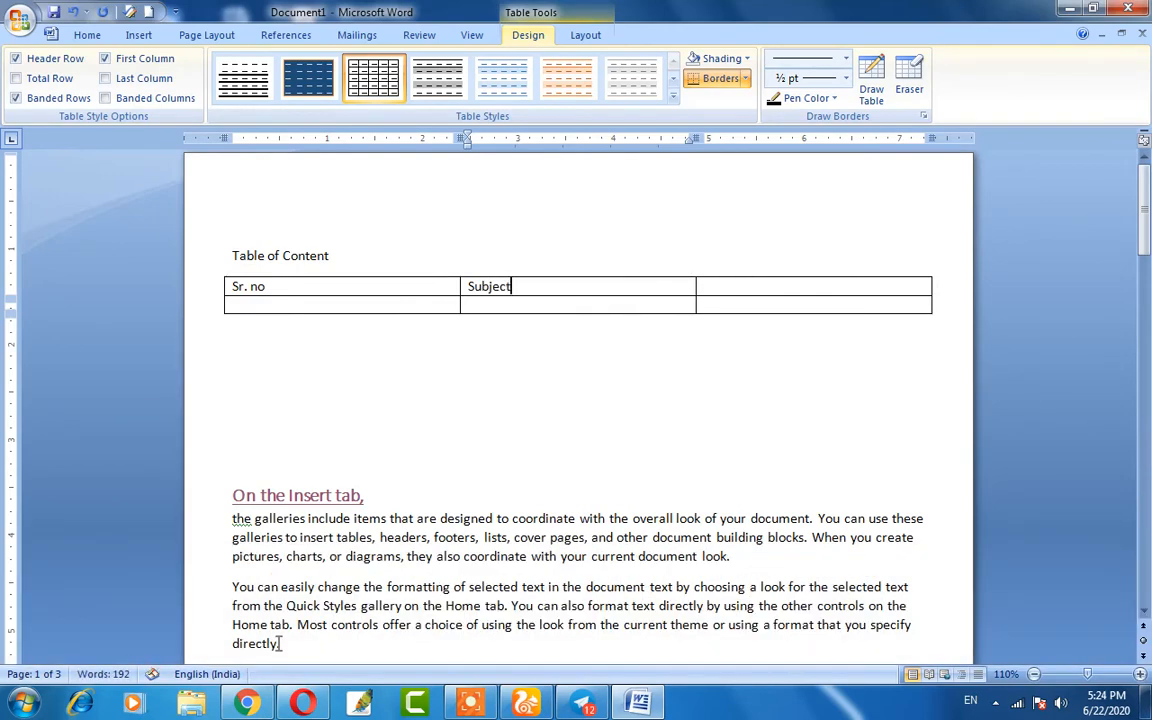
{"action": "key", "text": "Tab"}
{"action": "type", "text": "Pa"}
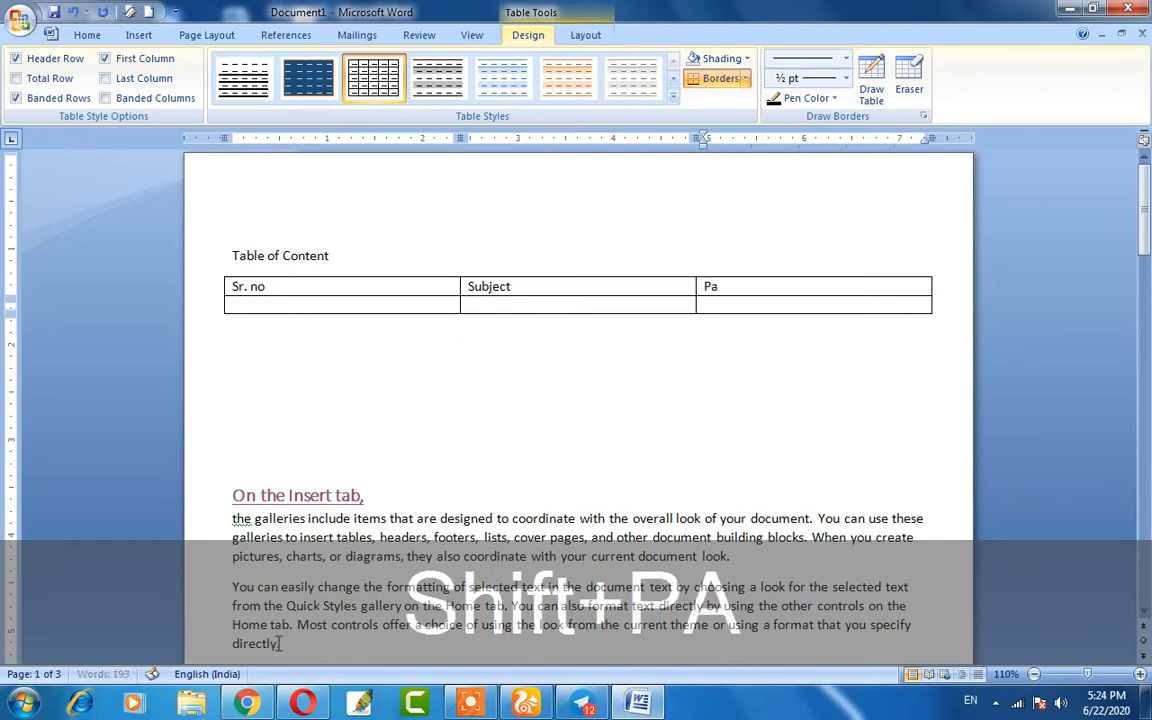
{"action": "type", "text": "ge No"}
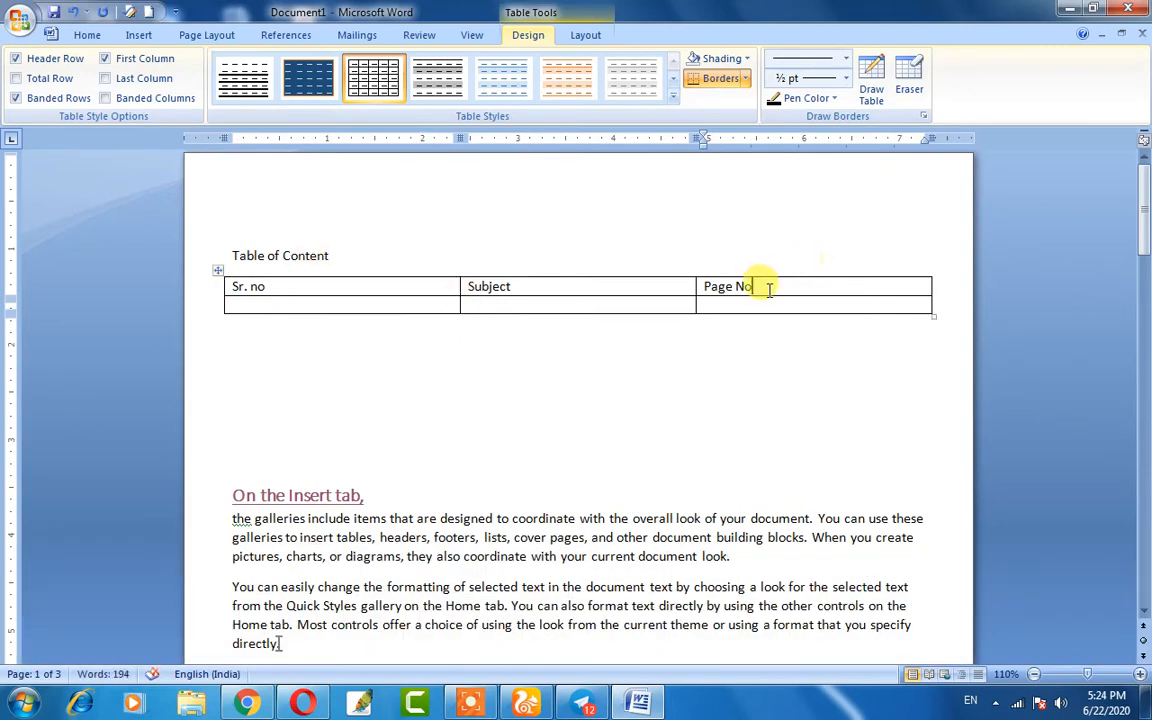
- Enter 01 under Sr. no and insert a heading-text cross-reference to "On the Insert tab," in the Subject cell beside it
{"action": "key", "text": "Tab"}
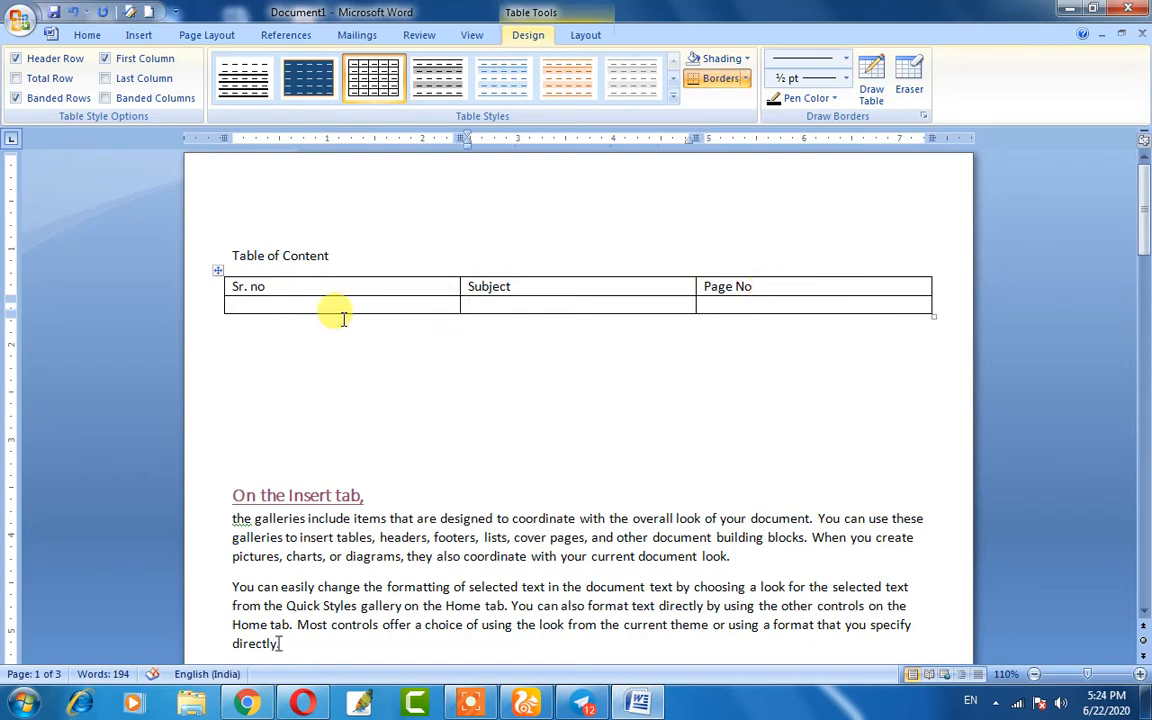
{"action": "type", "text": "01"}
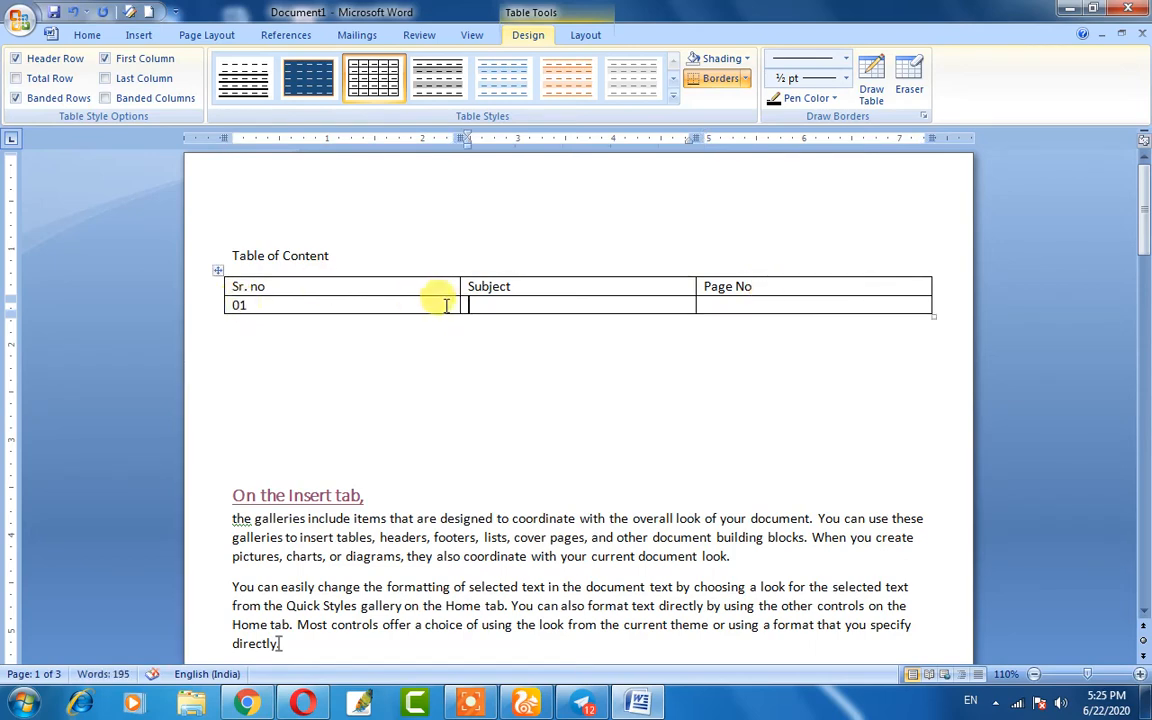
{"action": "left_click", "coordinate": [87, 38]}
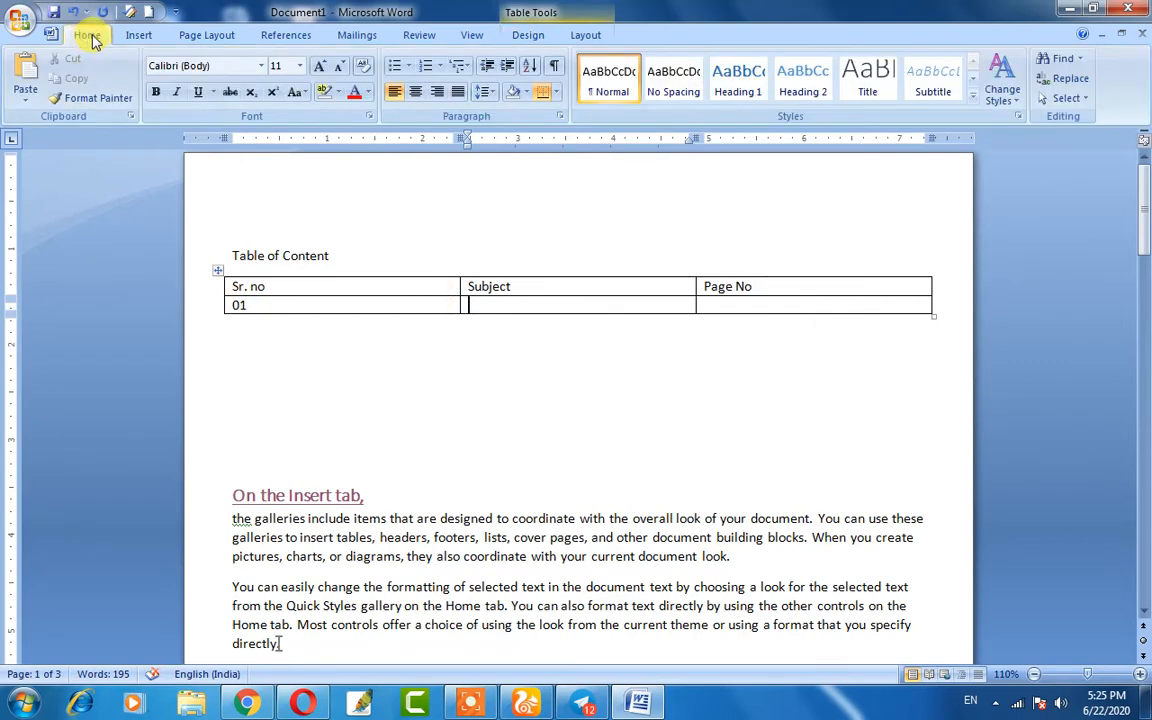
{"action": "left_click", "coordinate": [138, 38]}
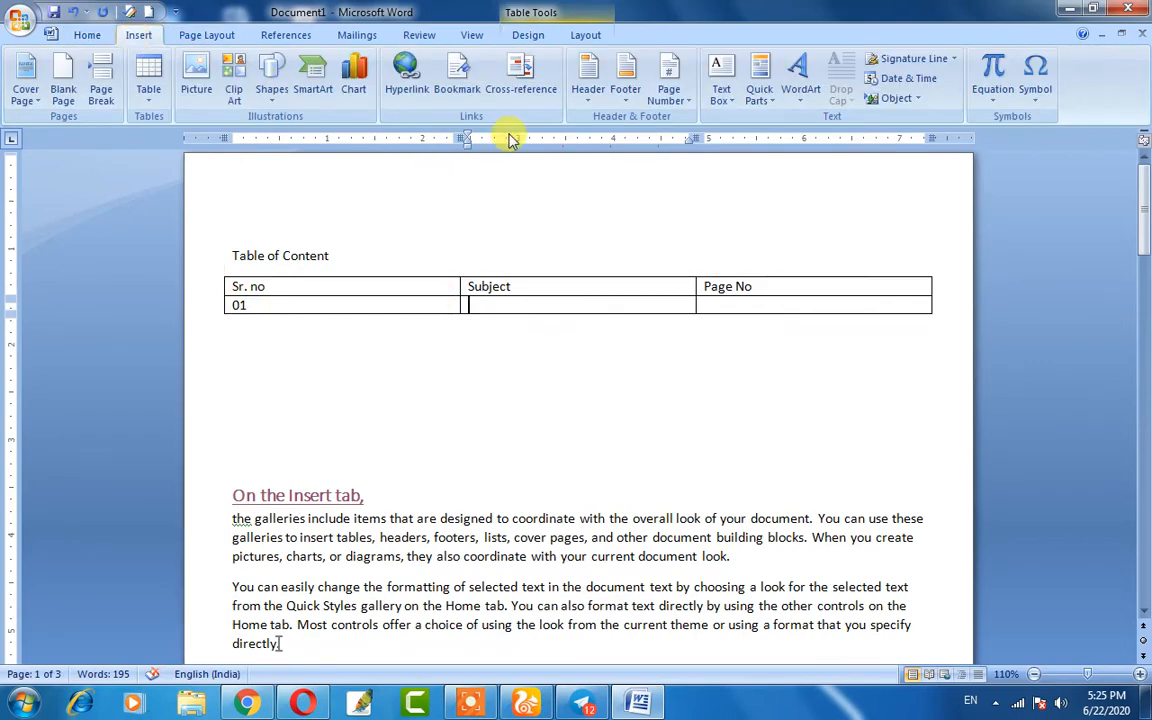
{"action": "left_click", "coordinate": [520, 92]}
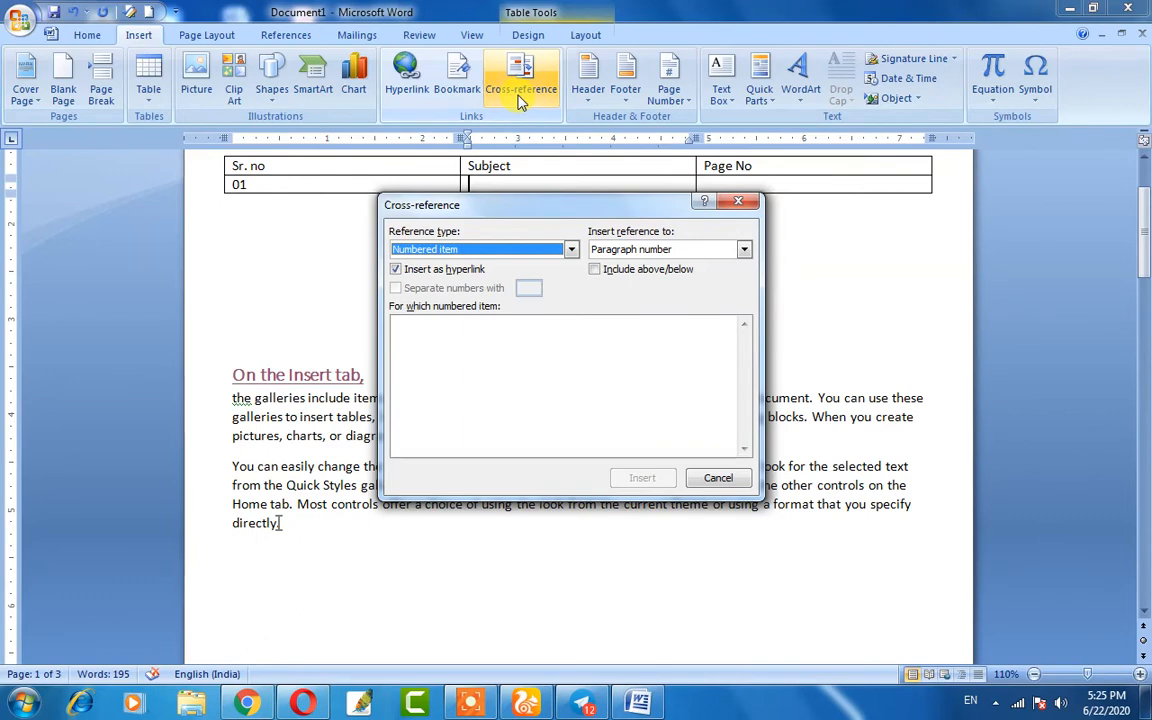
{"action": "left_click", "coordinate": [470, 249]}
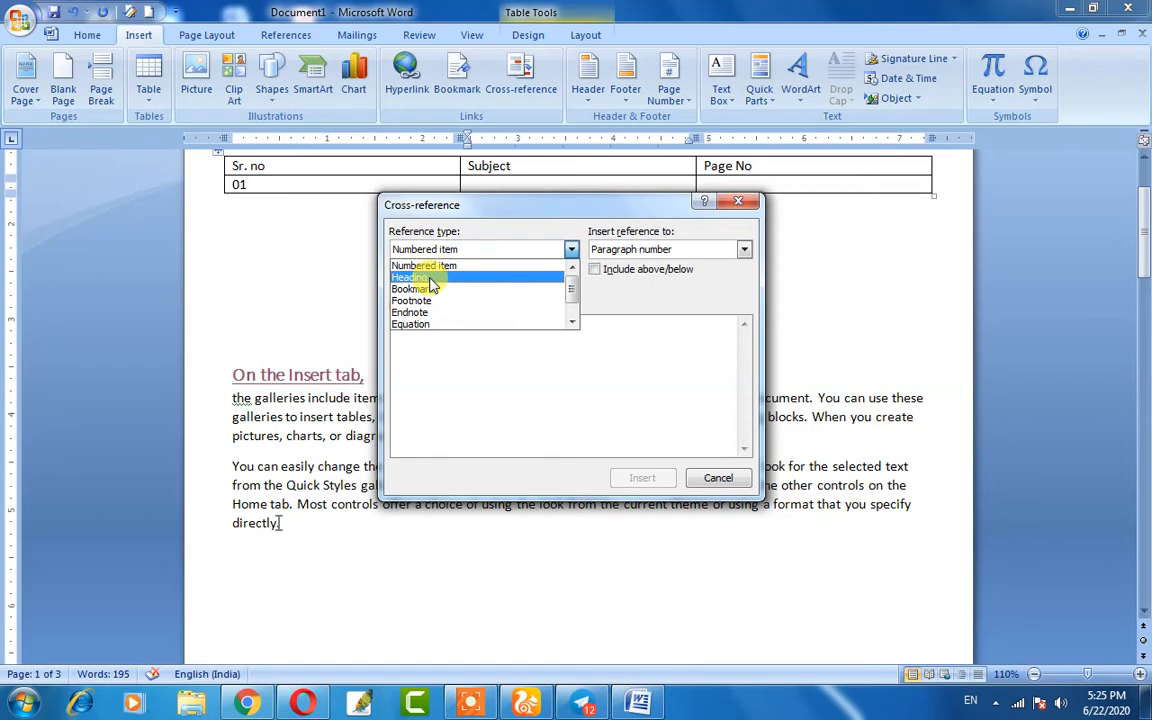
{"action": "left_click", "coordinate": [432, 278]}
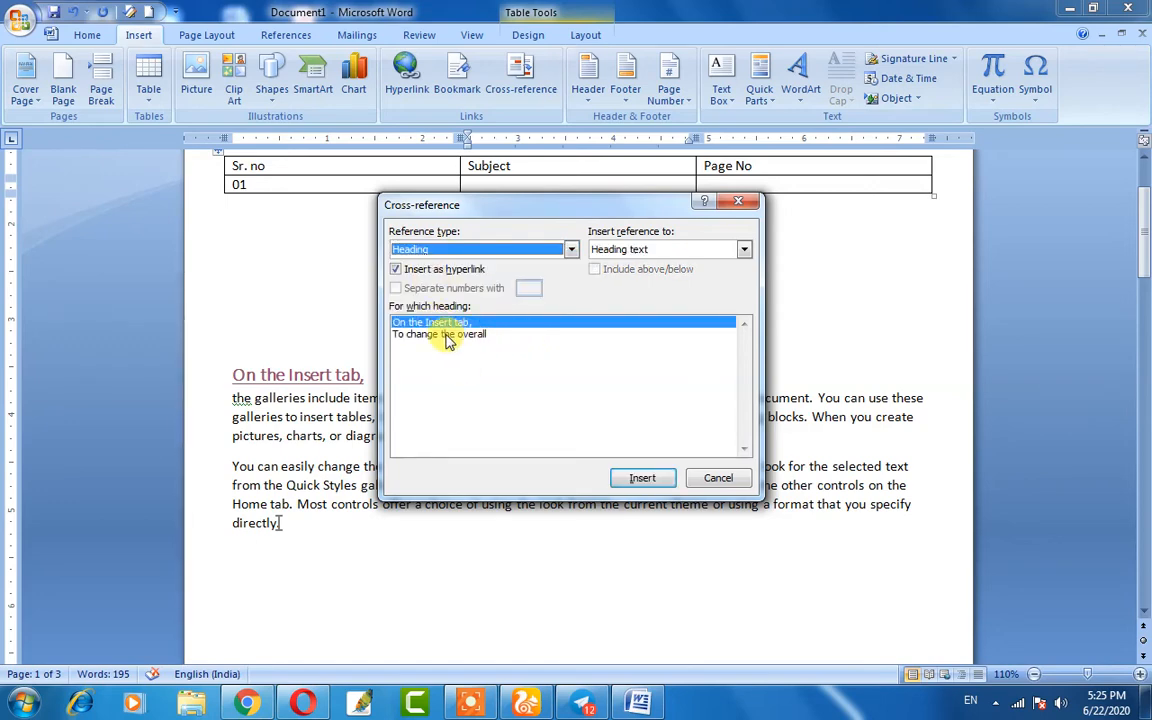
{"action": "left_click", "coordinate": [442, 323]}
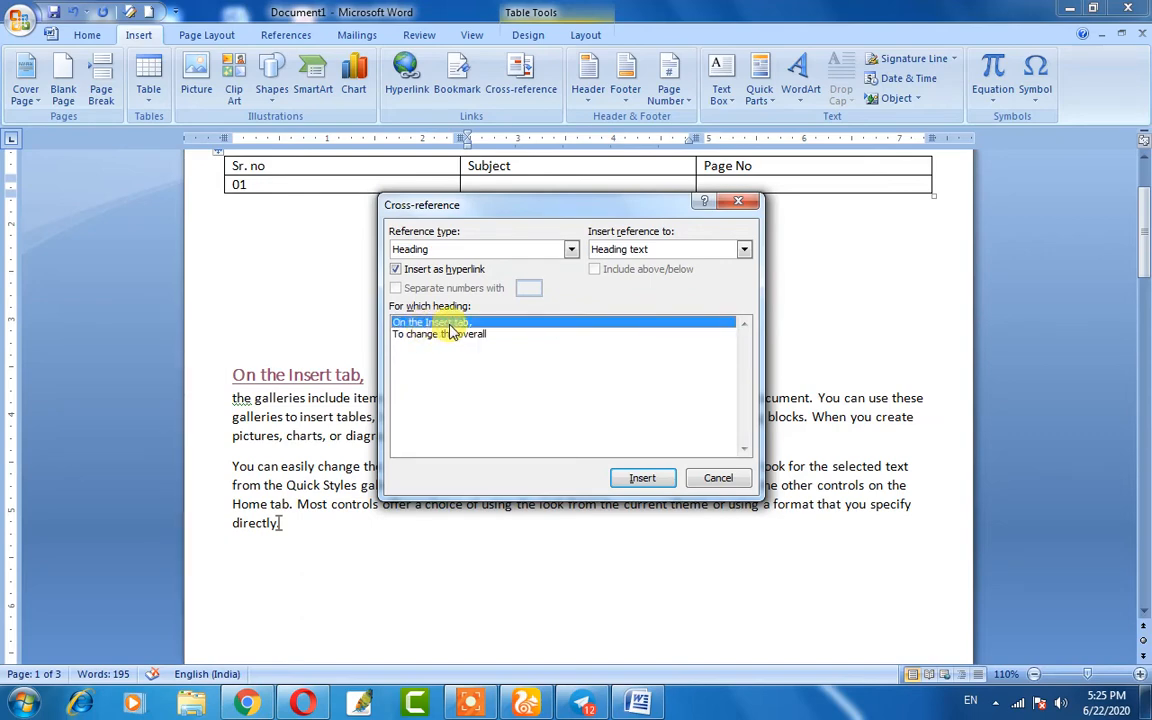
{"action": "left_click", "coordinate": [643, 481]}
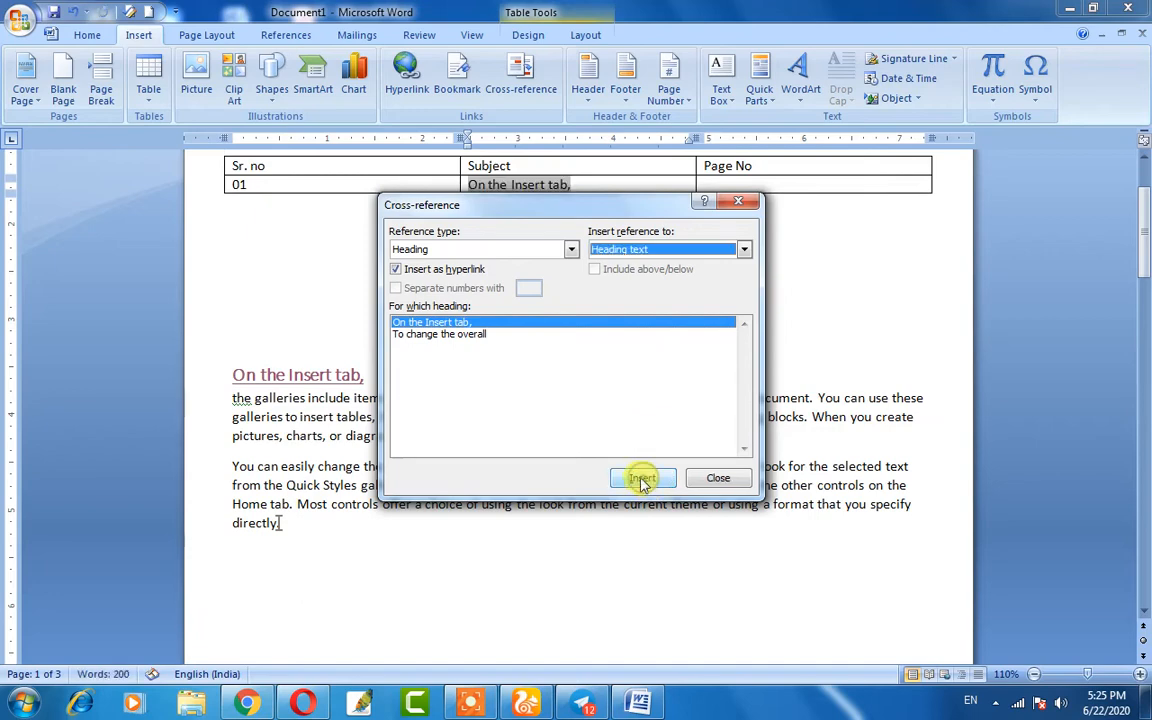
{"action": "left_click", "coordinate": [715, 476]}
{"action": "left_click", "coordinate": [571, 283]}
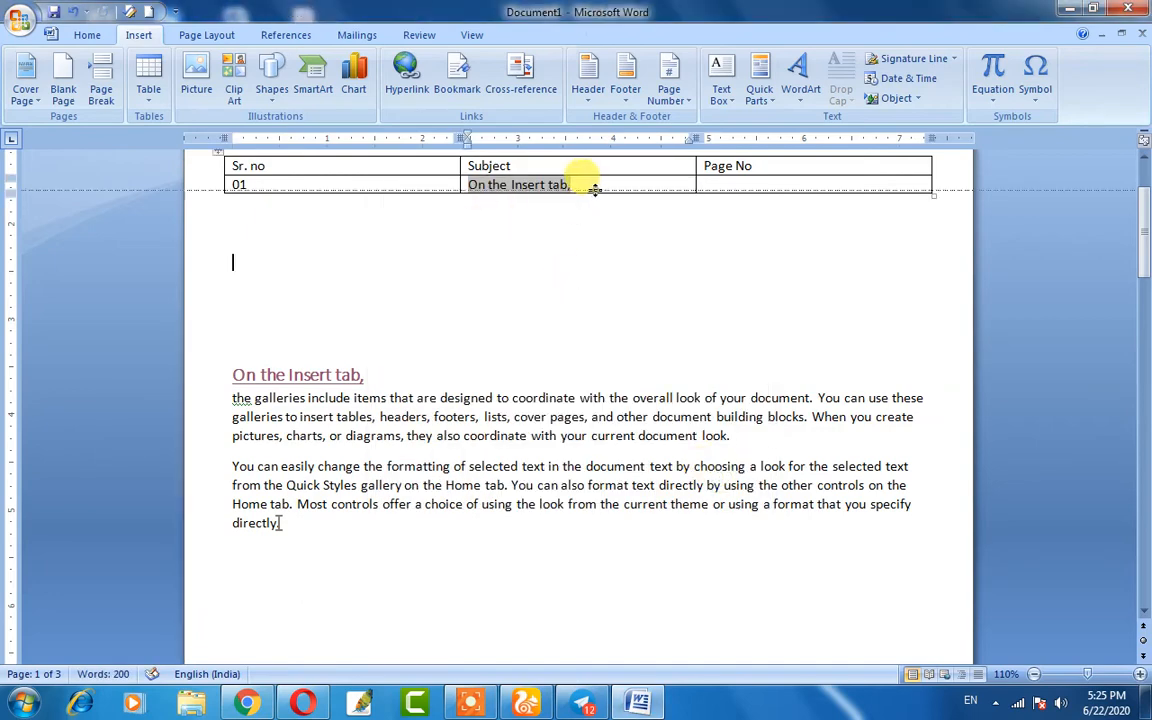
{"action": "left_click", "coordinate": [585, 183]}
- Insert a page-number cross-reference to the "On the Insert tab," heading in the Page No cell of row 01
{"action": "left_click", "coordinate": [731, 184]}
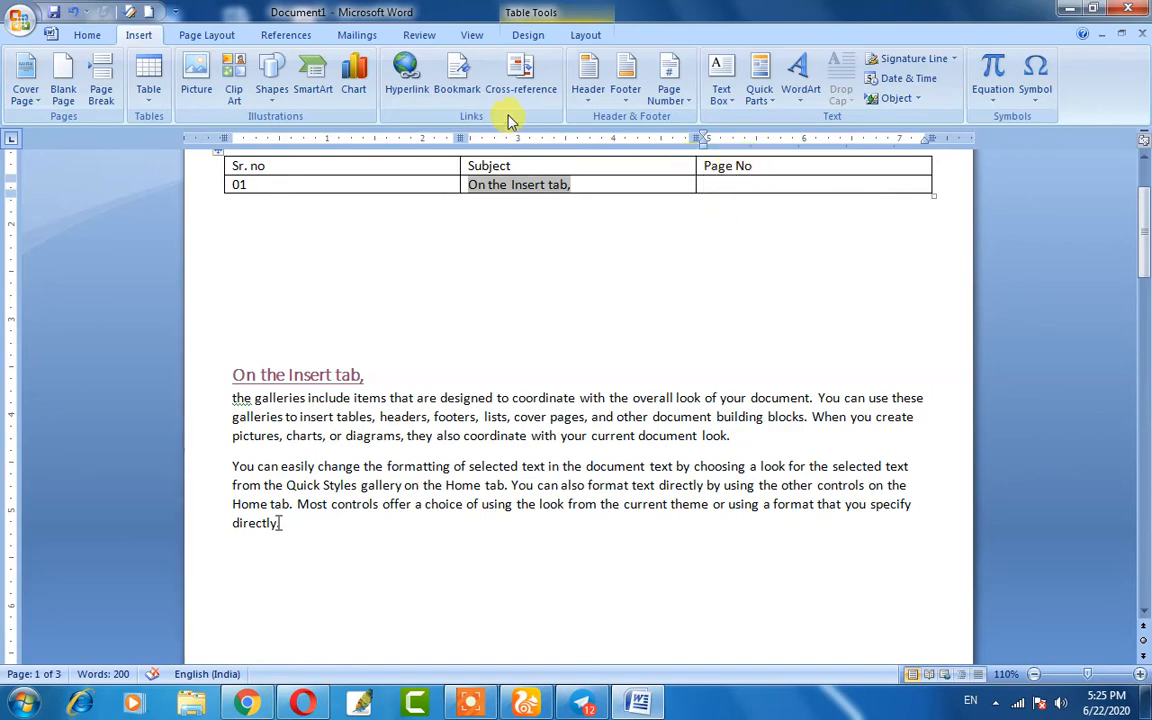
{"action": "left_click", "coordinate": [514, 84]}
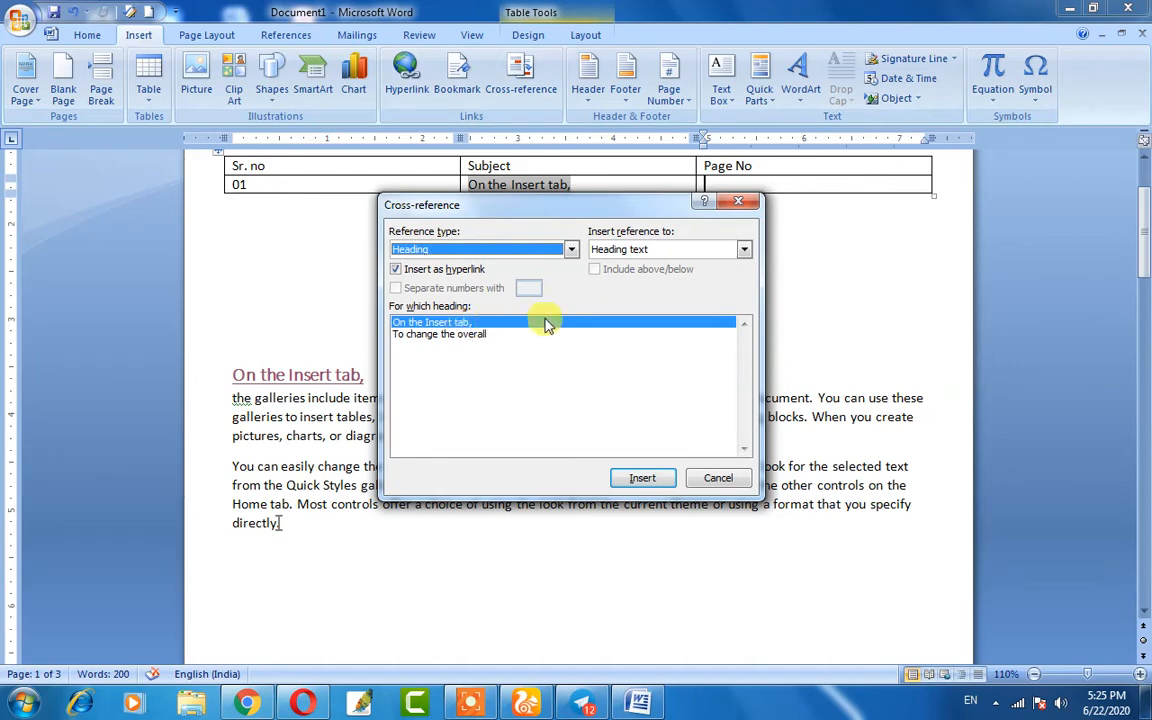
{"action": "left_click", "coordinate": [645, 252]}
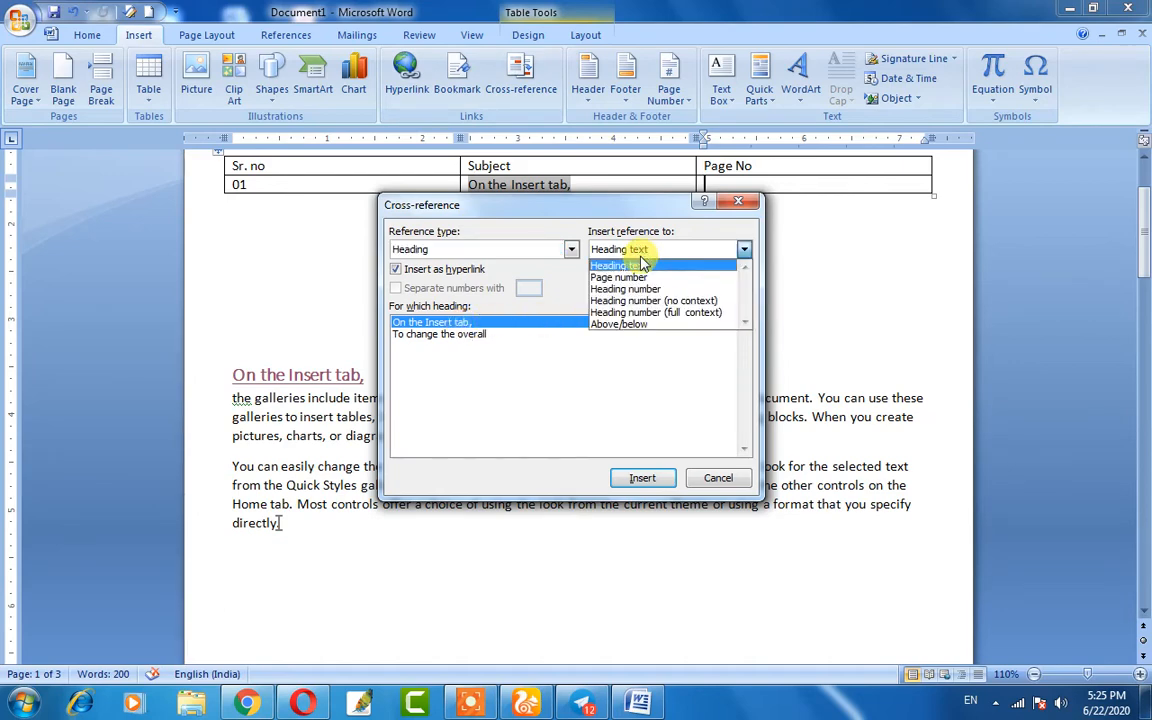
{"action": "left_click", "coordinate": [646, 278]}
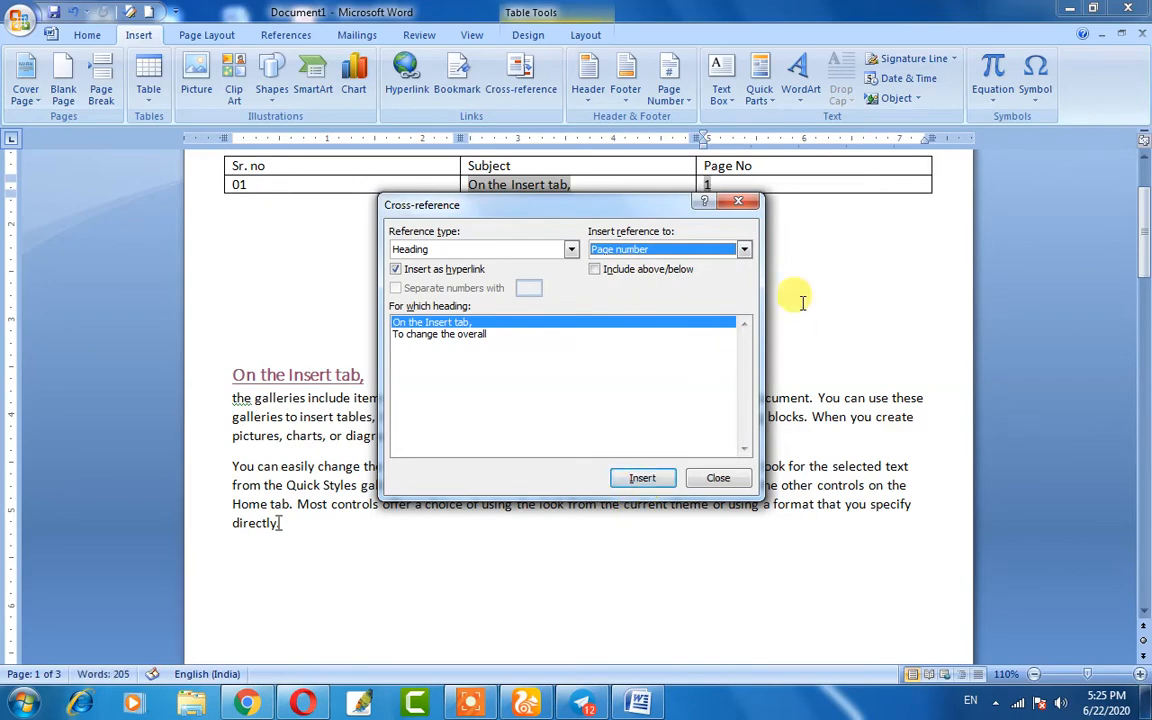
{"action": "left_click", "coordinate": [718, 478]}
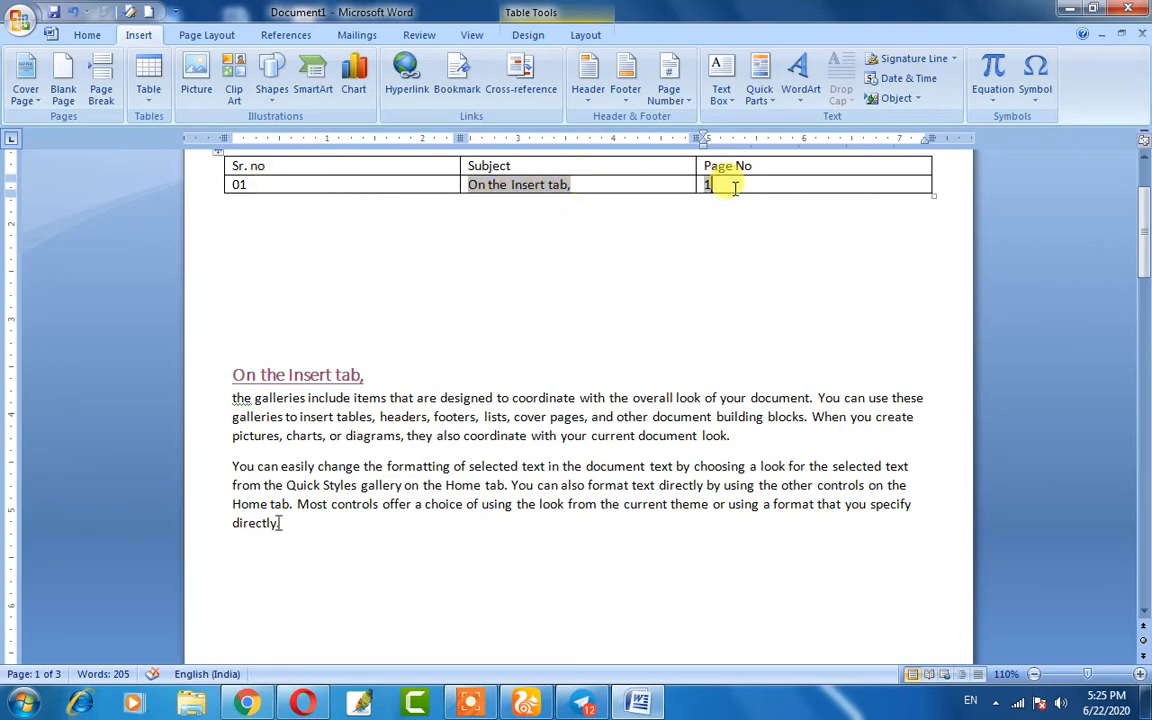
- Add a table row numbered 02 and insert a page-number cross-reference to "To change the overall" in its Subject cell
{"action": "key", "text": "Tab"}
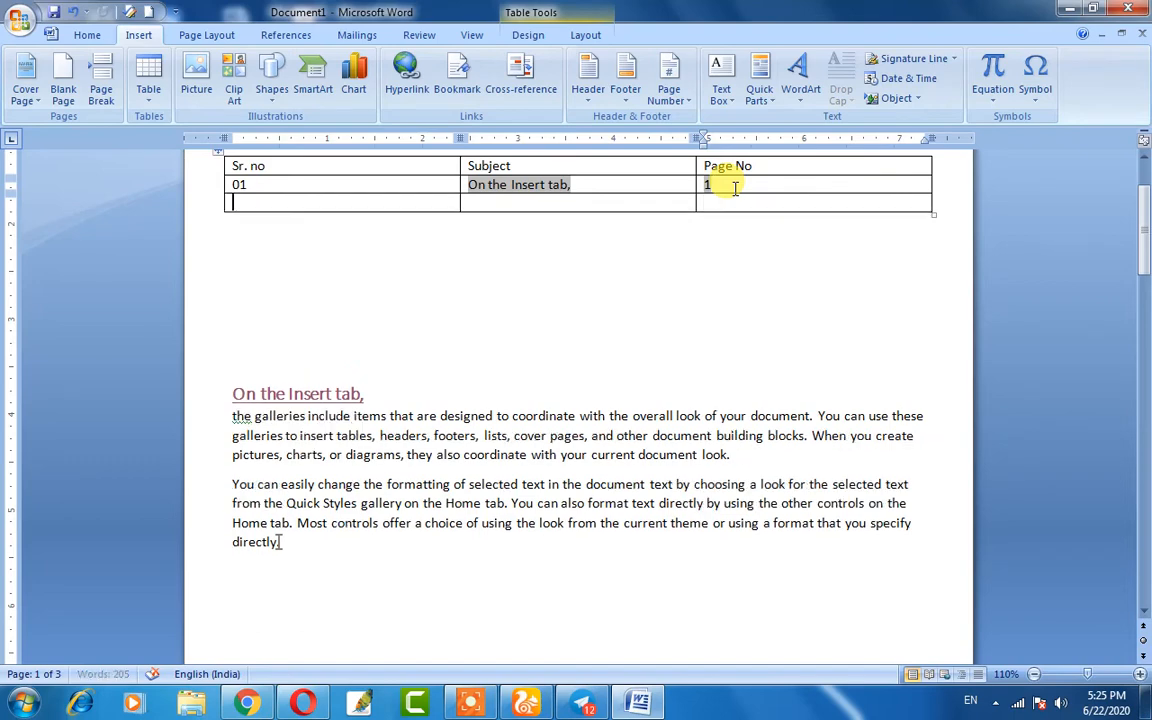
{"action": "type", "text": "02"}
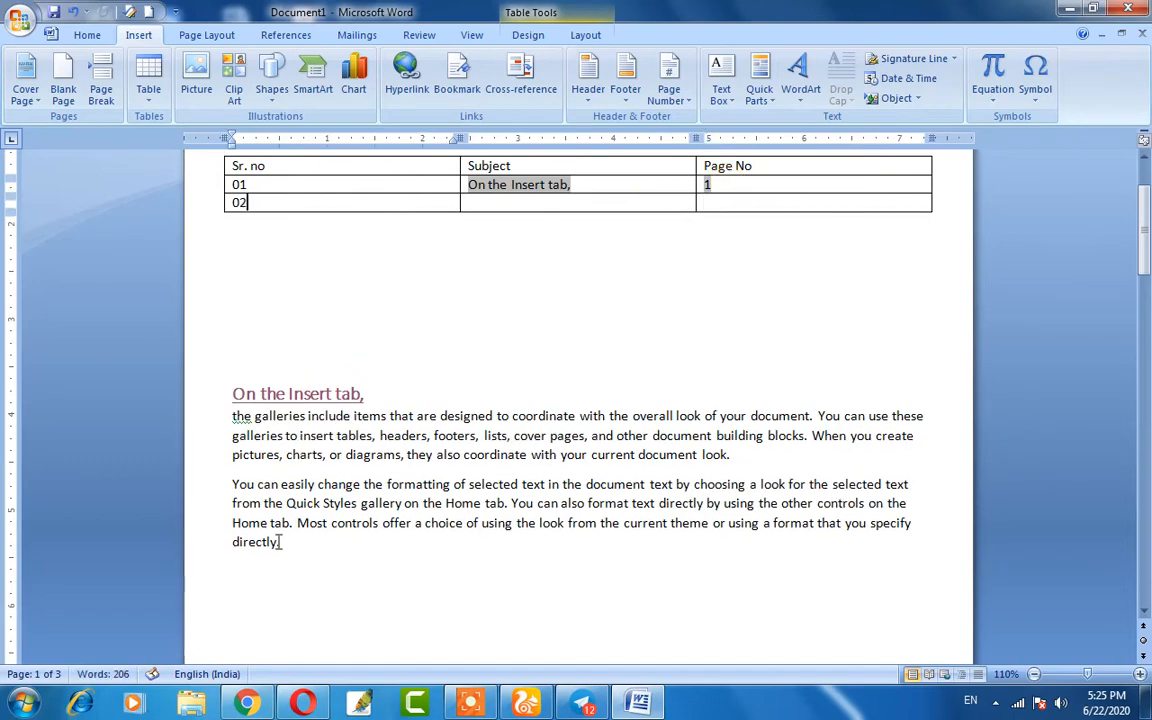
{"action": "key", "text": "Tab"}
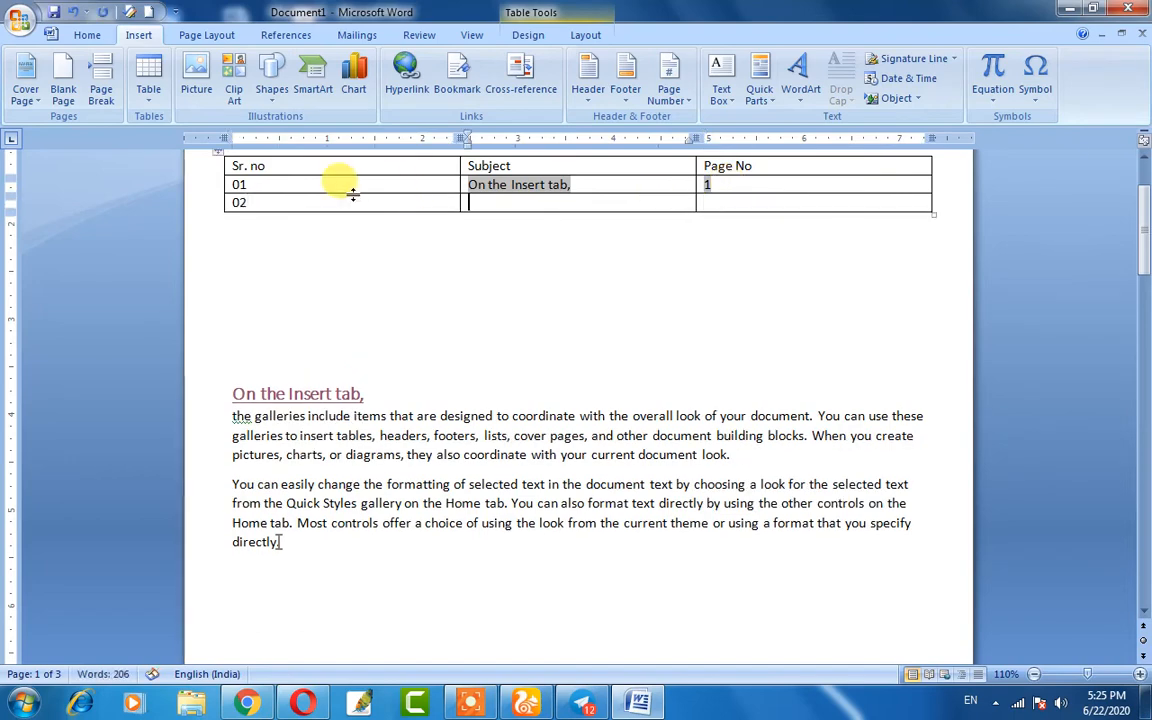
{"action": "left_click", "coordinate": [521, 92]}
{"action": "left_click", "coordinate": [432, 335]}
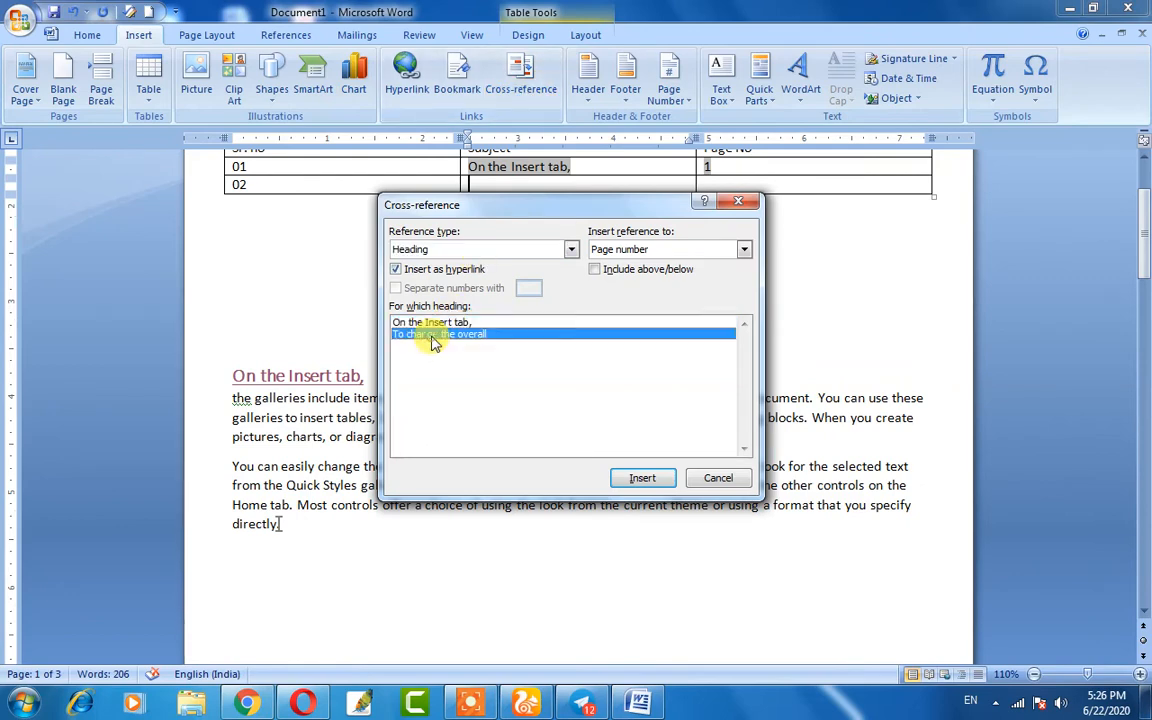
{"action": "left_click", "coordinate": [643, 478]}
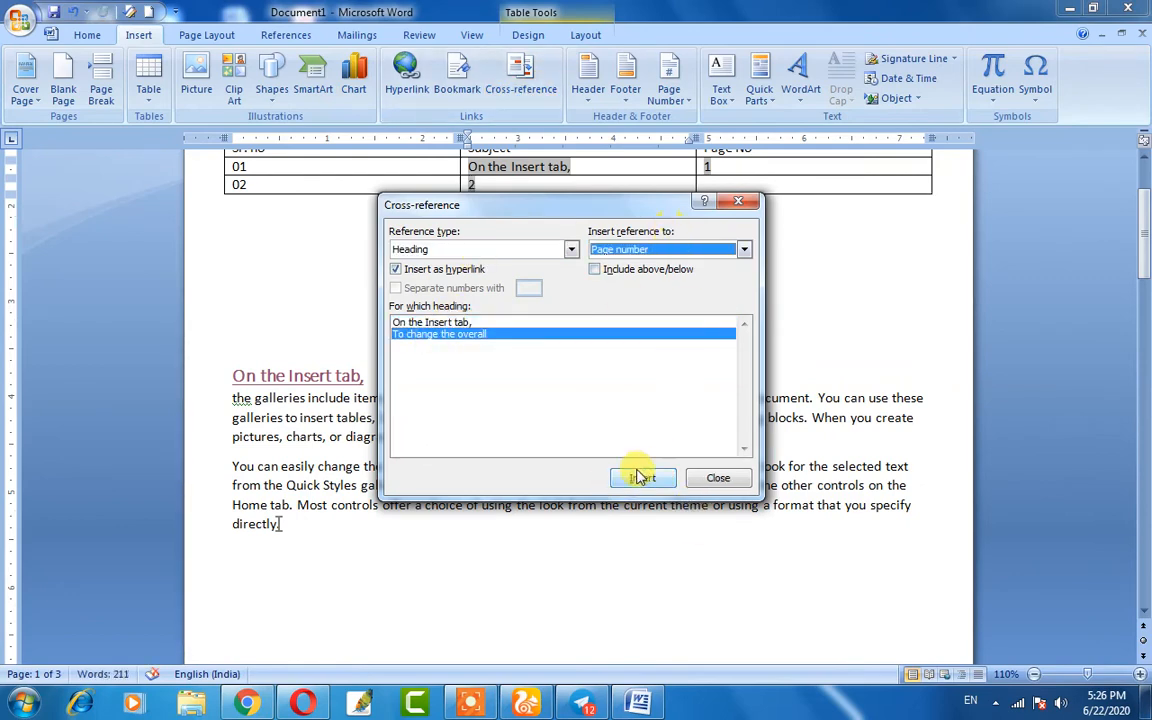
- Insert a heading-text cross-reference to "To change the overall" after the page number in row 02's Subject cell
{"action": "left_click", "coordinate": [620, 249]}
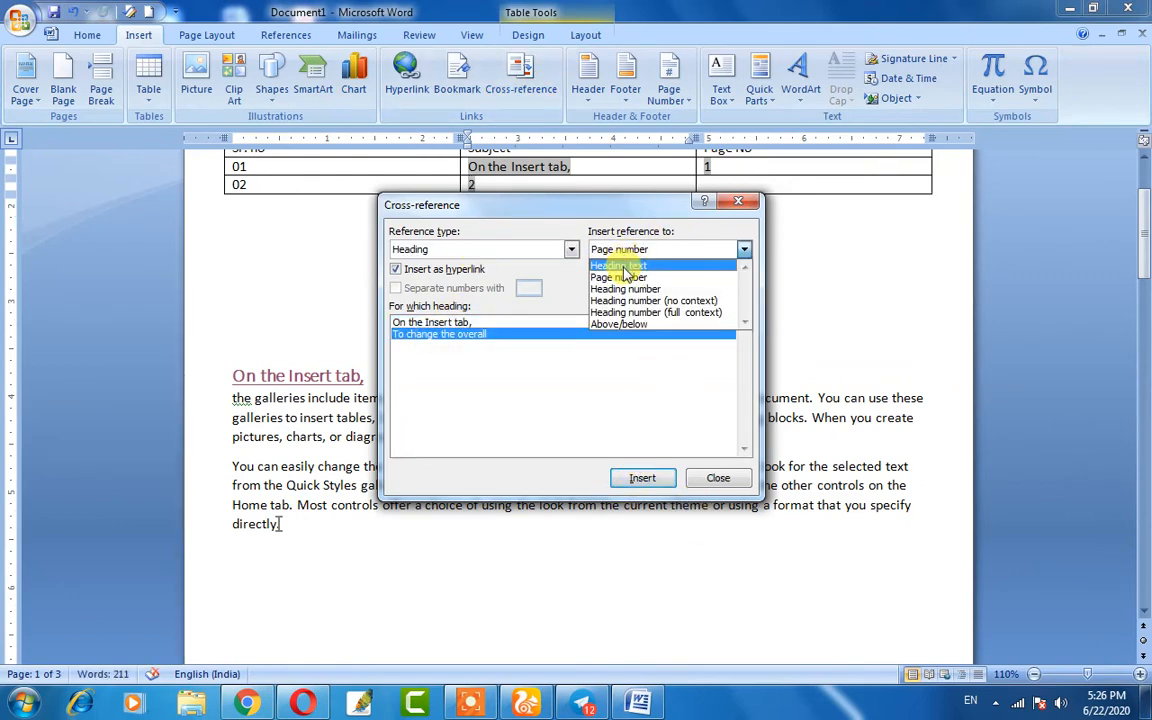
{"action": "left_click", "coordinate": [620, 265]}
{"action": "left_click", "coordinate": [640, 480]}
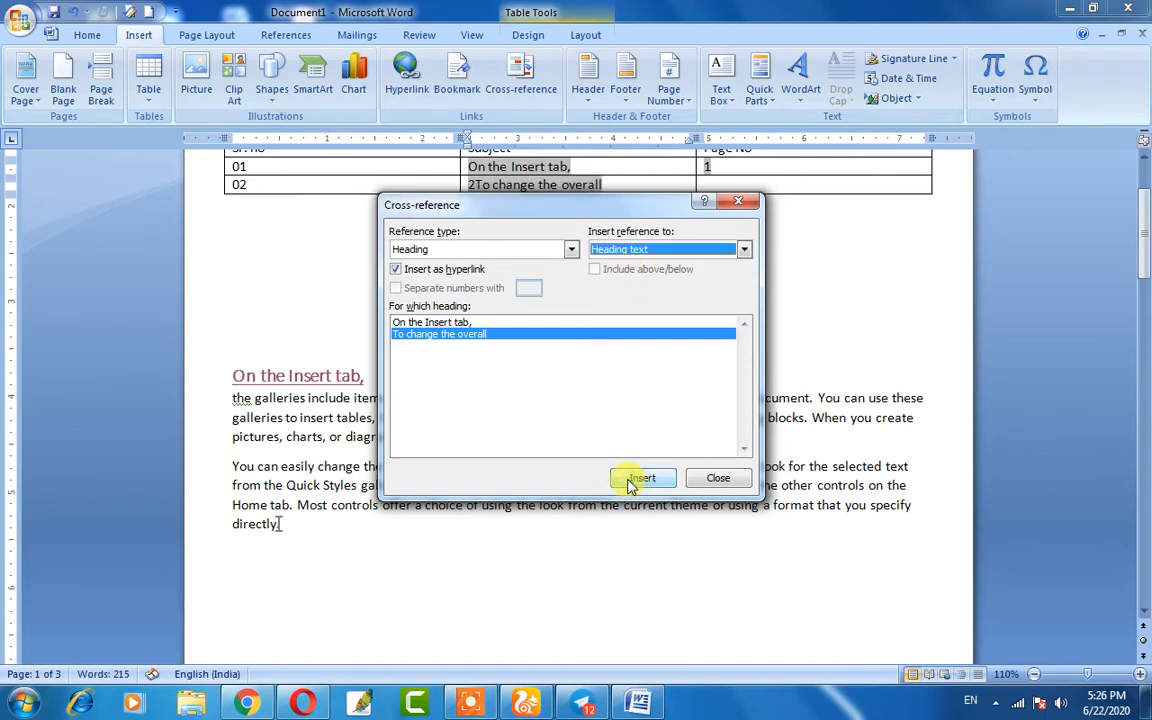
{"action": "left_click", "coordinate": [718, 479]}
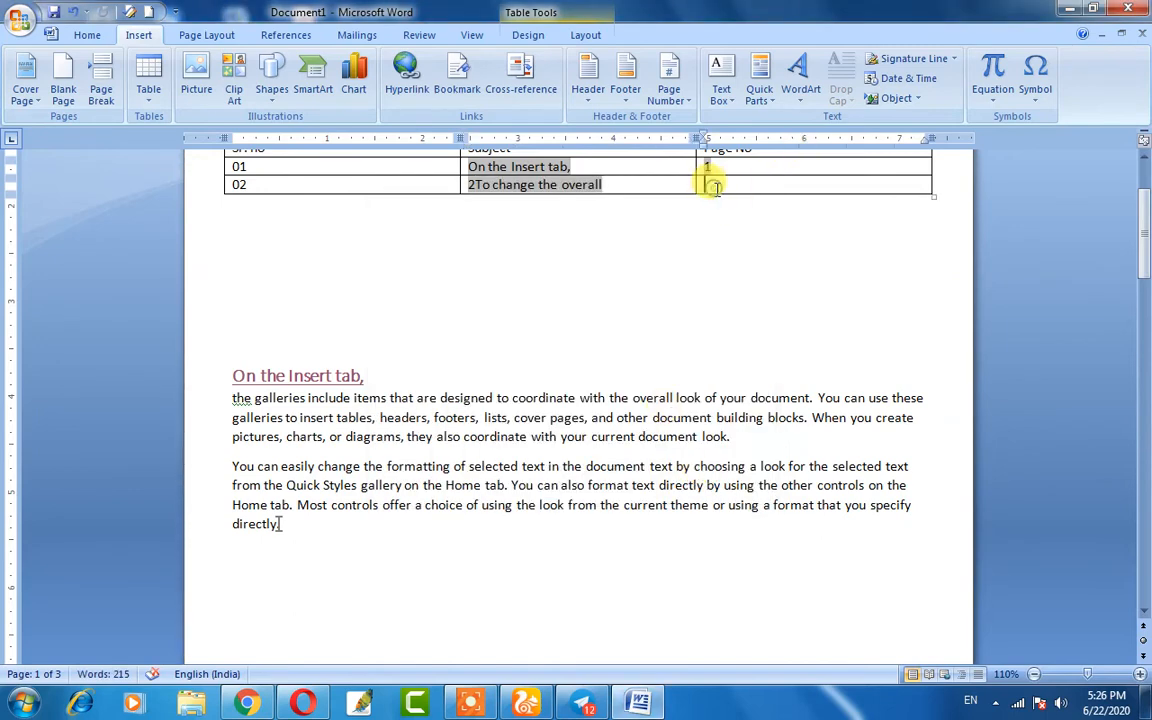
- Insert a page-number cross-reference to the "To change the overall" heading in the Page No cell of row 02
{"action": "left_click", "coordinate": [521, 75]}
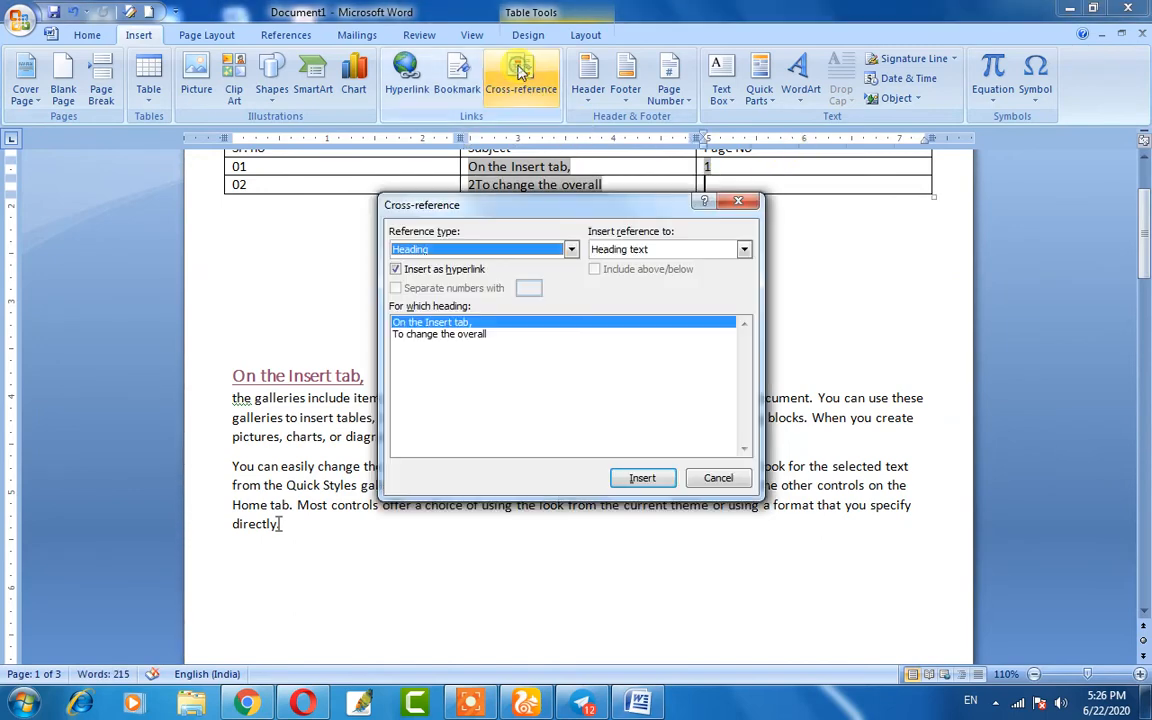
{"action": "left_click", "coordinate": [472, 336]}
{"action": "left_click", "coordinate": [615, 249]}
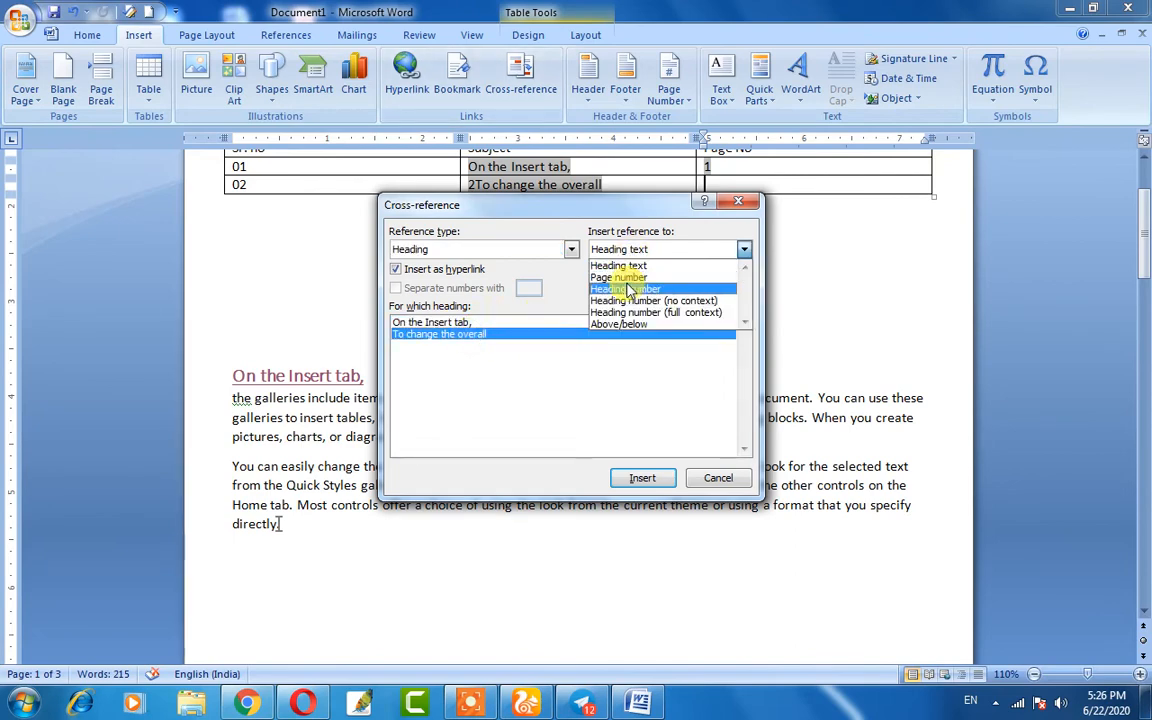
{"action": "left_click", "coordinate": [628, 277]}
{"action": "left_click", "coordinate": [640, 478]}
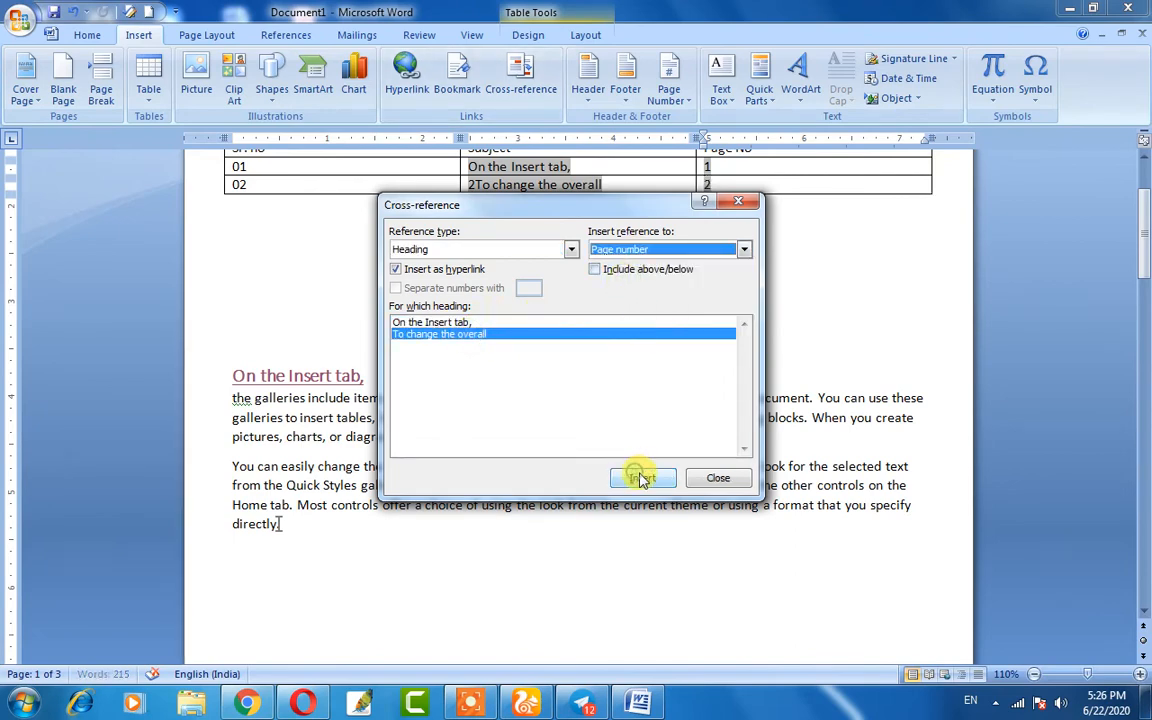
{"action": "left_click", "coordinate": [718, 478]}
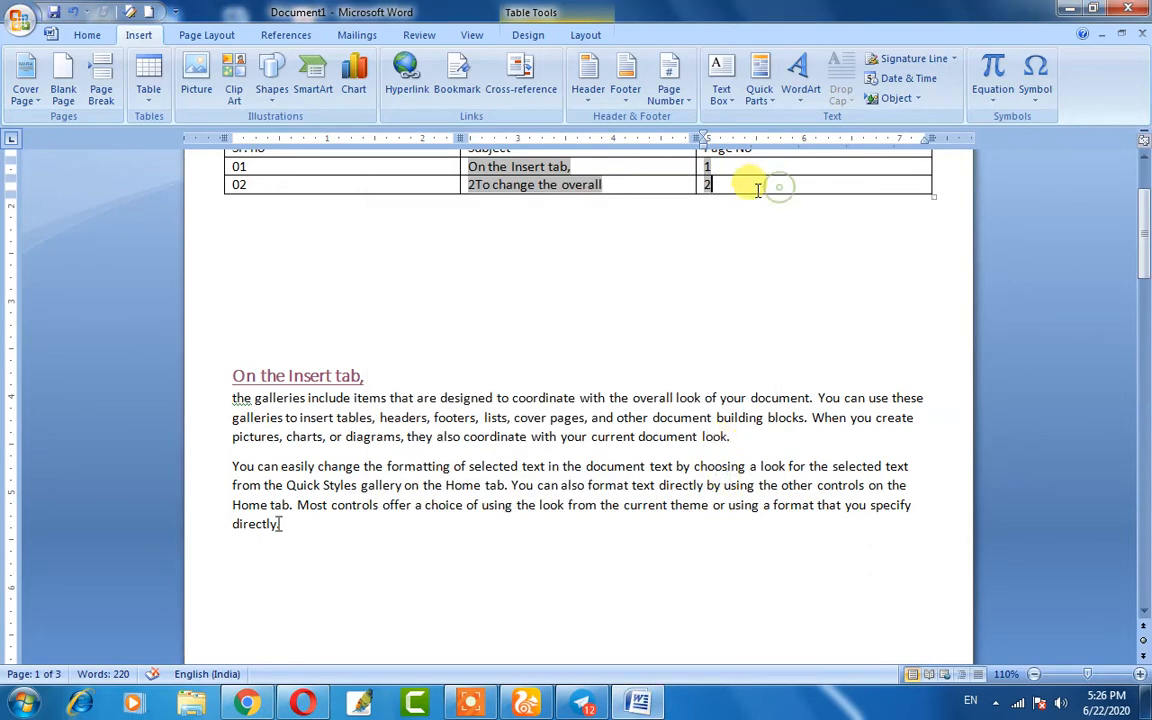
- Compare the Subject and Page No entries in the contents table with the "On the Insert tab," and "To change the overall" headings
{"action": "scroll", "coordinate": [520, 330], "scroll_direction": "up", "scroll_amount": 3}
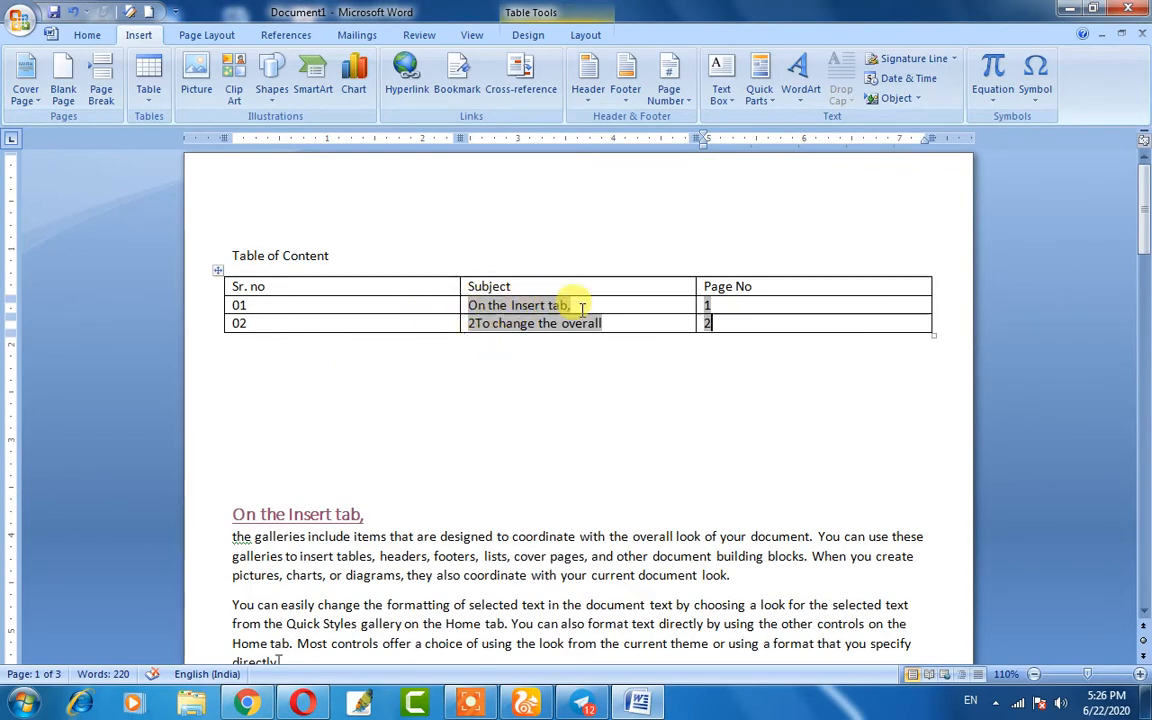
{"action": "left_click_drag", "start_coordinate": [372, 514], "coordinate": [232, 514]}
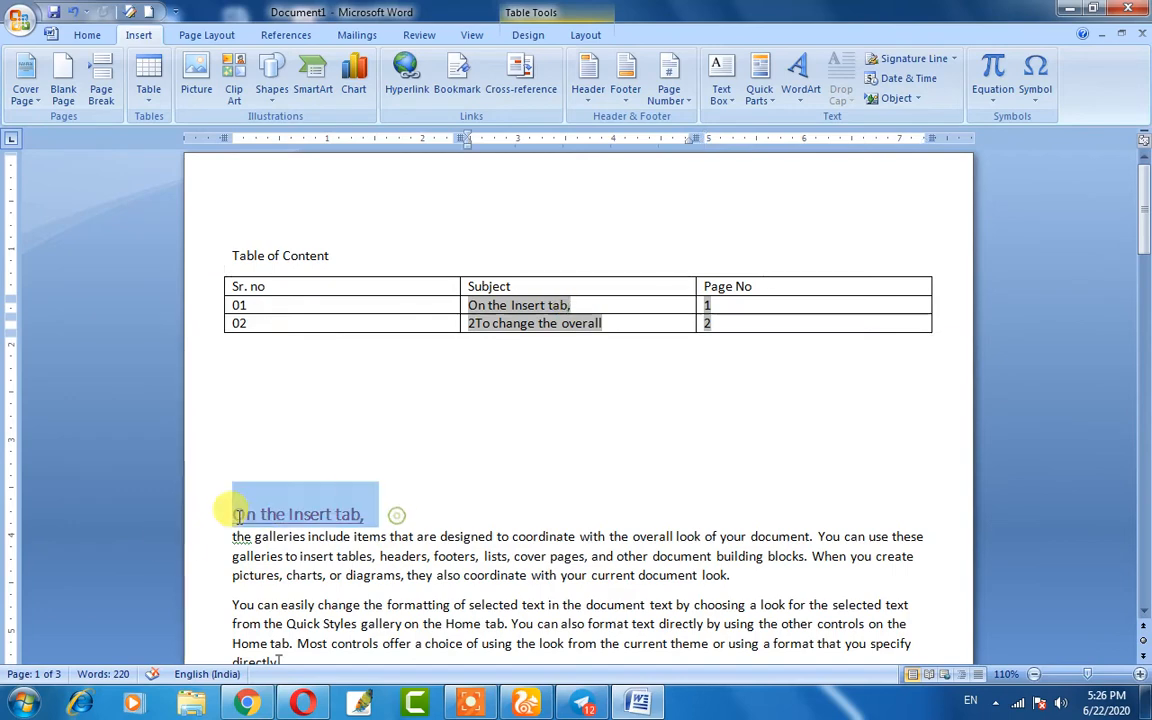
{"action": "left_click", "coordinate": [728, 303]}
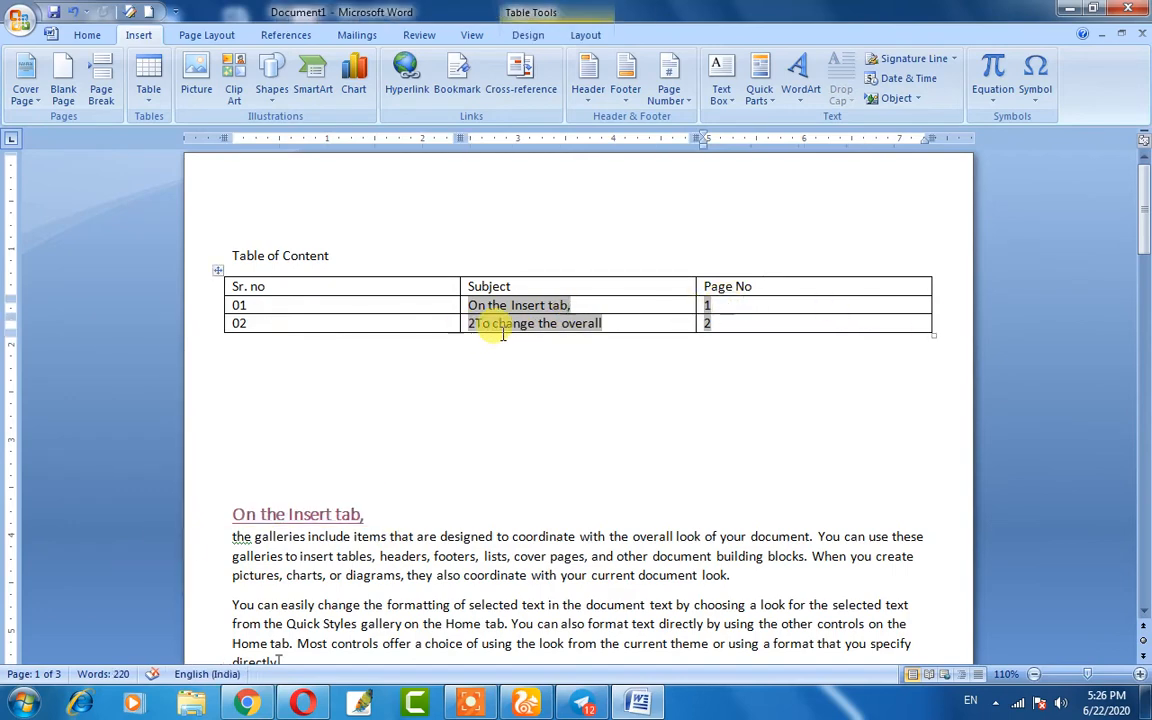
{"action": "left_click_drag", "start_coordinate": [606, 324], "coordinate": [476, 324]}
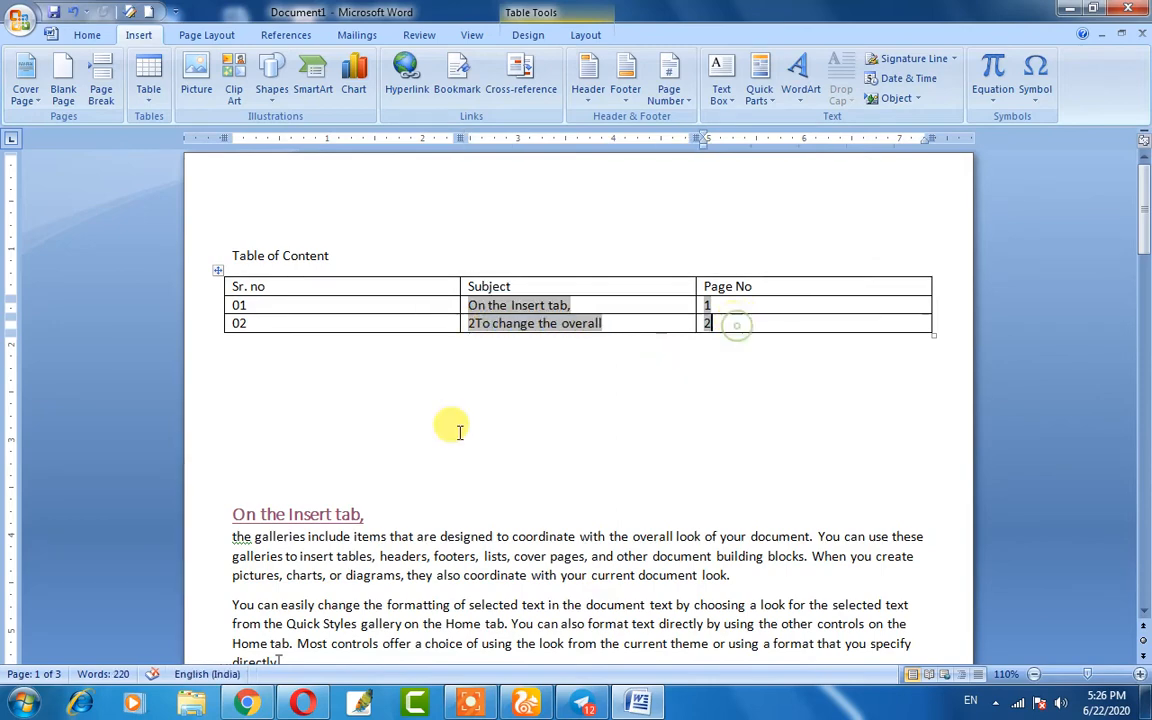
{"action": "scroll", "coordinate": [432, 463], "scroll_direction": "down", "scroll_amount": 5}
{"action": "scroll", "coordinate": [424, 458], "scroll_direction": "down", "scroll_amount": 10}
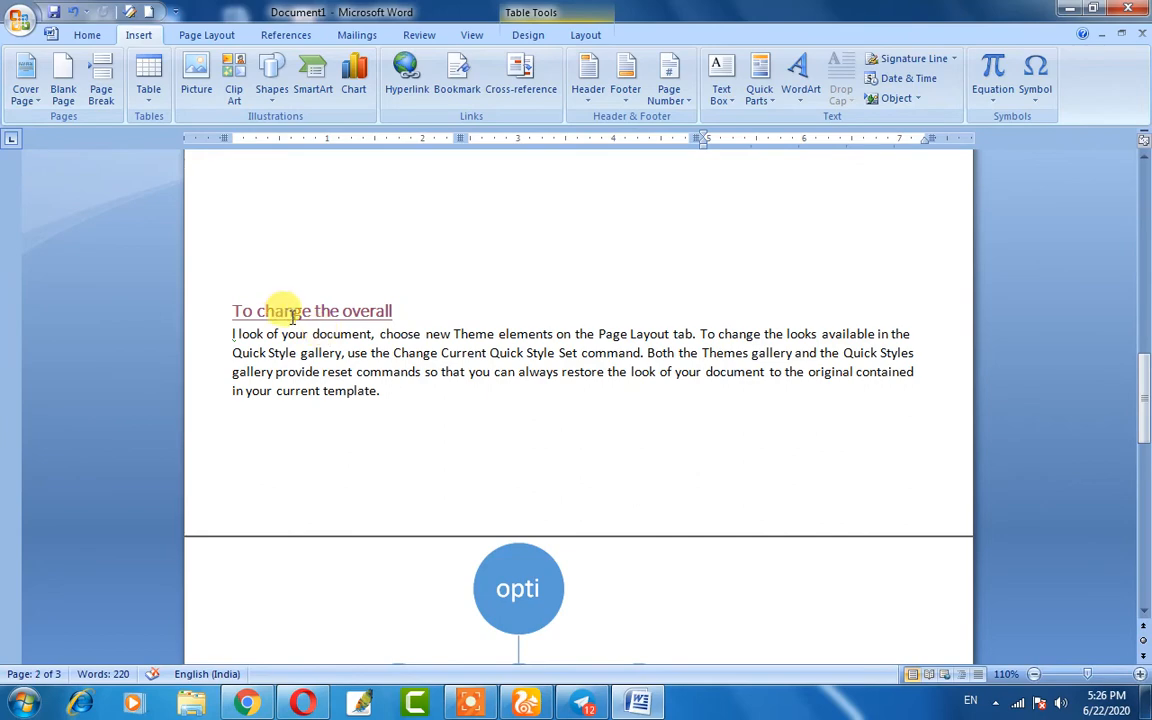
{"action": "left_click_drag", "start_coordinate": [373, 310], "coordinate": [228, 310]}
{"action": "left_click", "coordinate": [380, 338]}
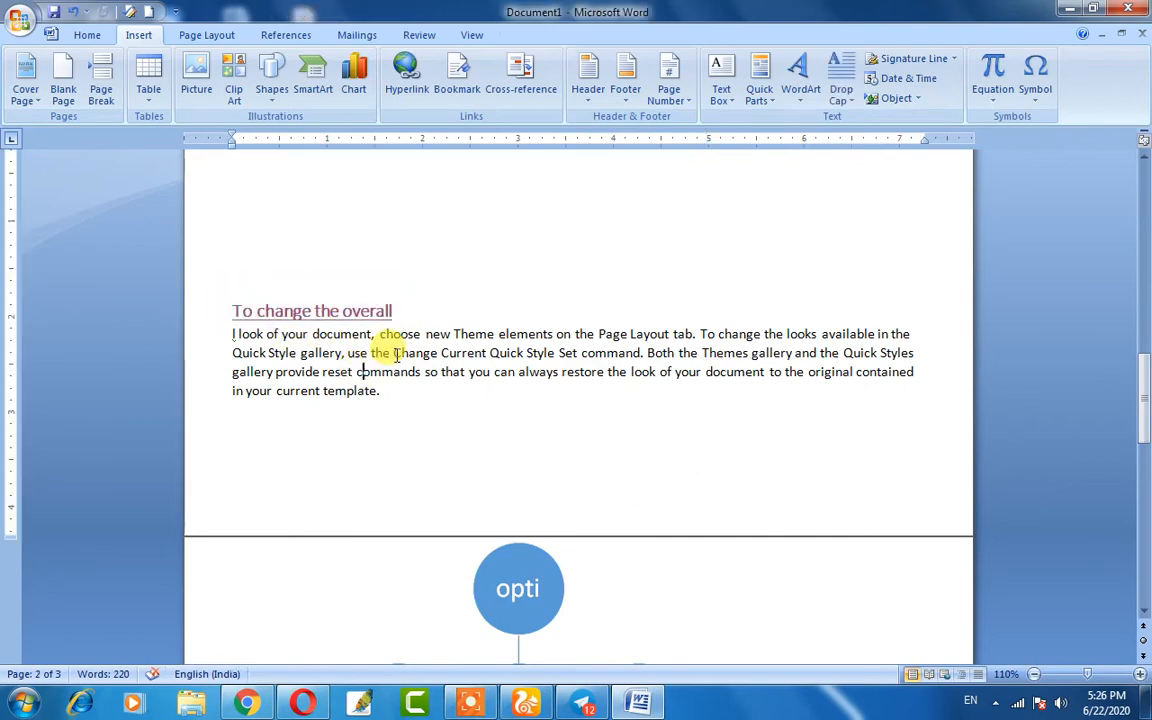
{"action": "scroll", "coordinate": [375, 327], "scroll_direction": "down", "scroll_amount": 3}
{"action": "scroll", "coordinate": [373, 329], "scroll_direction": "up", "scroll_amount": 12}
{"action": "scroll", "coordinate": [376, 329], "scroll_direction": "up", "scroll_amount": 7}
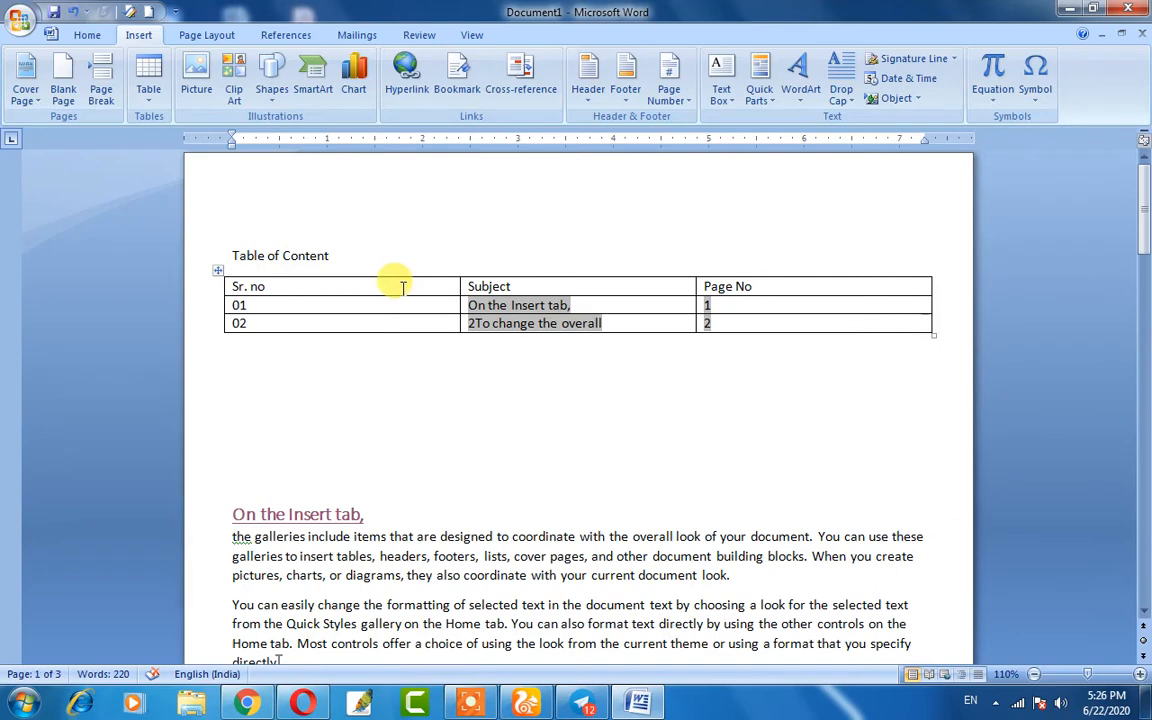
- Recheck which page each heading sits on against the Page No column of the contents table
{"action": "scroll", "coordinate": [403, 288], "scroll_direction": "down", "scroll_amount": 3}
{"action": "scroll", "coordinate": [403, 288], "scroll_direction": "down", "scroll_amount": 3}
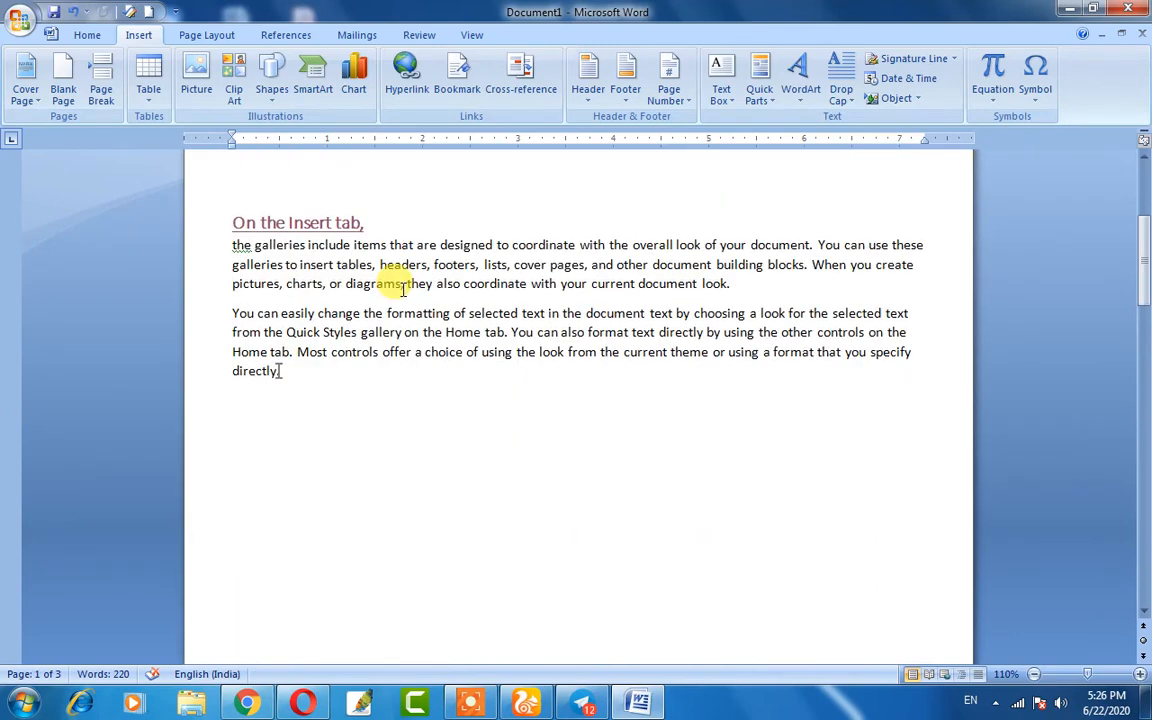
{"action": "scroll", "coordinate": [403, 288], "scroll_direction": "up", "scroll_amount": 3}
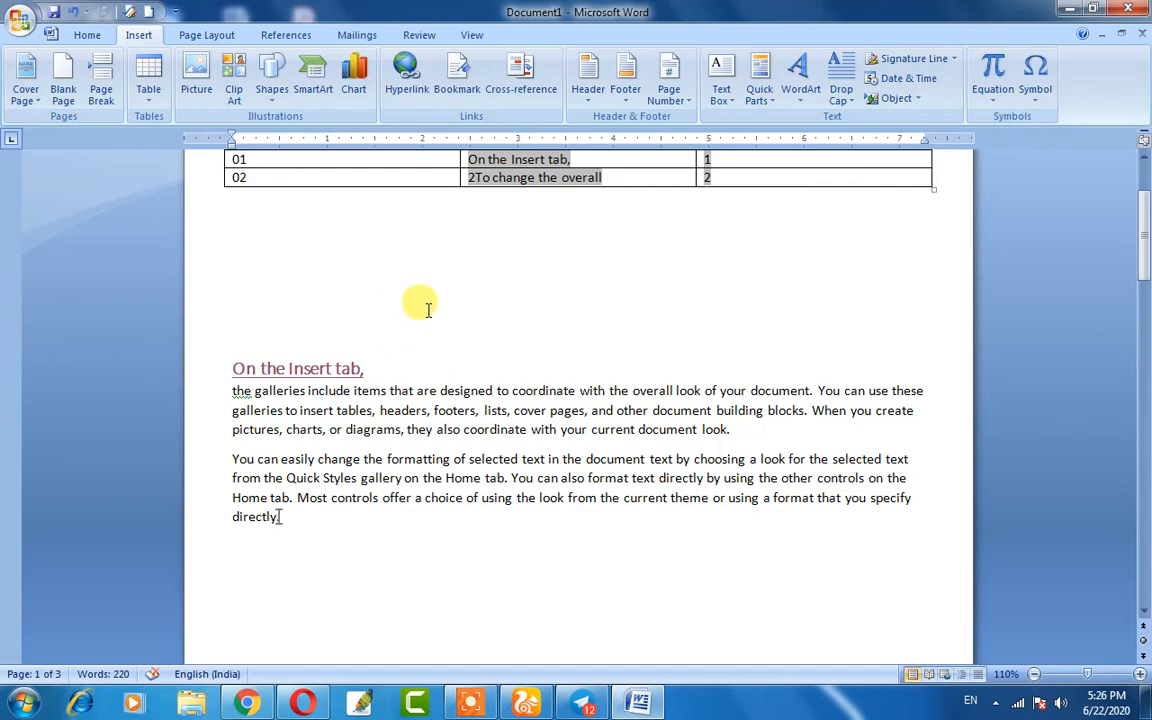
{"action": "scroll", "coordinate": [422, 306], "scroll_direction": "up", "scroll_amount": 3}
{"action": "scroll", "coordinate": [280, 455], "scroll_direction": "down", "scroll_amount": 11}
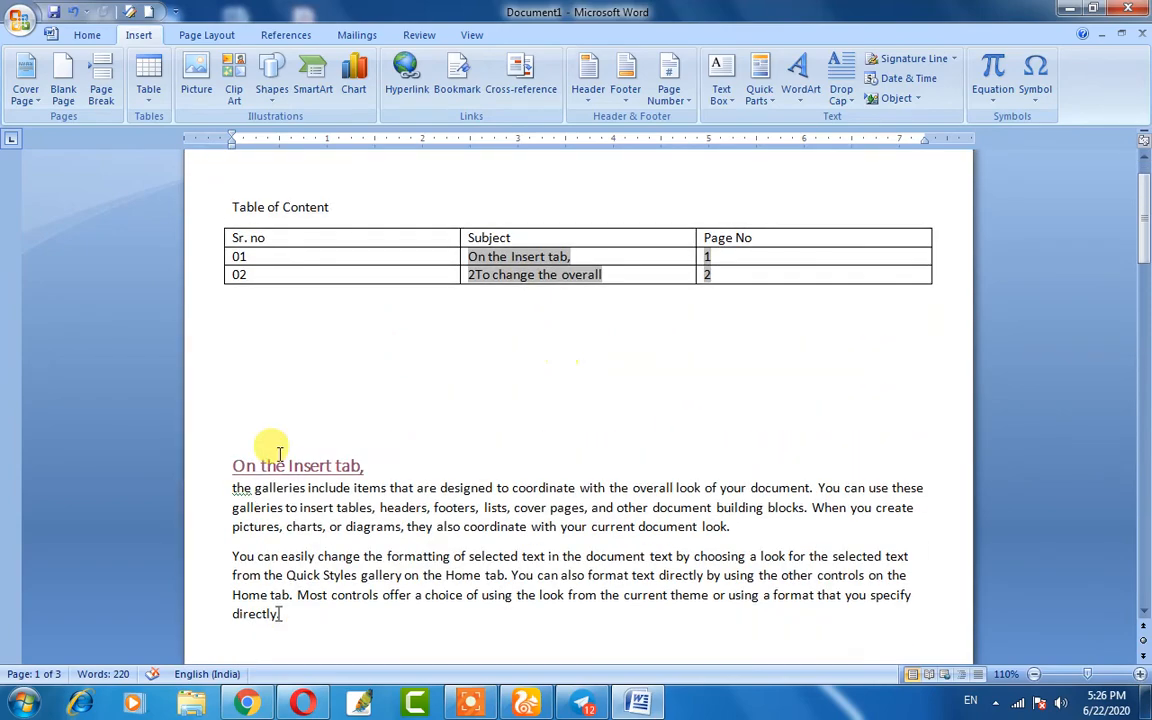
{"action": "scroll", "coordinate": [437, 267], "scroll_direction": "up", "scroll_amount": 11}
{"action": "scroll", "coordinate": [334, 463], "scroll_direction": "down", "scroll_amount": 15}
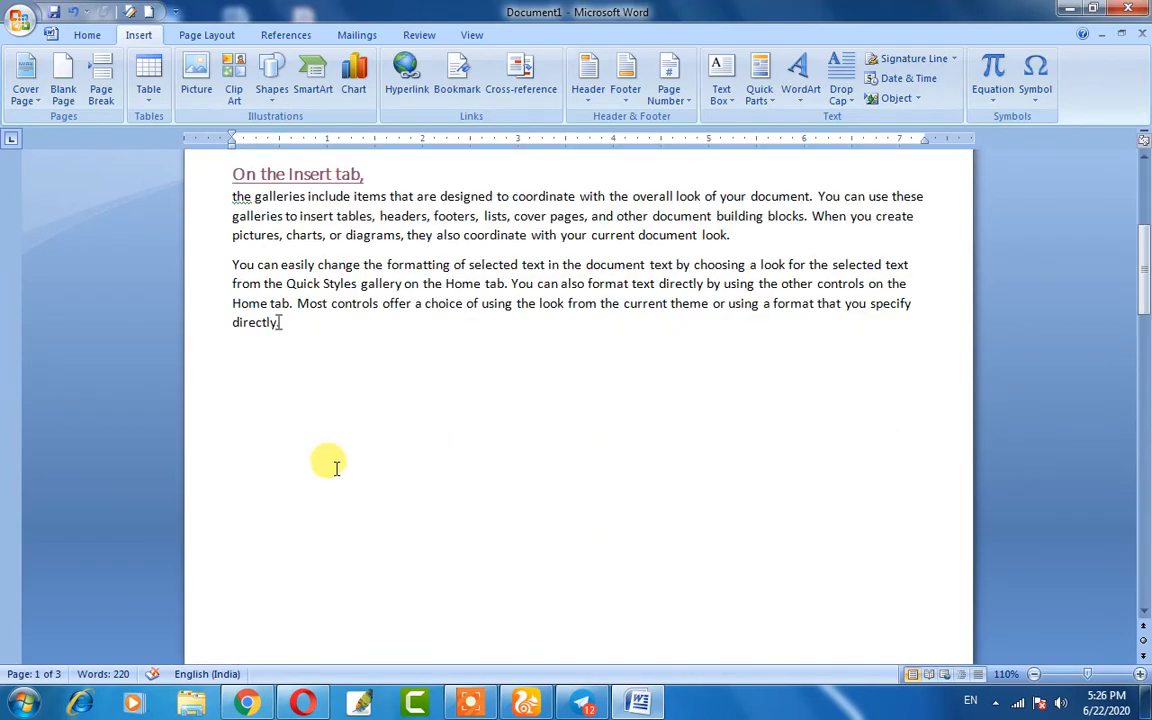
{"action": "left_click_drag", "start_coordinate": [425, 353], "coordinate": [240, 353]}
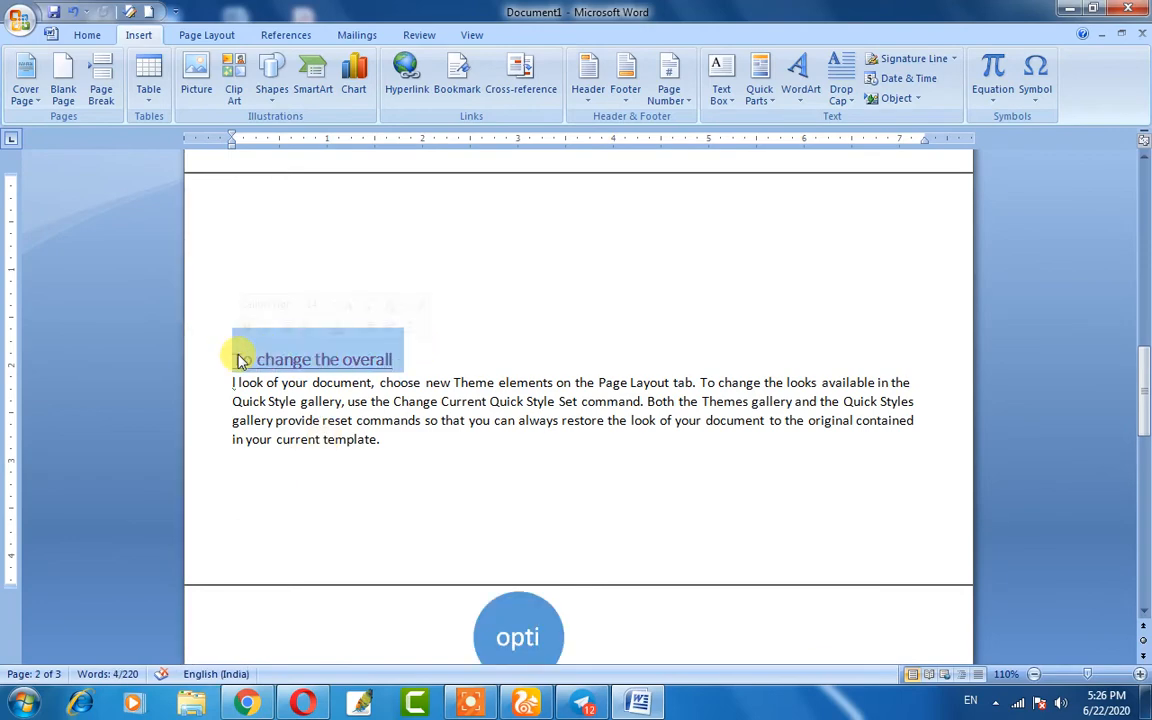
{"action": "scroll", "coordinate": [391, 365], "scroll_direction": "up", "scroll_amount": 10}
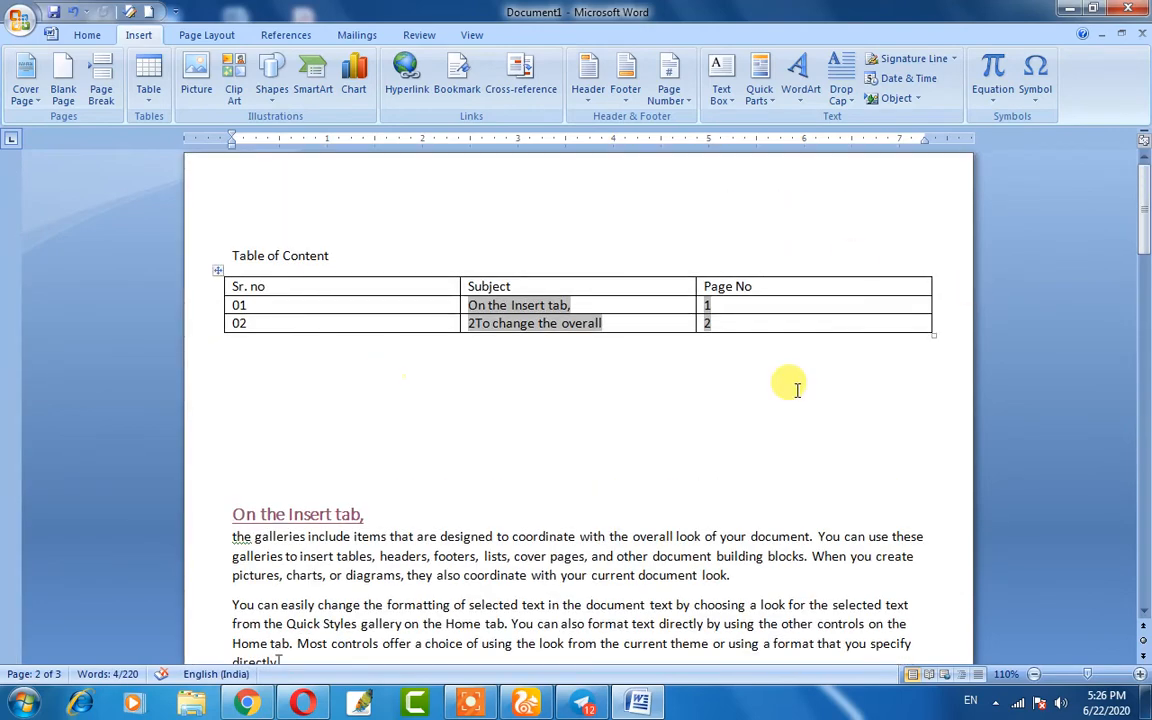
{"action": "left_click", "coordinate": [727, 322]}
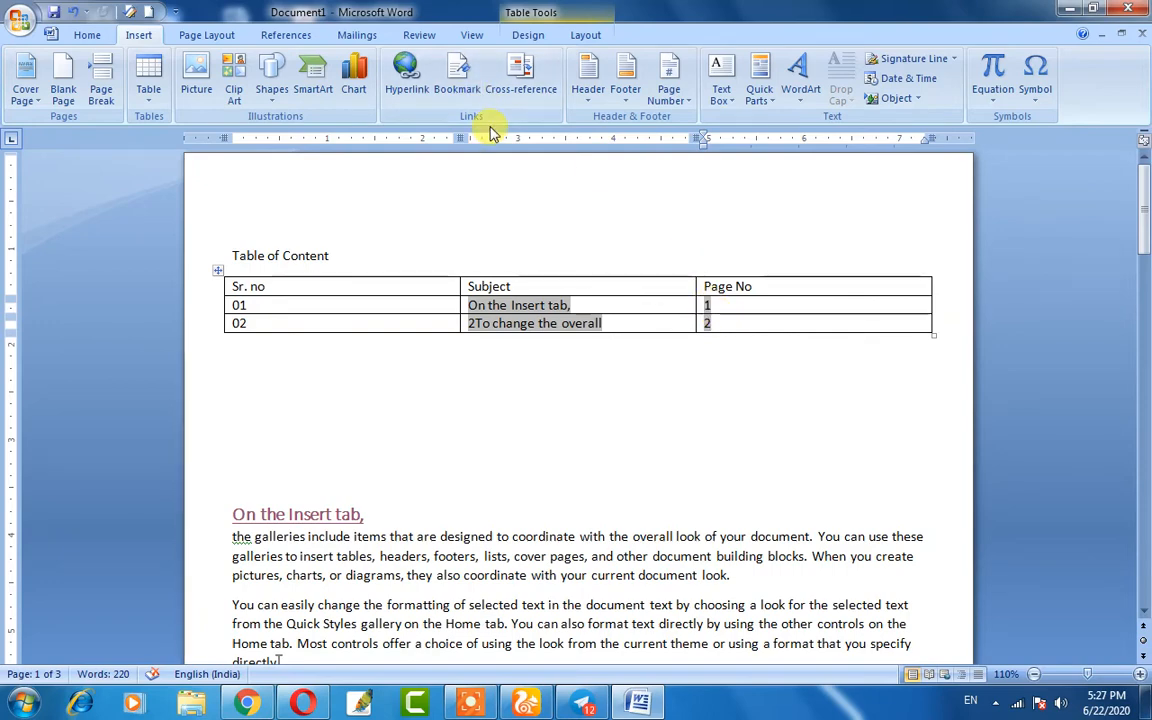
{"action": "left_click", "coordinate": [690, 272]}
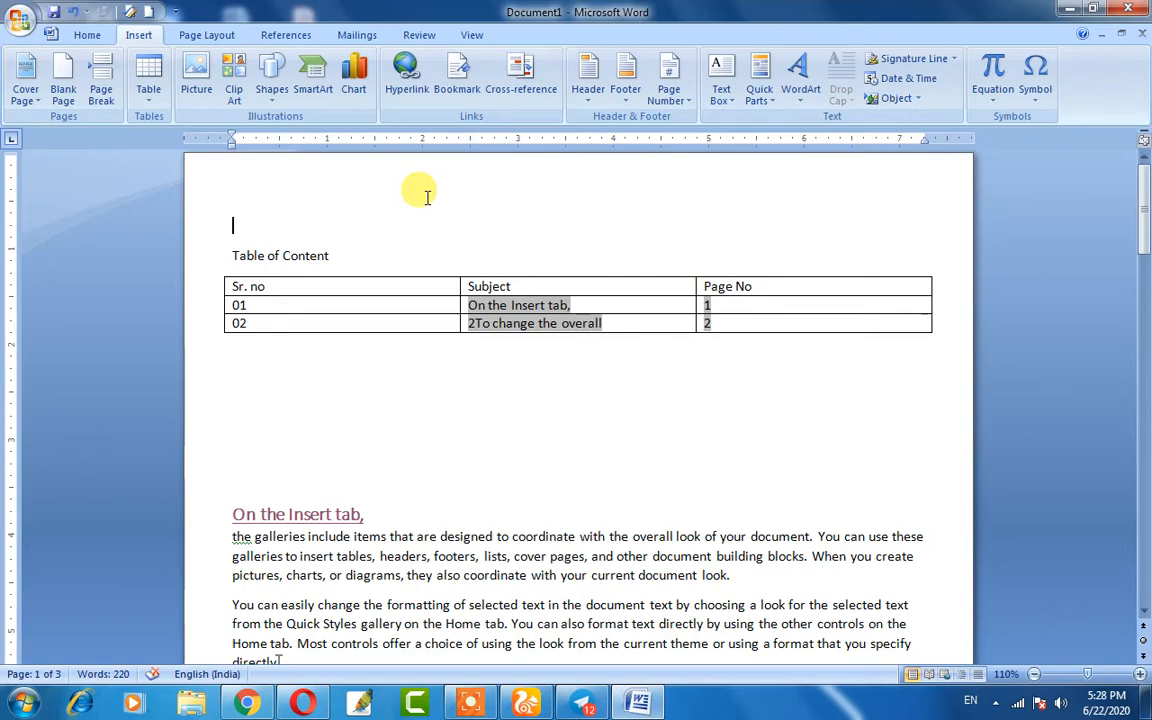
- Insert the Alphabet header with the document title "Gi-Tech IIT" and return to the body text
{"action": "left_click", "coordinate": [489, 216]}
{"action": "left_click", "coordinate": [587, 80]}
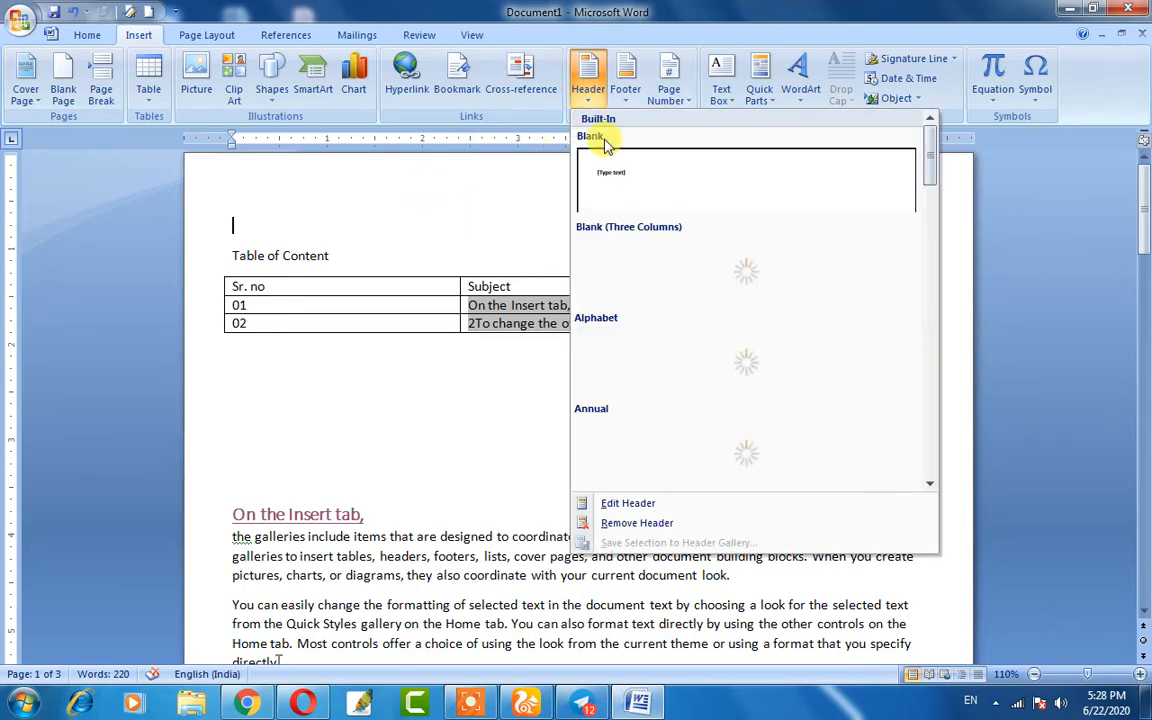
{"action": "left_click", "coordinate": [733, 368]}
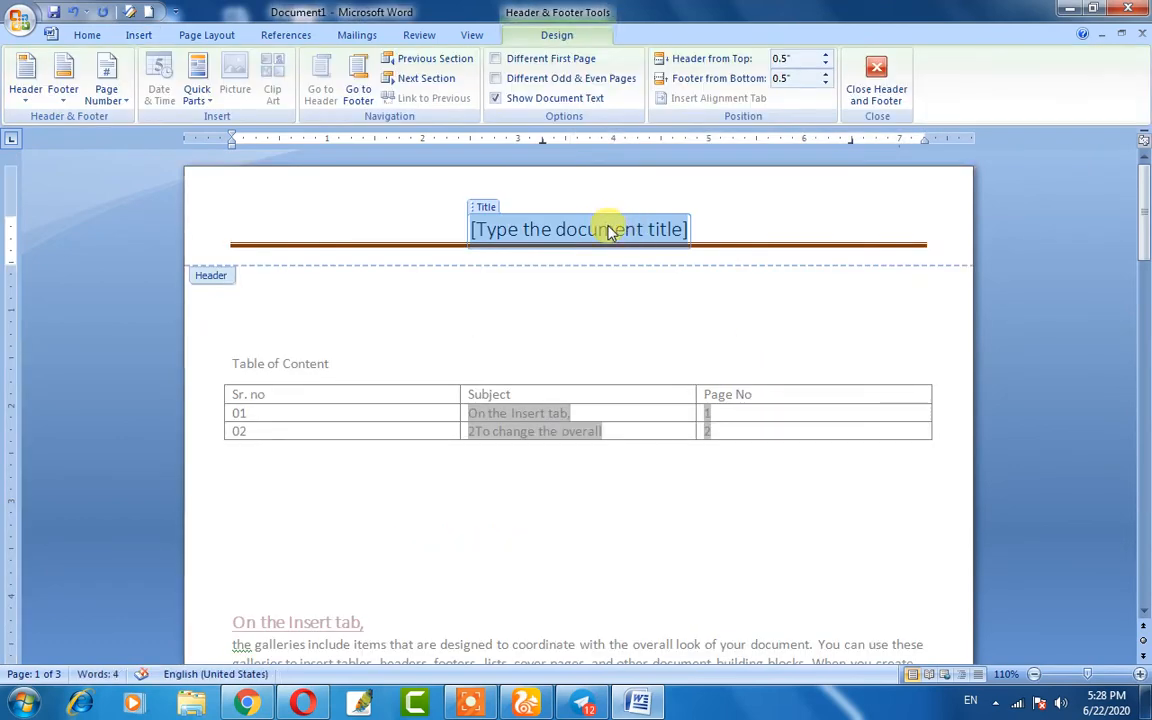
{"action": "type", "text": "Gi"}
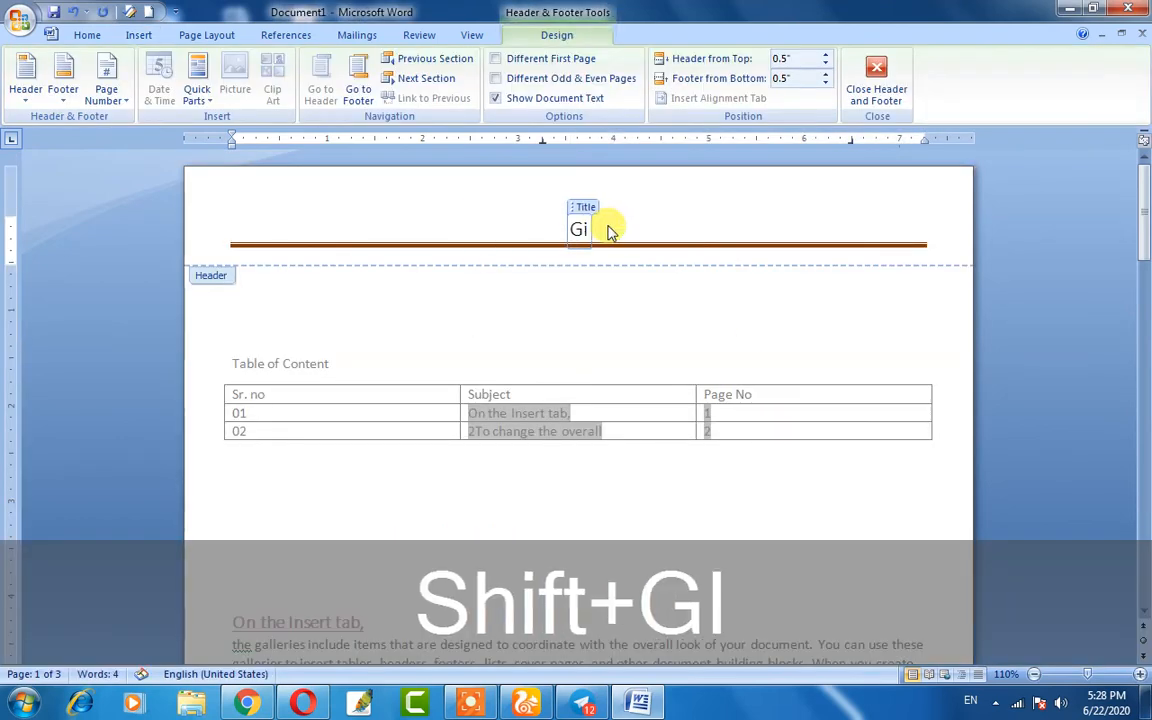
{"action": "type", "text": "-Tech N"}
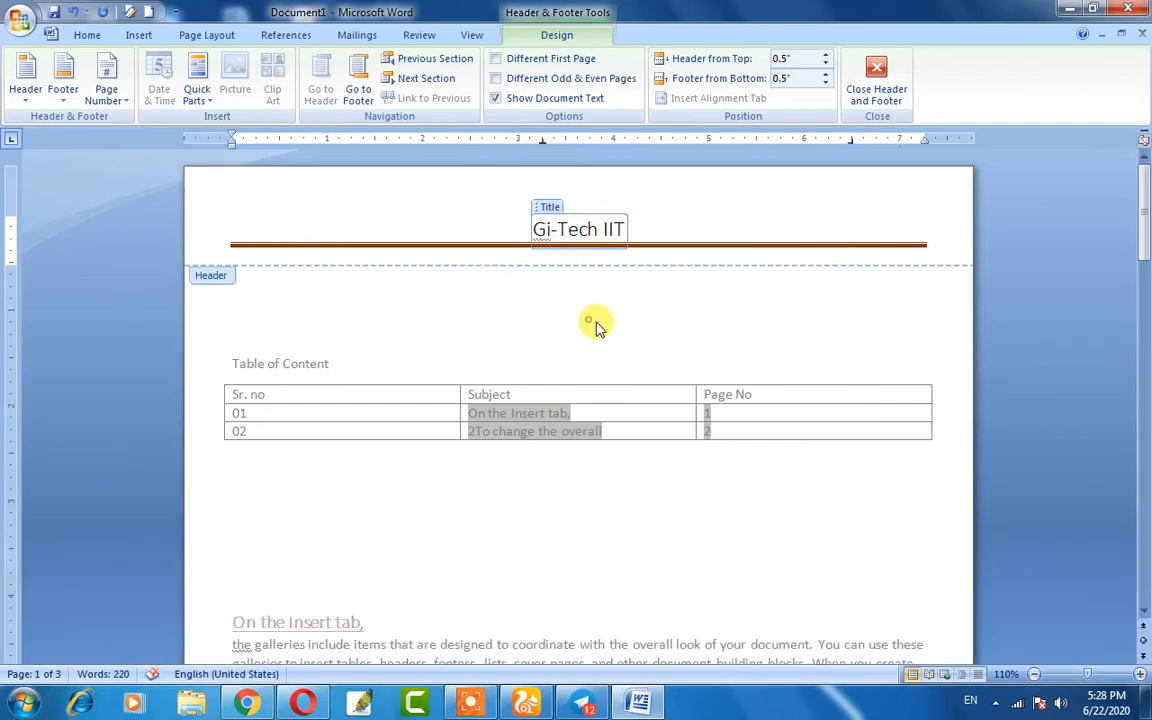
{"action": "double_click", "coordinate": [212, 290]}
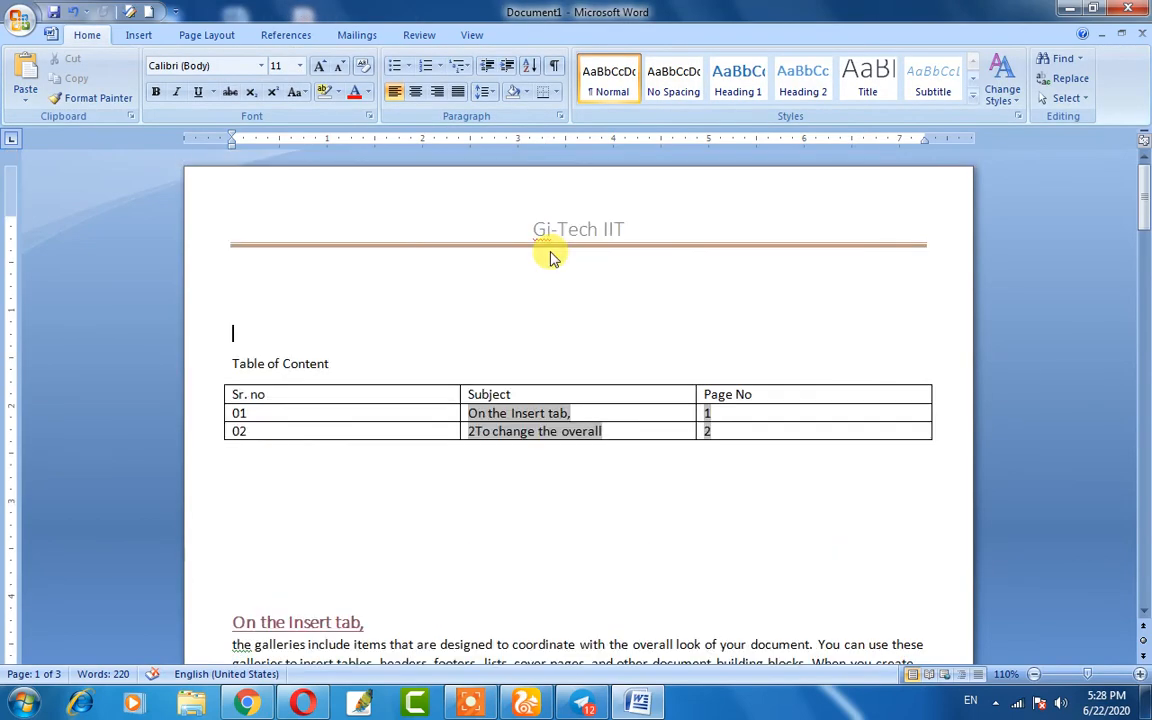
- Check the header on every page of the document
{"action": "scroll", "coordinate": [553, 258], "scroll_direction": "down", "scroll_amount": 15}
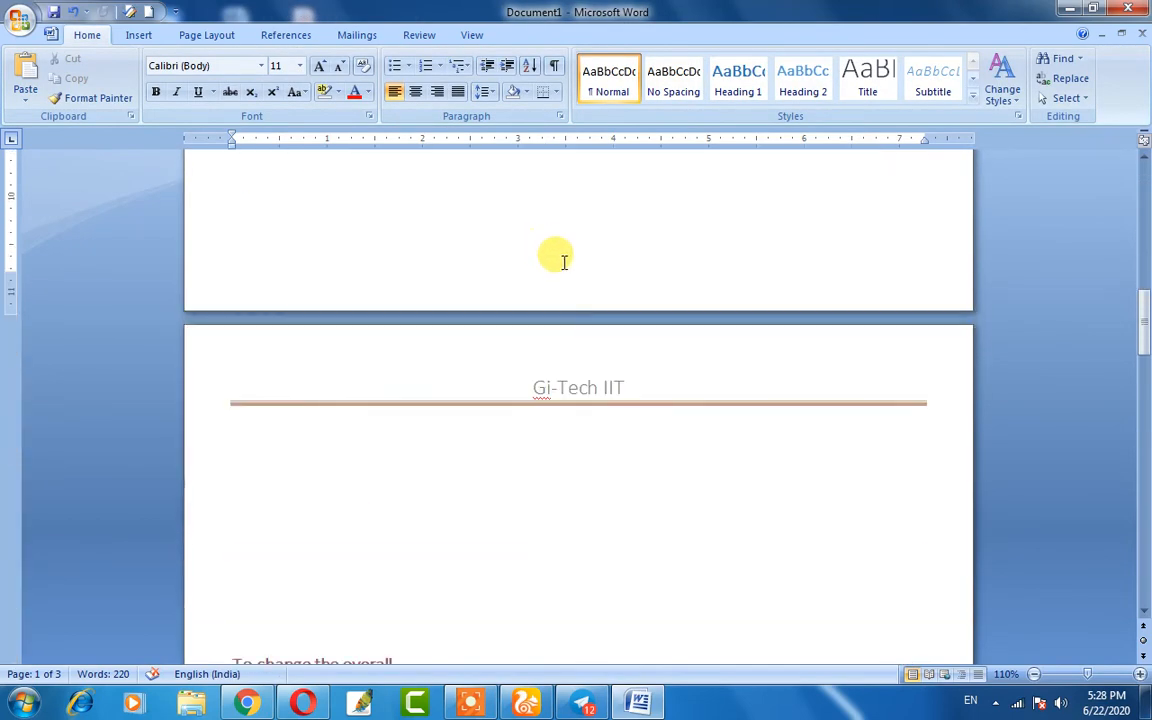
{"action": "scroll", "coordinate": [560, 373], "scroll_direction": "down", "scroll_amount": 8}
{"action": "scroll", "coordinate": [547, 360], "scroll_direction": "up", "scroll_amount": 11}
{"action": "scroll", "coordinate": [553, 342], "scroll_direction": "down", "scroll_amount": 4}
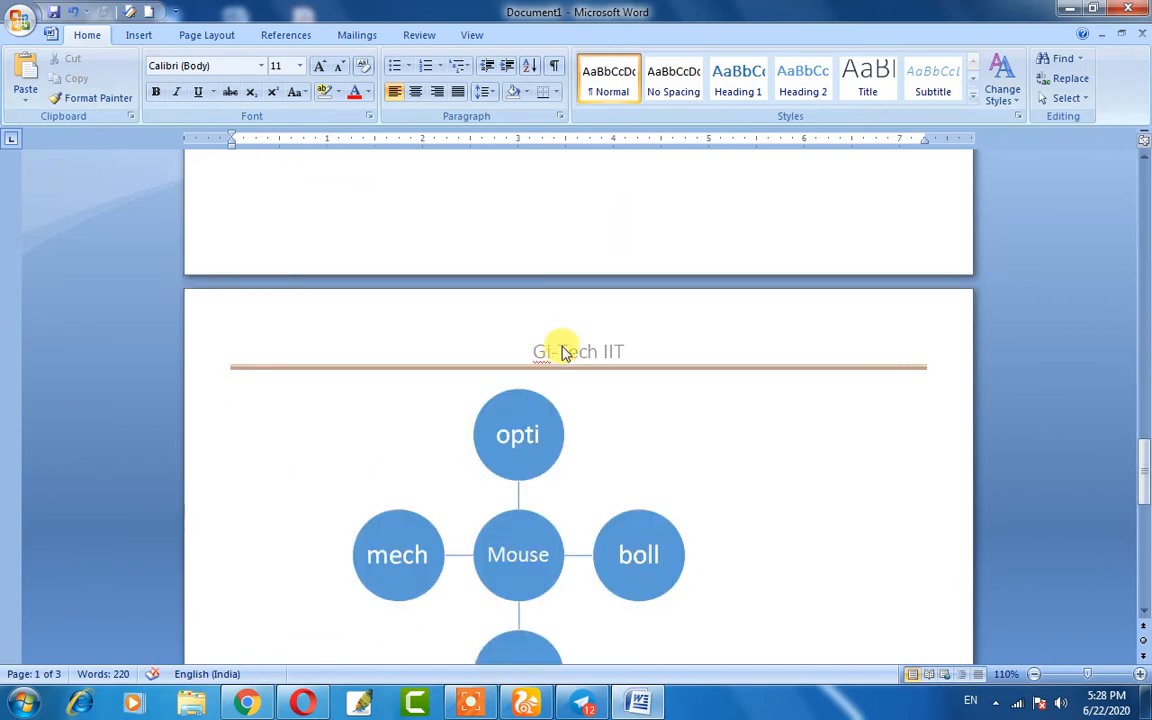
{"action": "scroll", "coordinate": [560, 345], "scroll_direction": "down", "scroll_amount": 13}
{"action": "scroll", "coordinate": [555, 323], "scroll_direction": "up", "scroll_amount": 6}
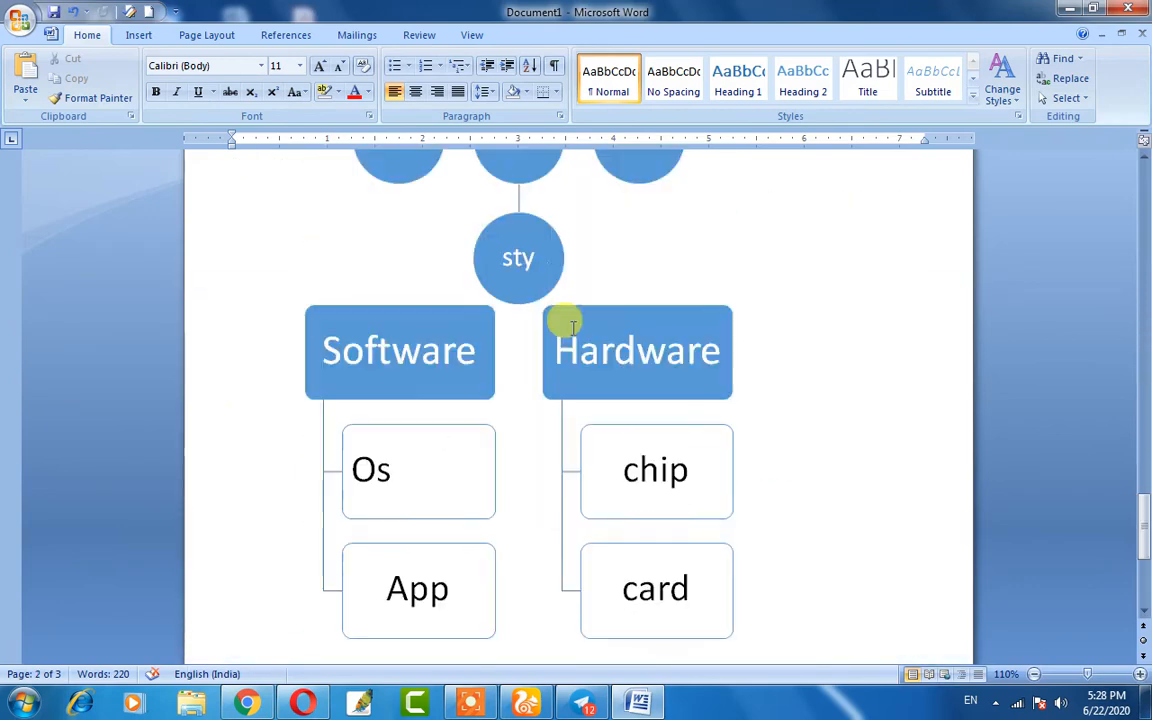
{"action": "scroll", "coordinate": [568, 326], "scroll_direction": "up", "scroll_amount": 10}
{"action": "scroll", "coordinate": [565, 320], "scroll_direction": "down", "scroll_amount": 3}
{"action": "scroll", "coordinate": [566, 335], "scroll_direction": "up", "scroll_amount": 2}
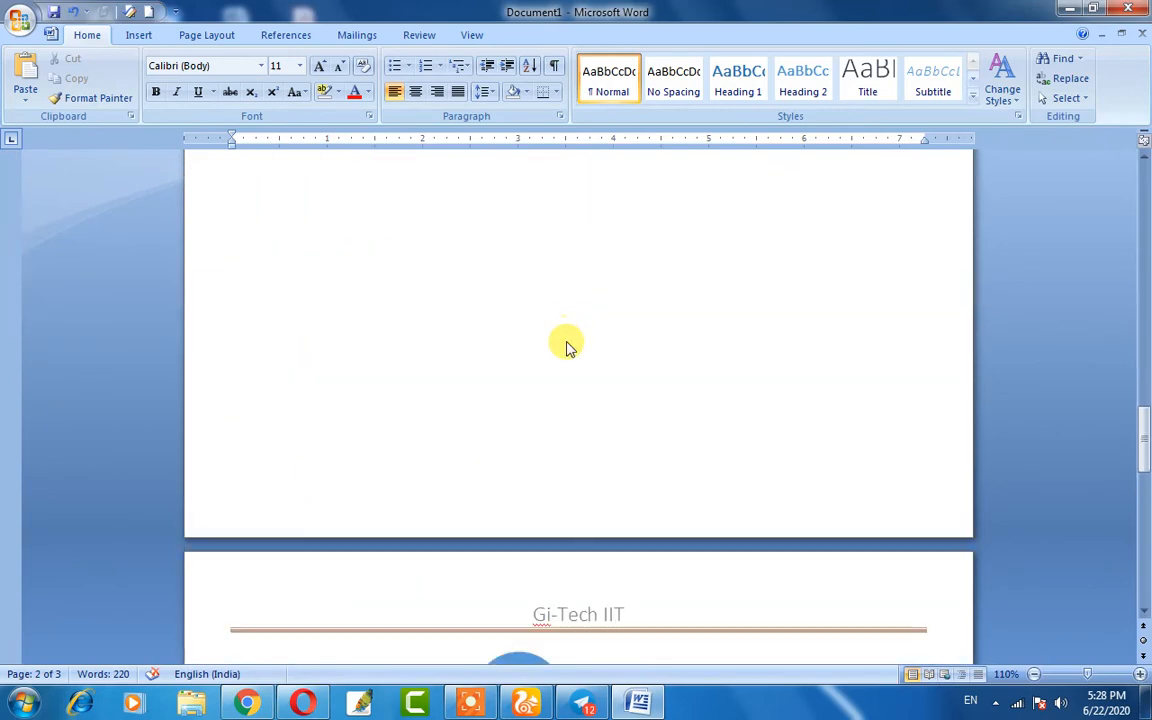
{"action": "scroll", "coordinate": [563, 345], "scroll_direction": "down", "scroll_amount": 12}
{"action": "scroll", "coordinate": [250, 605], "scroll_direction": "up", "scroll_amount": 3}
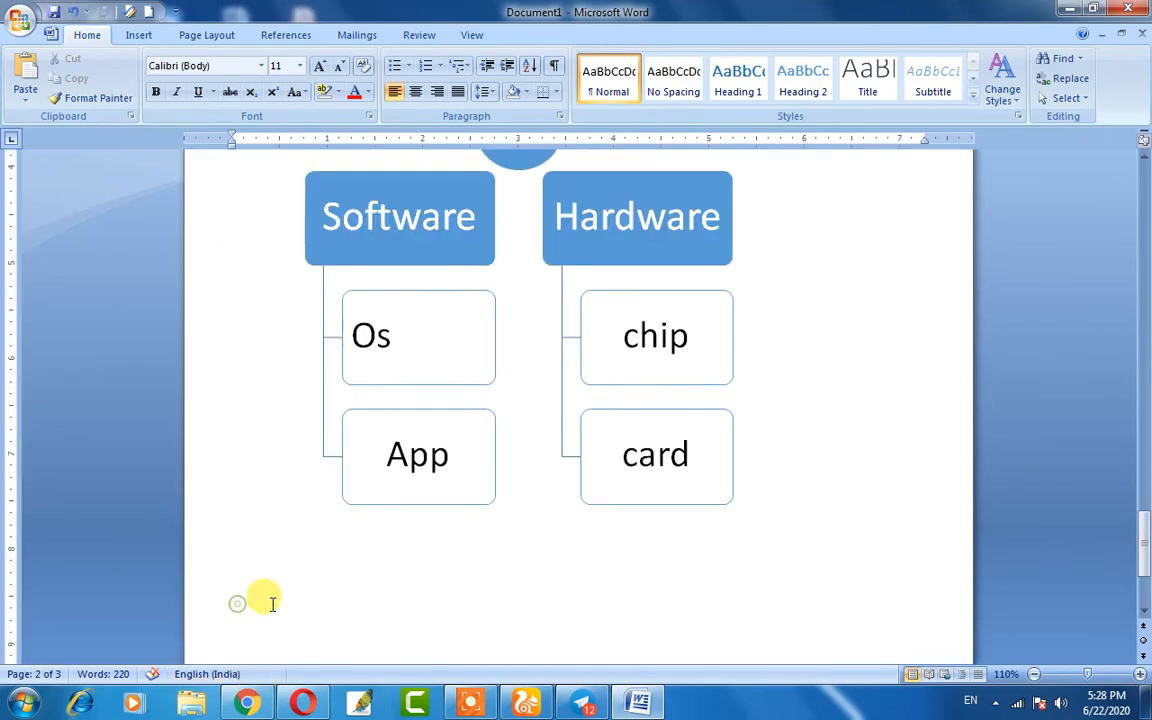
- Insert a blank page after the Software and Hardware diagram and check the pages around it
{"action": "left_click", "coordinate": [272, 603]}
{"action": "scroll", "coordinate": [300, 500], "scroll_direction": "down", "scroll_amount": 3}
{"action": "left_click", "coordinate": [143, 36]}
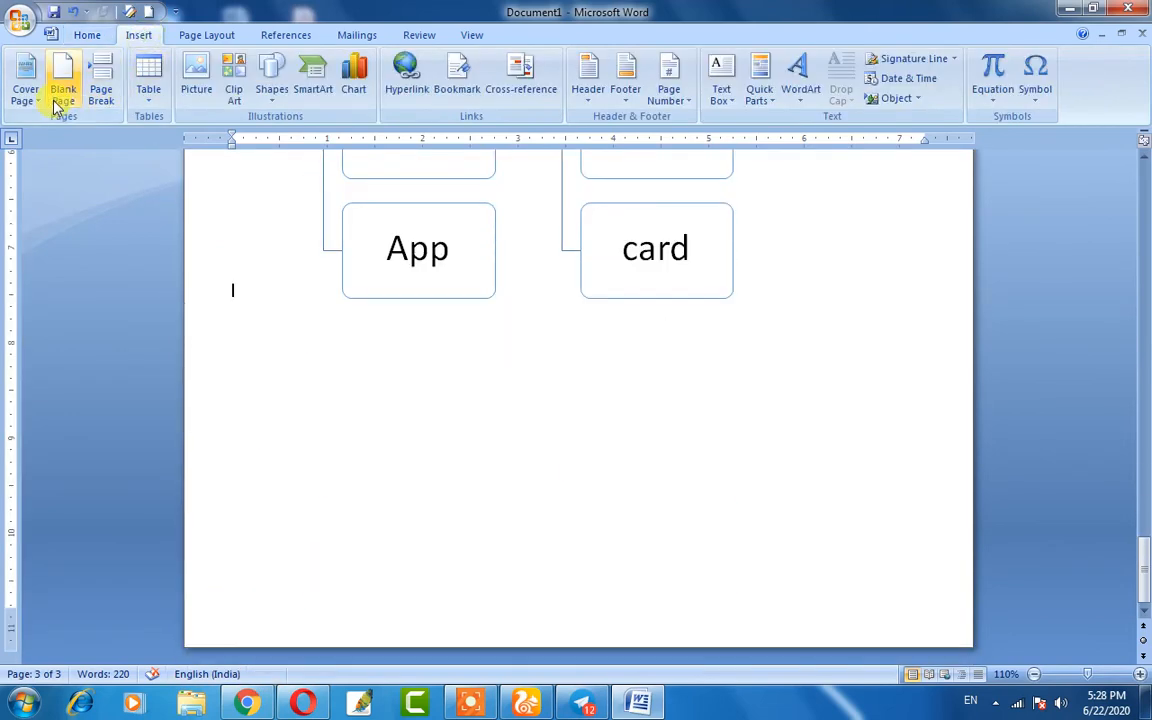
{"action": "left_click", "coordinate": [57, 84]}
{"action": "scroll", "coordinate": [365, 292], "scroll_direction": "down", "scroll_amount": 6}
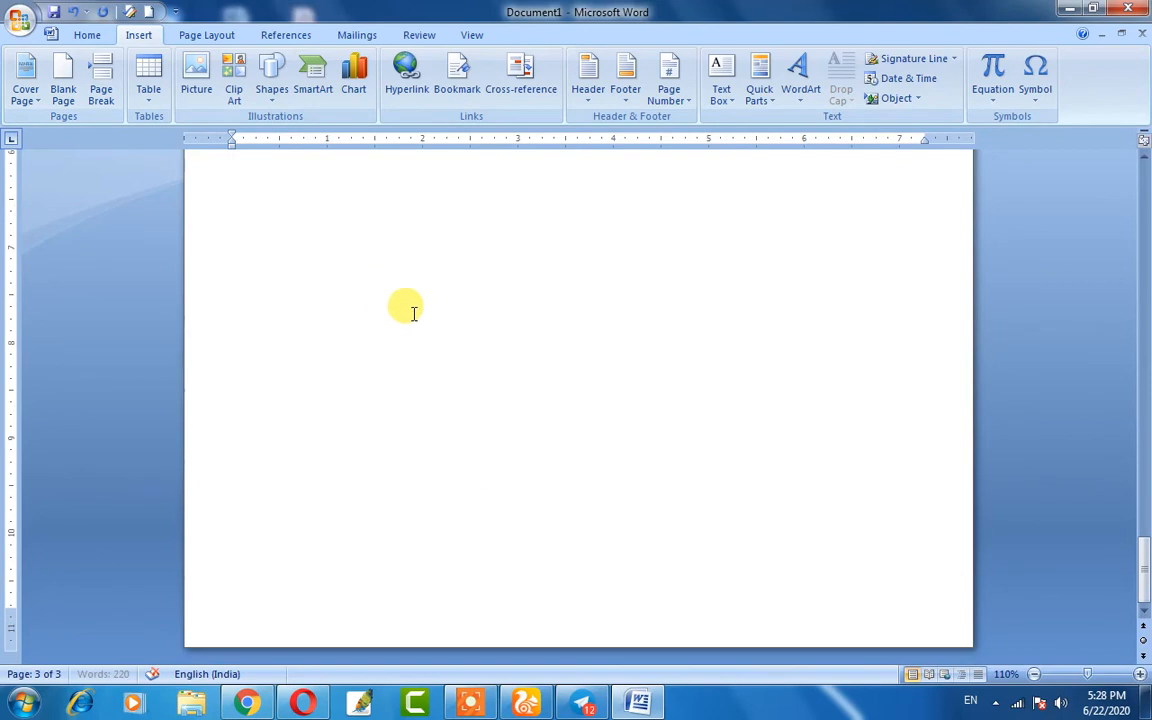
{"action": "scroll", "coordinate": [404, 314], "scroll_direction": "up", "scroll_amount": 8}
{"action": "scroll", "coordinate": [404, 314], "scroll_direction": "up", "scroll_amount": 3}
{"action": "scroll", "coordinate": [519, 506], "scroll_direction": "down", "scroll_amount": 15}
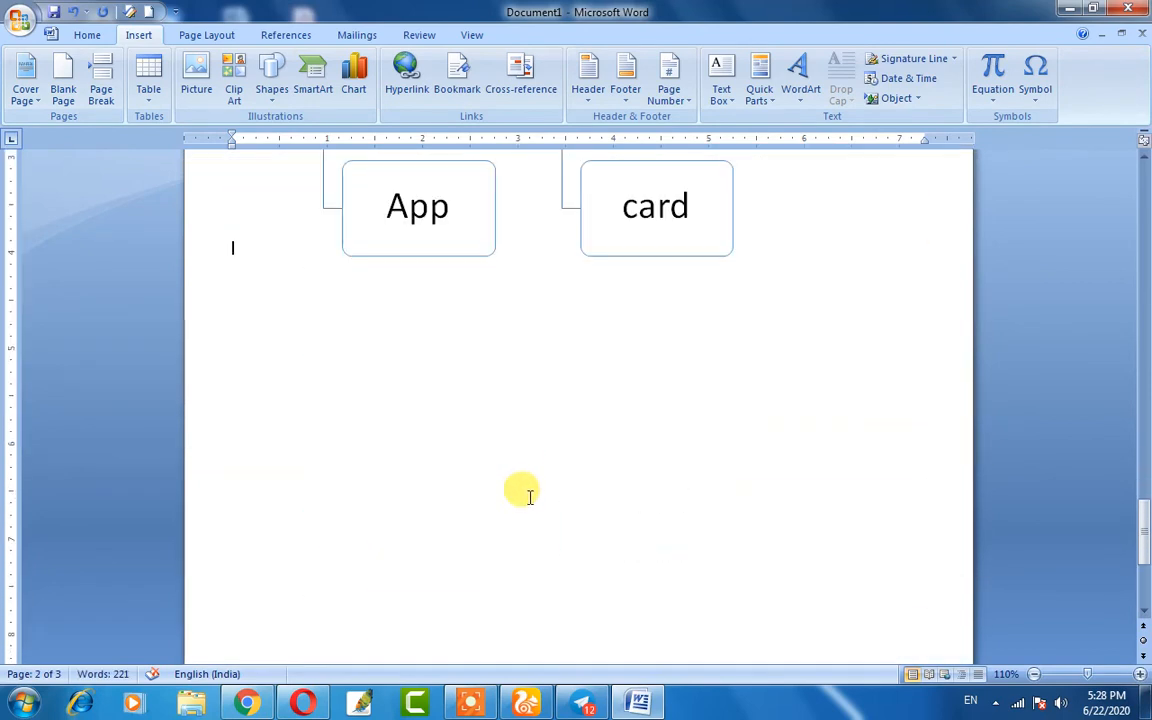
{"action": "scroll", "coordinate": [445, 424], "scroll_direction": "up", "scroll_amount": 10}
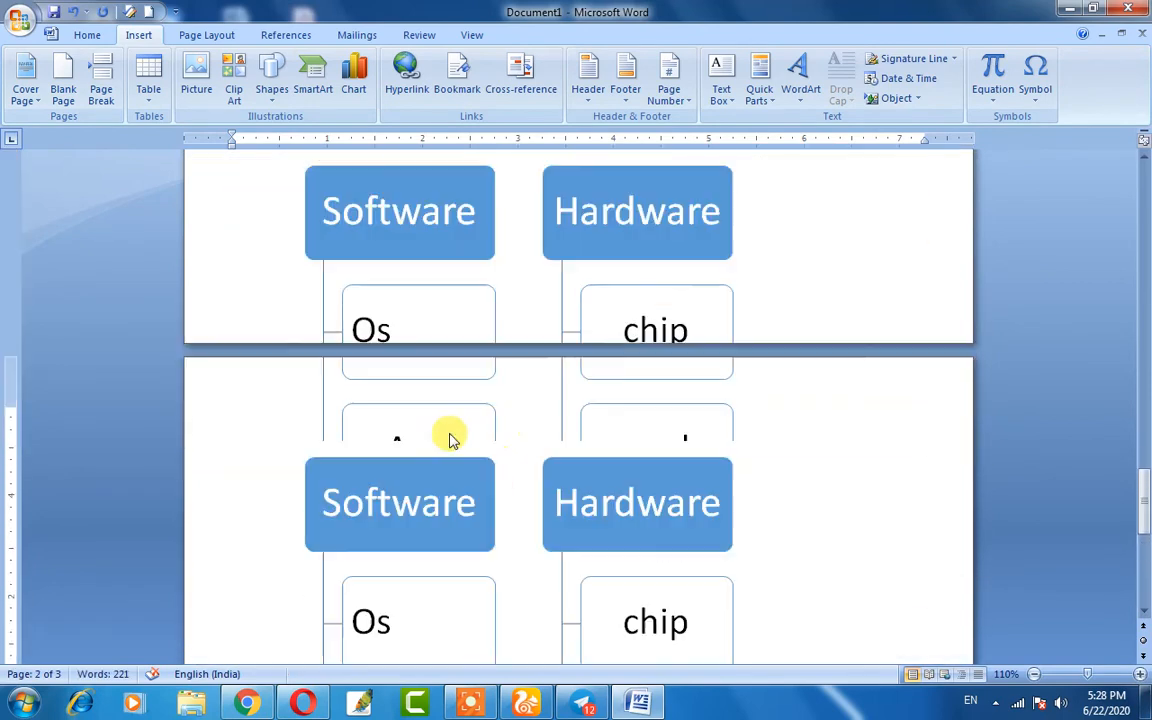
- Replace the document's current header with the built-in Tiles header
{"action": "scroll", "coordinate": [447, 420], "scroll_direction": "up", "scroll_amount": 20}
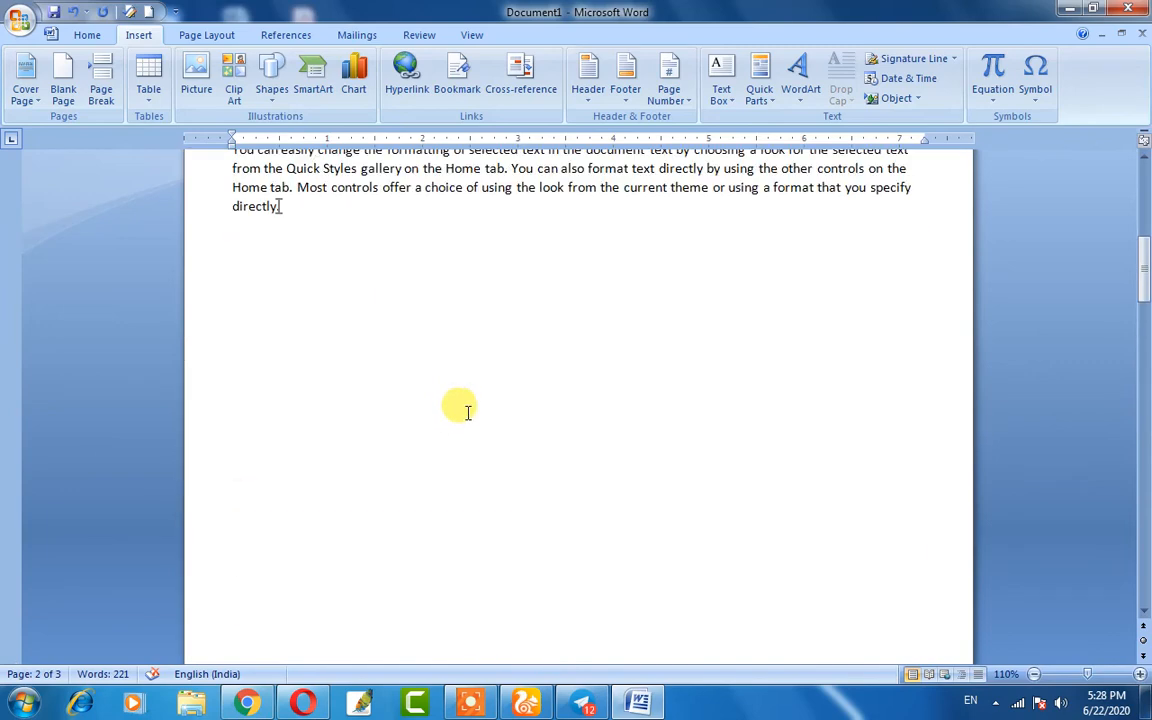
{"action": "left_click", "coordinate": [588, 80]}
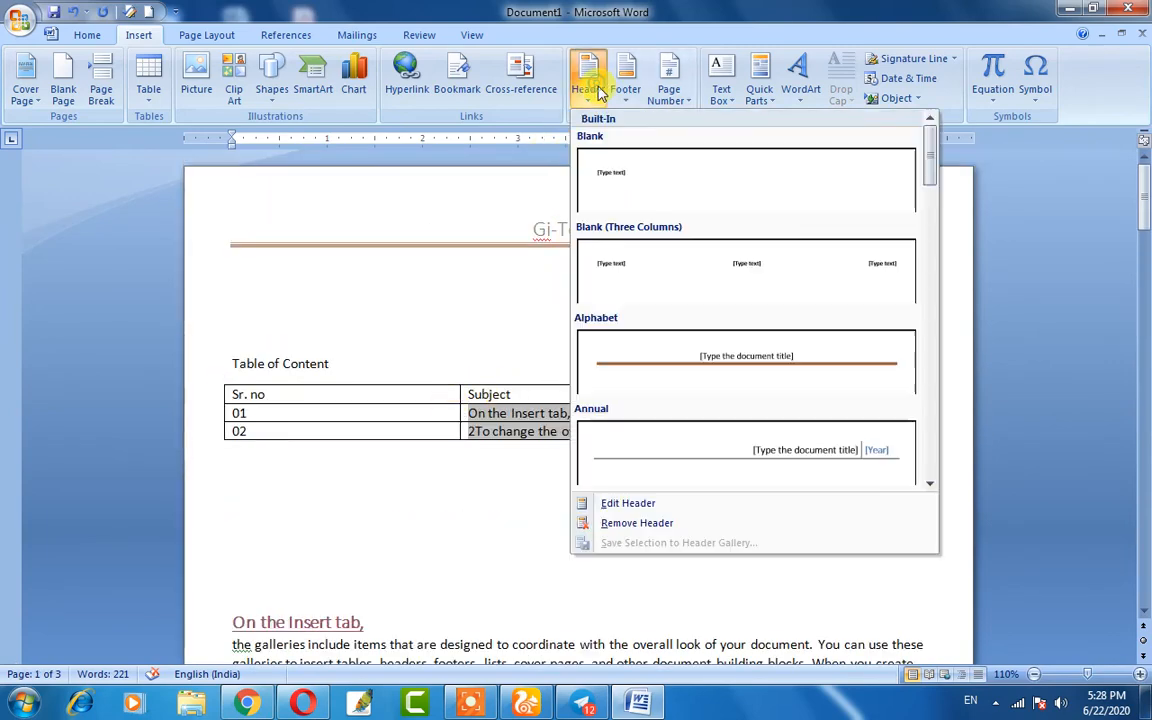
{"action": "scroll", "coordinate": [715, 360], "scroll_direction": "down", "scroll_amount": 10}
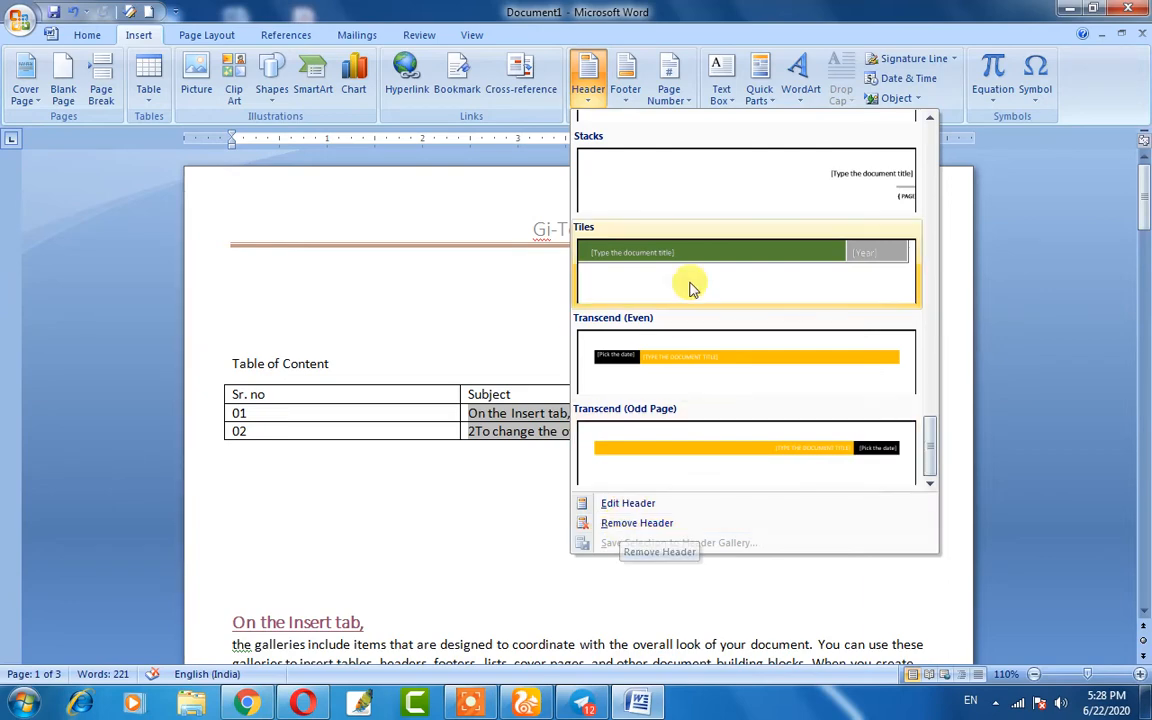
{"action": "left_click", "coordinate": [717, 253]}
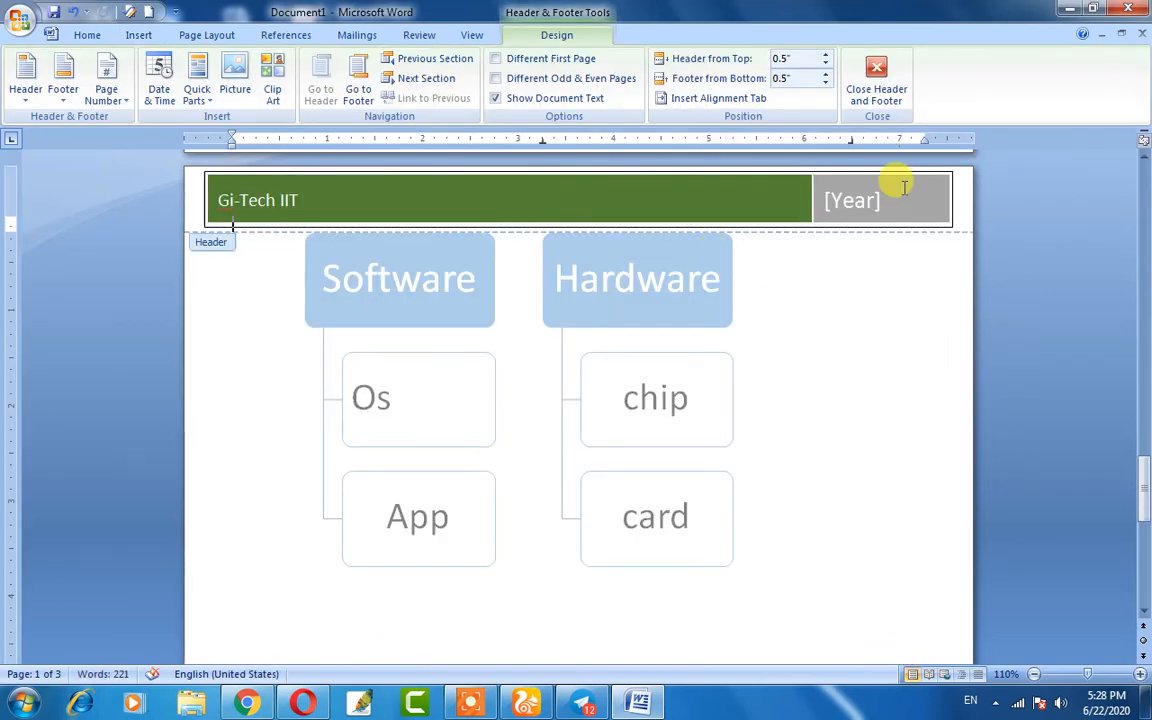
- Set the year in the Tiles header to 1998
{"action": "left_click", "coordinate": [872, 202]}
{"action": "type", "text": "20220"}
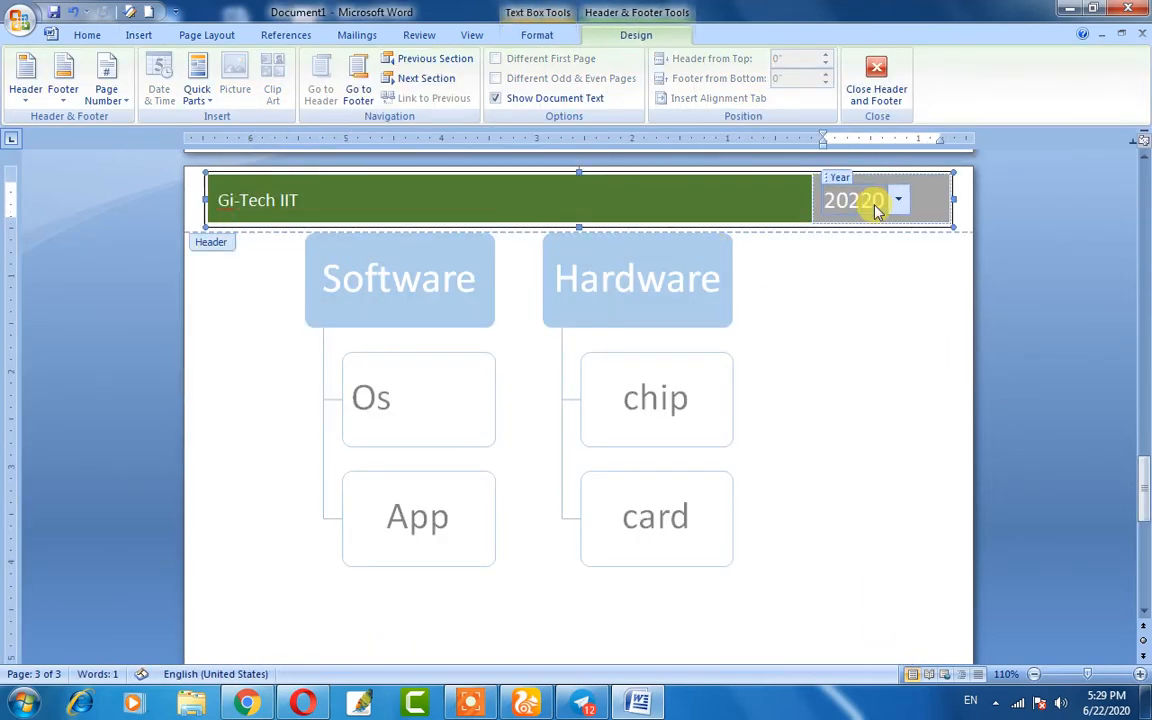
{"action": "key", "text": "BackSpace"}
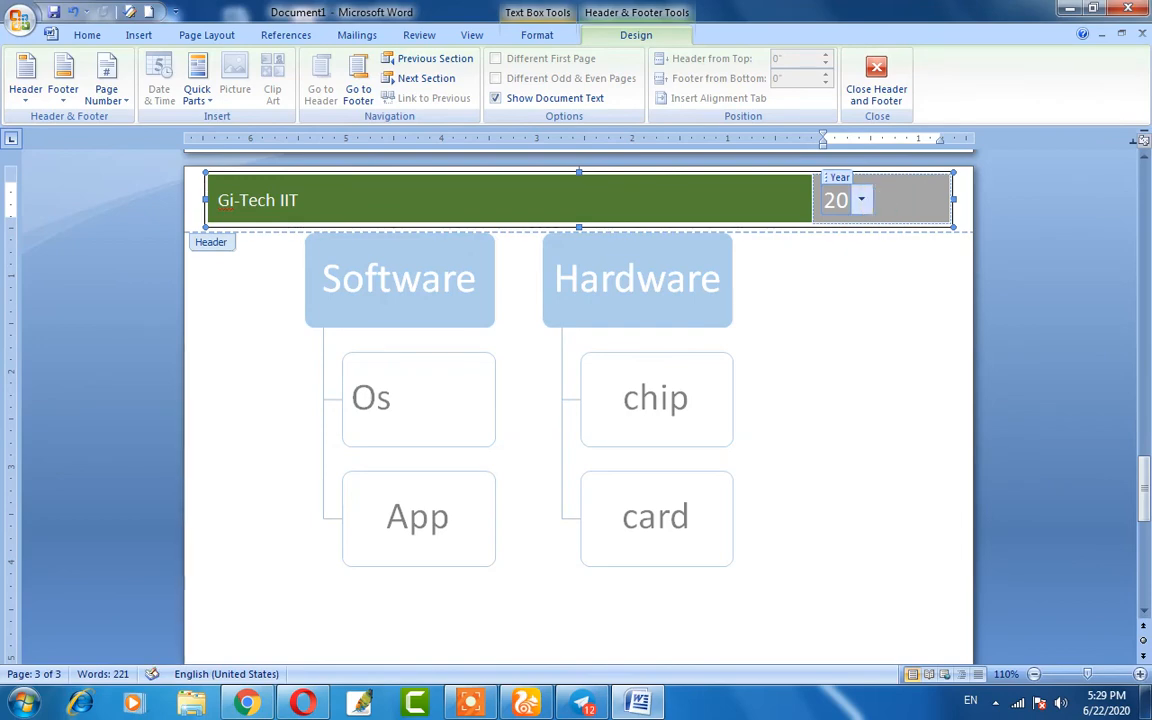
{"action": "key", "text": "BackSpace"}
{"action": "key", "text": "BackSpace"}
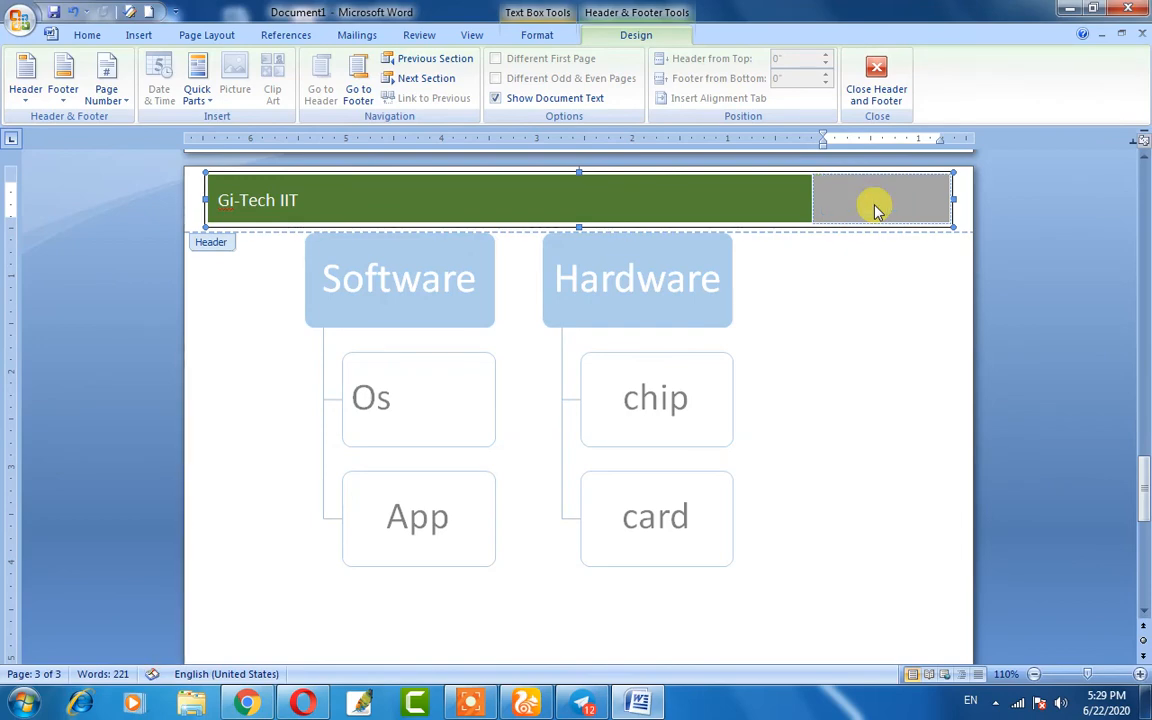
{"action": "type", "text": "1998"}
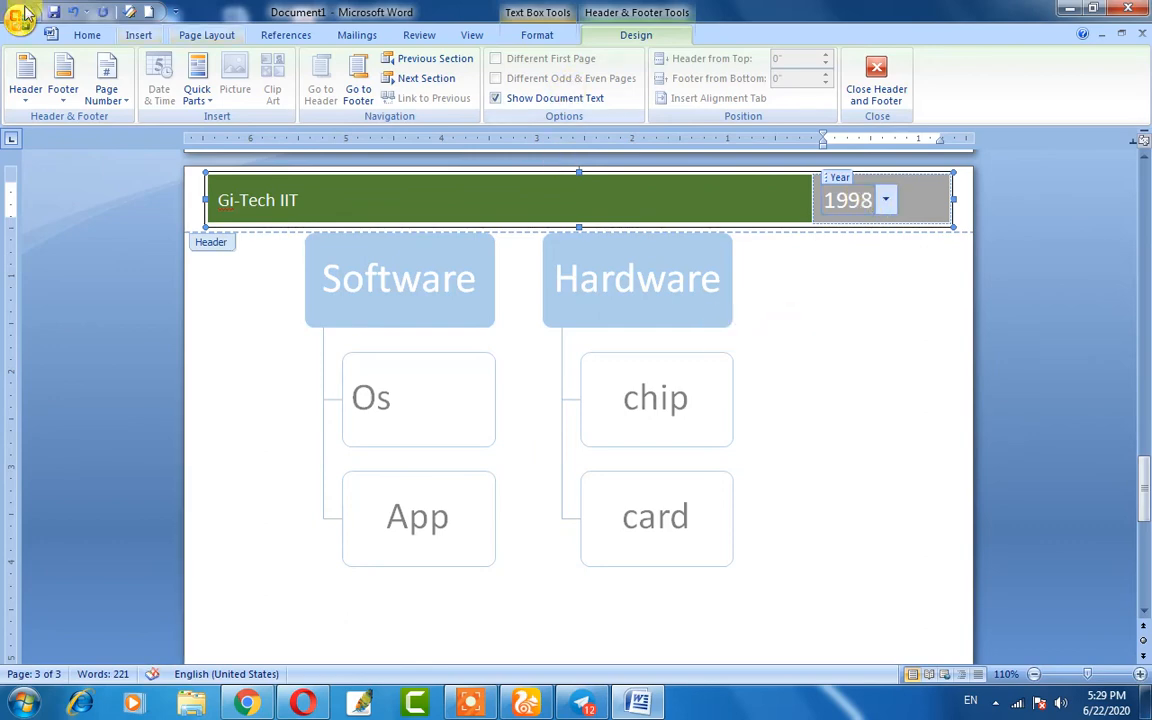
- Insert the built-in Annual footer and check it at the bottom of the second and third pages
{"action": "left_click", "coordinate": [88, 36]}
{"action": "left_click", "coordinate": [142, 36]}
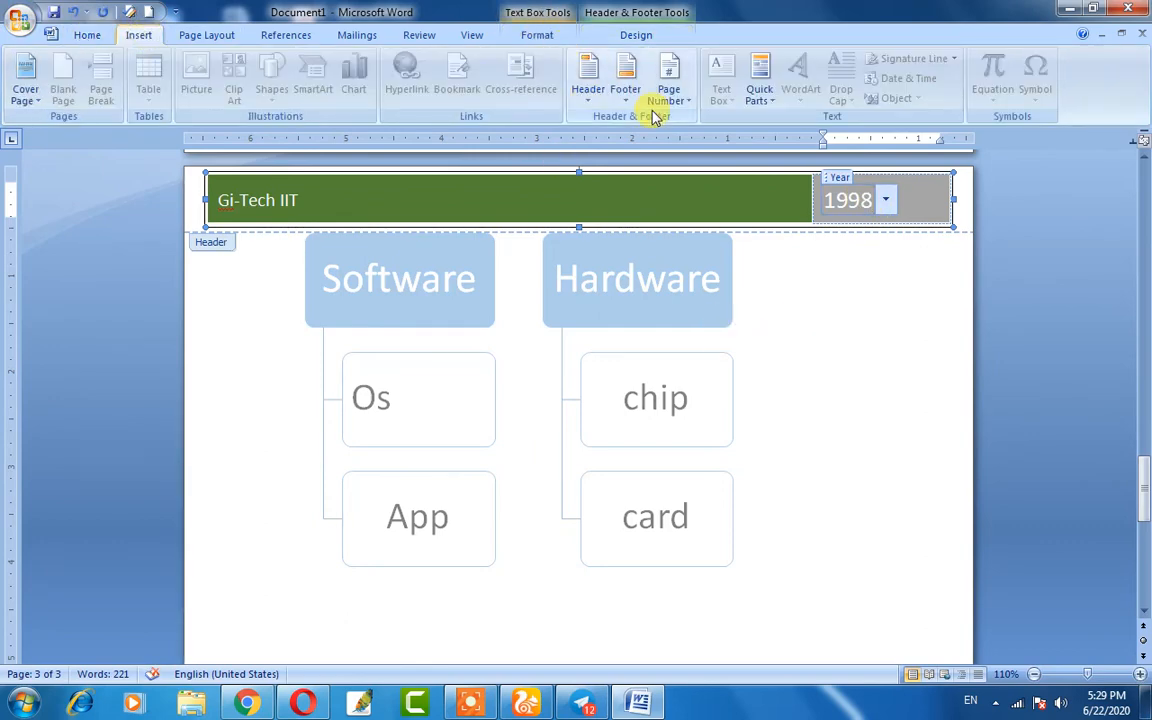
{"action": "left_click", "coordinate": [626, 90]}
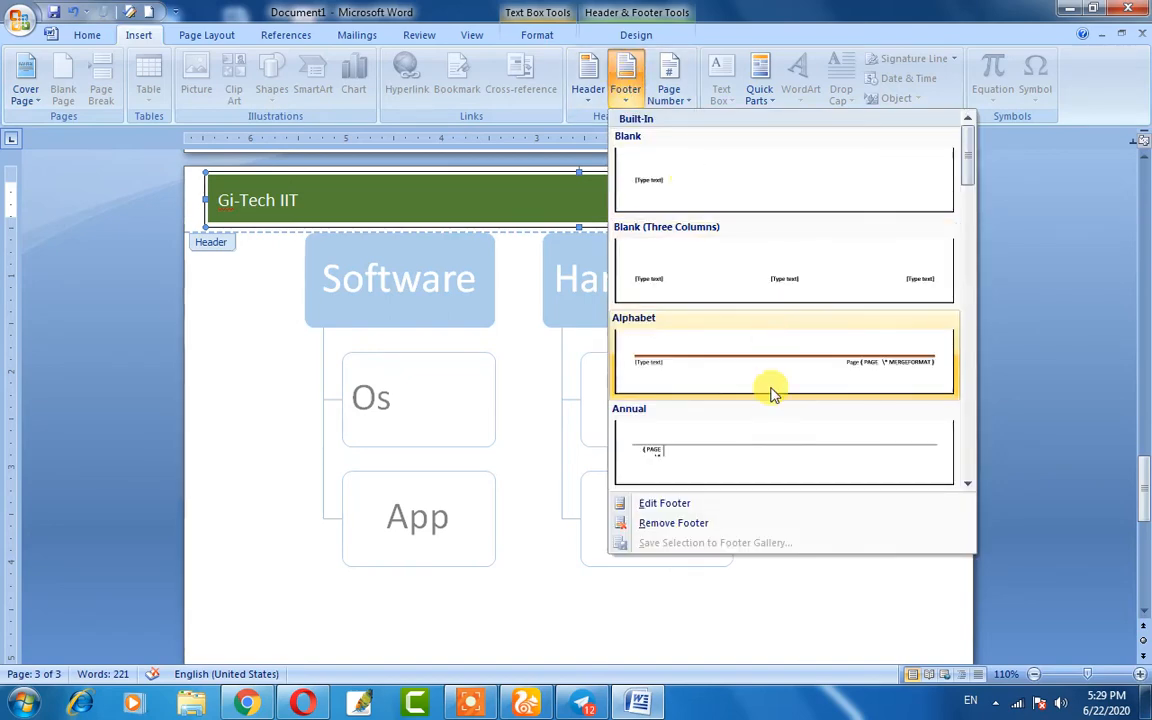
{"action": "left_click", "coordinate": [761, 452]}
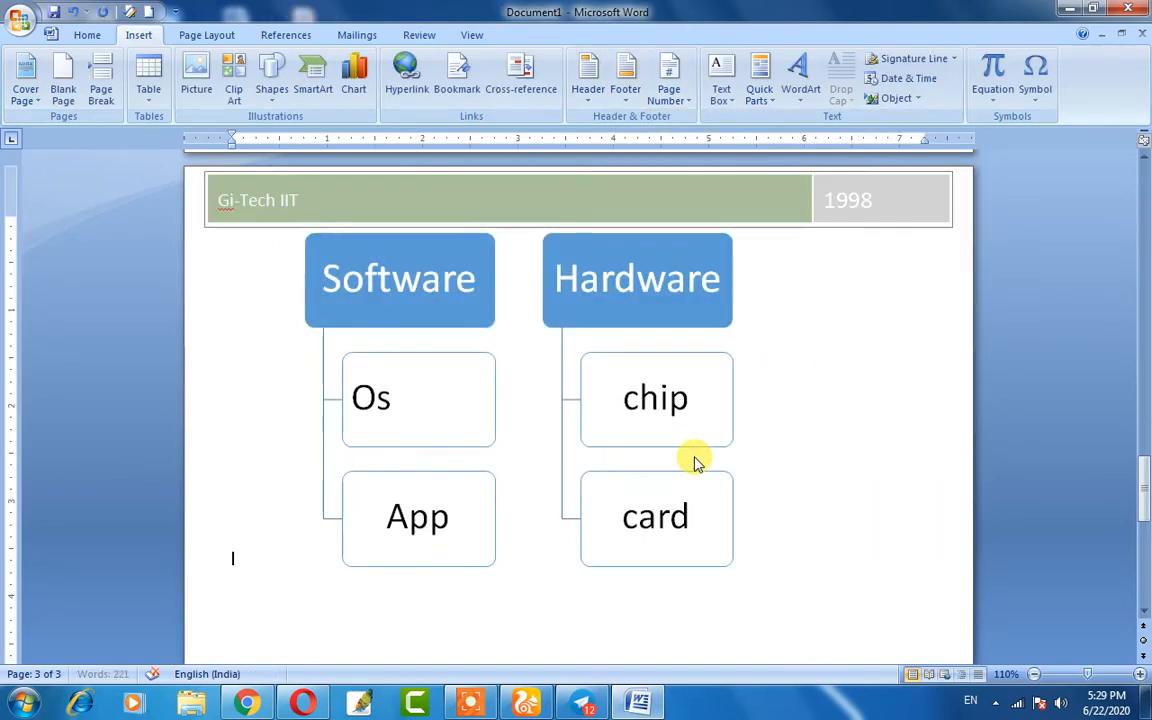
{"action": "scroll", "coordinate": [580, 477], "scroll_direction": "down", "scroll_amount": 5}
{"action": "scroll", "coordinate": [540, 398], "scroll_direction": "up", "scroll_amount": 12}
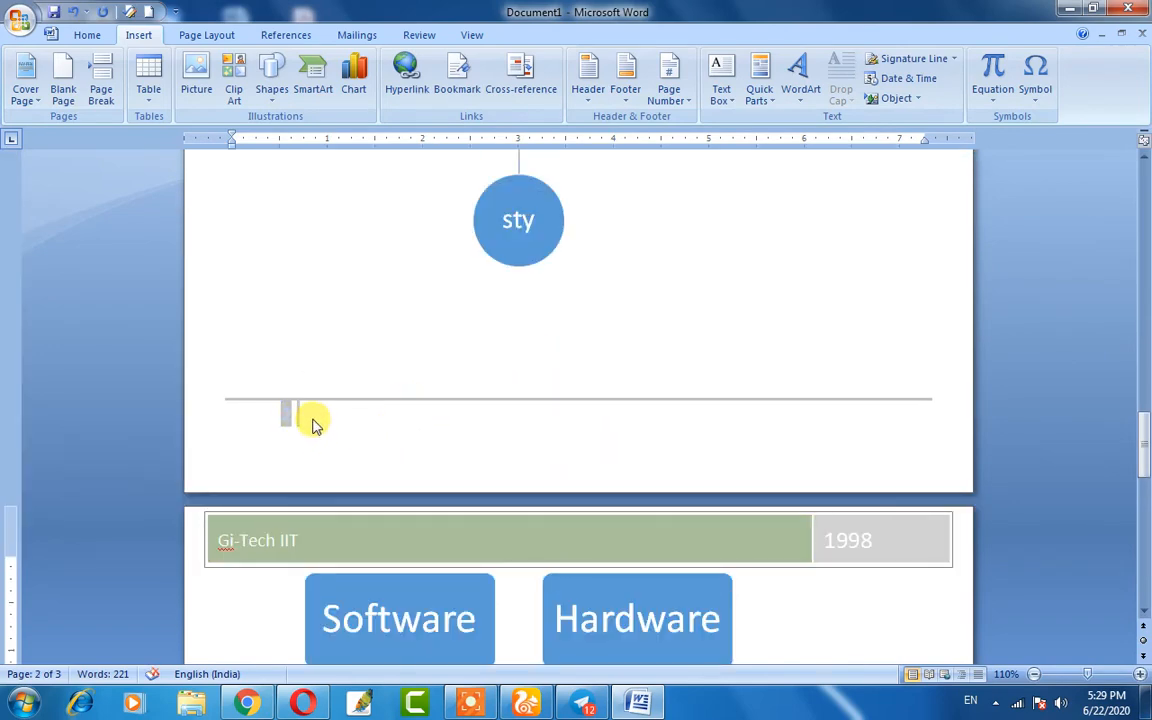
{"action": "scroll", "coordinate": [305, 410], "scroll_direction": "down", "scroll_amount": 15}
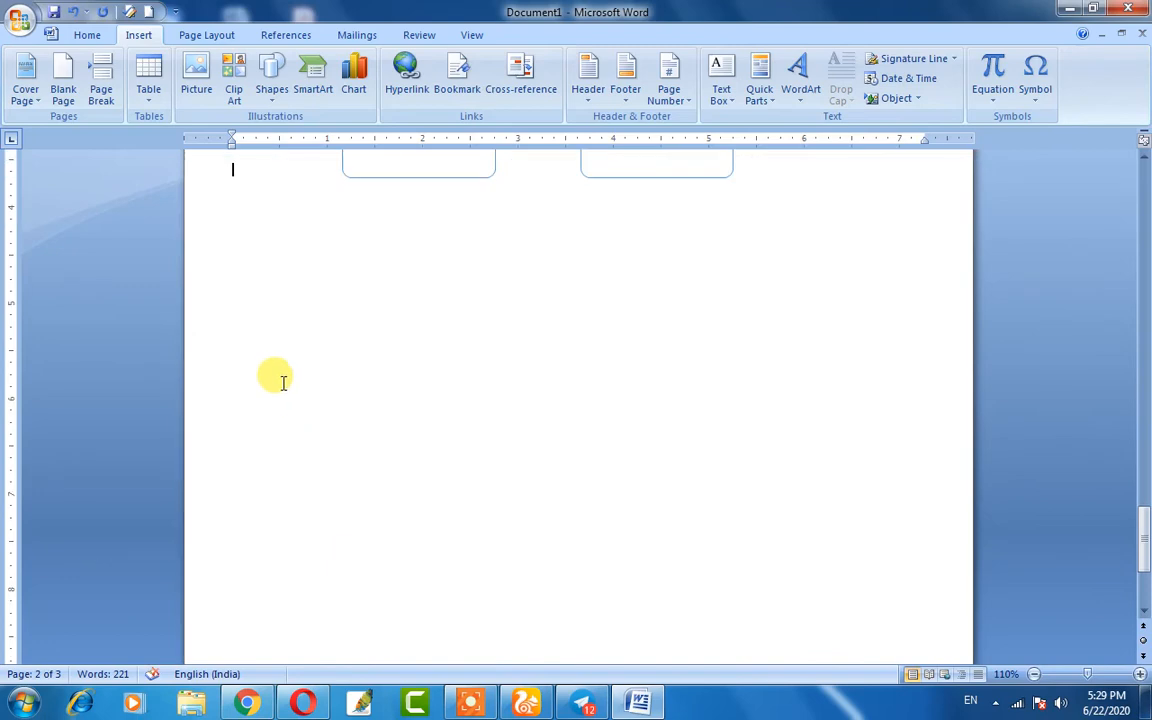
{"action": "left_click", "coordinate": [282, 372]}
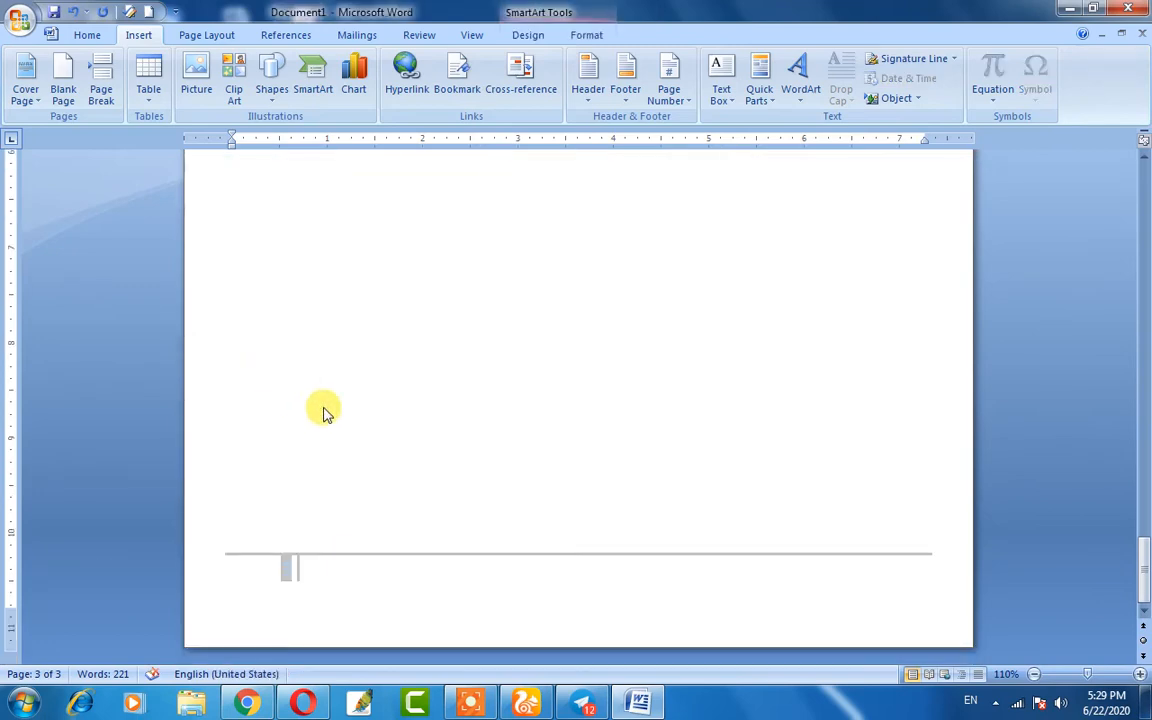
{"action": "scroll", "coordinate": [329, 399], "scroll_direction": "up", "scroll_amount": 3}
{"action": "scroll", "coordinate": [329, 410], "scroll_direction": "down", "scroll_amount": 3}
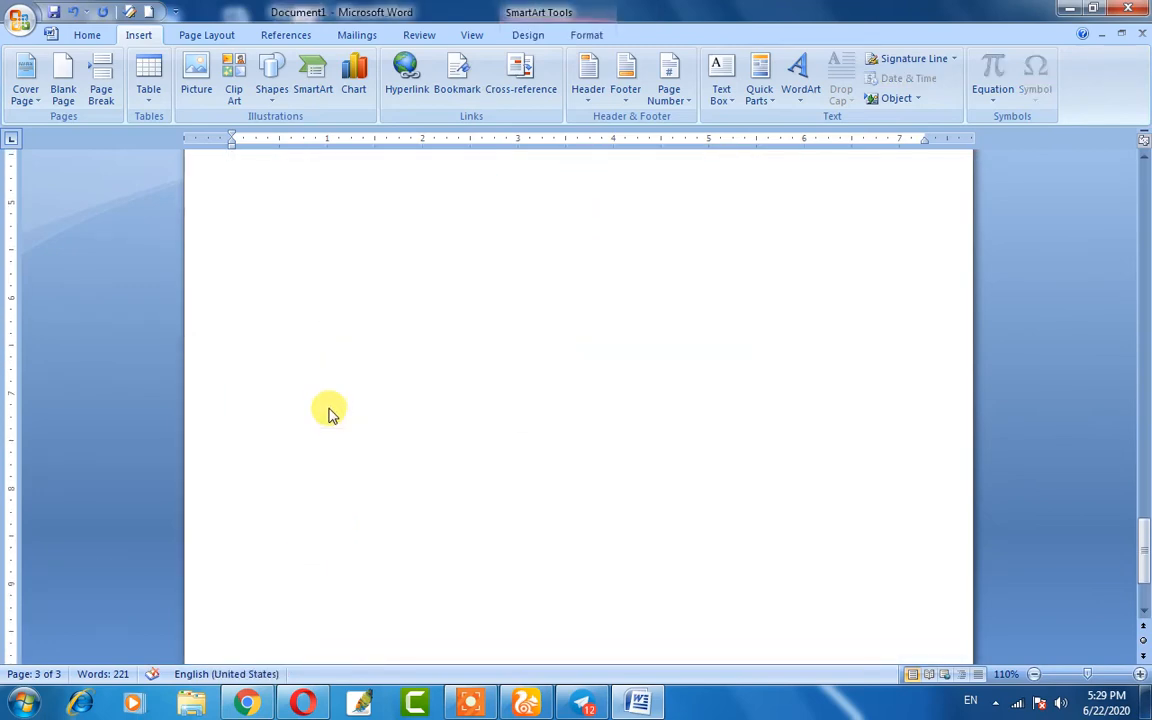
- Open the footer on the last page for editing and try to delete its page number
{"action": "double_click", "coordinate": [288, 574]}
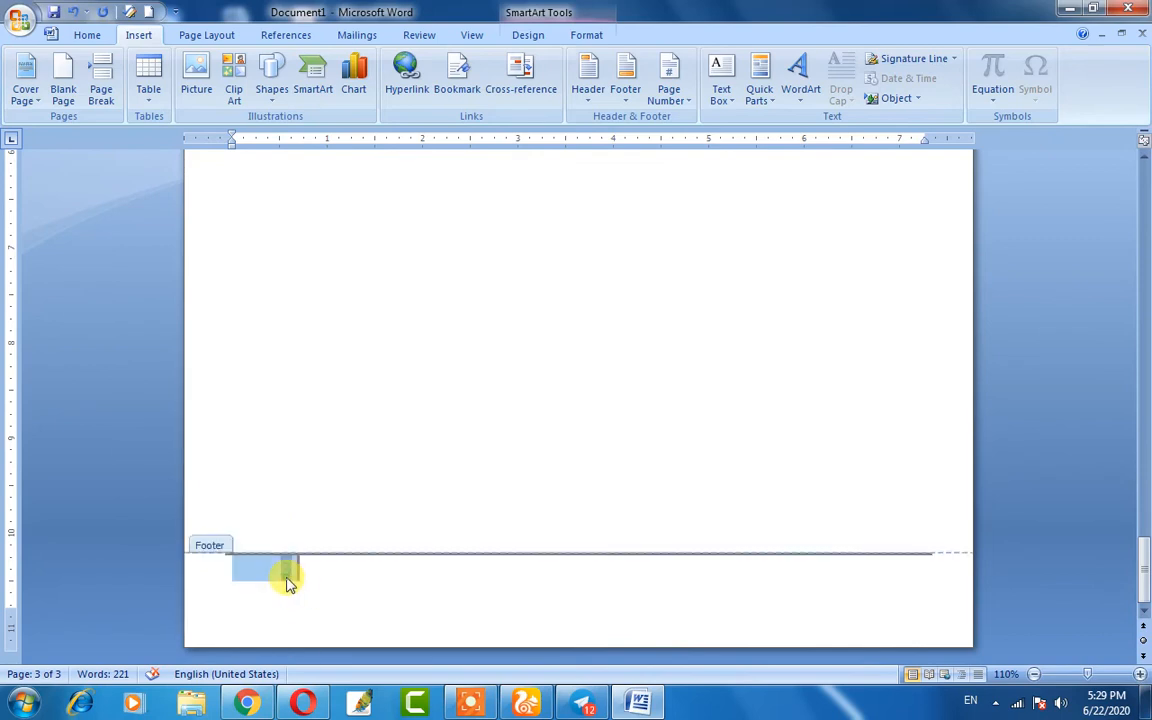
{"action": "key", "text": "BackSpace"}
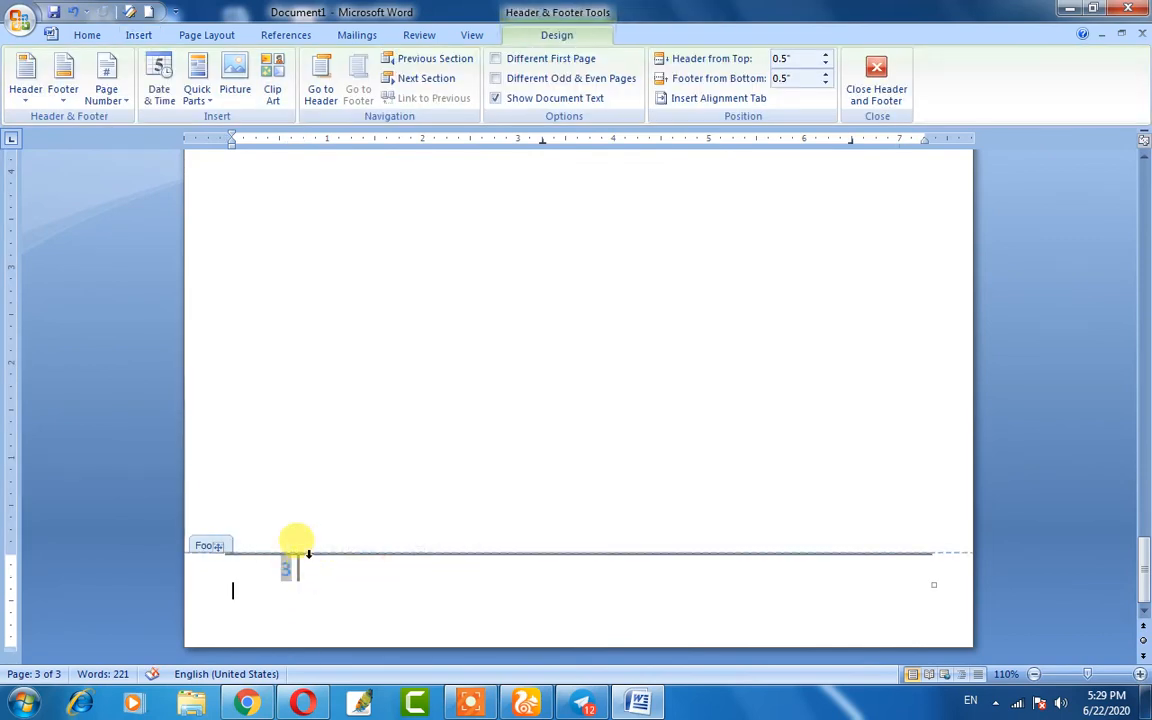
{"action": "scroll", "coordinate": [311, 565], "scroll_direction": "down", "scroll_amount": 3}
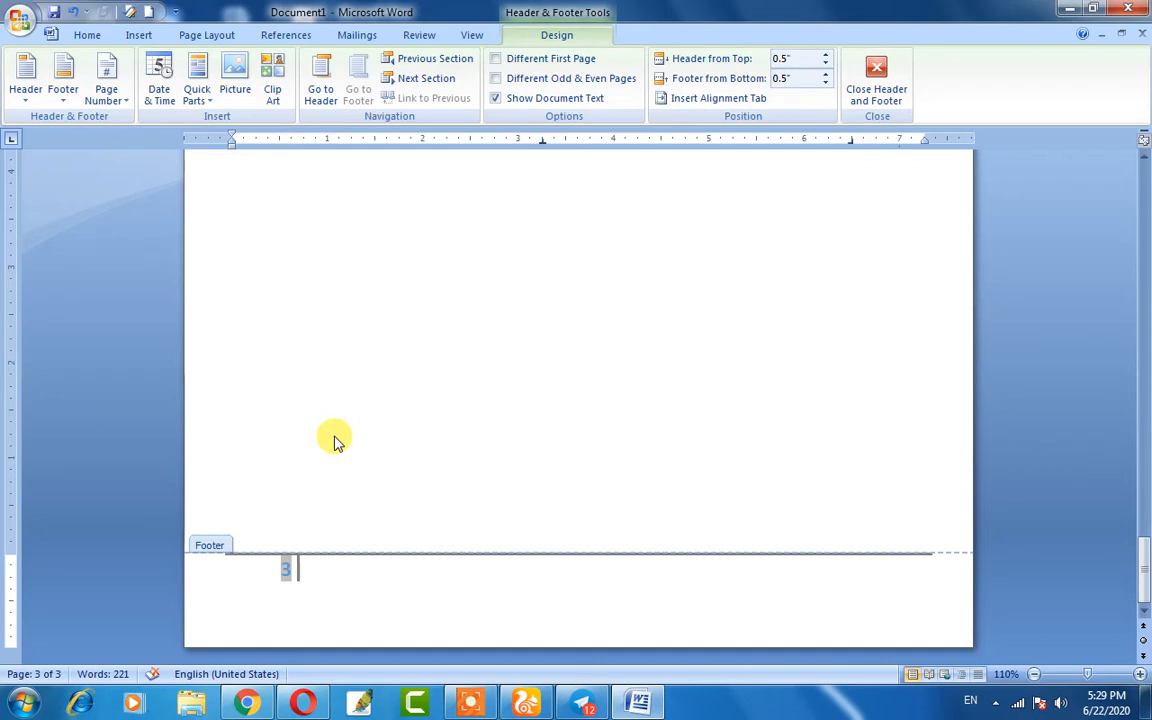
- Insert the built-in Alphabet footer and fill its text placeholder with "Gitech"
{"action": "left_click", "coordinate": [150, 37]}
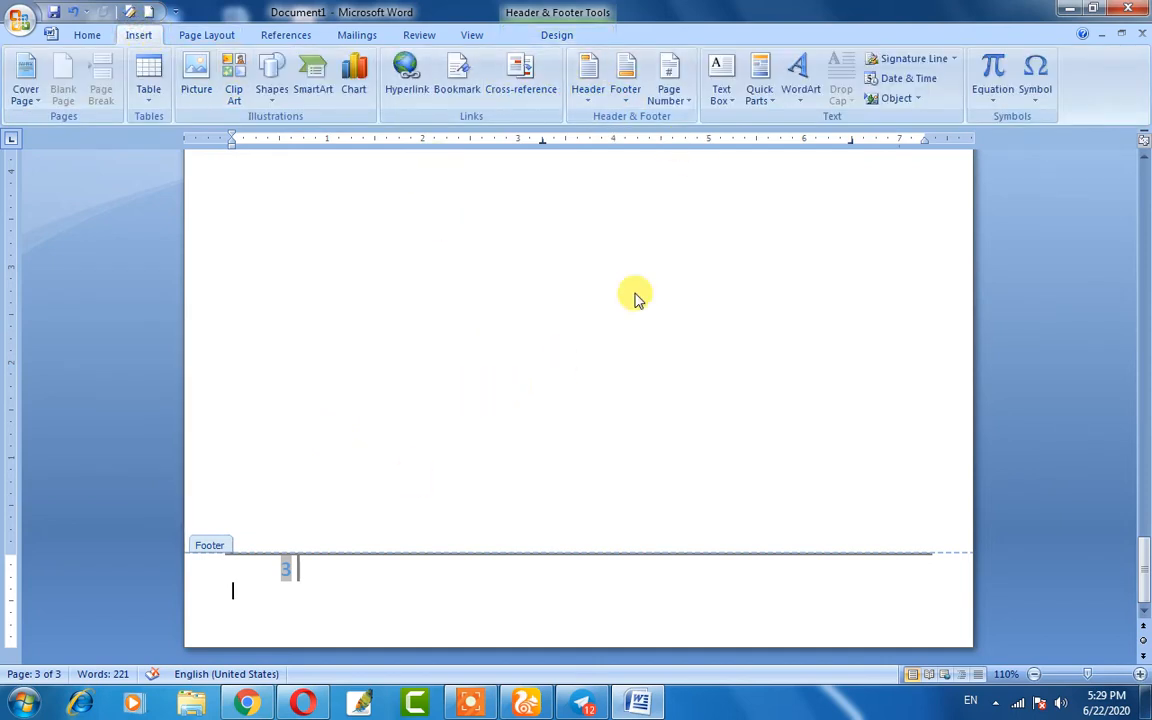
{"action": "left_click", "coordinate": [620, 88]}
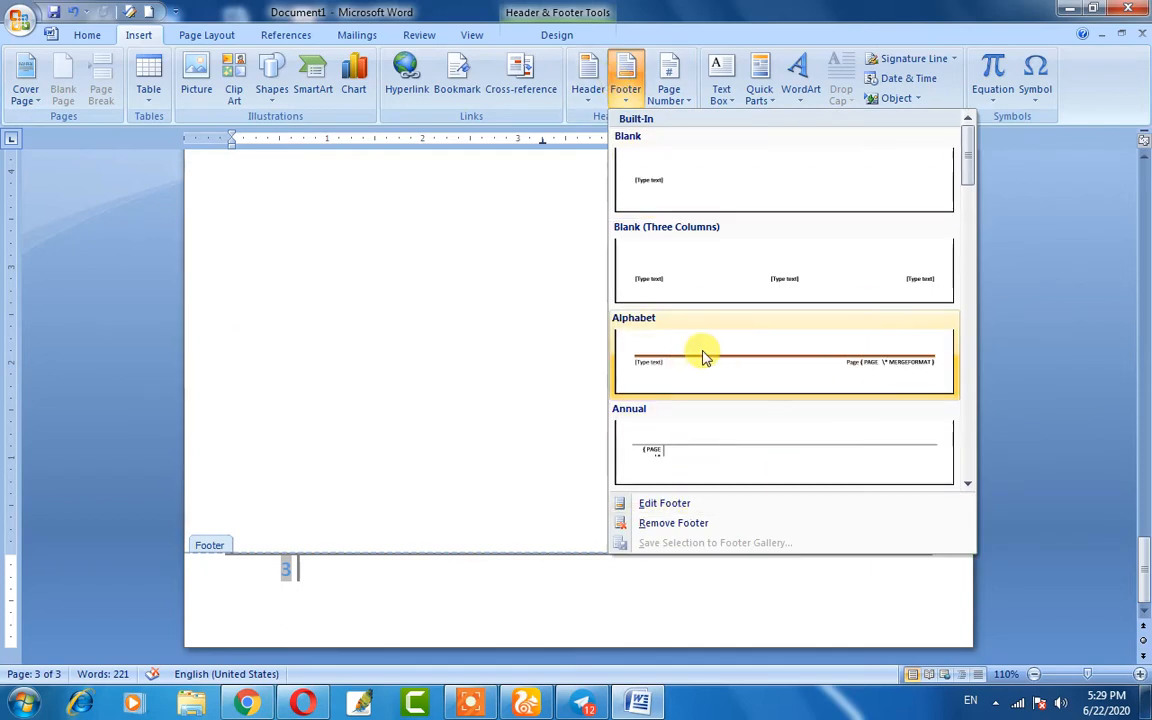
{"action": "left_click", "coordinate": [823, 360]}
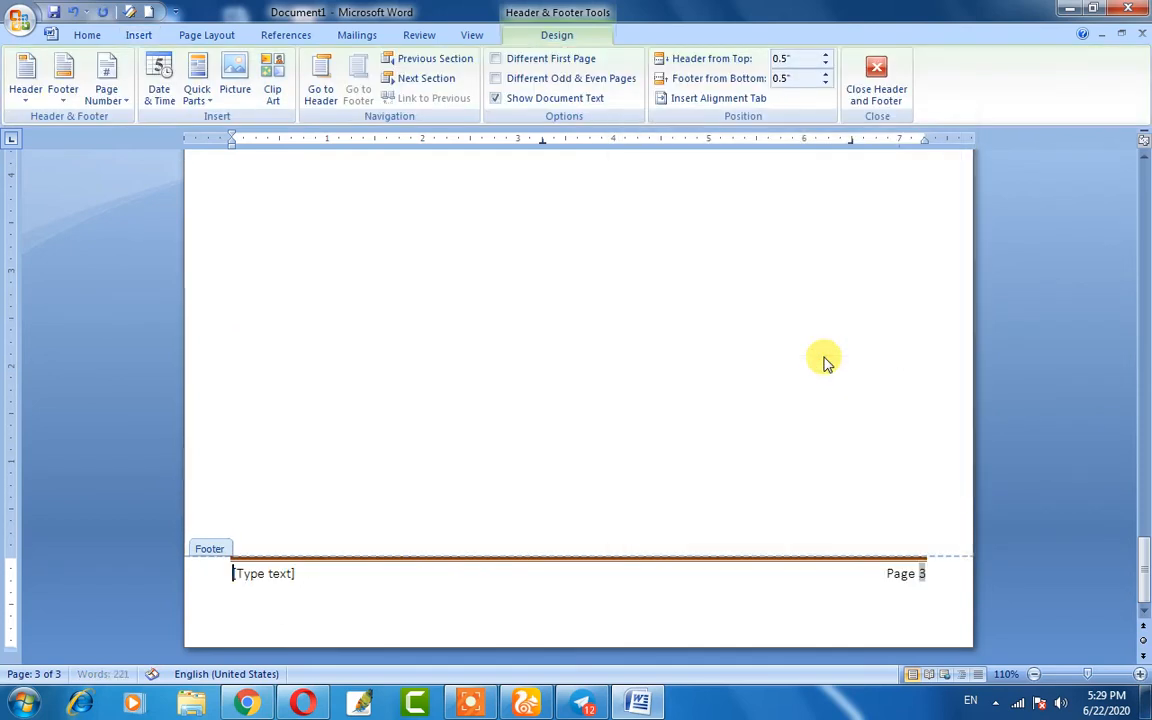
{"action": "left_click", "coordinate": [280, 578]}
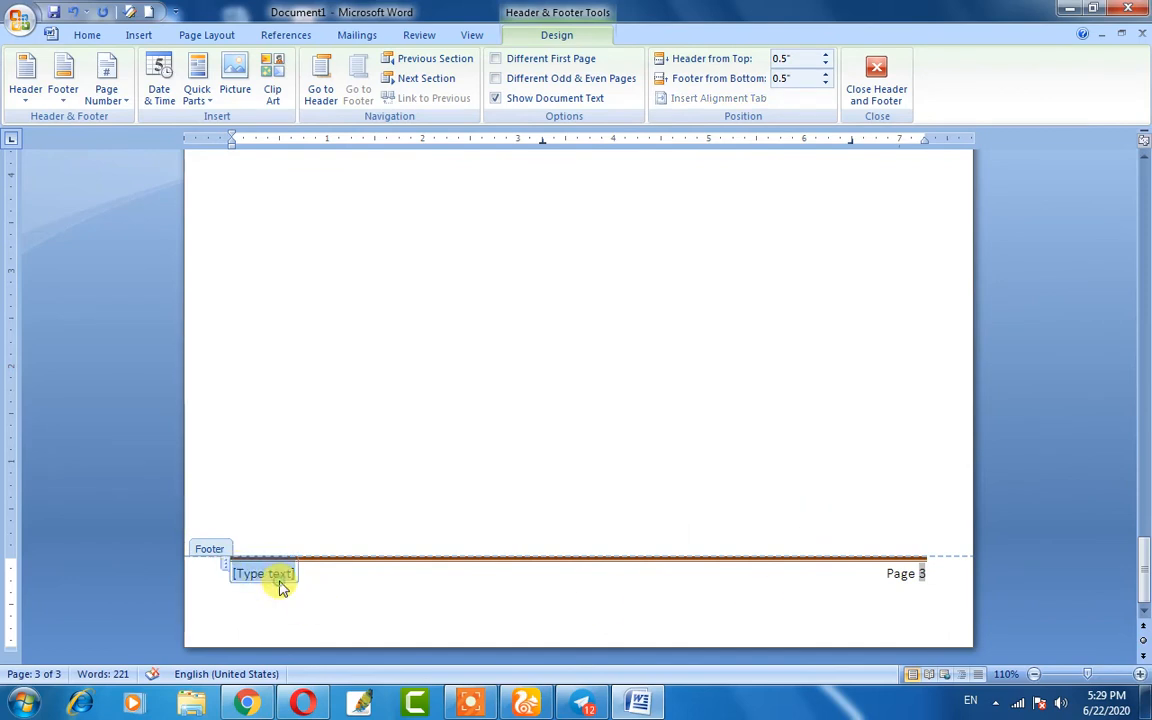
{"action": "type", "text": "Gitech"}
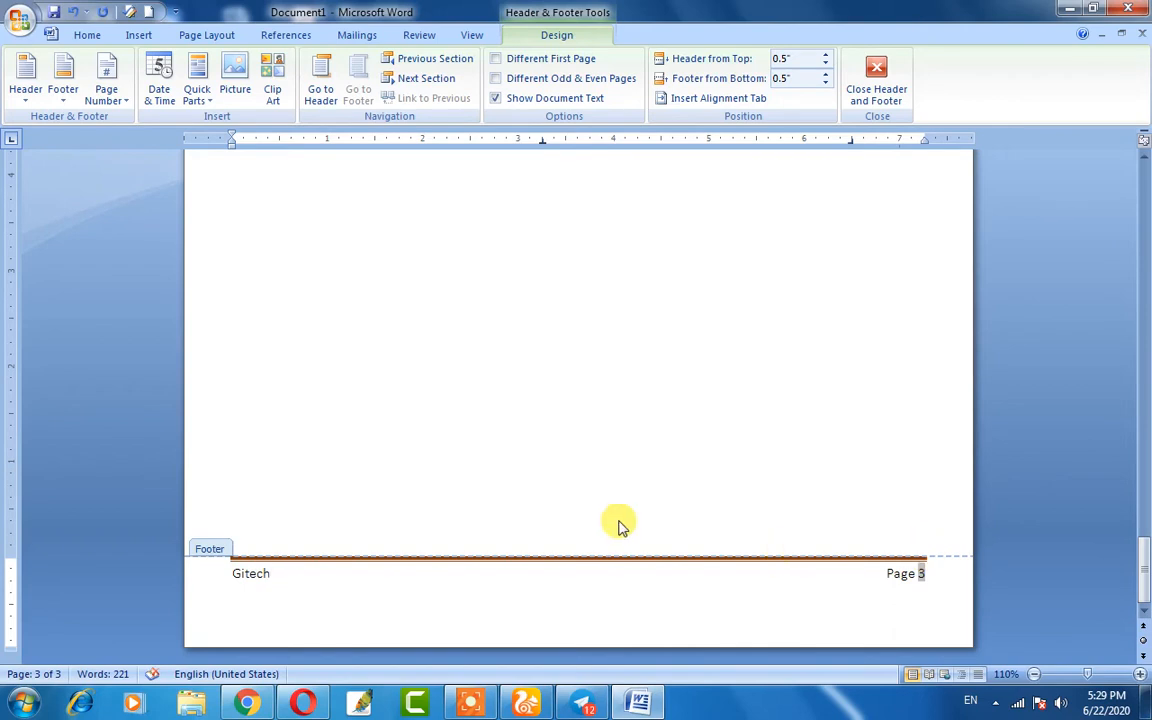
- Check the footer text, page number and header on every page of the document
{"action": "scroll", "coordinate": [617, 525], "scroll_direction": "up", "scroll_amount": 10}
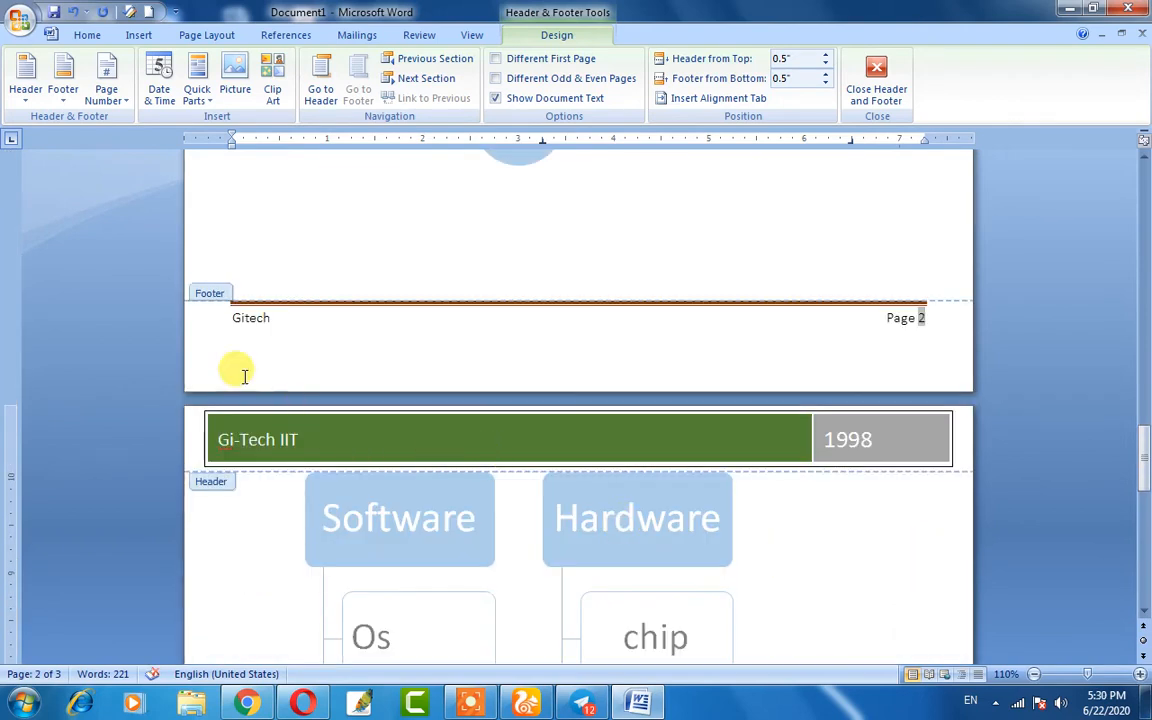
{"action": "scroll", "coordinate": [897, 329], "scroll_direction": "up", "scroll_amount": 5}
{"action": "scroll", "coordinate": [895, 327], "scroll_direction": "down", "scroll_amount": 3}
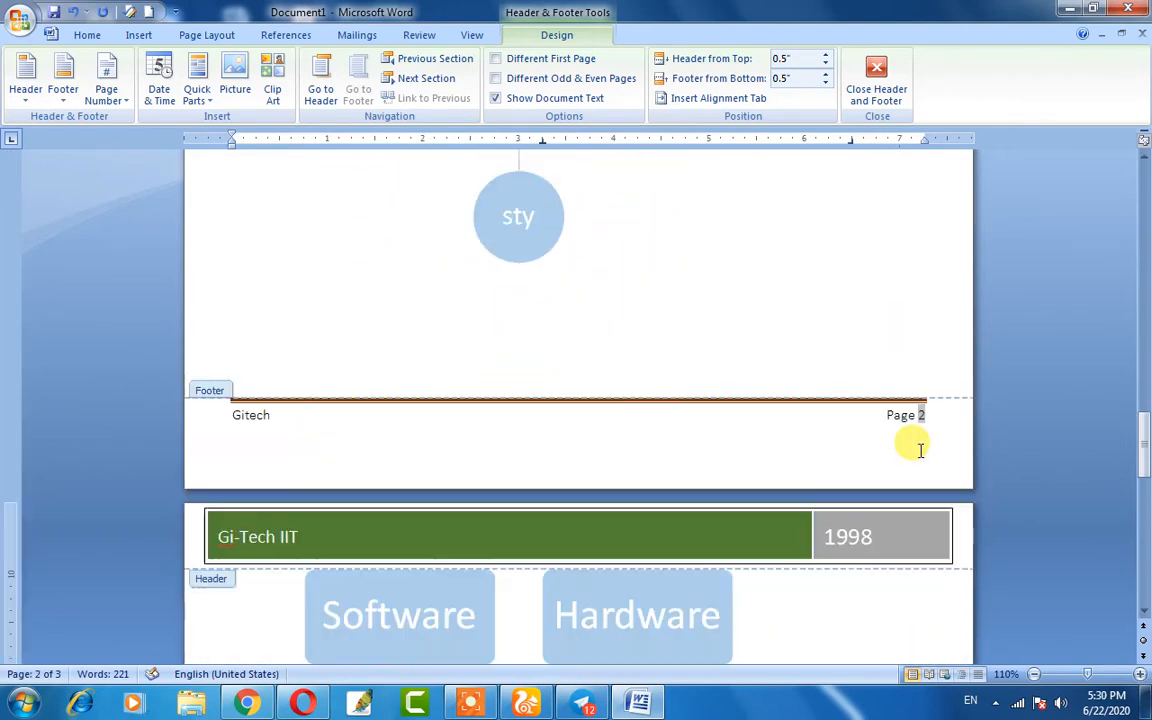
{"action": "scroll", "coordinate": [916, 430], "scroll_direction": "up", "scroll_amount": 5}
{"action": "scroll", "coordinate": [913, 432], "scroll_direction": "down", "scroll_amount": 7}
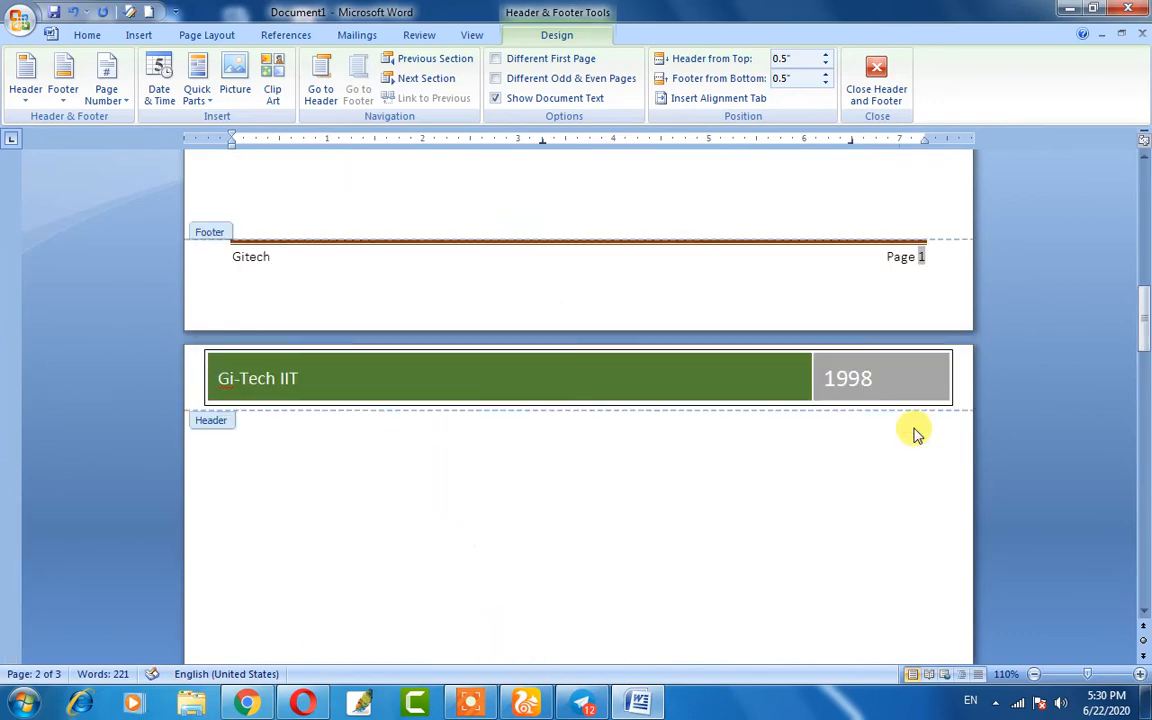
{"action": "scroll", "coordinate": [900, 458], "scroll_direction": "up", "scroll_amount": 3}
{"action": "scroll", "coordinate": [898, 495], "scroll_direction": "down", "scroll_amount": 3}
{"action": "scroll", "coordinate": [880, 480], "scroll_direction": "up", "scroll_amount": 5}
{"action": "scroll", "coordinate": [860, 475], "scroll_direction": "down", "scroll_amount": 12}
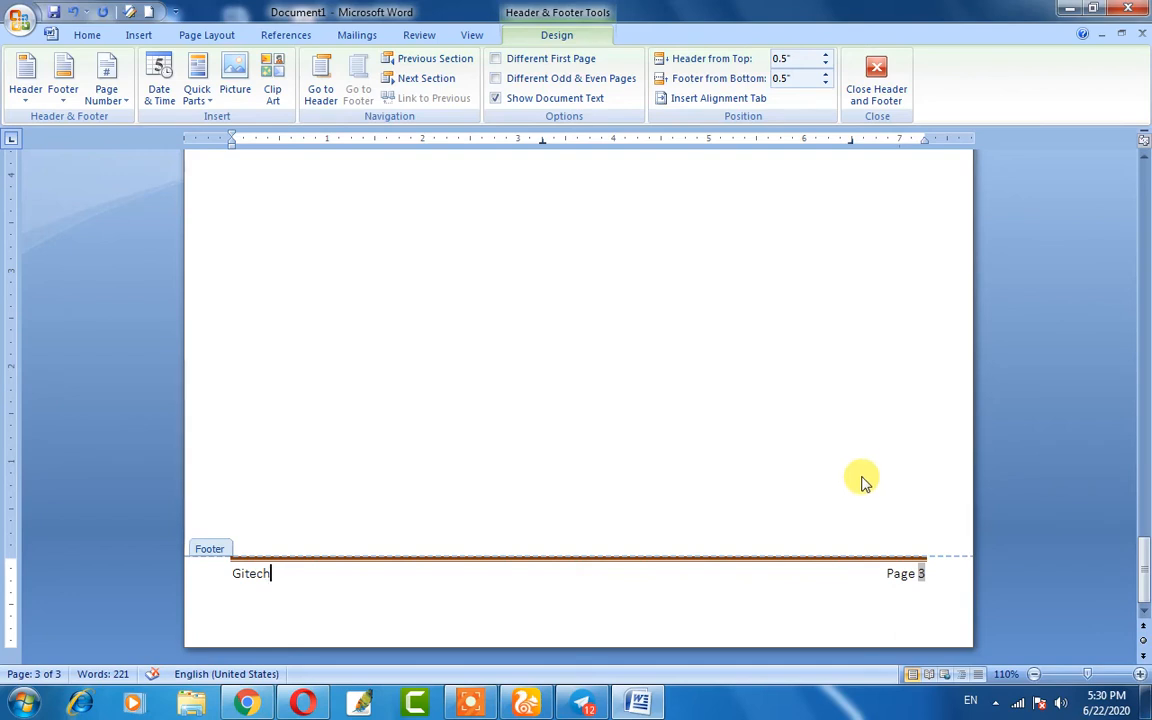
{"action": "scroll", "coordinate": [865, 482], "scroll_direction": "up", "scroll_amount": 5}
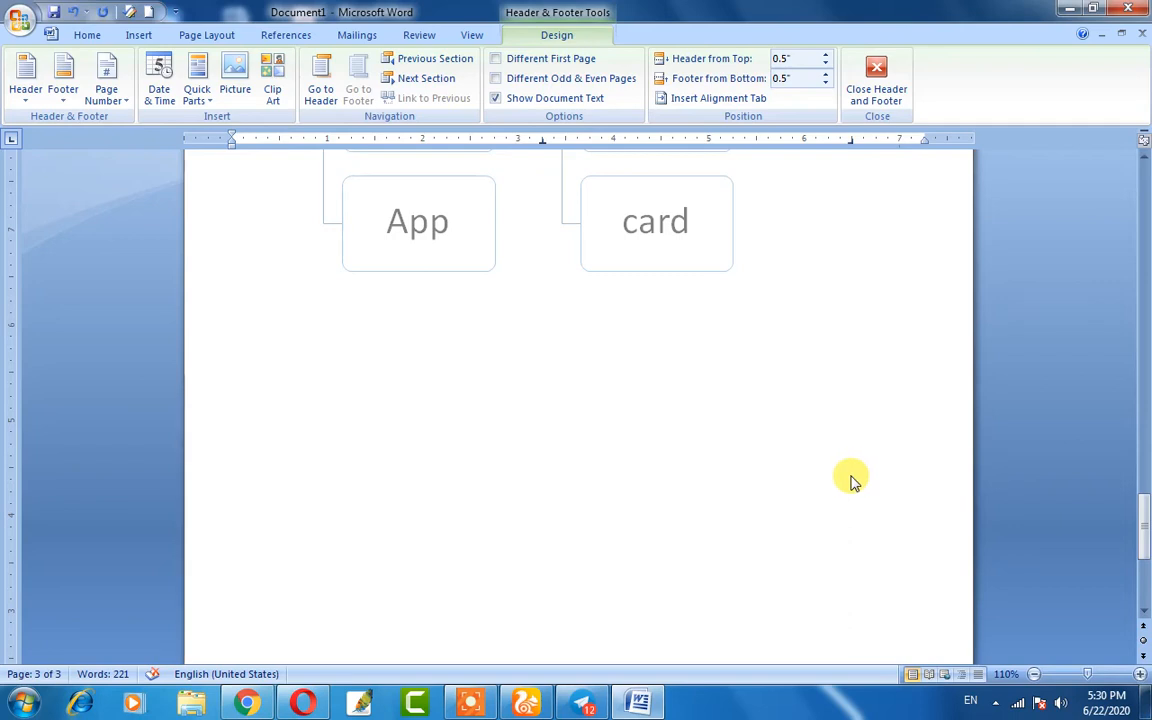
{"action": "scroll", "coordinate": [852, 482], "scroll_direction": "up", "scroll_amount": 5}
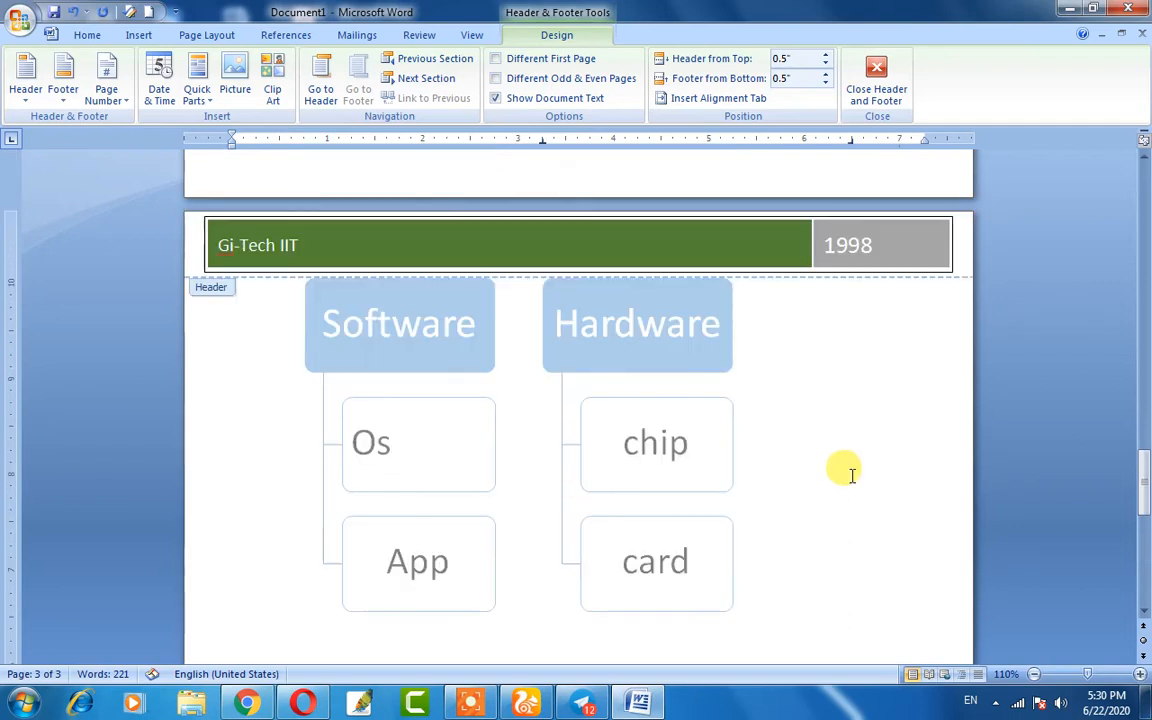
{"action": "scroll", "coordinate": [852, 482], "scroll_direction": "up", "scroll_amount": 4}
{"action": "scroll", "coordinate": [852, 482], "scroll_direction": "down", "scroll_amount": 6}
{"action": "scroll", "coordinate": [852, 482], "scroll_direction": "down", "scroll_amount": 6}
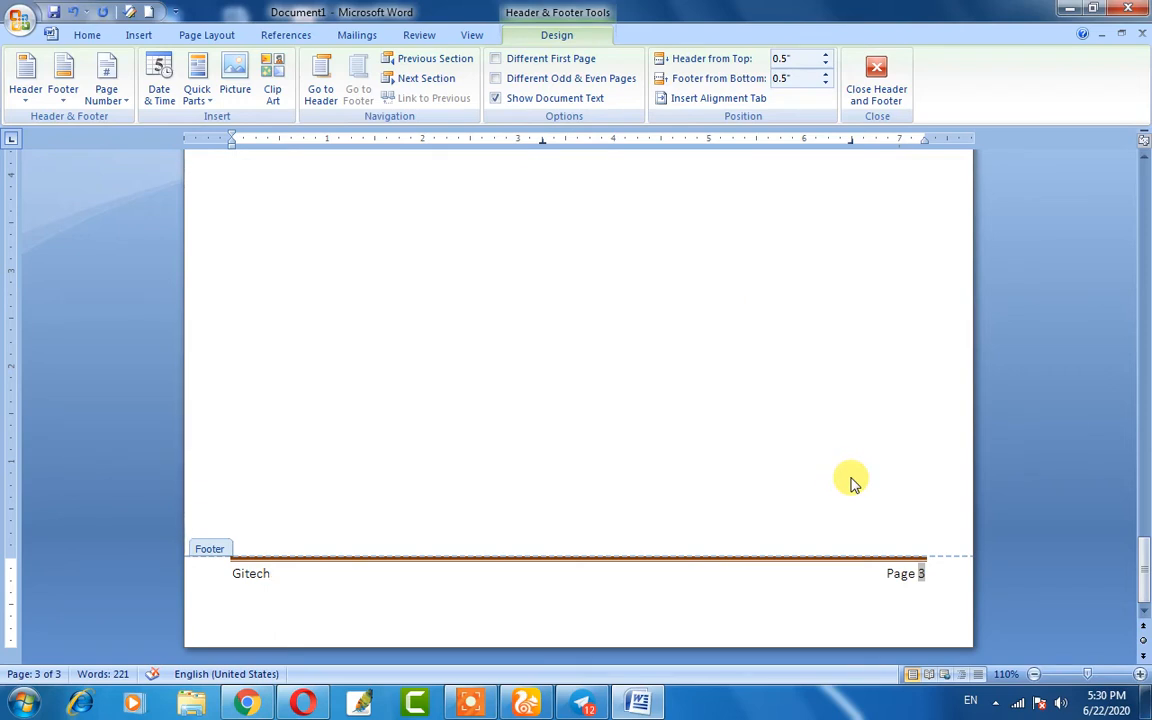
- Add a page number in the page margin using the "Vertical, Right" style
{"action": "left_click", "coordinate": [140, 38]}
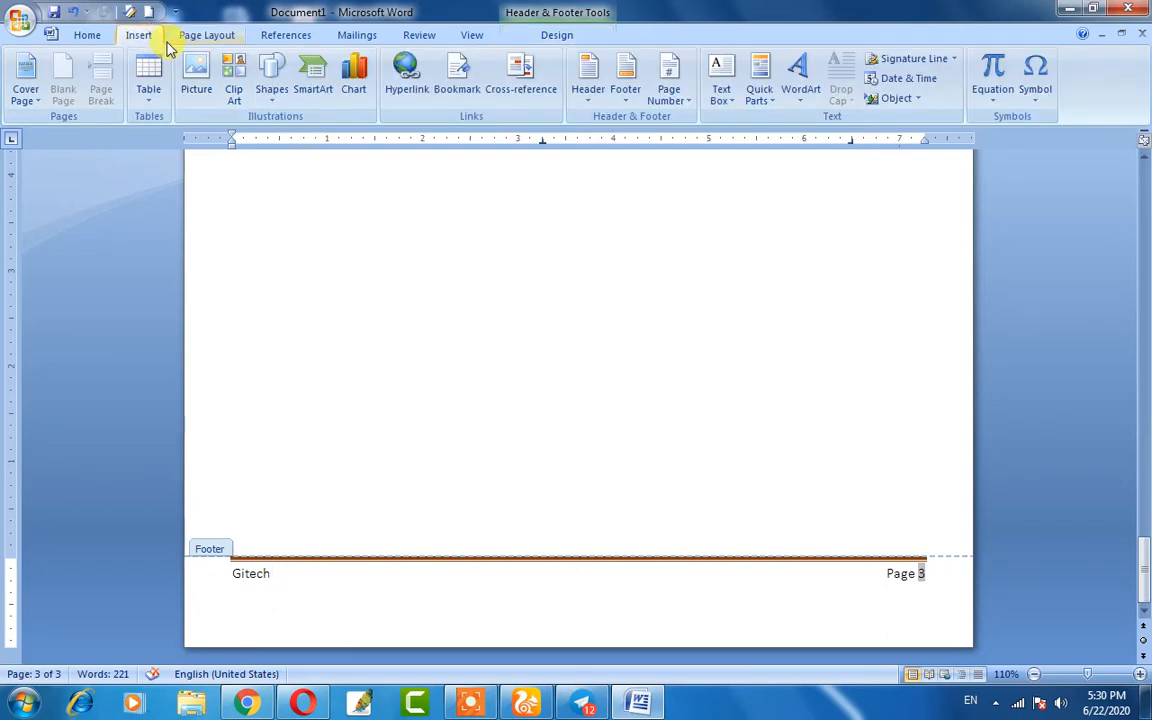
{"action": "left_click", "coordinate": [670, 98]}
{"action": "mouse_move", "coordinate": [703, 121]}
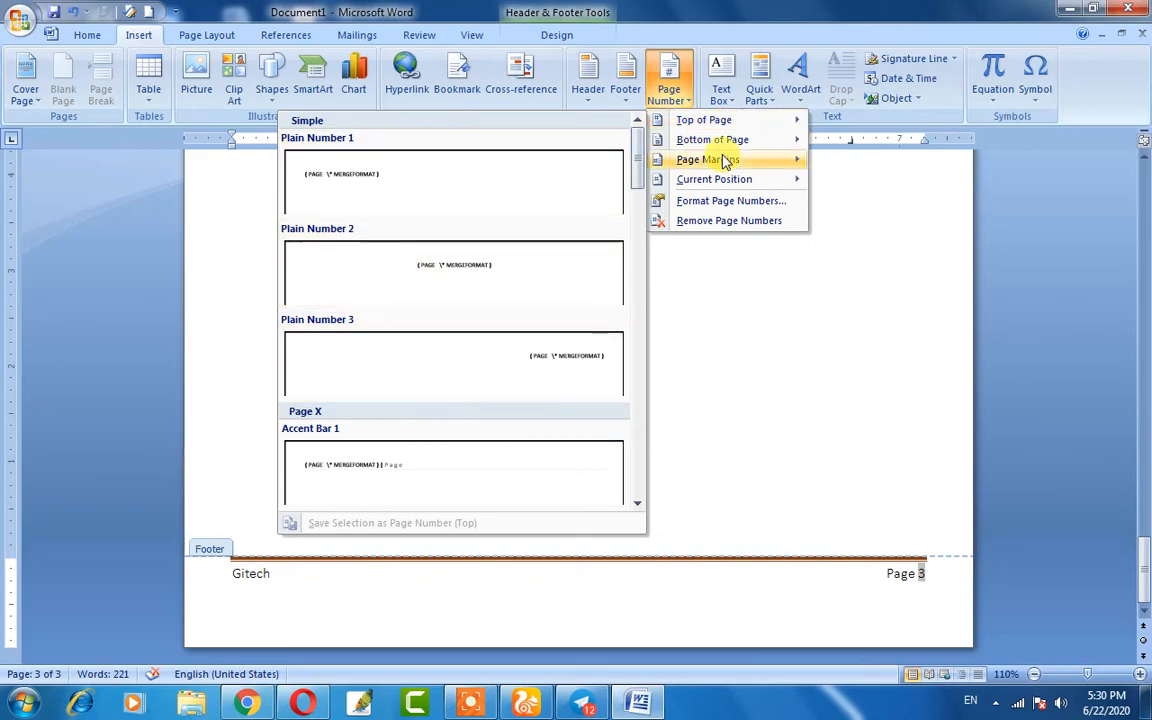
{"action": "mouse_move", "coordinate": [727, 148]}
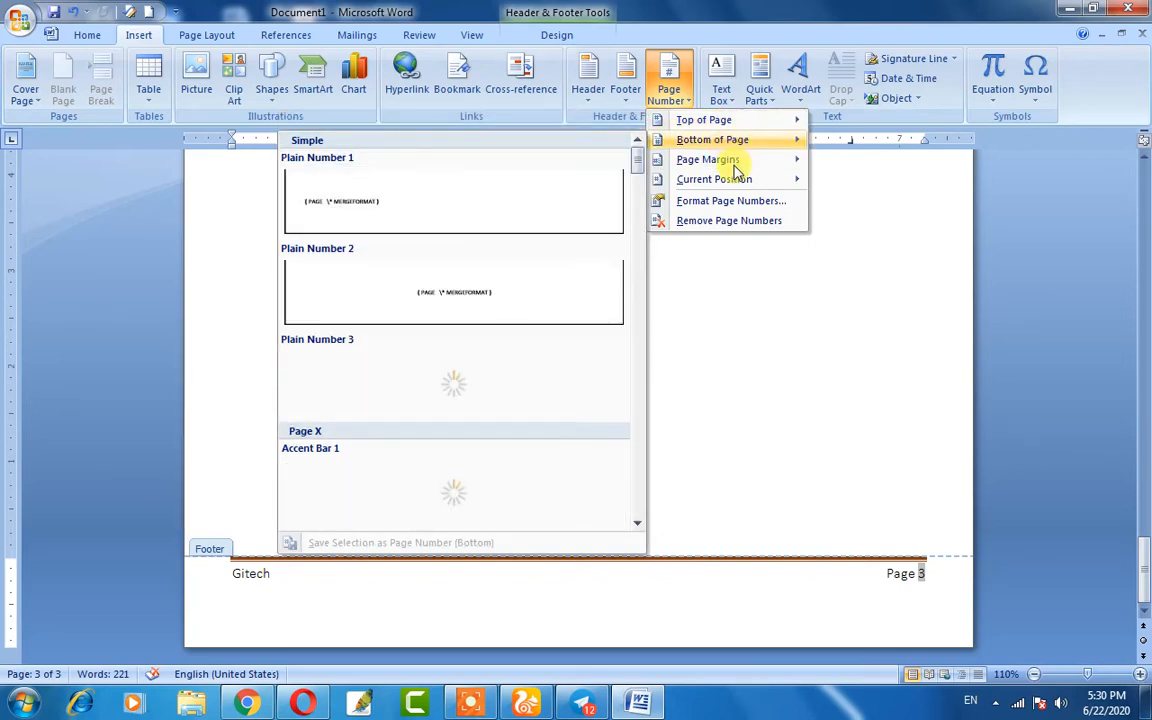
{"action": "mouse_move", "coordinate": [727, 170]}
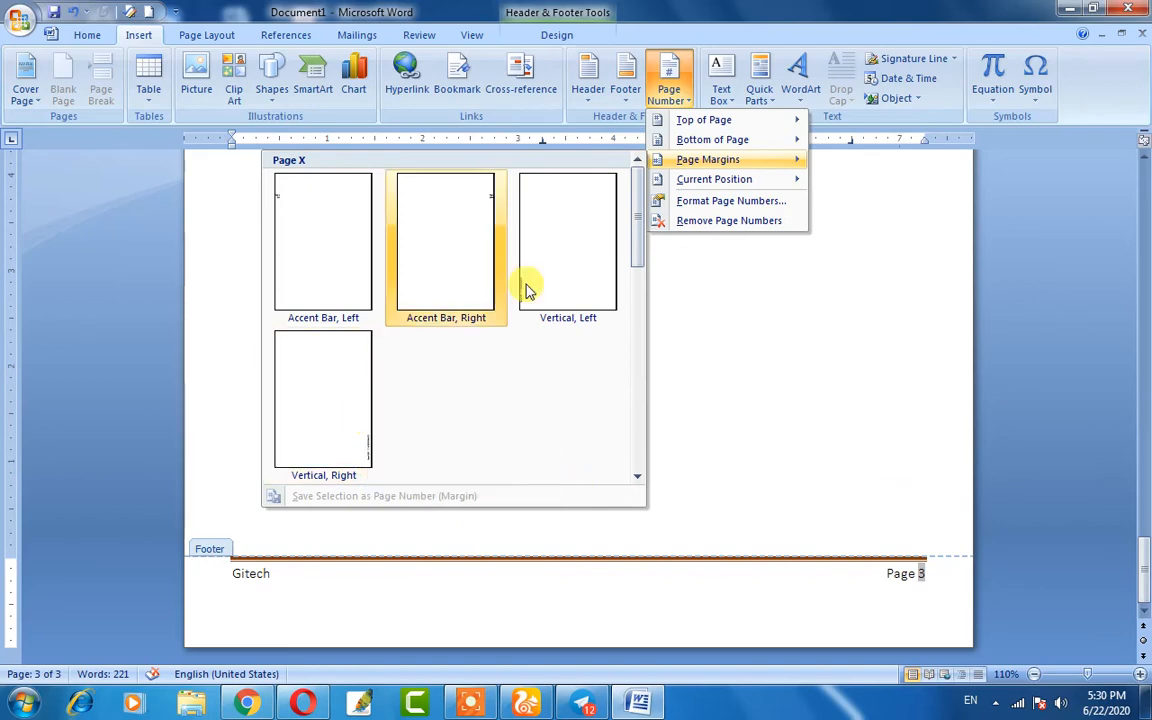
{"action": "left_click", "coordinate": [340, 399]}
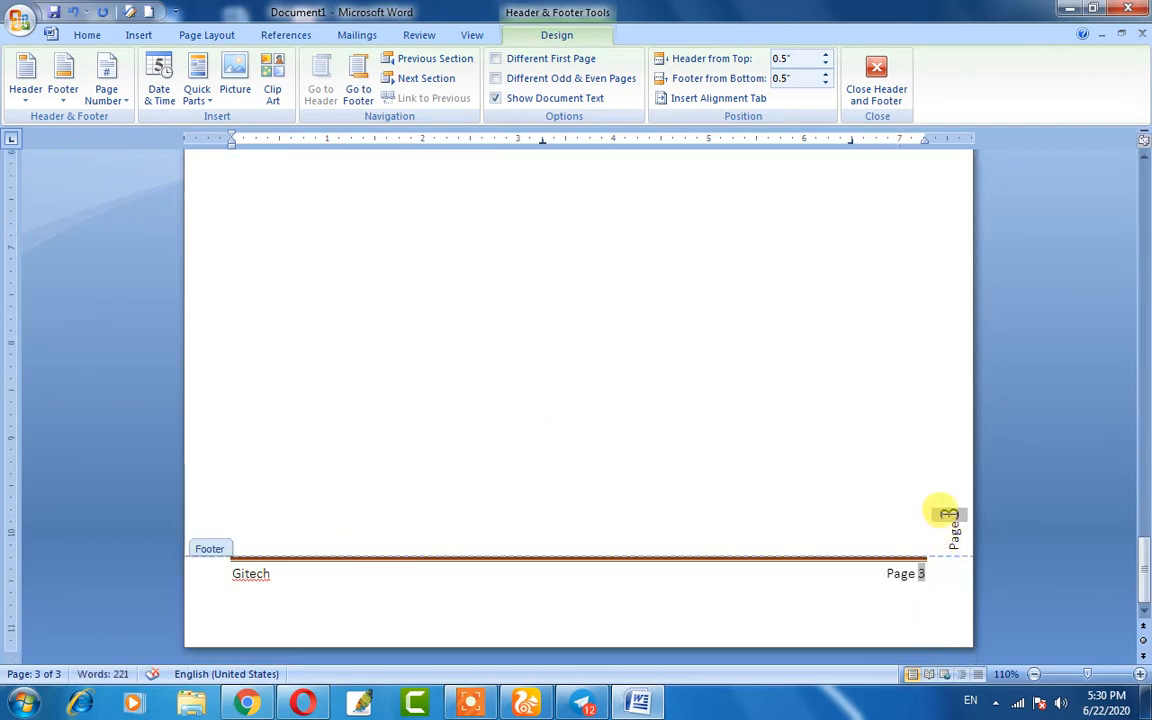
- Check the vertical margin page numbers and the footers on the document's pages, and leave header and footer editing
{"action": "scroll", "coordinate": [960, 500], "scroll_direction": "up", "scroll_amount": 15}
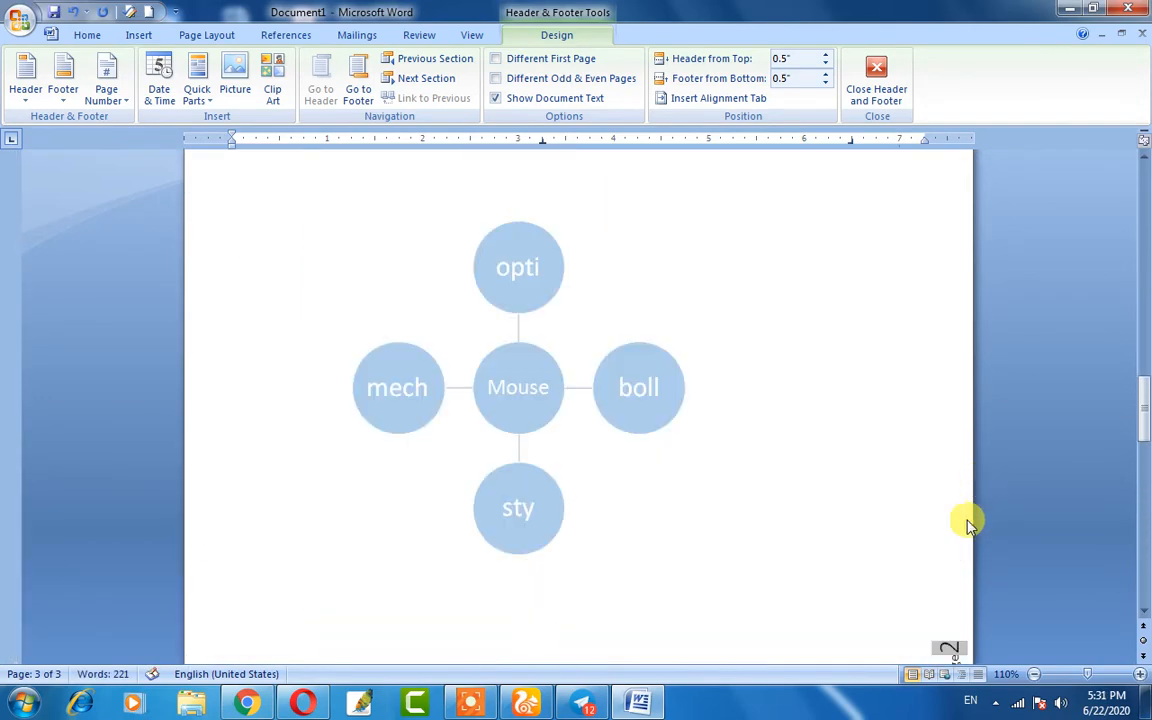
{"action": "scroll", "coordinate": [966, 522], "scroll_direction": "down", "scroll_amount": 3}
{"action": "scroll", "coordinate": [753, 316], "scroll_direction": "up", "scroll_amount": 2}
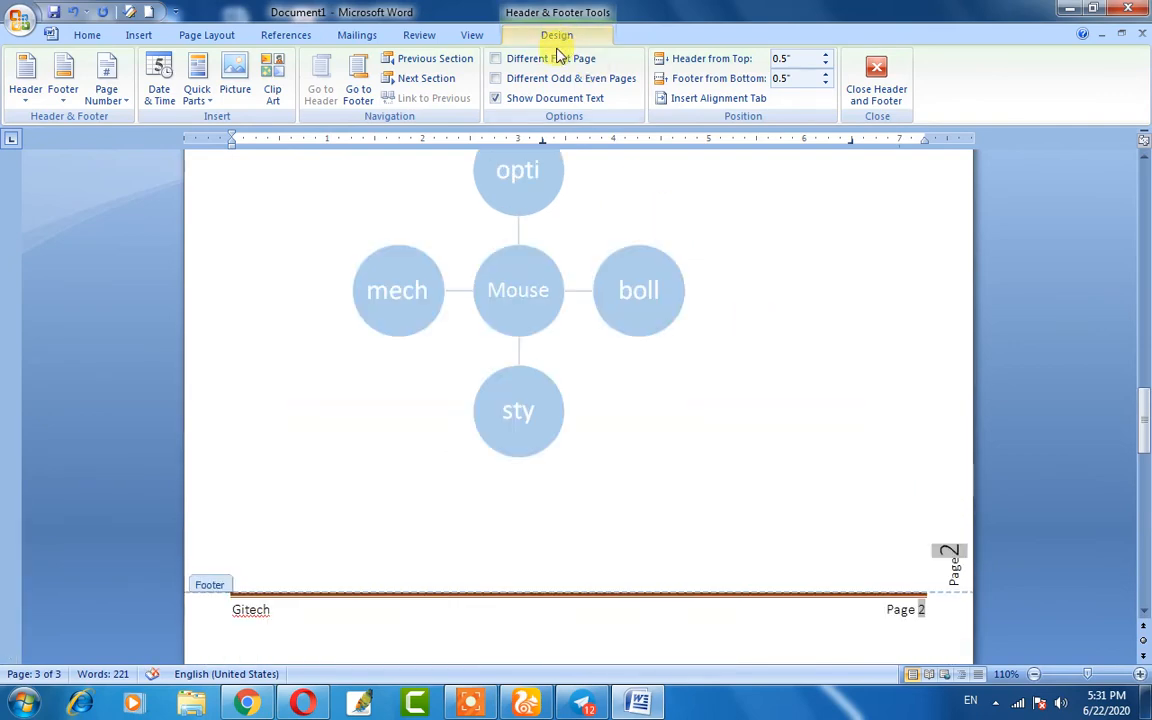
{"action": "left_click", "coordinate": [87, 33]}
{"action": "scroll", "coordinate": [450, 350], "scroll_direction": "up", "scroll_amount": 4}
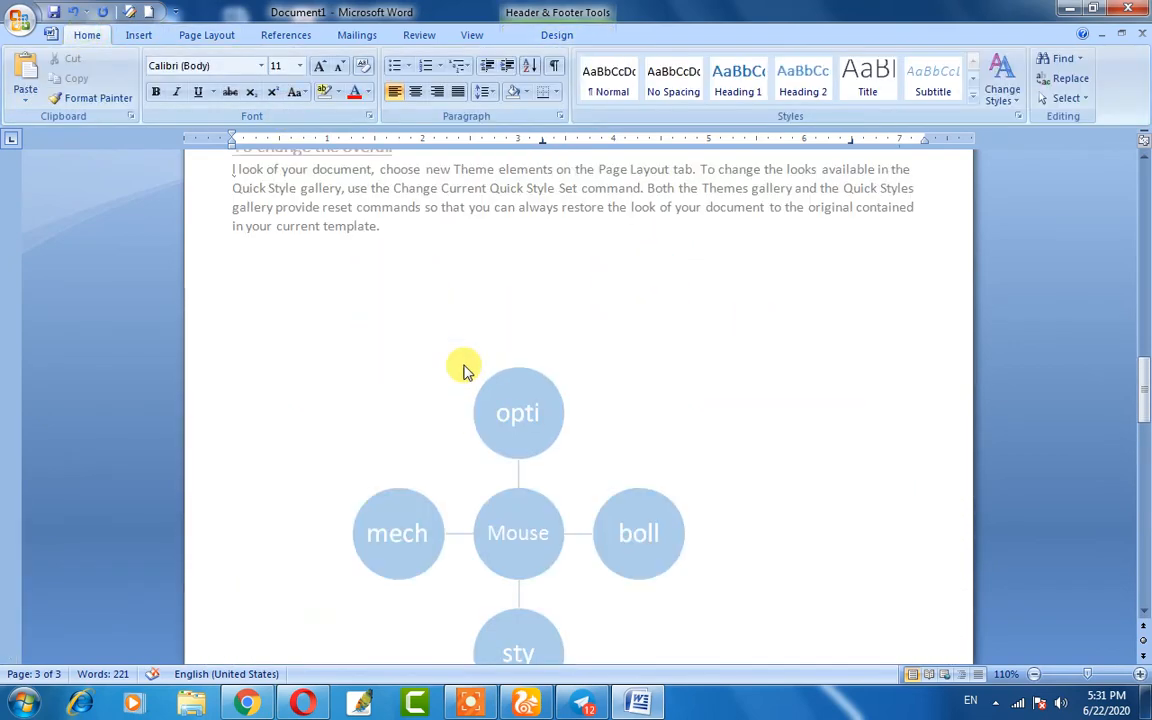
{"action": "scroll", "coordinate": [463, 370], "scroll_direction": "up", "scroll_amount": 6}
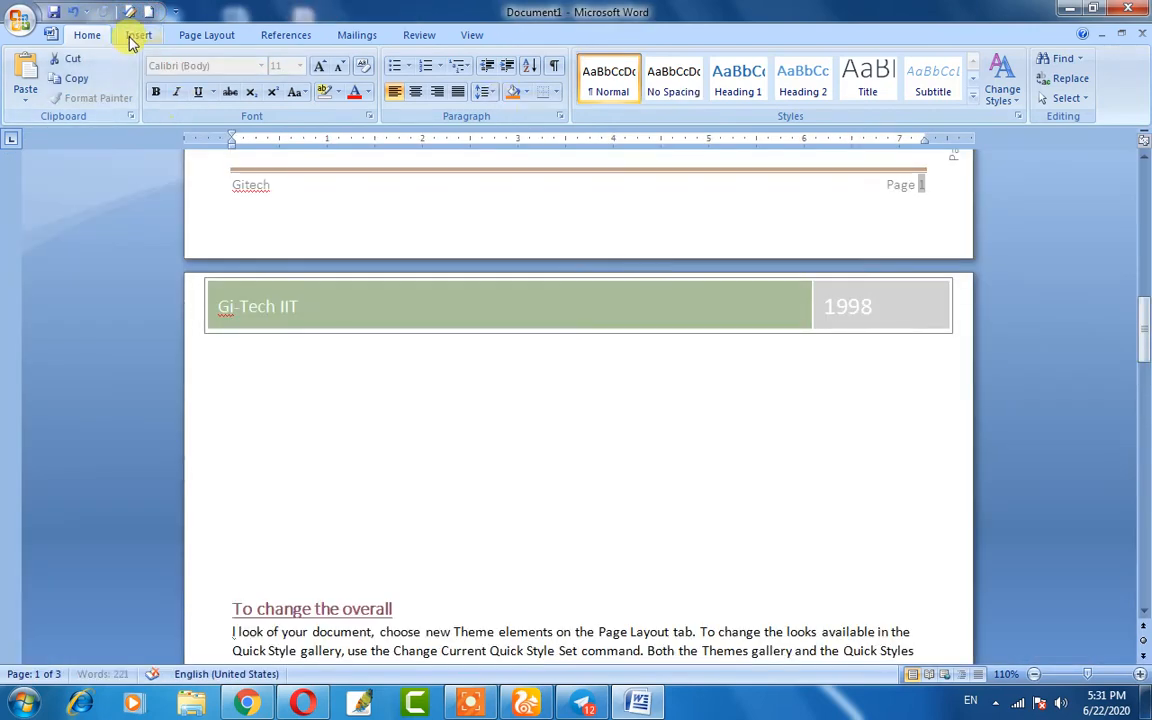
- Add a "Plain Number 2" page number at the top of the page, check it across the pages, and undo it
{"action": "left_click", "coordinate": [139, 35]}
{"action": "left_click", "coordinate": [660, 100]}
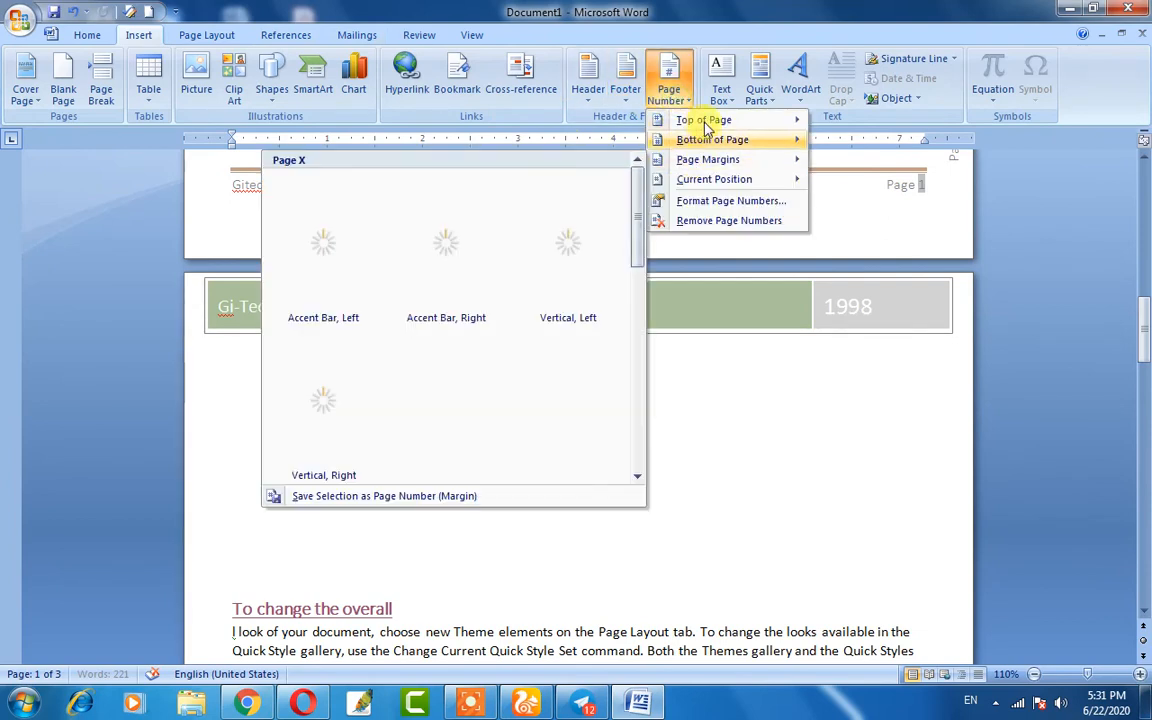
{"action": "mouse_move", "coordinate": [700, 120]}
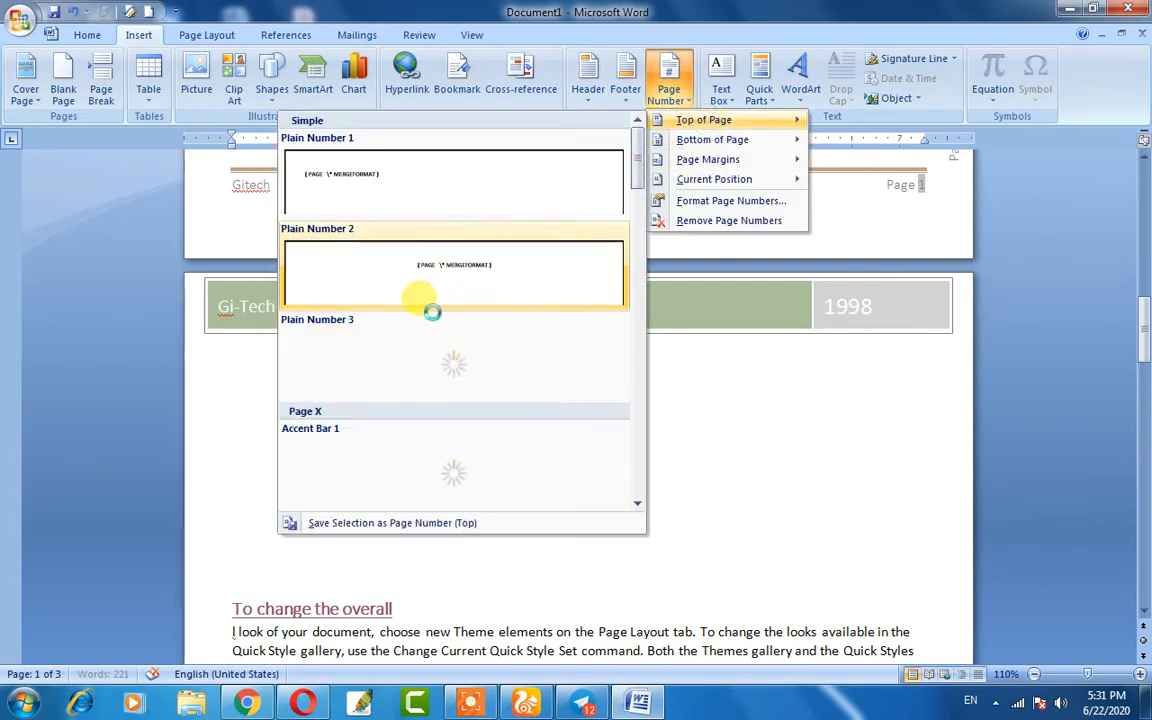
{"action": "left_click", "coordinate": [437, 278]}
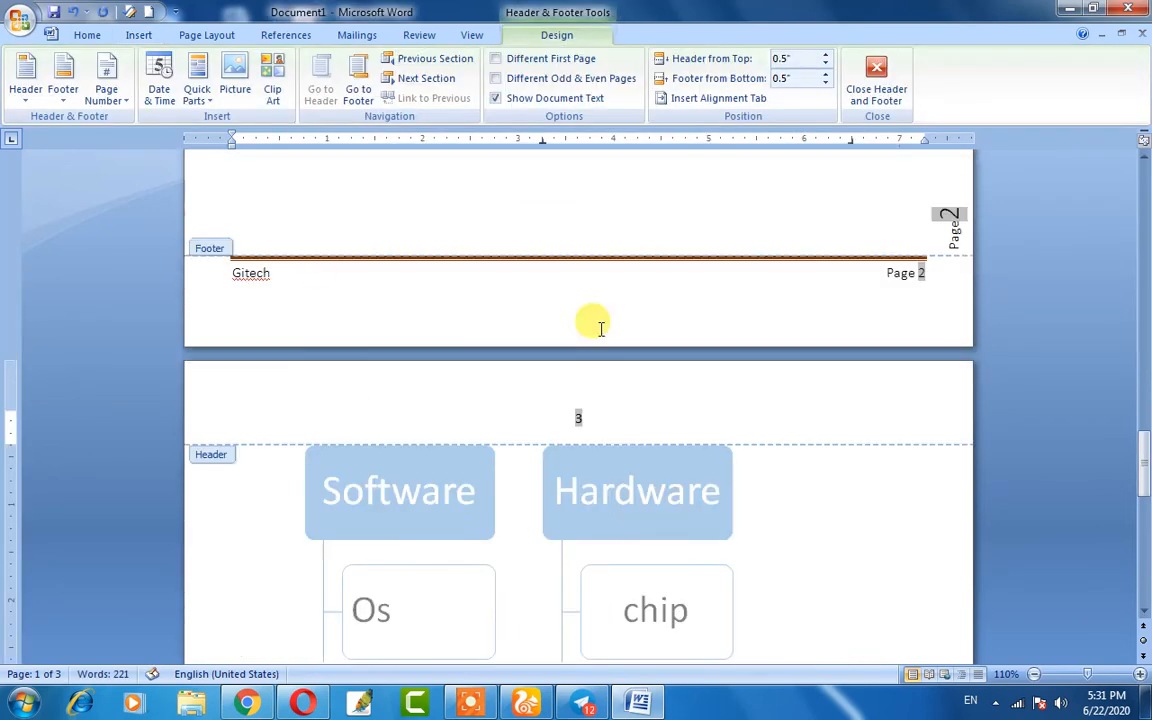
{"action": "scroll", "coordinate": [468, 324], "scroll_direction": "up", "scroll_amount": 3}
{"action": "scroll", "coordinate": [600, 518], "scroll_direction": "down", "scroll_amount": 1}
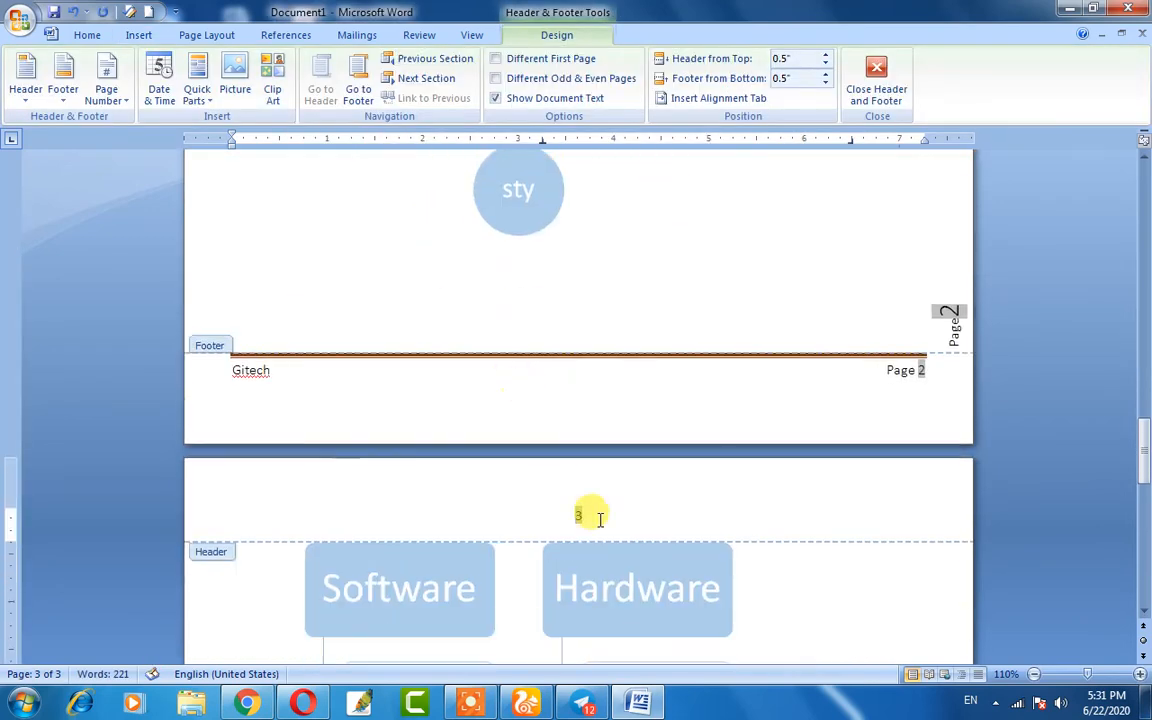
{"action": "scroll", "coordinate": [560, 510], "scroll_direction": "up", "scroll_amount": 5}
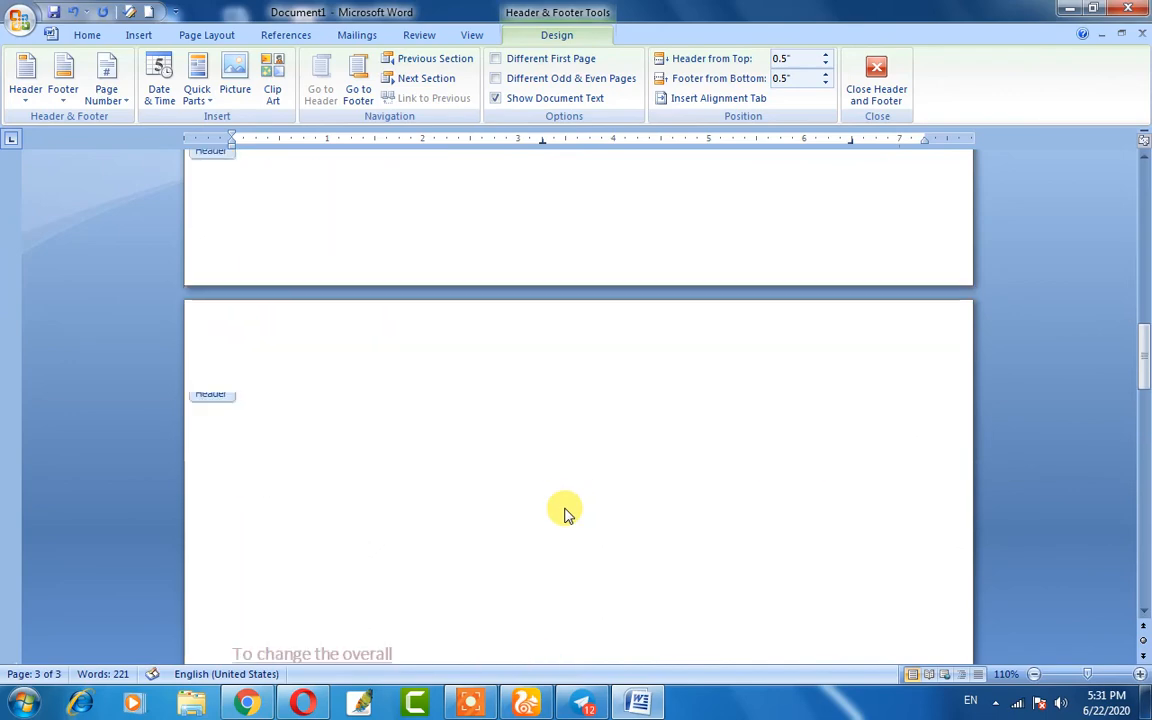
{"action": "scroll", "coordinate": [565, 513], "scroll_direction": "up", "scroll_amount": 15}
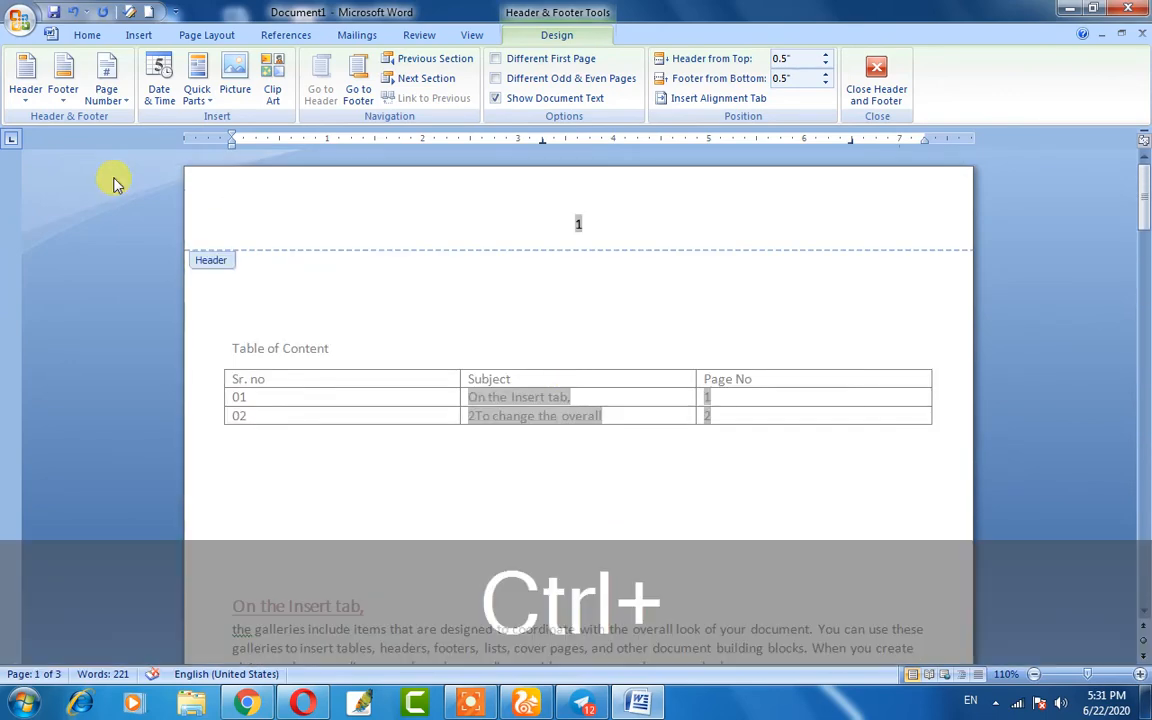
{"action": "key", "text": "ctrl+z"}
{"action": "key", "text": "ctrl+z"}
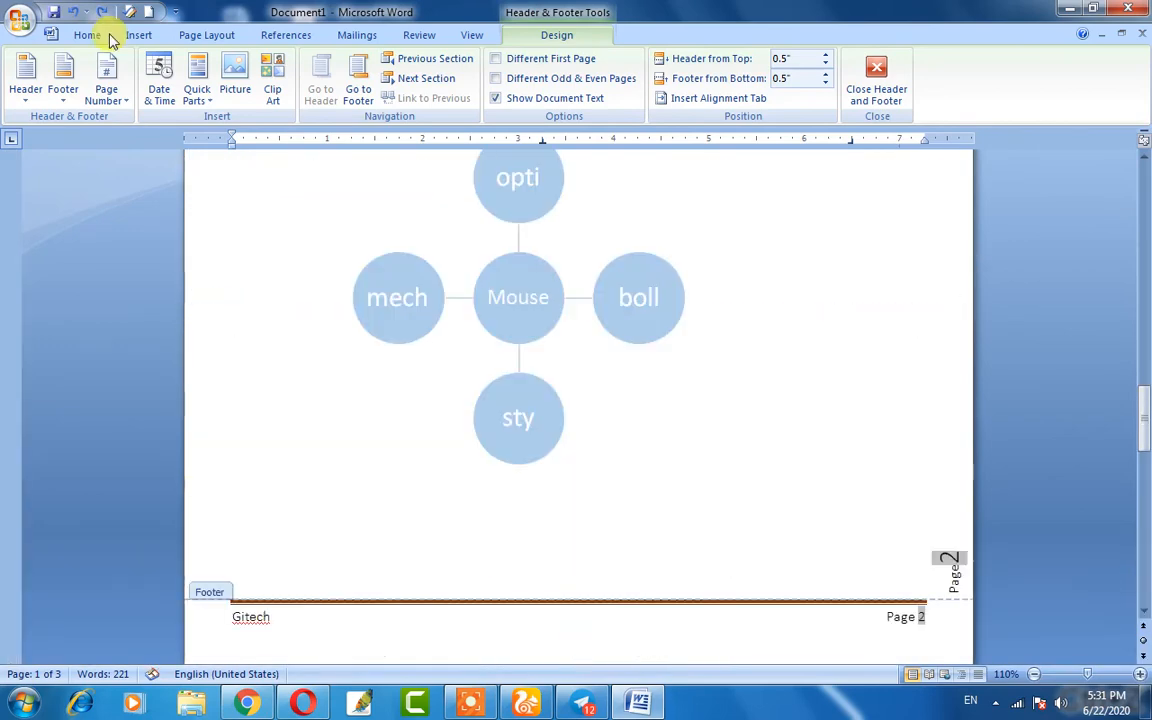
- Browse the built-in text box styles and insert the "Transcend Sidebar" text box
{"action": "left_click", "coordinate": [136, 35]}
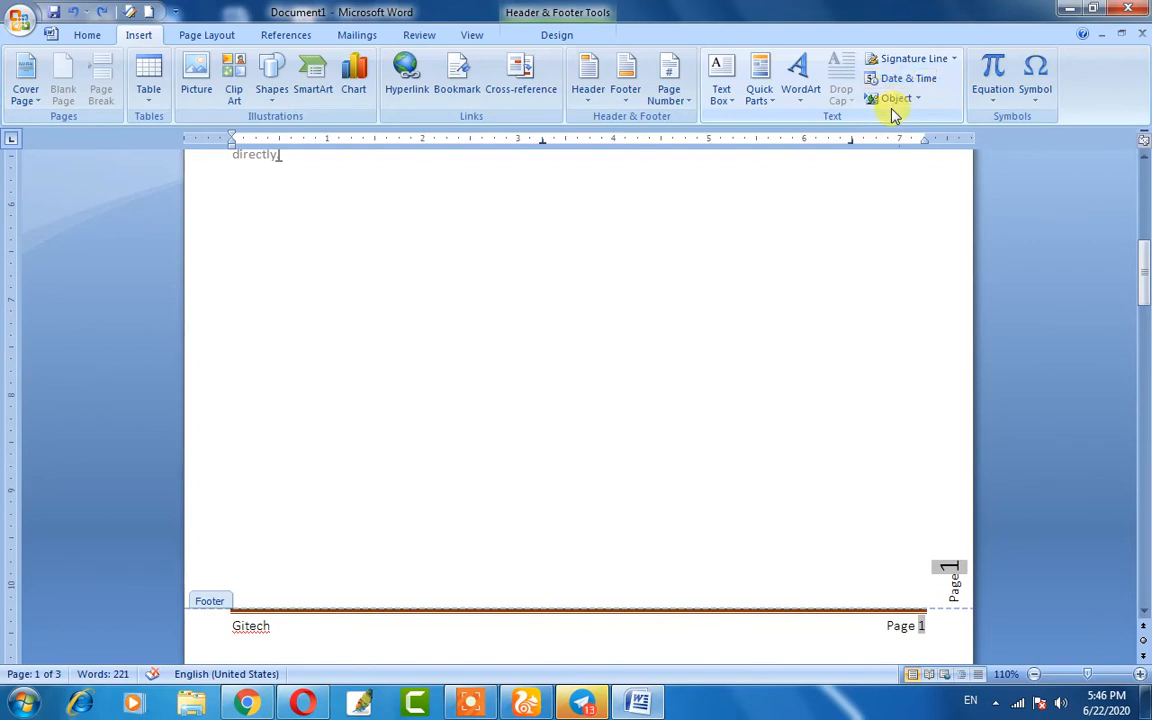
{"action": "left_click", "coordinate": [722, 100]}
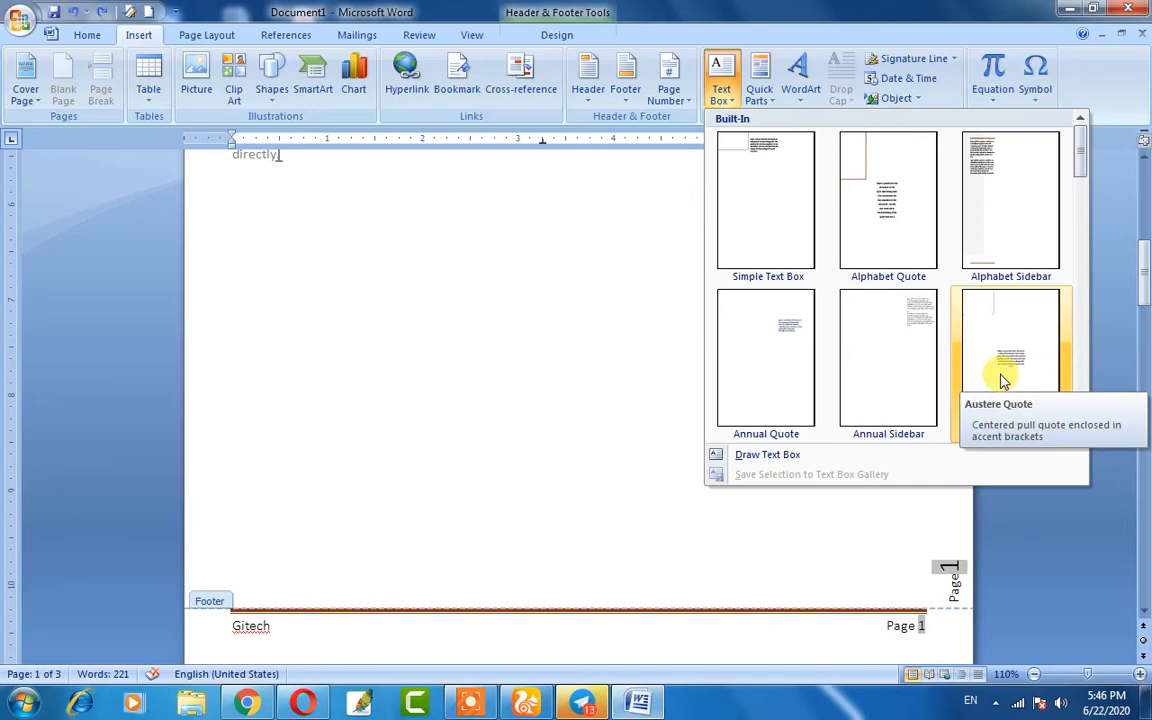
{"action": "scroll", "coordinate": [960, 280], "scroll_direction": "down", "scroll_amount": 3}
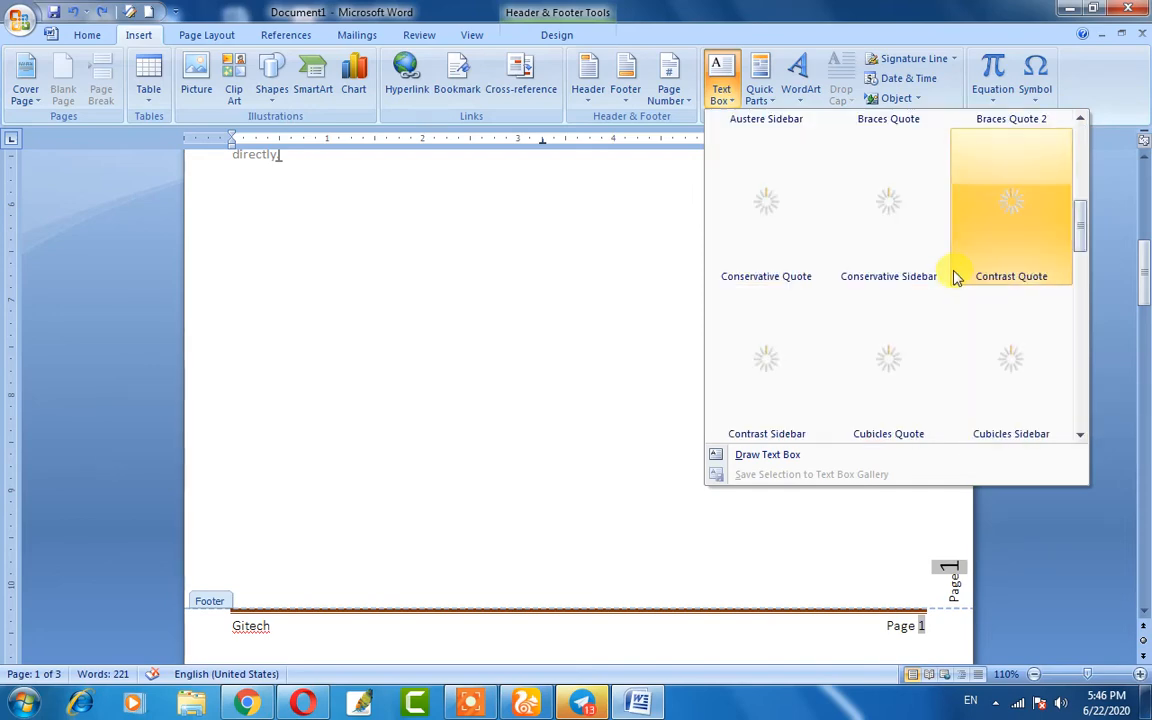
{"action": "scroll", "coordinate": [955, 278], "scroll_direction": "down", "scroll_amount": 5}
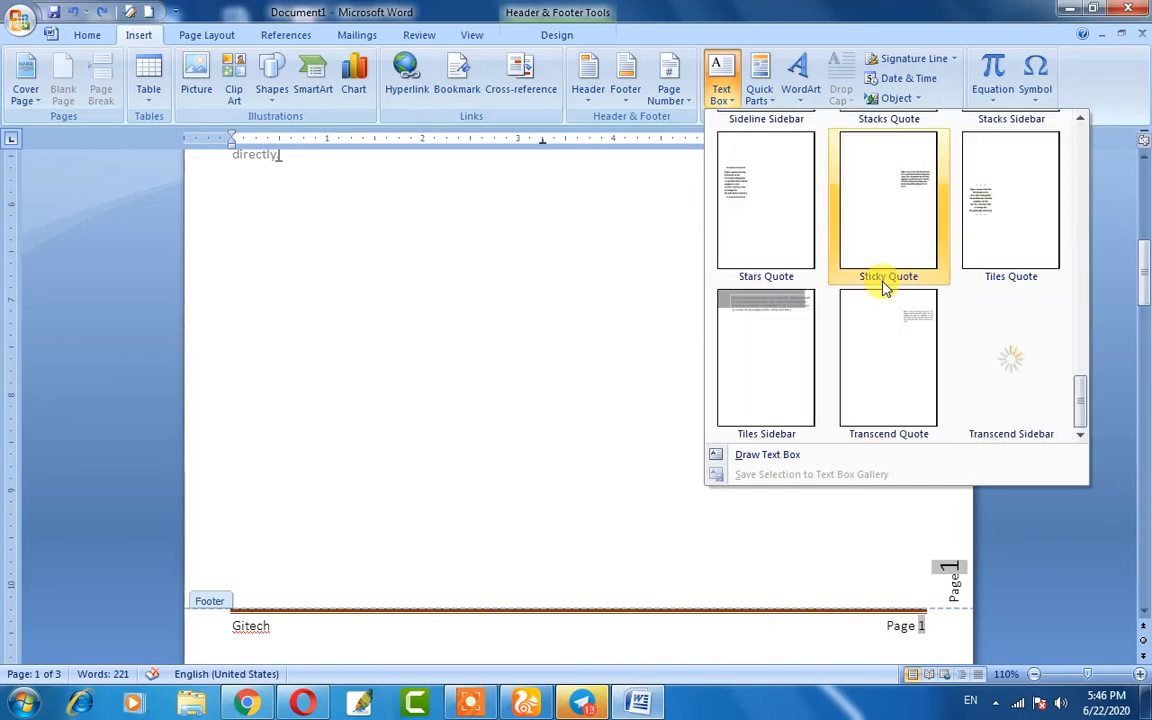
{"action": "scroll", "coordinate": [900, 395], "scroll_direction": "up", "scroll_amount": 3}
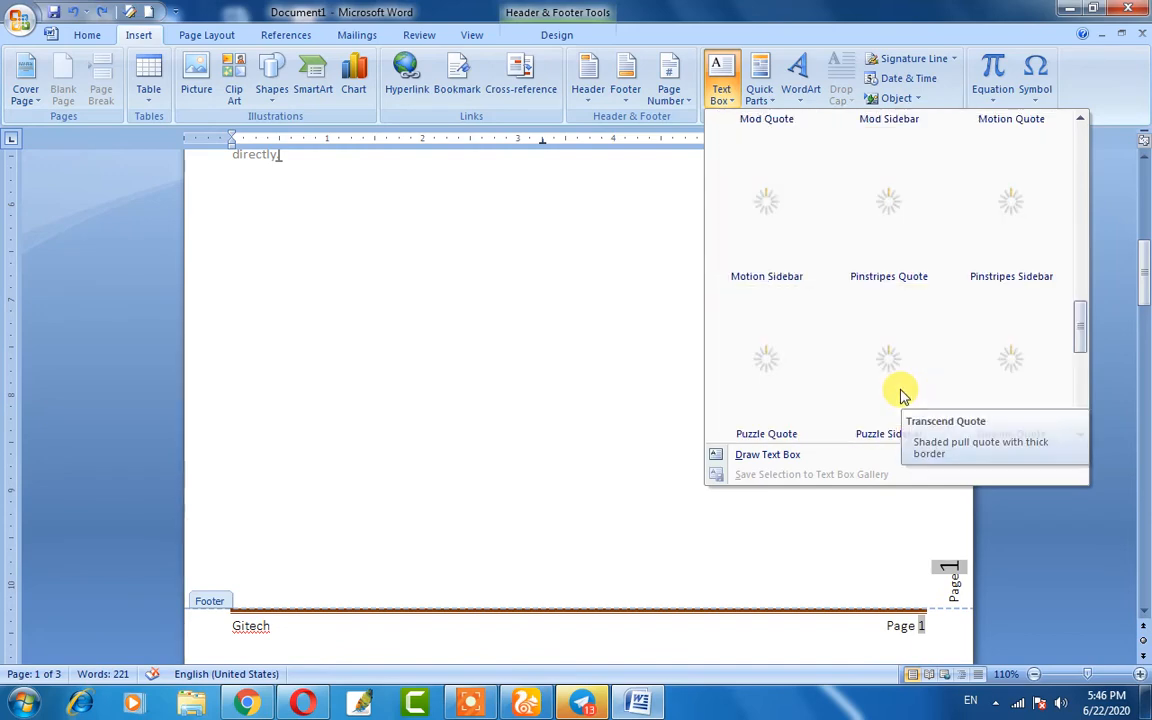
{"action": "scroll", "coordinate": [900, 393], "scroll_direction": "up", "scroll_amount": 3}
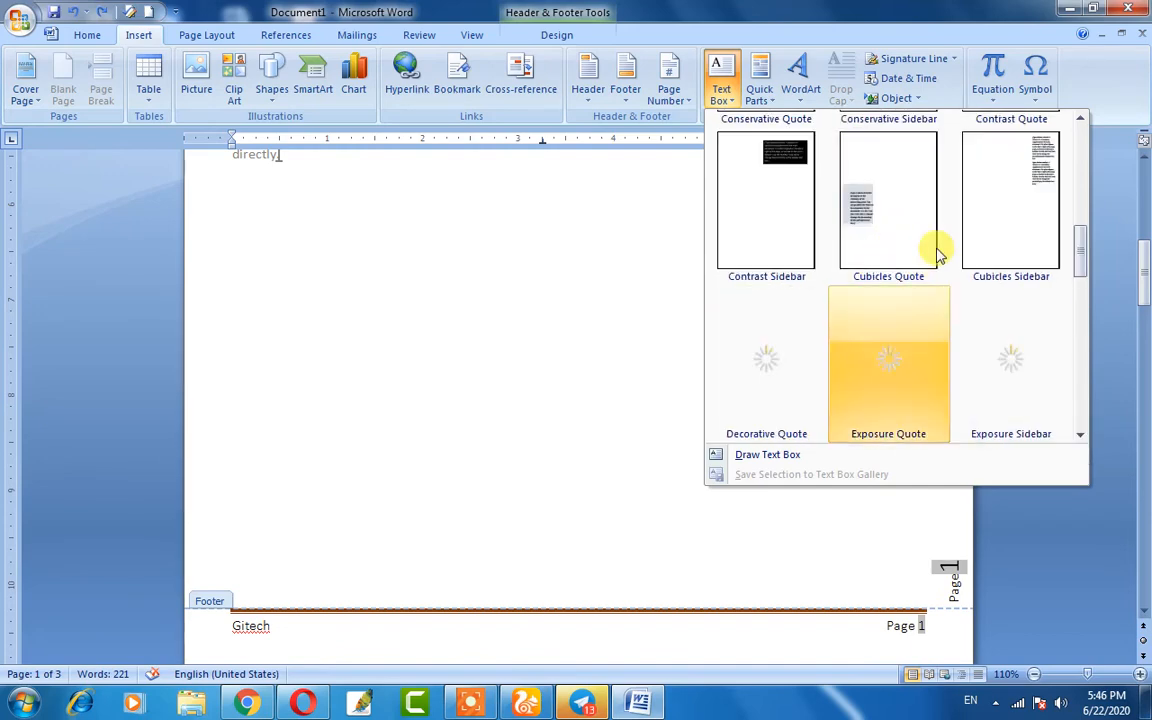
{"action": "scroll", "coordinate": [841, 329], "scroll_direction": "down", "scroll_amount": 6}
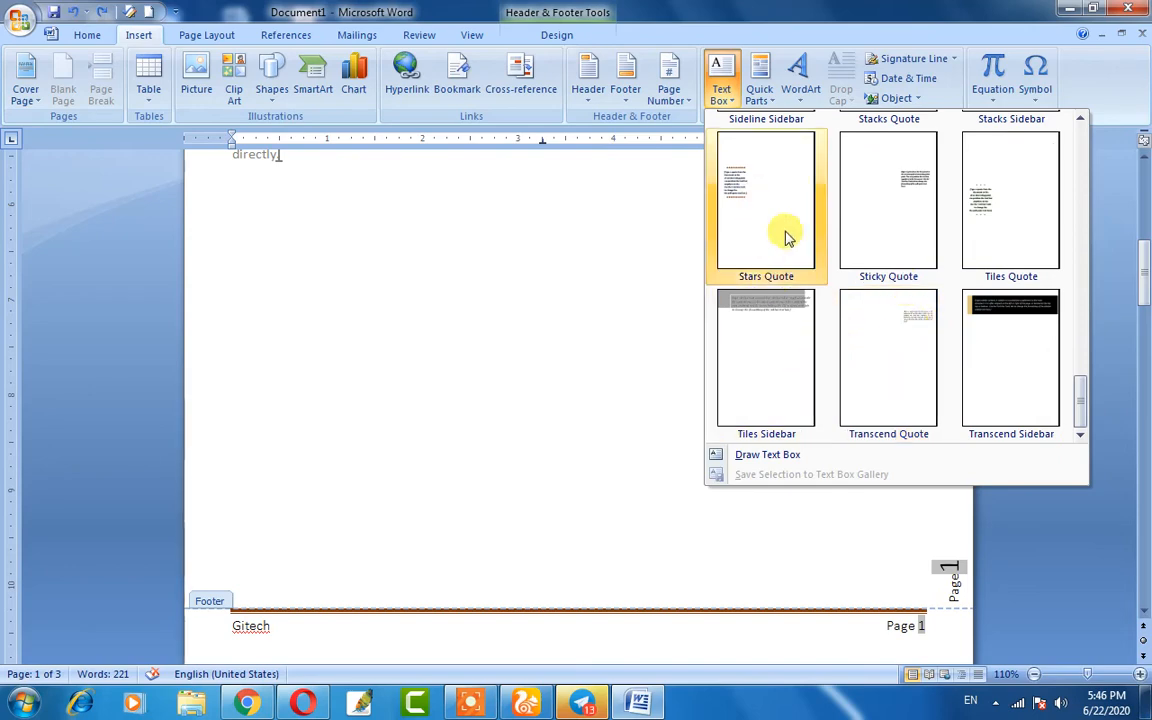
{"action": "left_click", "coordinate": [1024, 345]}
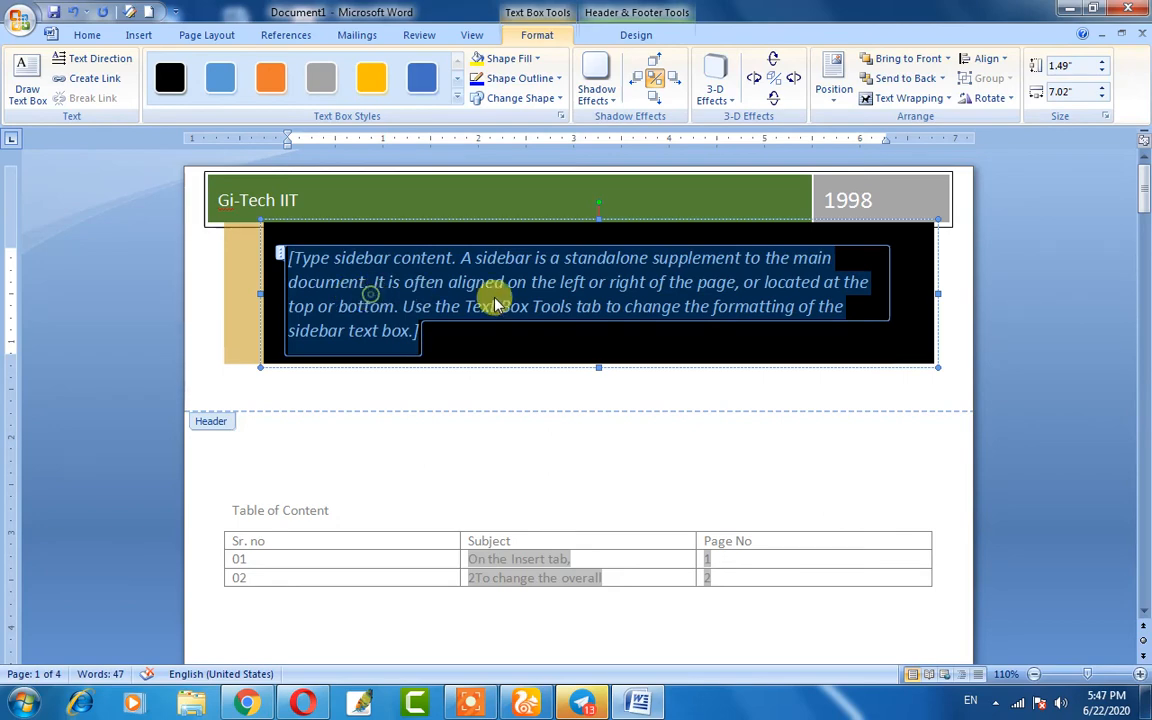
- Replace the sidebar text box's placeholder content with "sgsdhhhhn"
{"action": "key", "text": "Delete"}
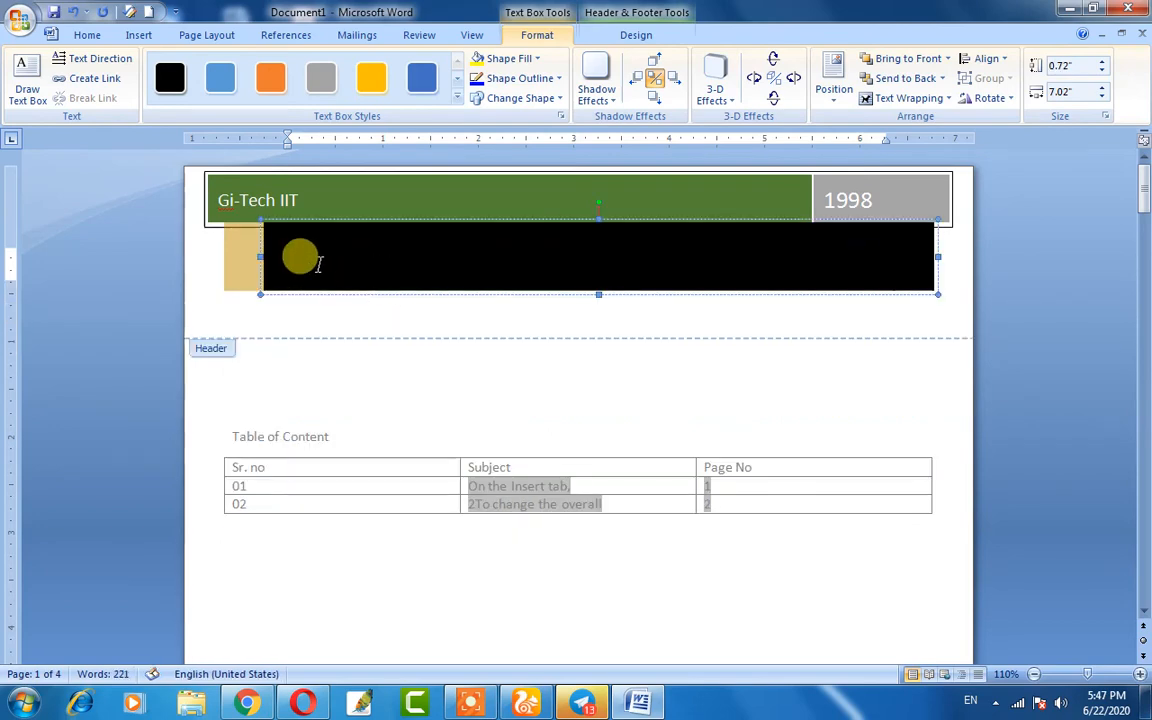
{"action": "type", "text": "sgsdhhhhn"}
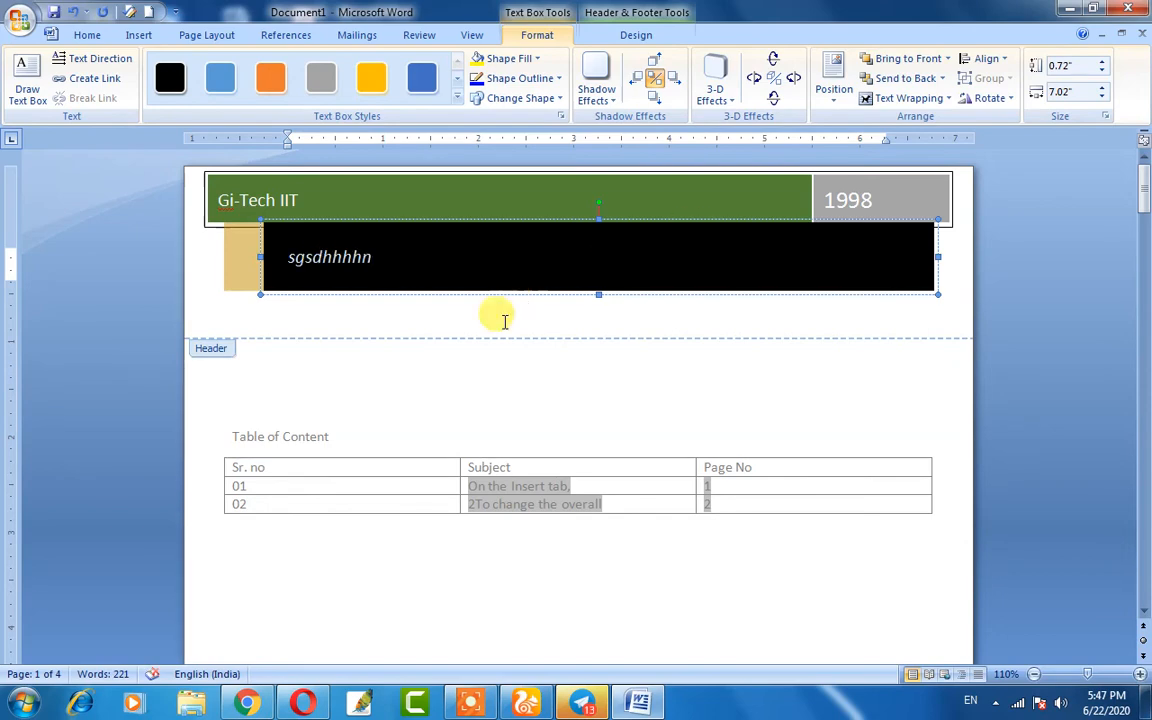
{"action": "scroll", "coordinate": [411, 368], "scroll_direction": "down", "scroll_amount": 3}
{"action": "scroll", "coordinate": [399, 321], "scroll_direction": "up", "scroll_amount": 3}
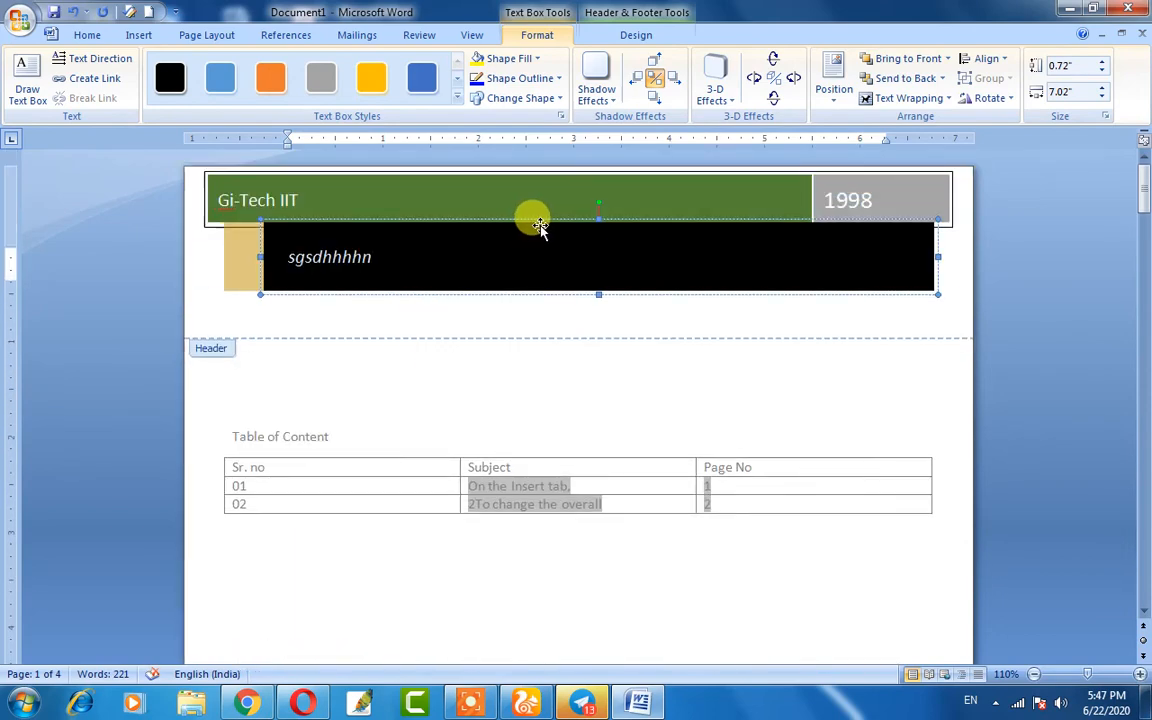
- In Document3, insert the Author document property on a new line below the first paragraph
{"action": "left_click", "coordinate": [139, 35]}
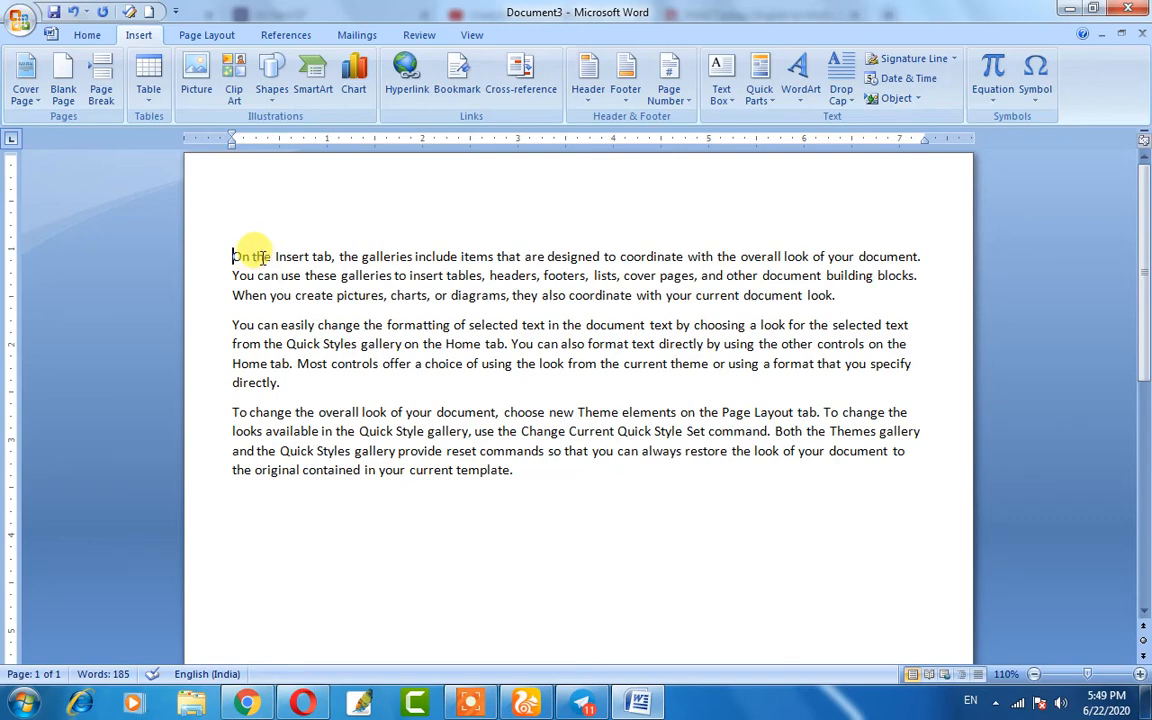
{"action": "left_click_drag", "start_coordinate": [234, 259], "coordinate": [836, 298]}
{"action": "left_click", "coordinate": [838, 298]}
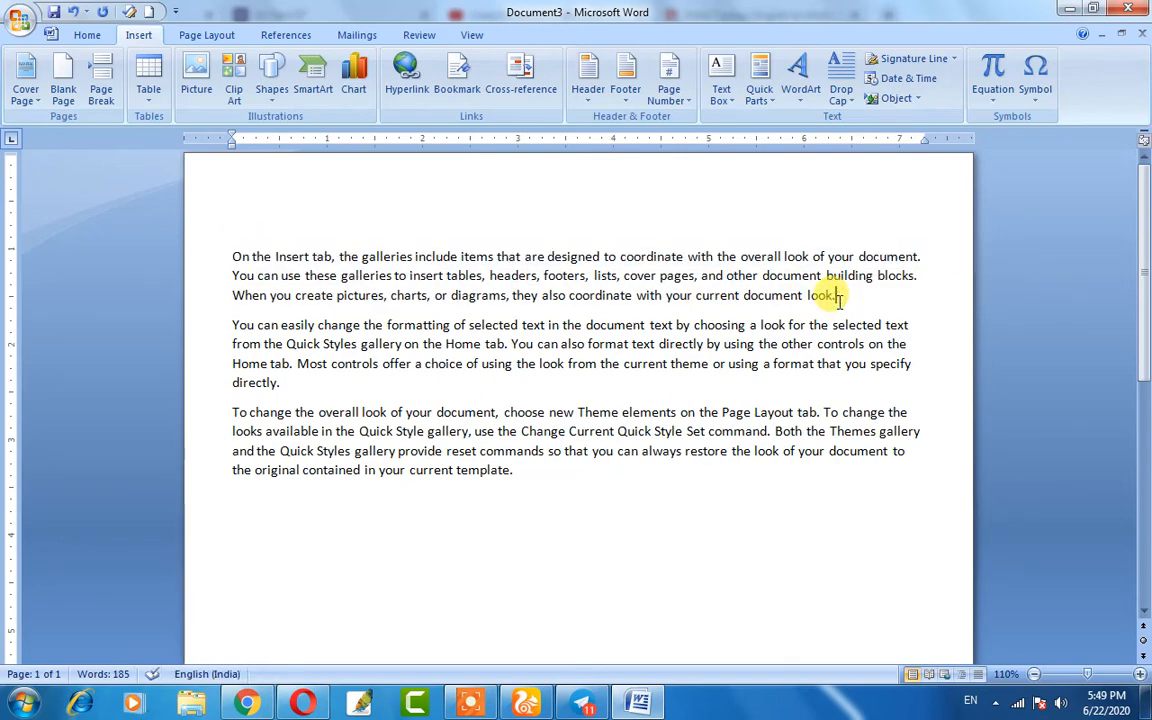
{"action": "key", "text": "Return"}
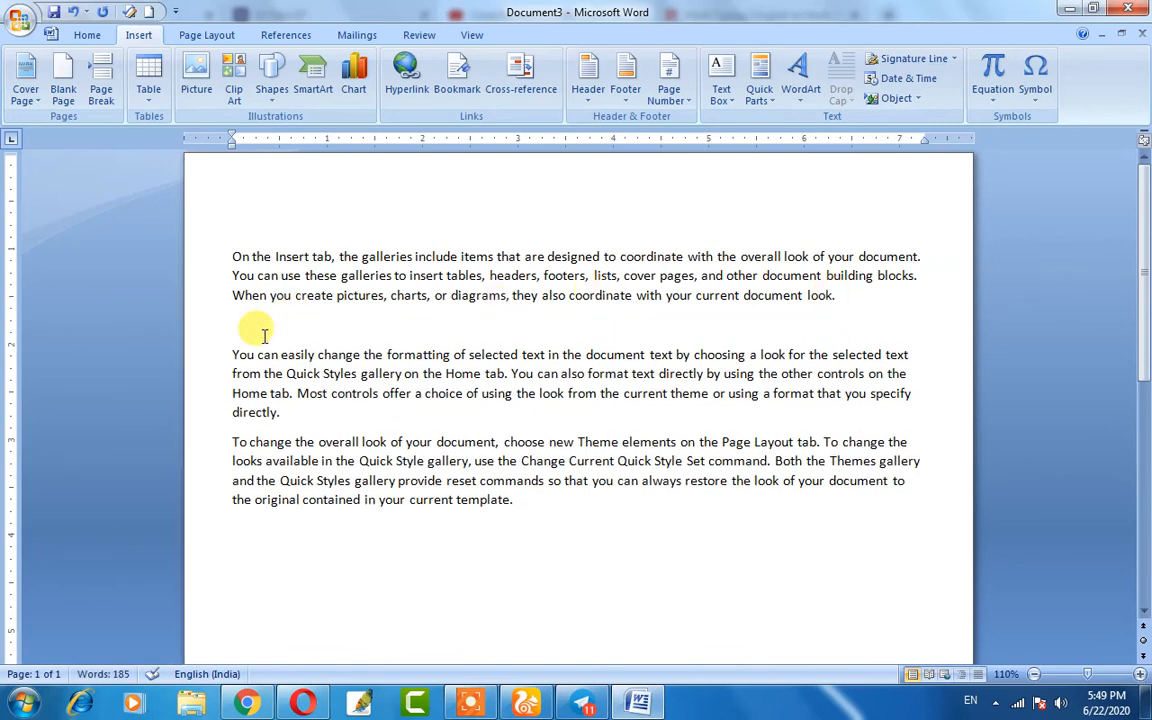
{"action": "left_click", "coordinate": [762, 97]}
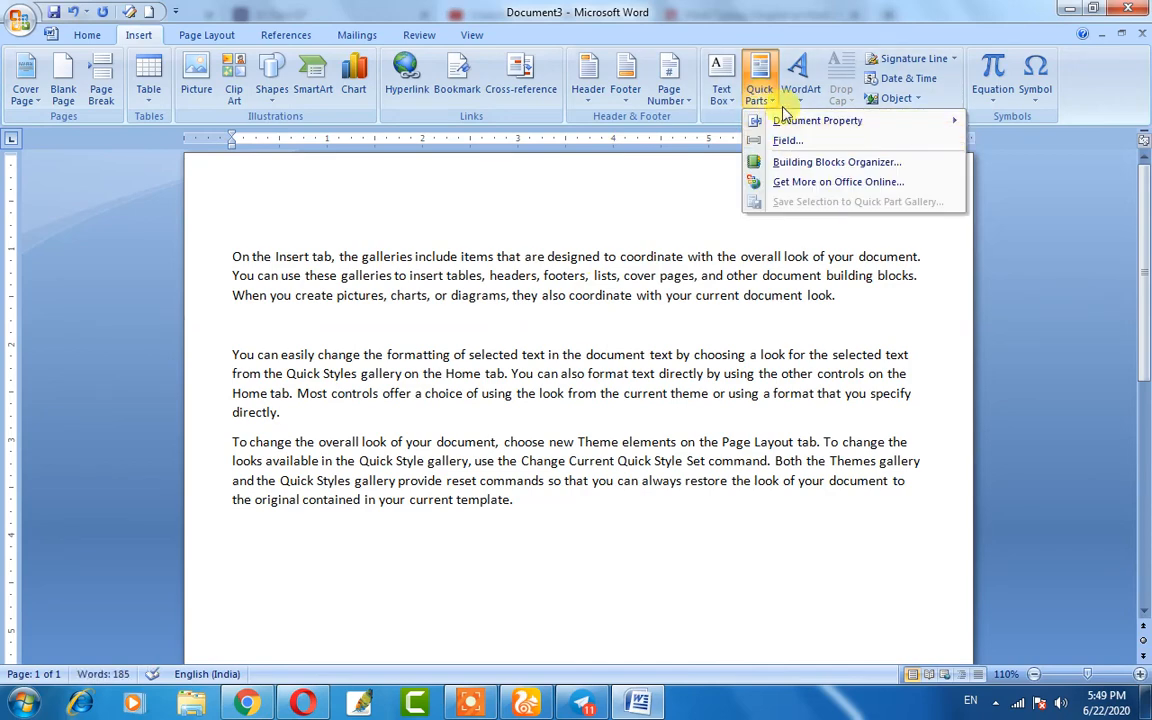
{"action": "mouse_move", "coordinate": [793, 129]}
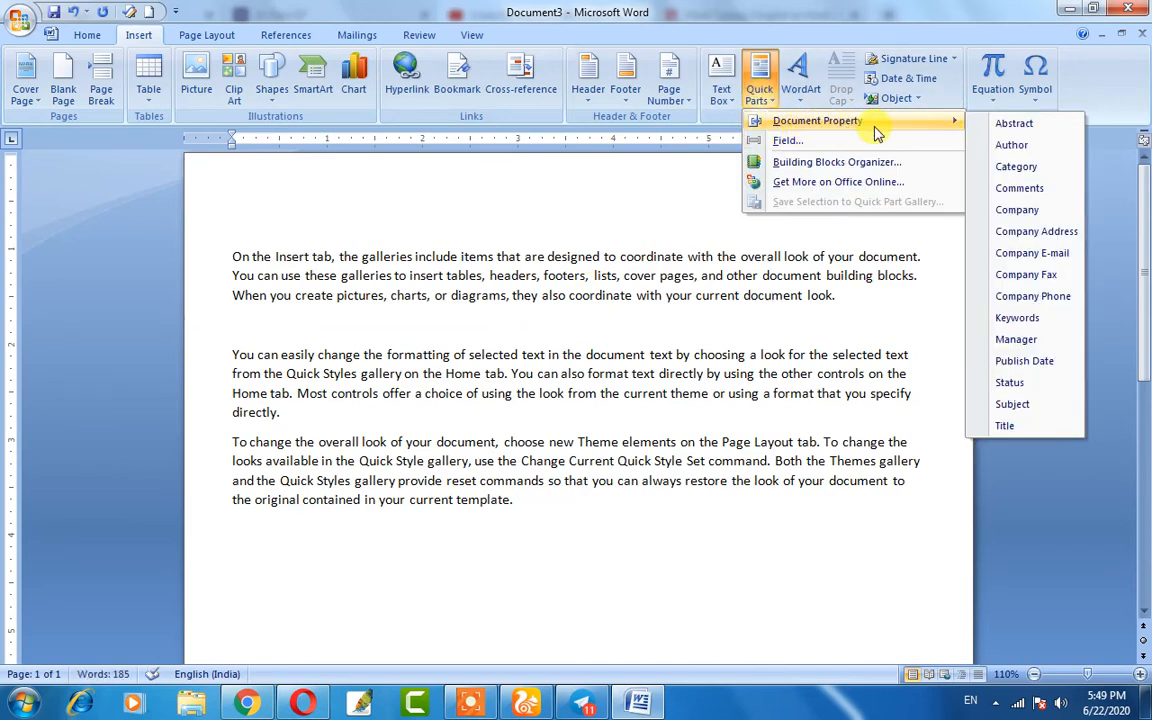
{"action": "left_click", "coordinate": [1012, 145]}
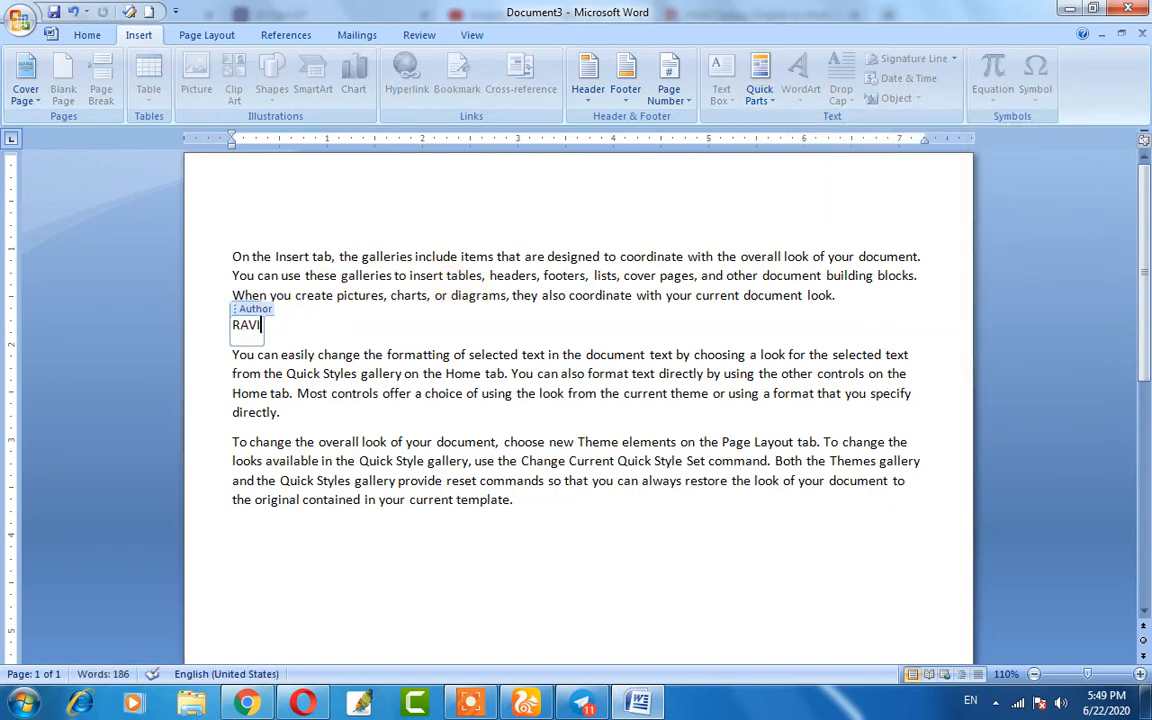
- Replace the content of the Author property field with the author's name and leave the field
{"action": "key", "text": "BackSpace"}
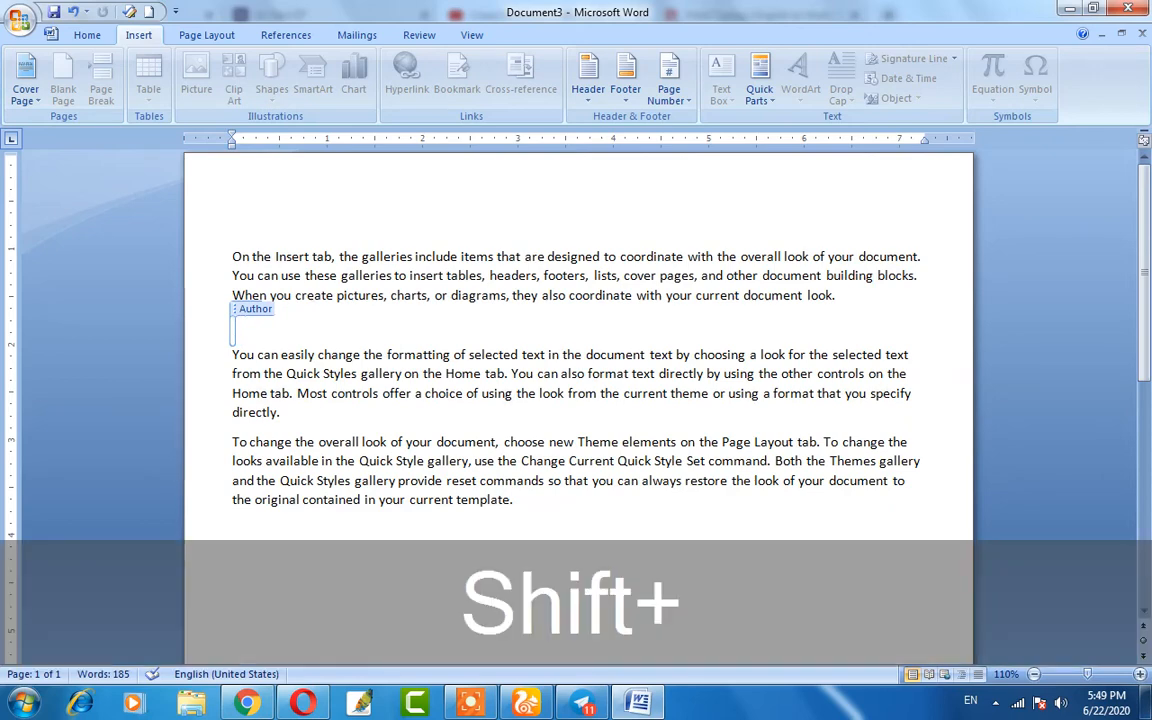
{"action": "type", "text": "Har"}
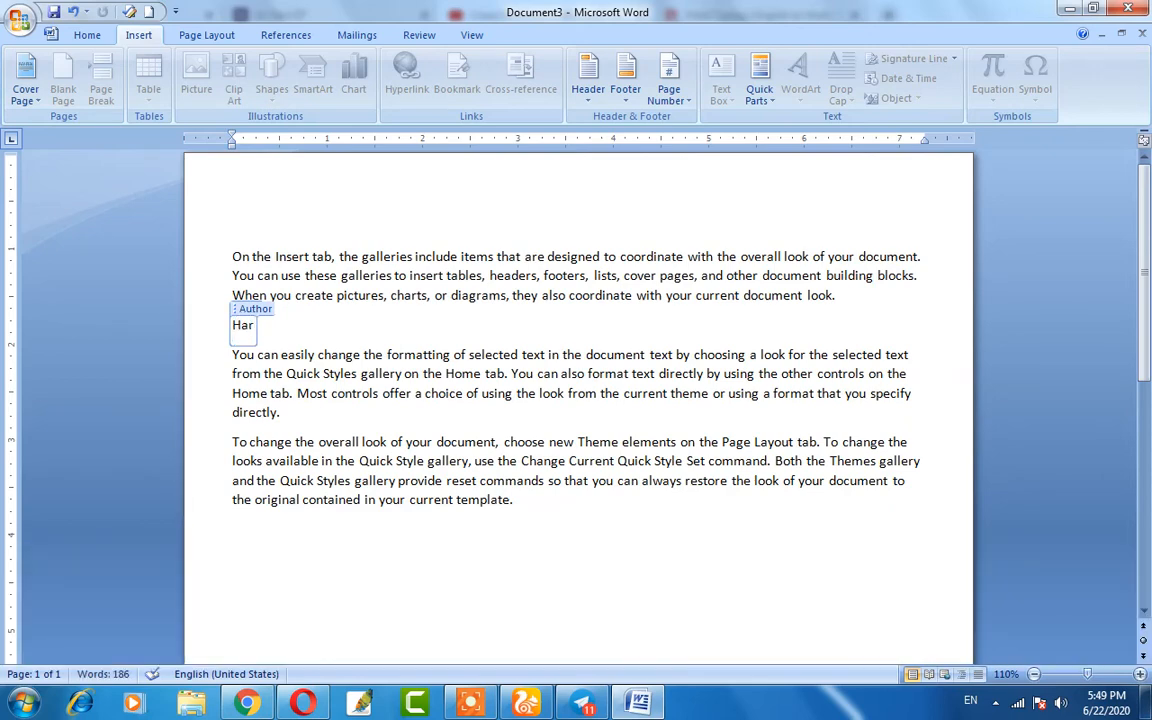
{"action": "type", "text": "bansrai"}
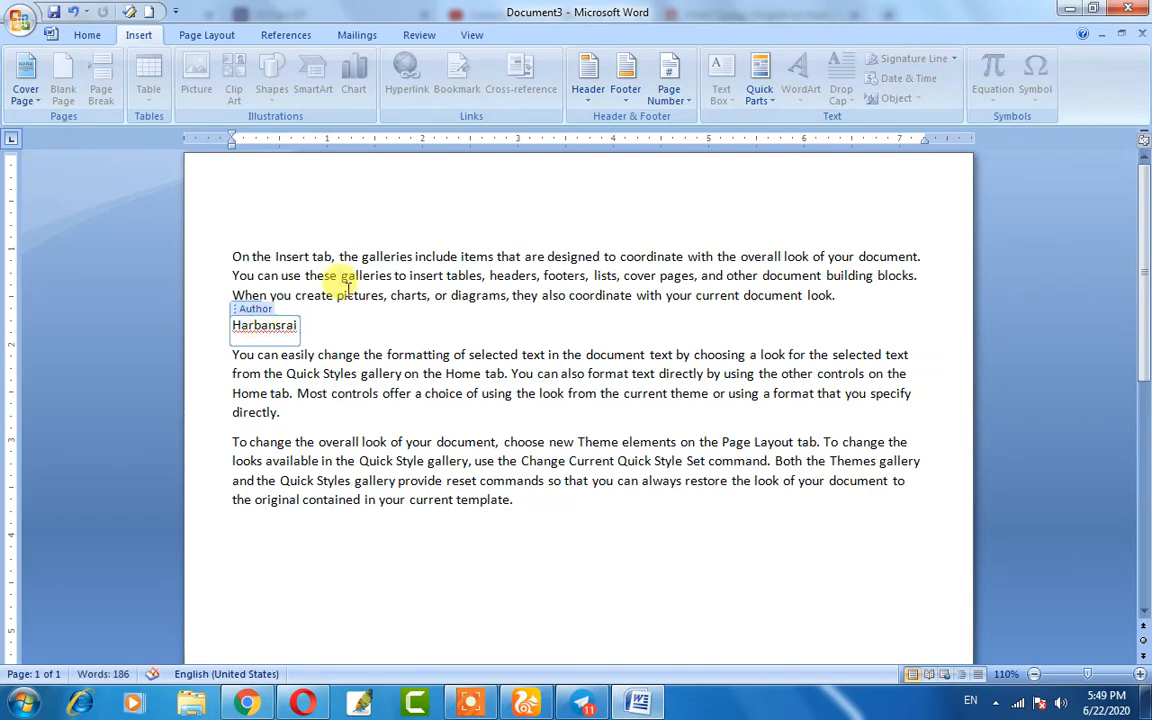
{"action": "left_click", "coordinate": [278, 276]}
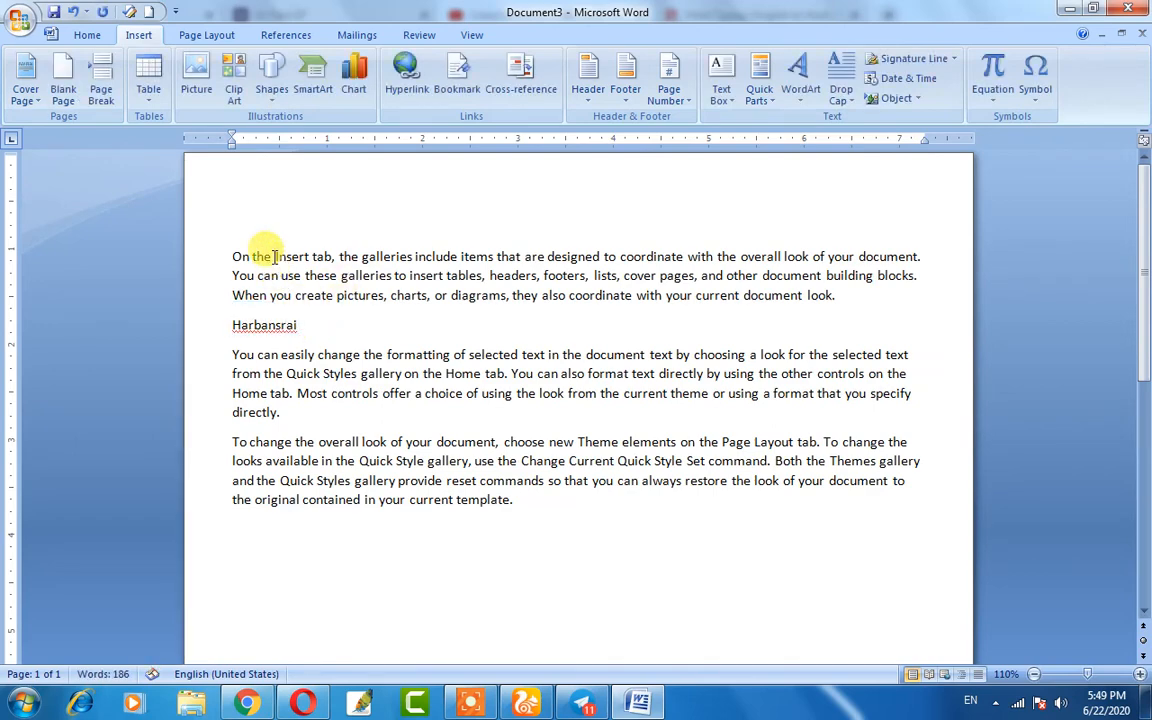
{"action": "left_click", "coordinate": [254, 325]}
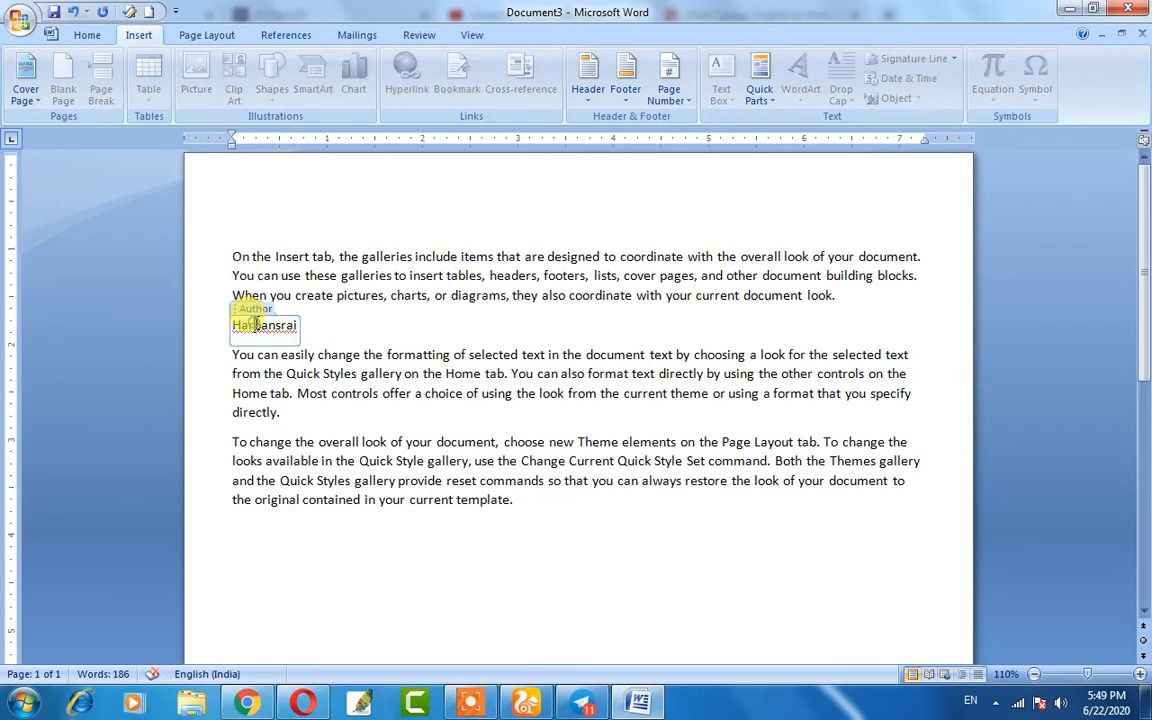
{"action": "triple_click", "coordinate": [232, 257]}
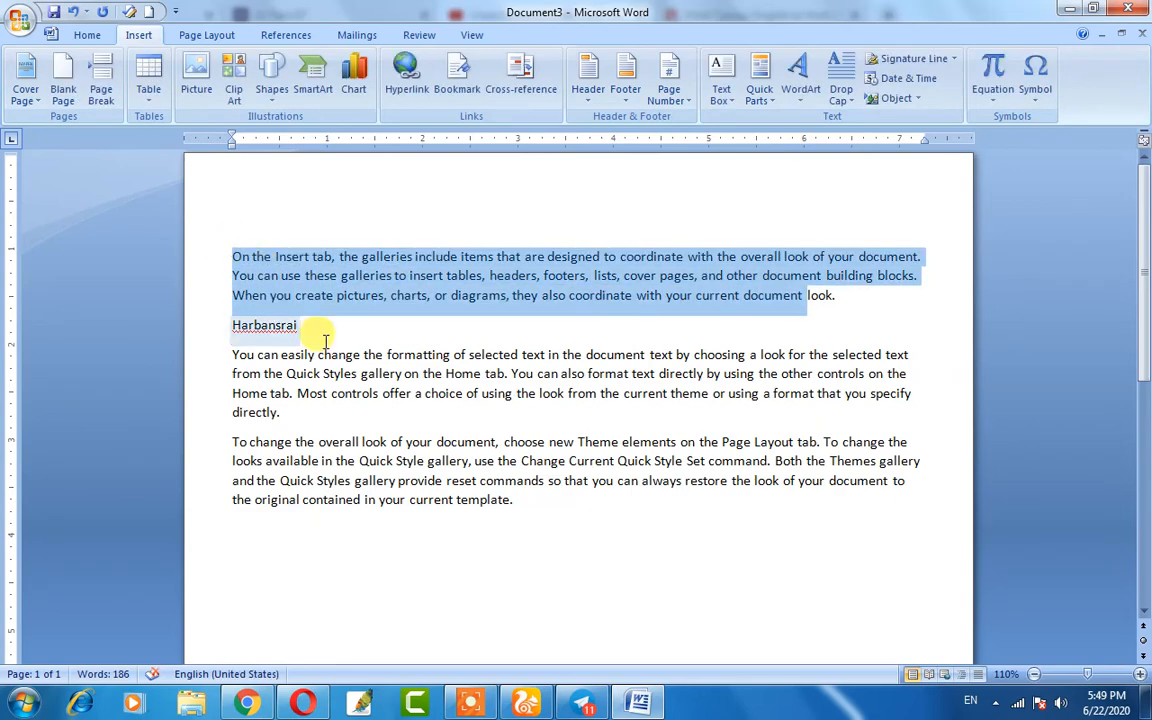
{"action": "left_click", "coordinate": [303, 328]}
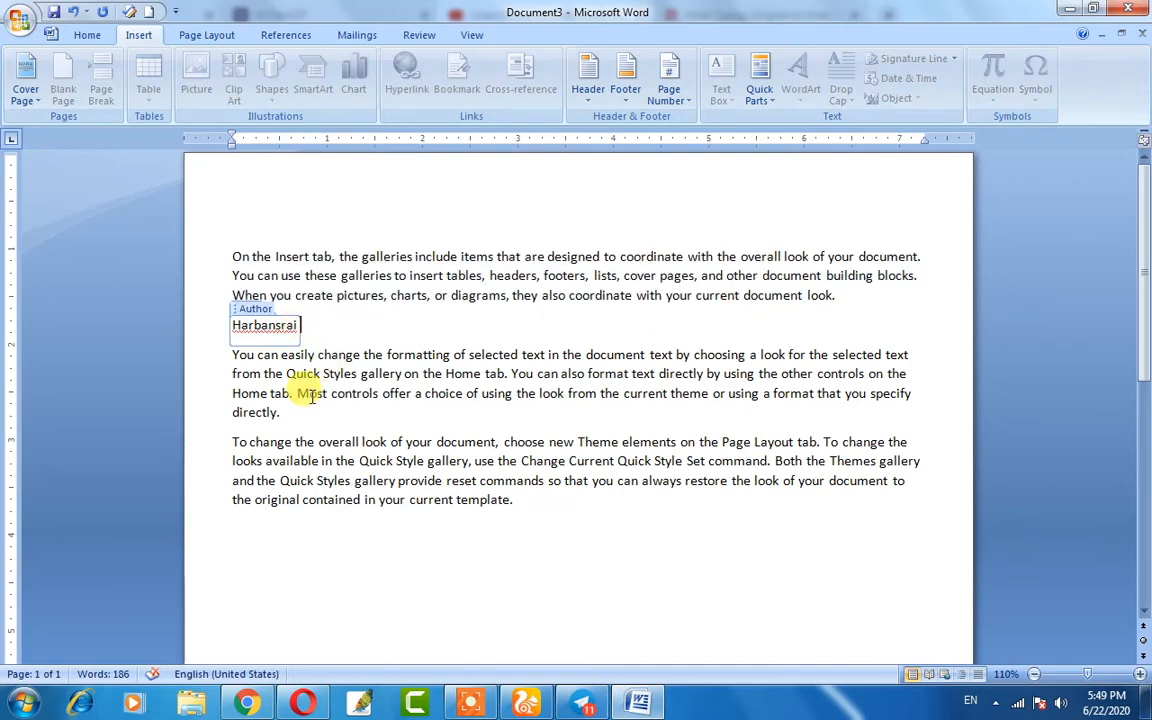
{"action": "triple_click", "coordinate": [236, 357]}
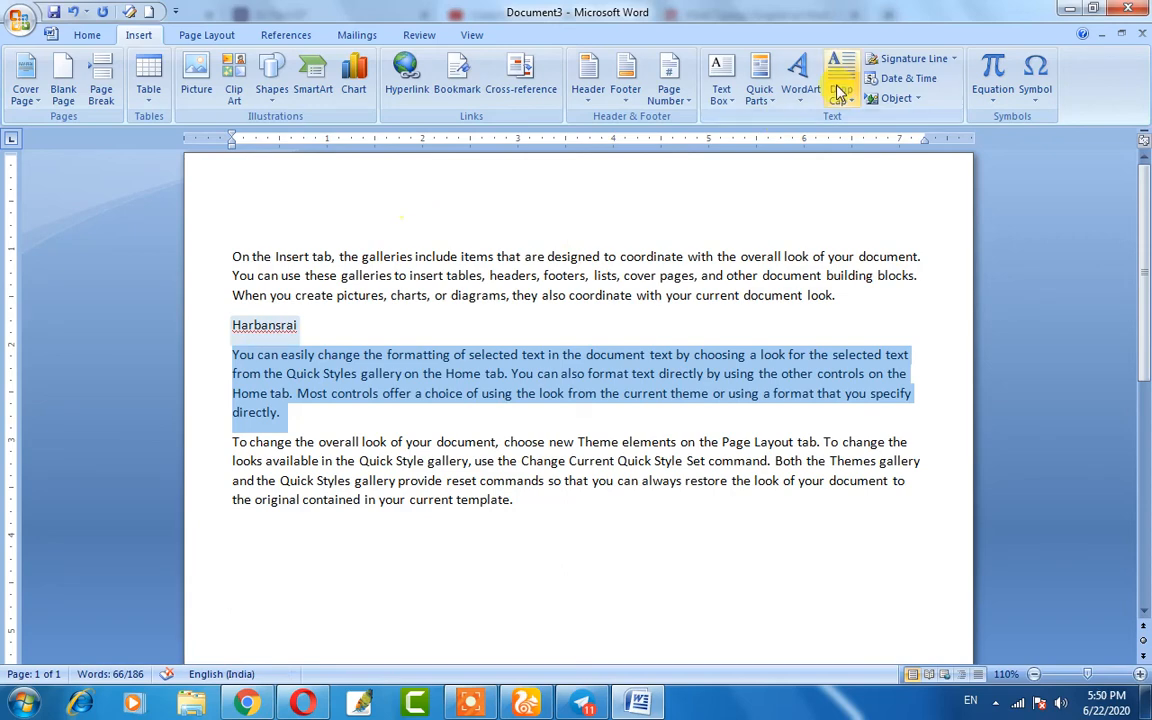
{"action": "left_click", "coordinate": [759, 82]}
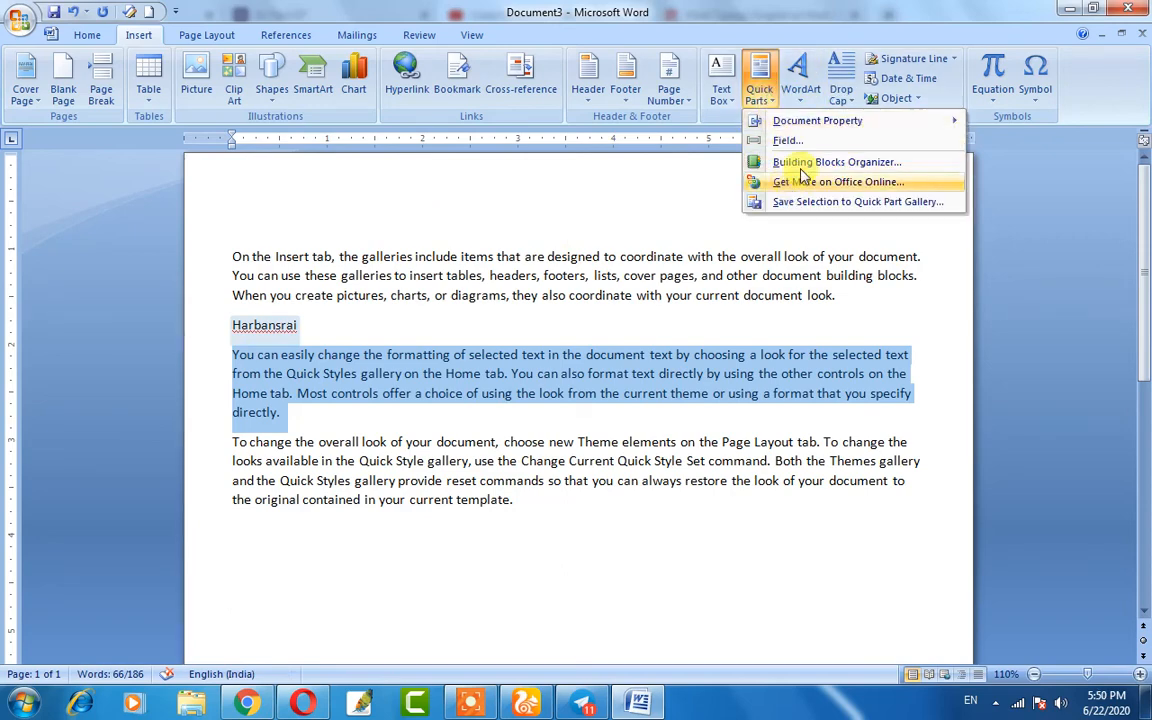
{"action": "mouse_move", "coordinate": [830, 120]}
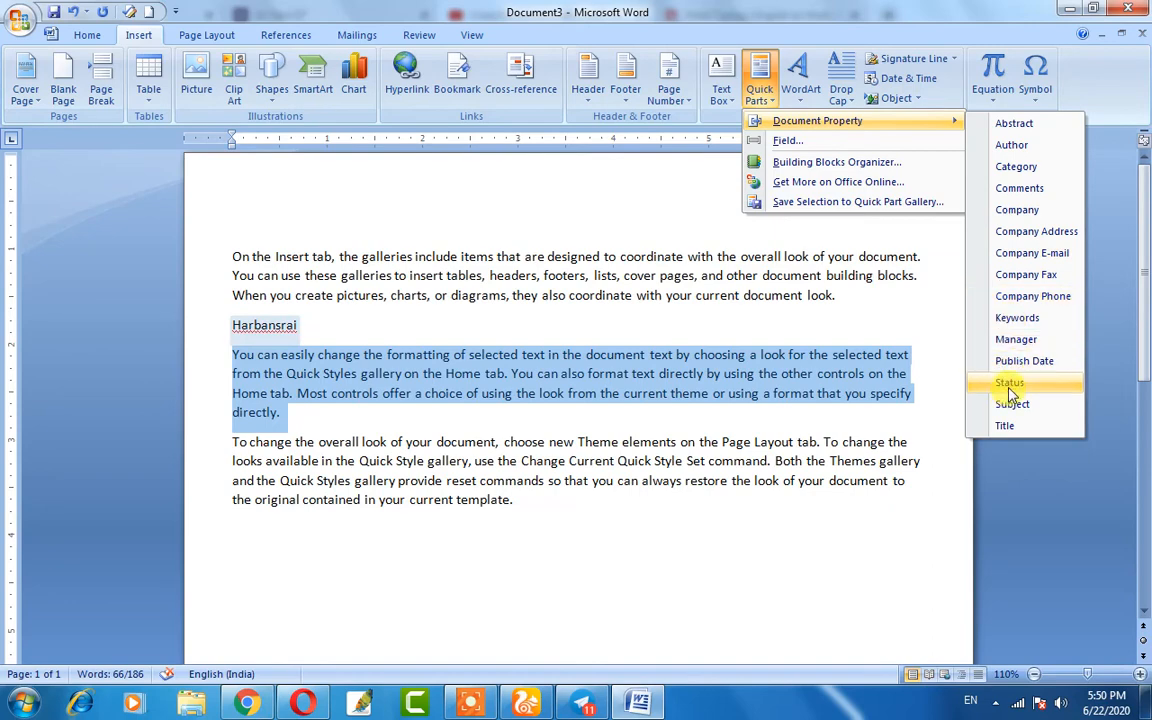
{"action": "left_click", "coordinate": [290, 420]}
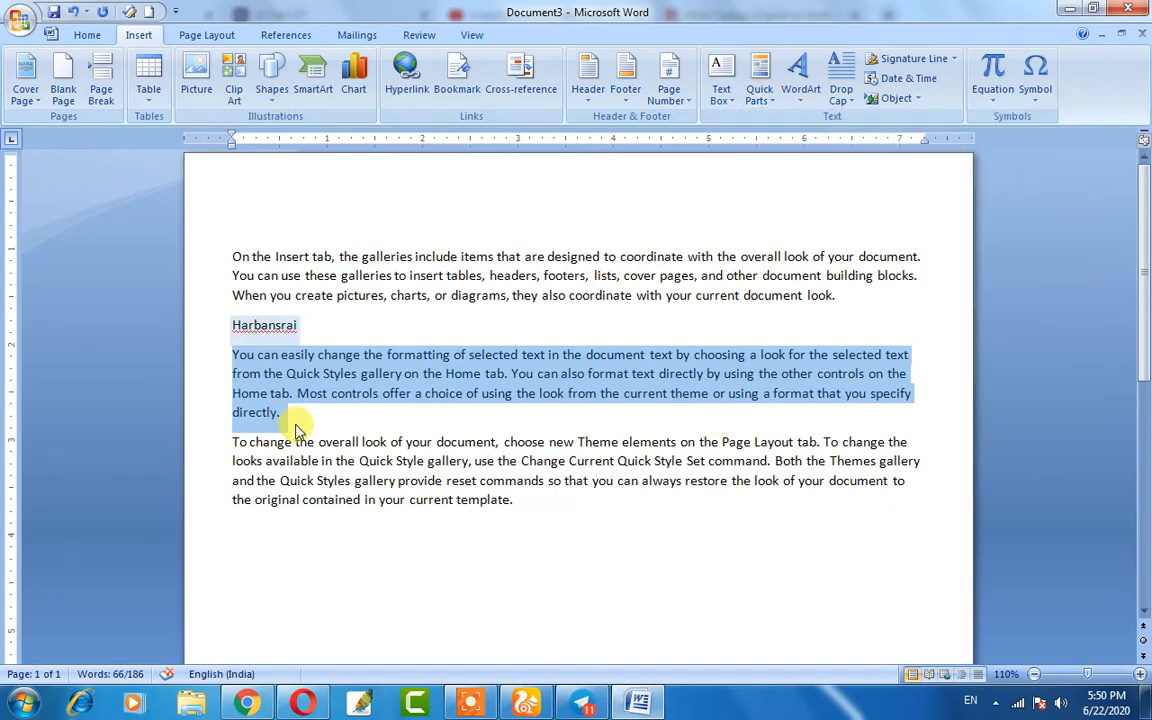
{"action": "left_click", "coordinate": [297, 420]}
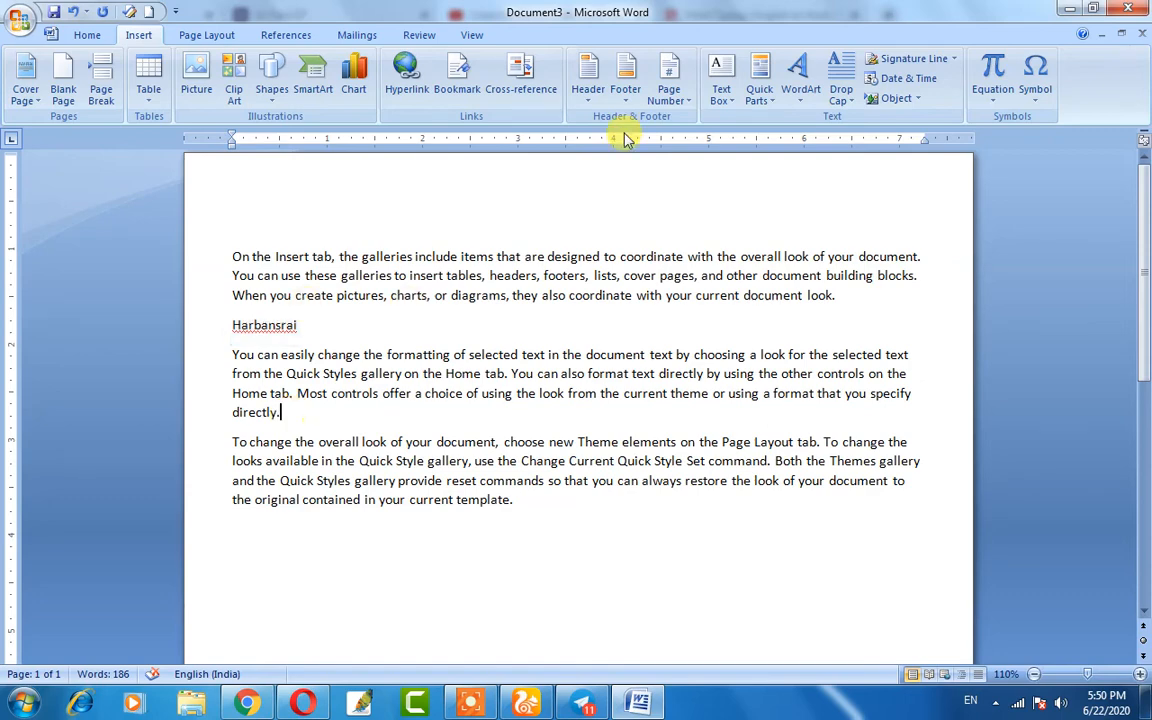
- Below the last paragraph, insert black arched WordArt reading "GiTech Institute of Information Technology" in Arial Black, size 36
{"action": "left_click", "coordinate": [250, 558]}
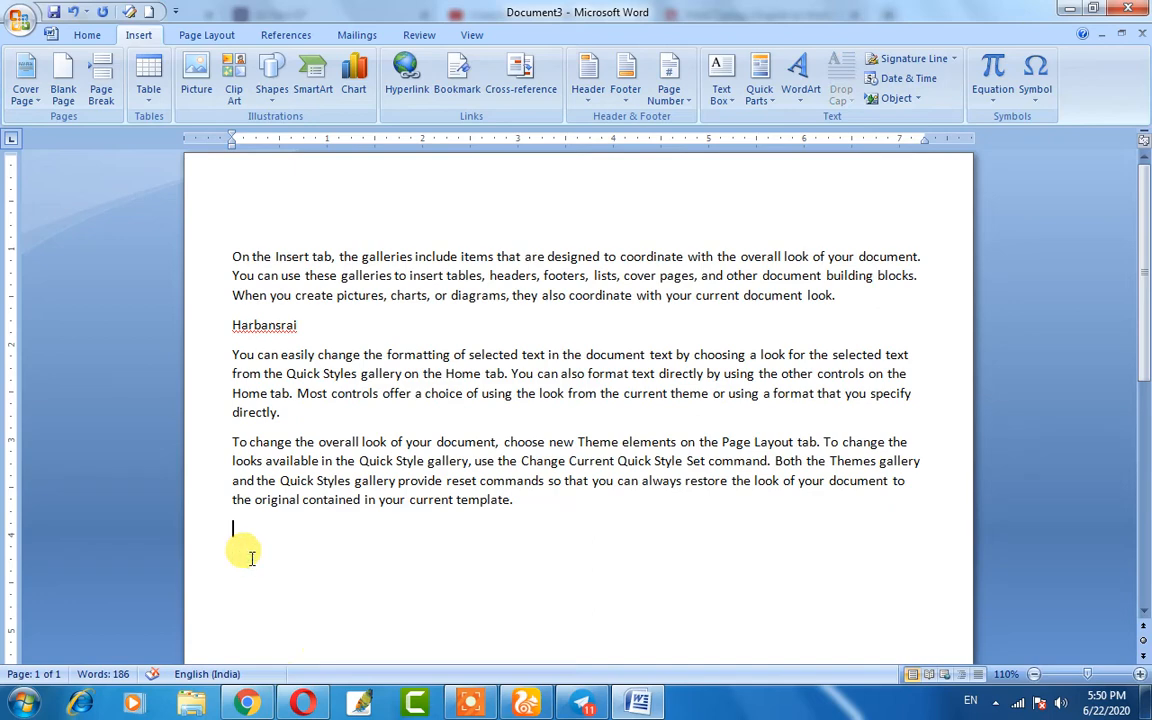
{"action": "left_click", "coordinate": [800, 100]}
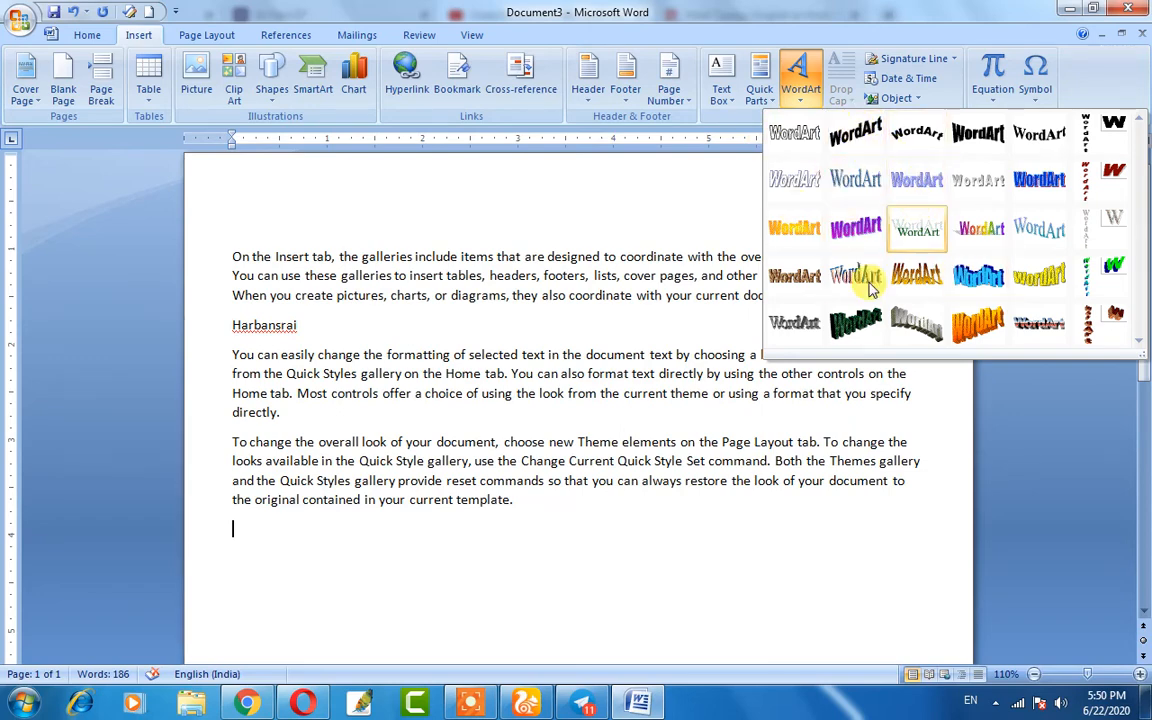
{"action": "left_click", "coordinate": [918, 150]}
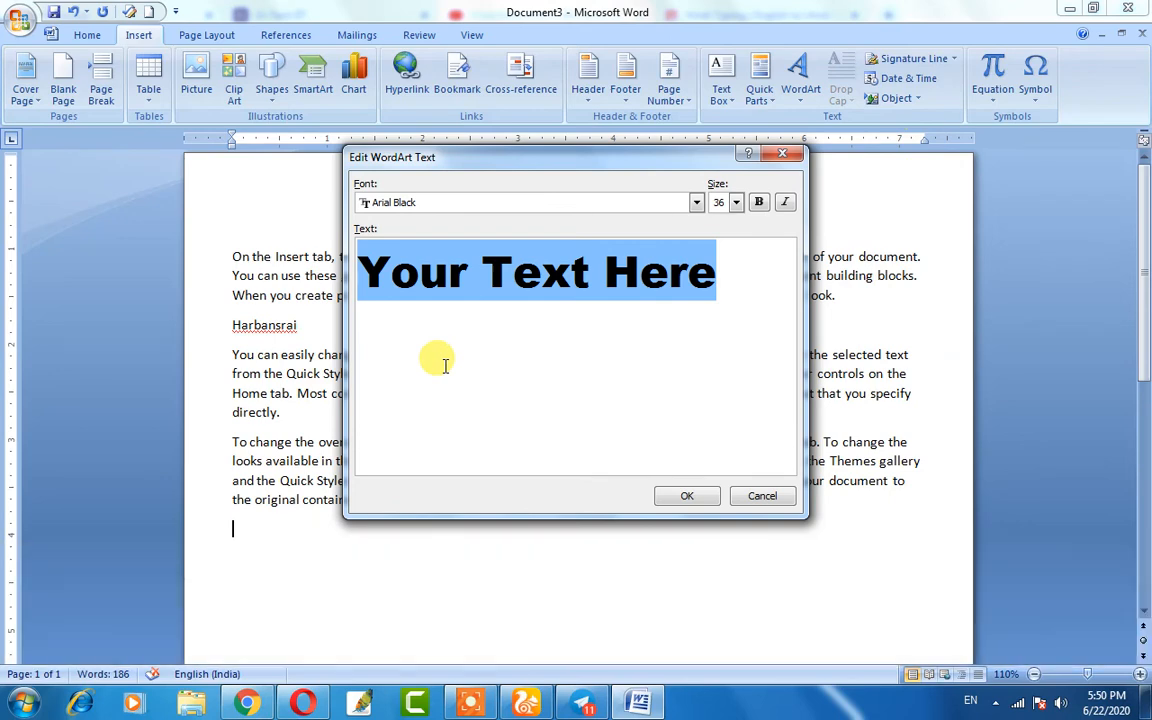
{"action": "type", "text": "GiTech Institute of Information Technology"}
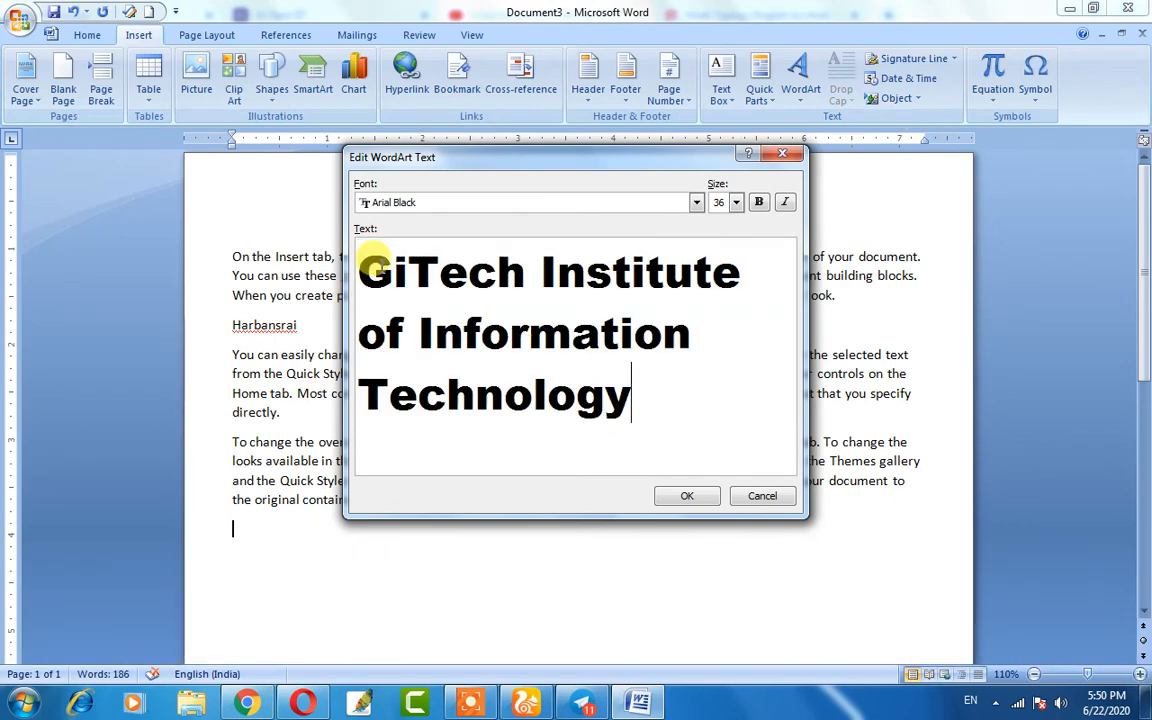
{"action": "left_click", "coordinate": [696, 203]}
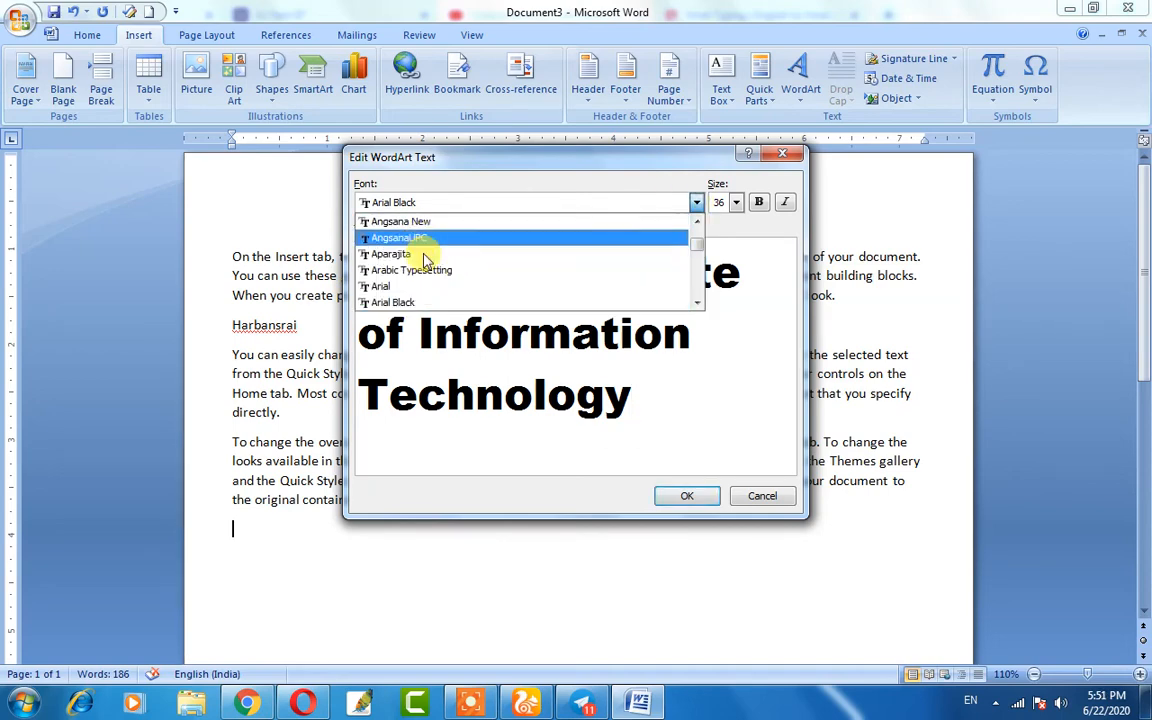
{"action": "left_click", "coordinate": [410, 301]}
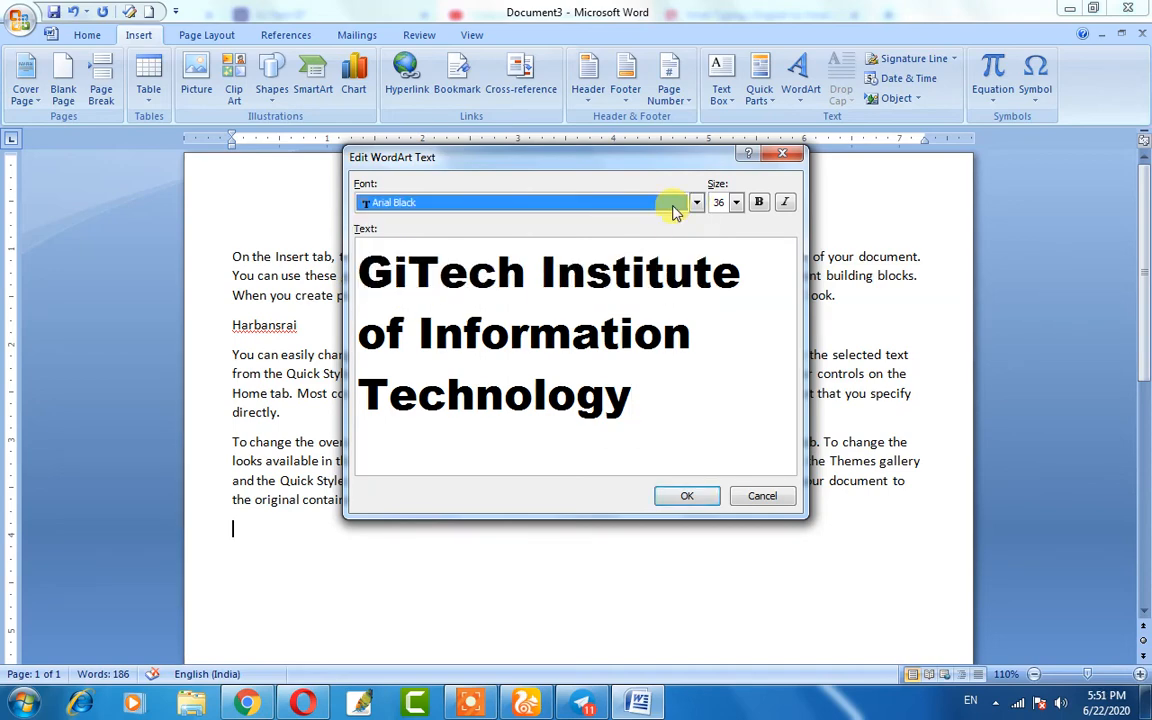
{"action": "left_click", "coordinate": [737, 203]}
{"action": "left_click", "coordinate": [740, 204]}
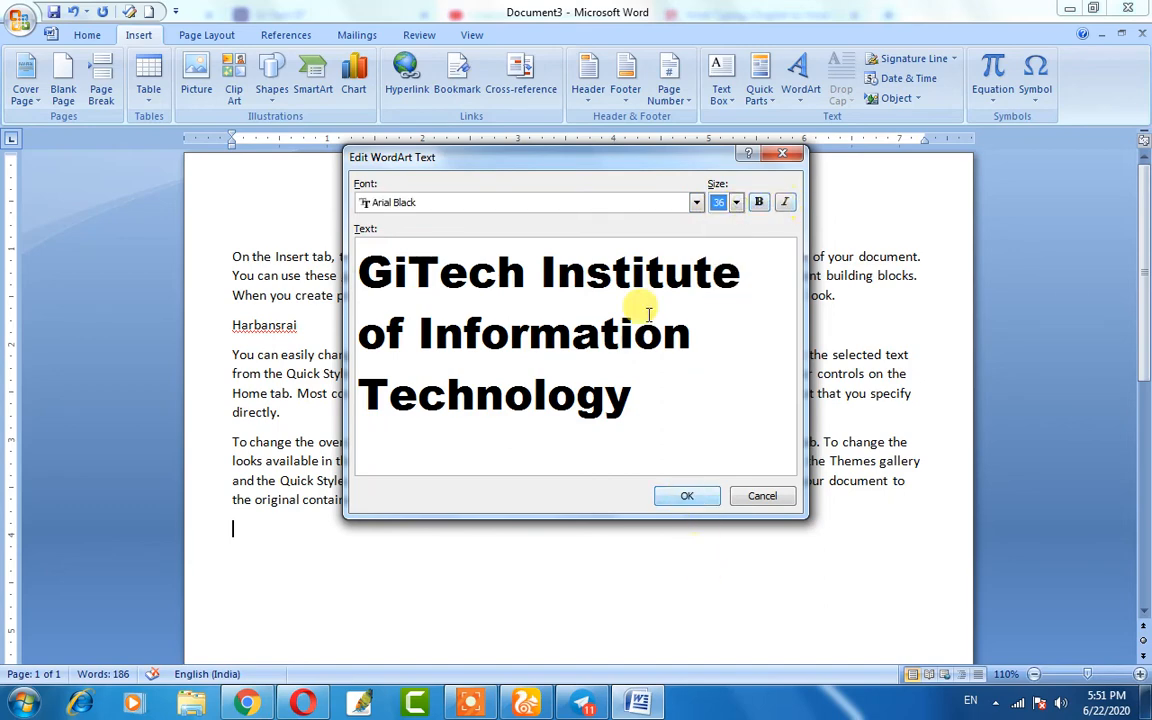
{"action": "left_click", "coordinate": [690, 497]}
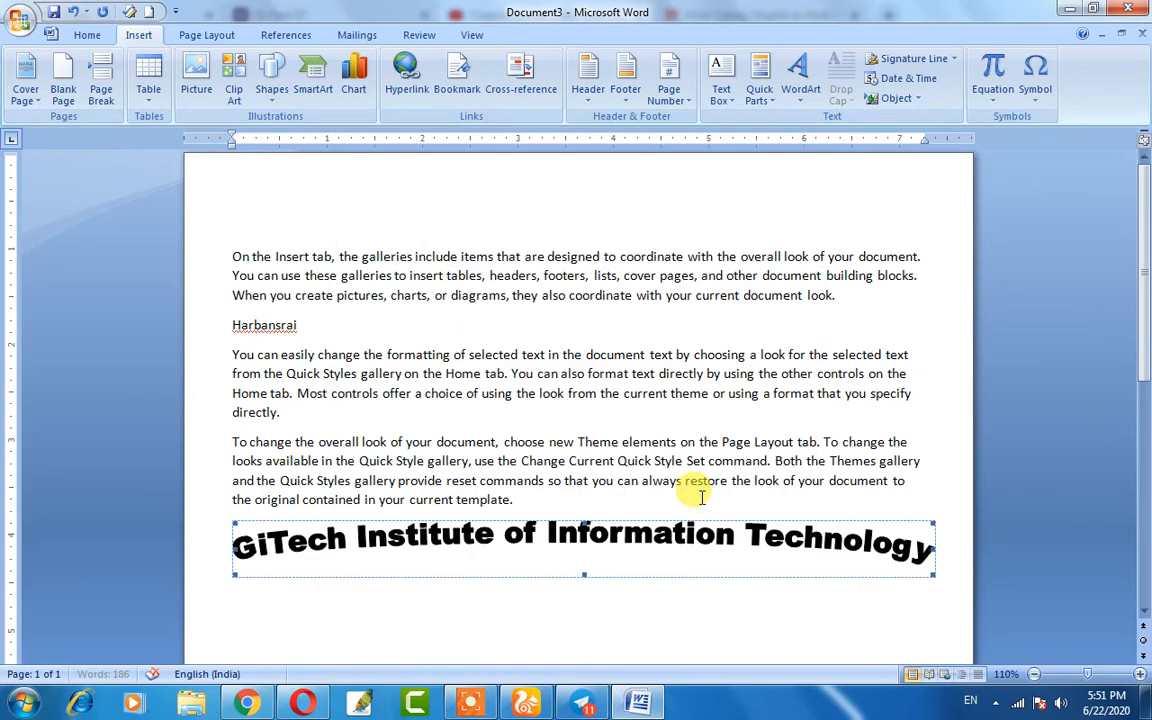
- Stretch the WordArt downward to a height of about 4.16" so its text forms a tall arch
{"action": "scroll", "coordinate": [528, 590], "scroll_direction": "down", "scroll_amount": 3}
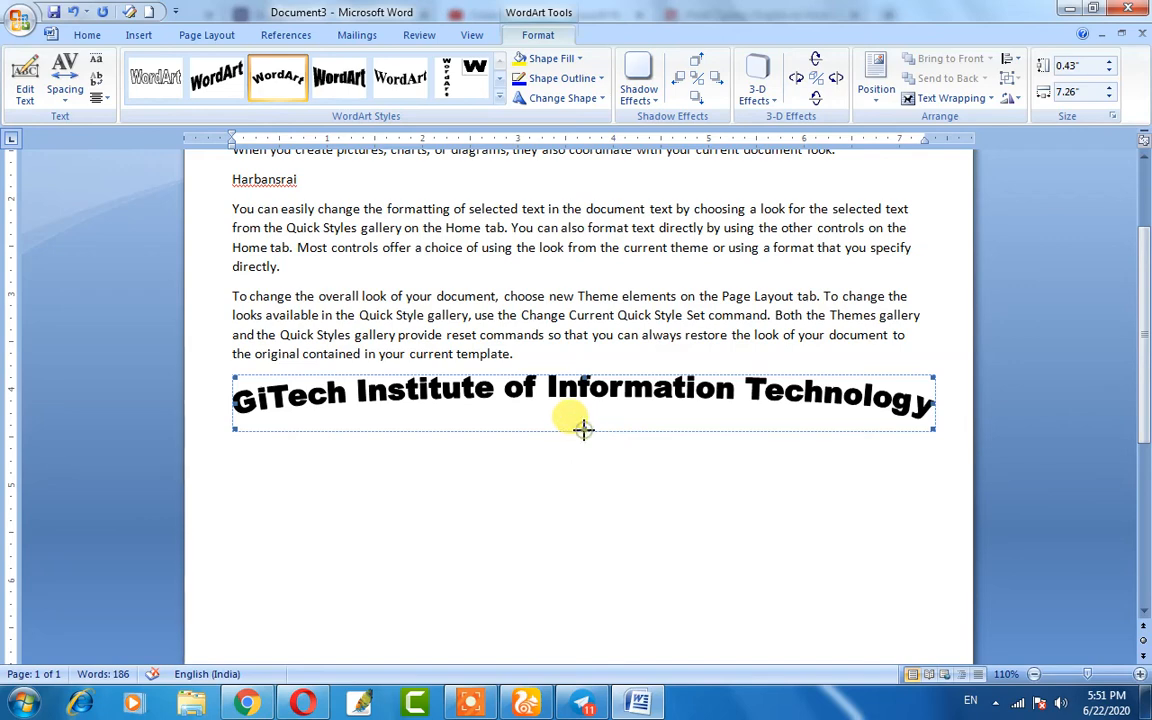
{"action": "left_click_drag", "start_coordinate": [584, 428], "coordinate": [531, 498]}
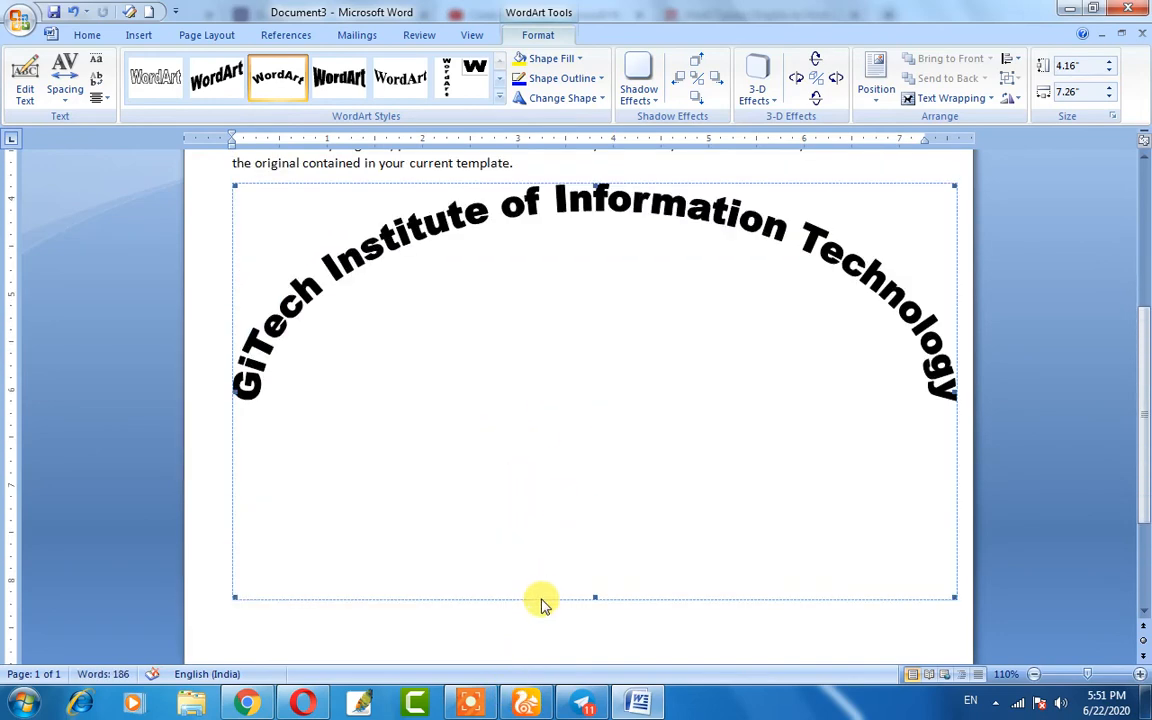
{"action": "left_click_drag", "start_coordinate": [539, 603], "coordinate": [516, 609]}
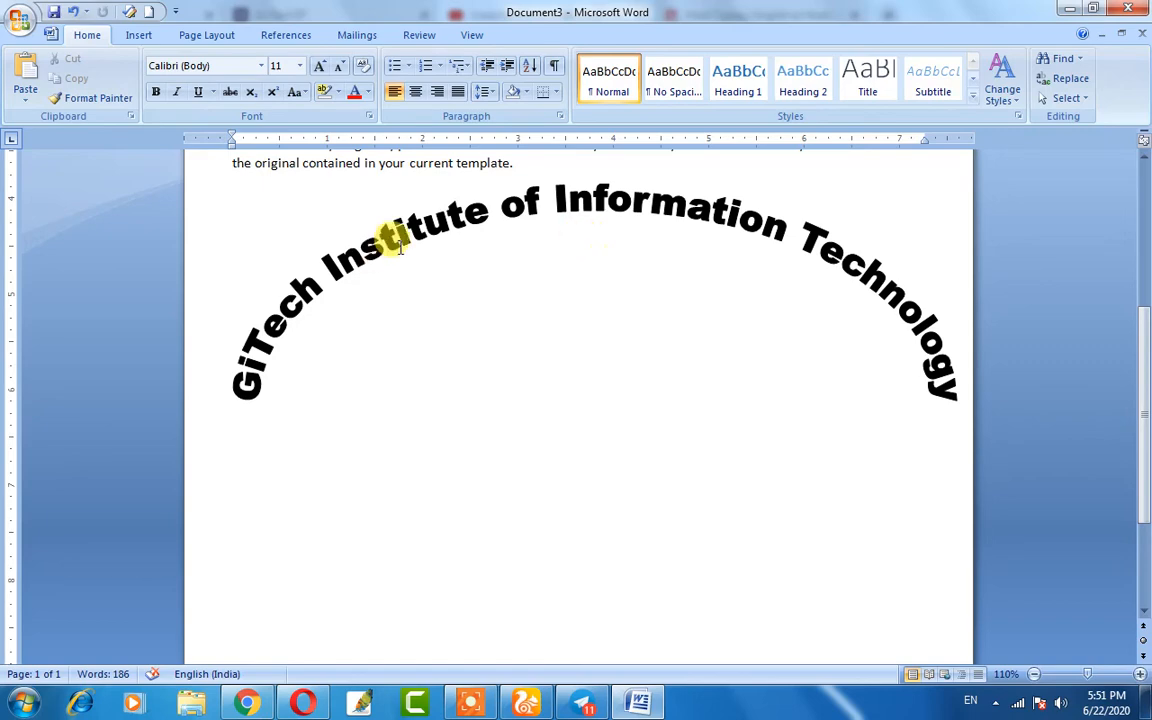
{"action": "left_click", "coordinate": [540, 195]}
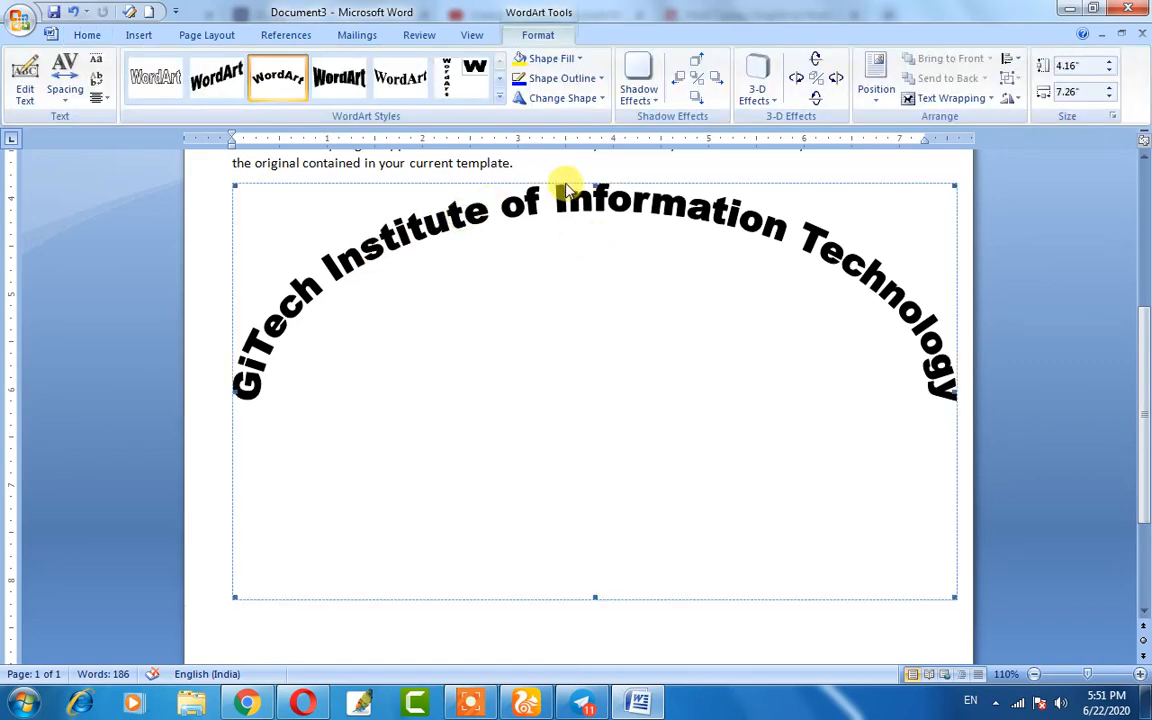
{"action": "left_click", "coordinate": [565, 190]}
{"action": "left_click", "coordinate": [545, 214]}
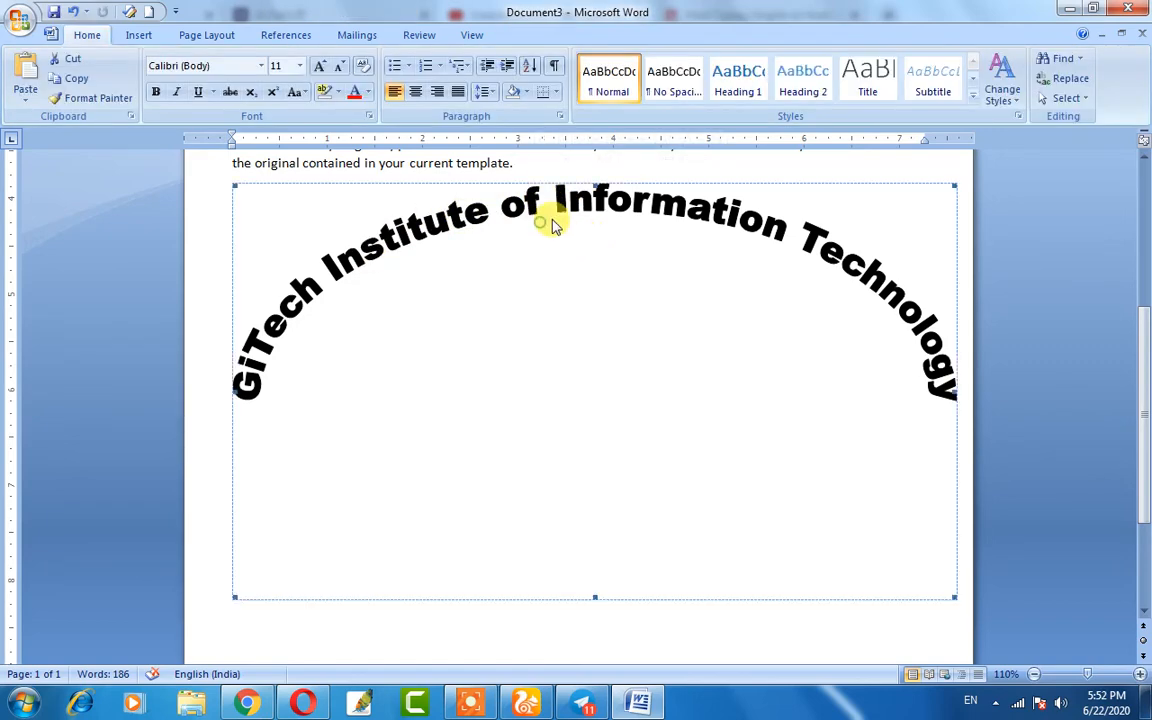
{"action": "left_click", "coordinate": [612, 183]}
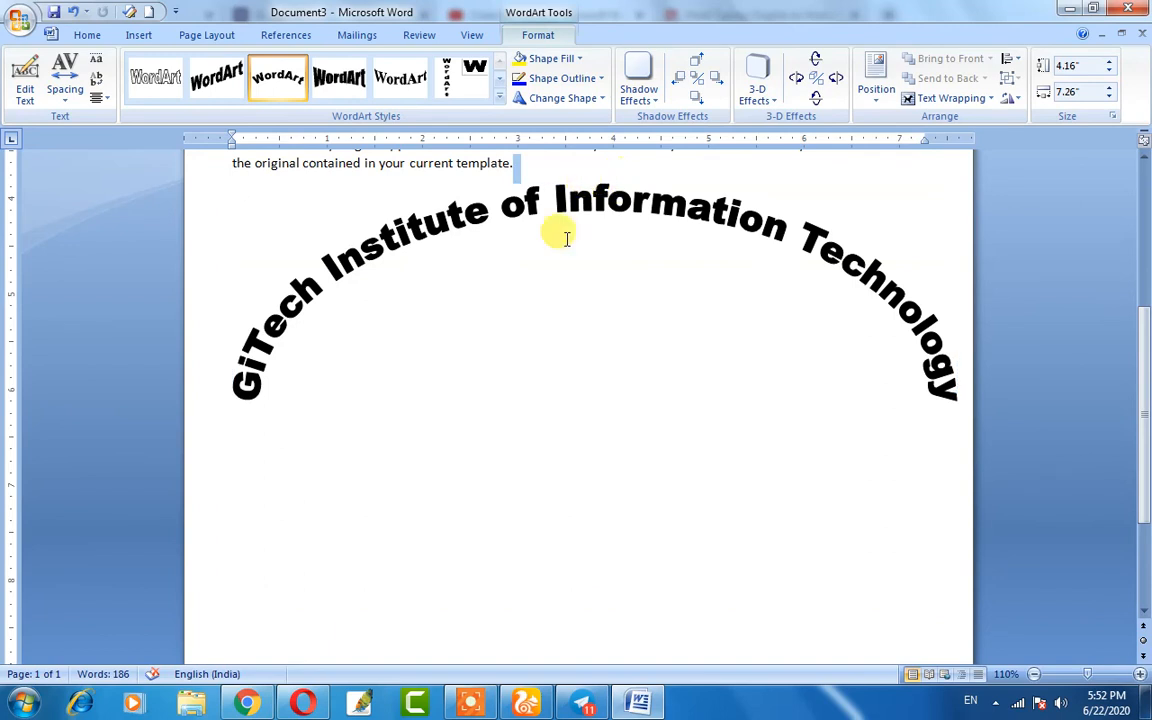
{"action": "left_click", "coordinate": [483, 275]}
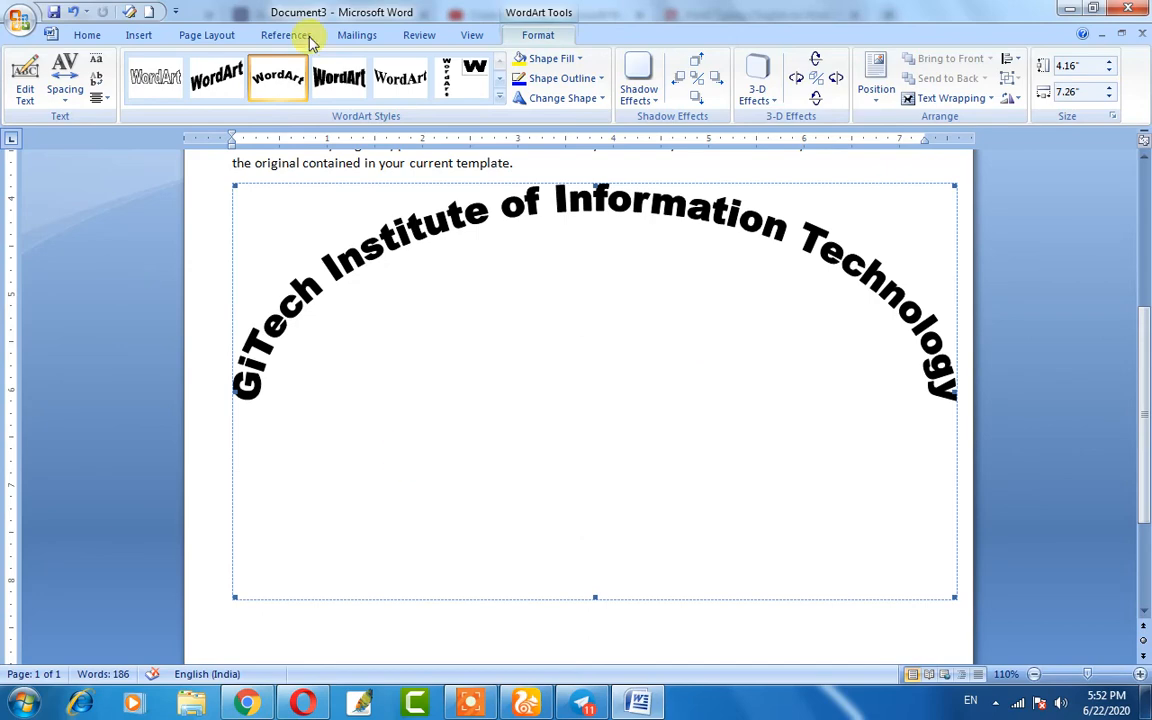
- Draw a text box about 3.31" wide and 2.67" high inside the WordArt arch
{"action": "left_click", "coordinate": [136, 36]}
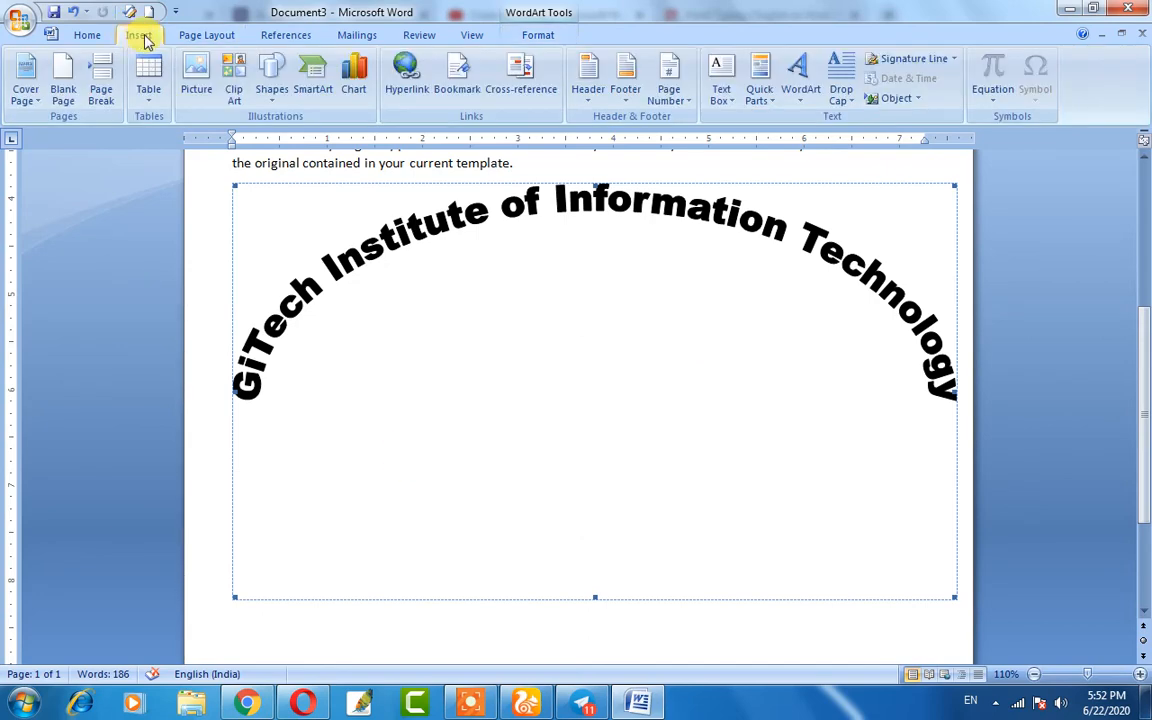
{"action": "left_click", "coordinate": [268, 78]}
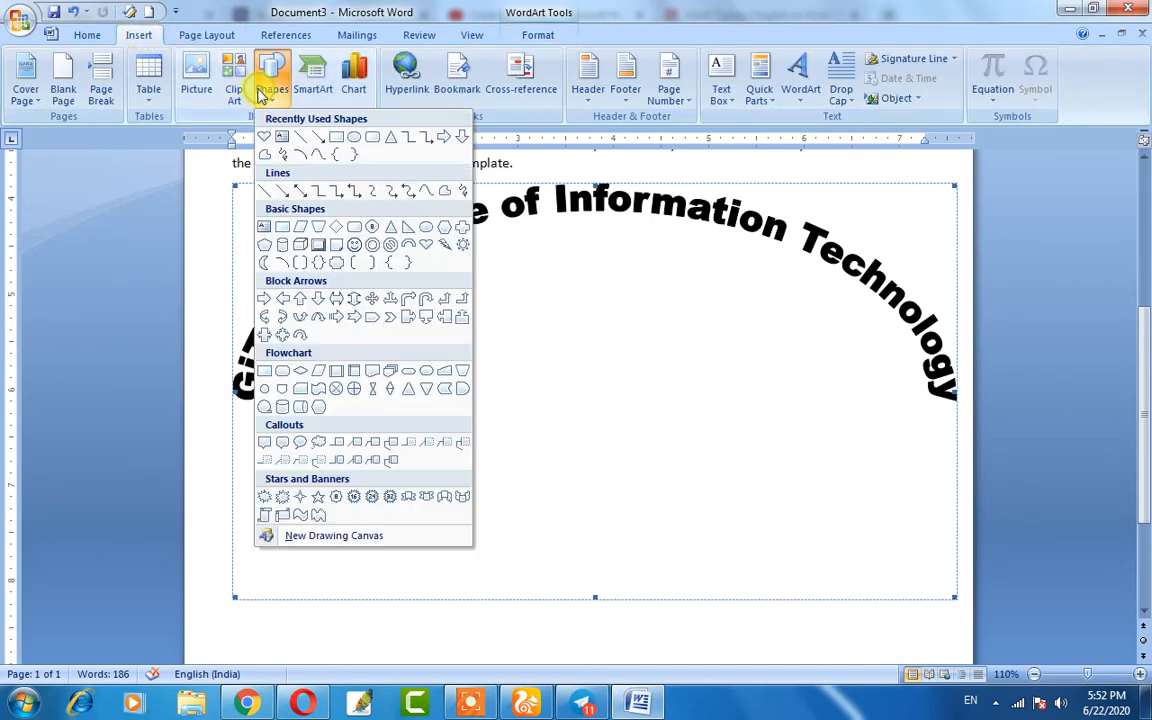
{"action": "left_click", "coordinate": [283, 140]}
{"action": "left_click_drag", "start_coordinate": [419, 239], "coordinate": [767, 540]}
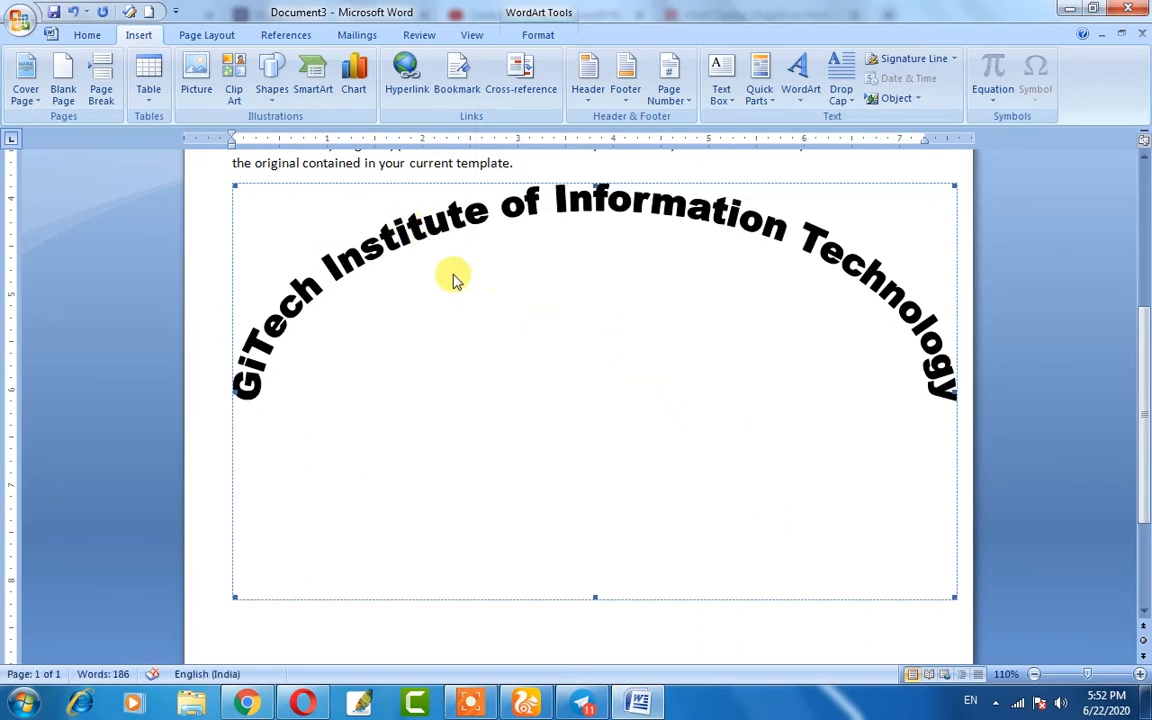
- Insert the "logo" picture from Local Disk (D:) into the text box
{"action": "left_click", "coordinate": [143, 41]}
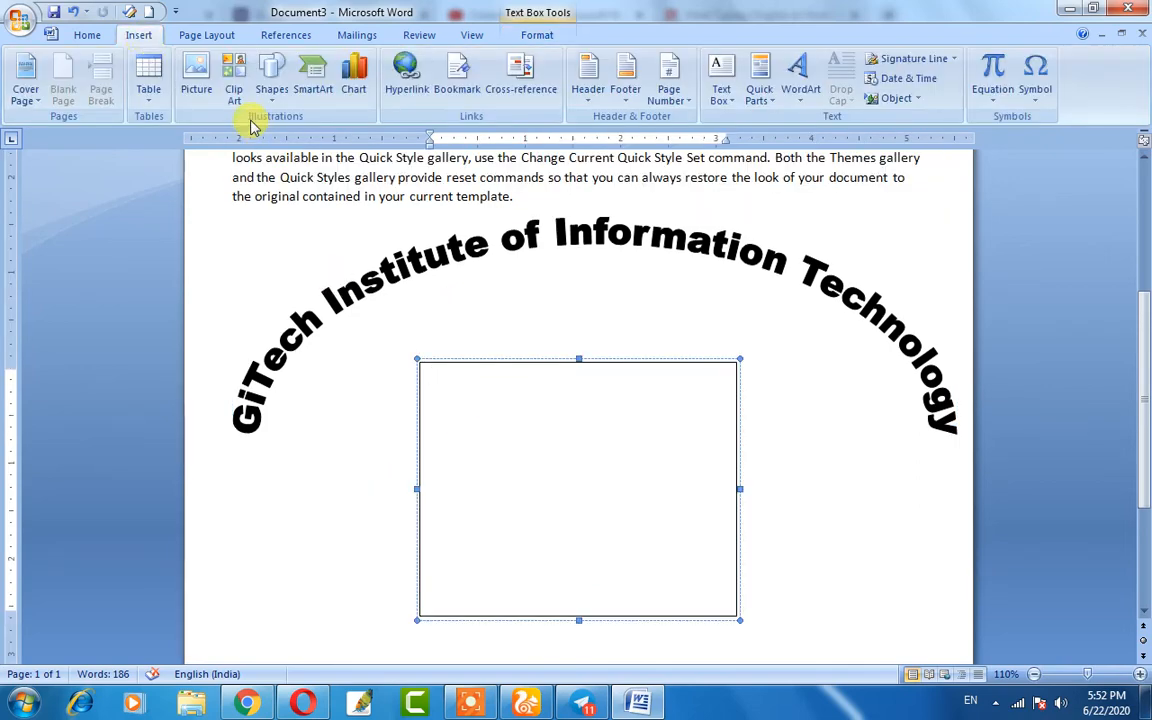
{"action": "left_click", "coordinate": [190, 83]}
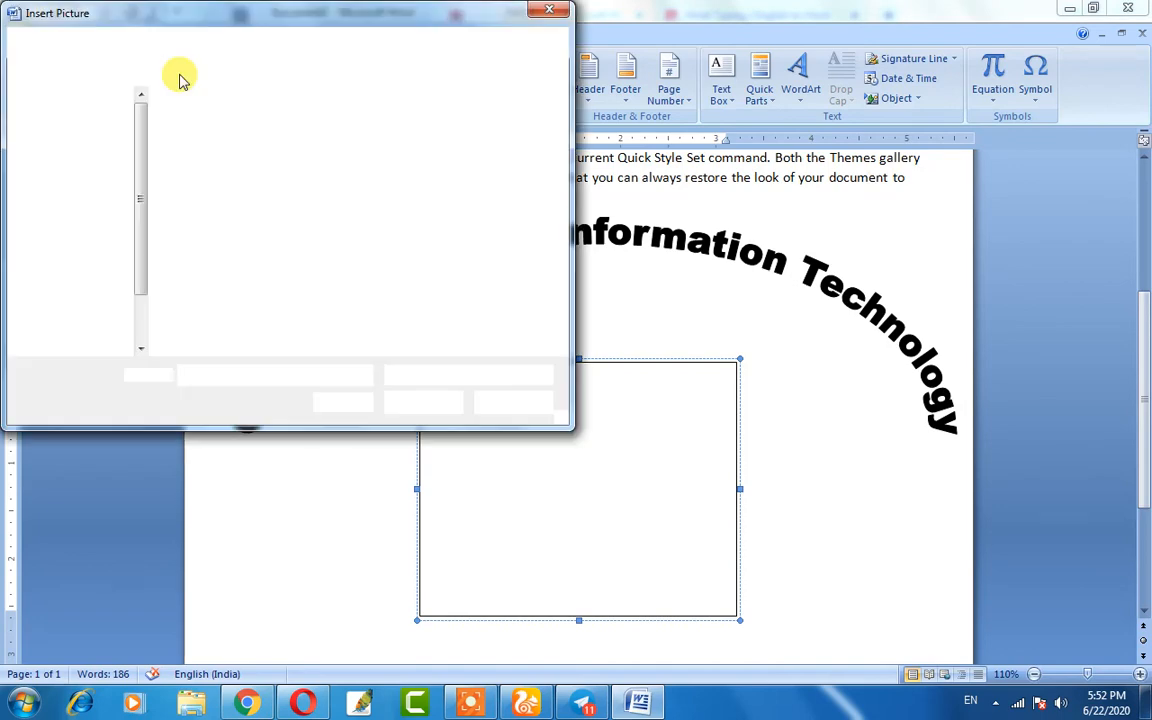
{"action": "scroll", "coordinate": [145, 265], "scroll_direction": "down", "scroll_amount": 1}
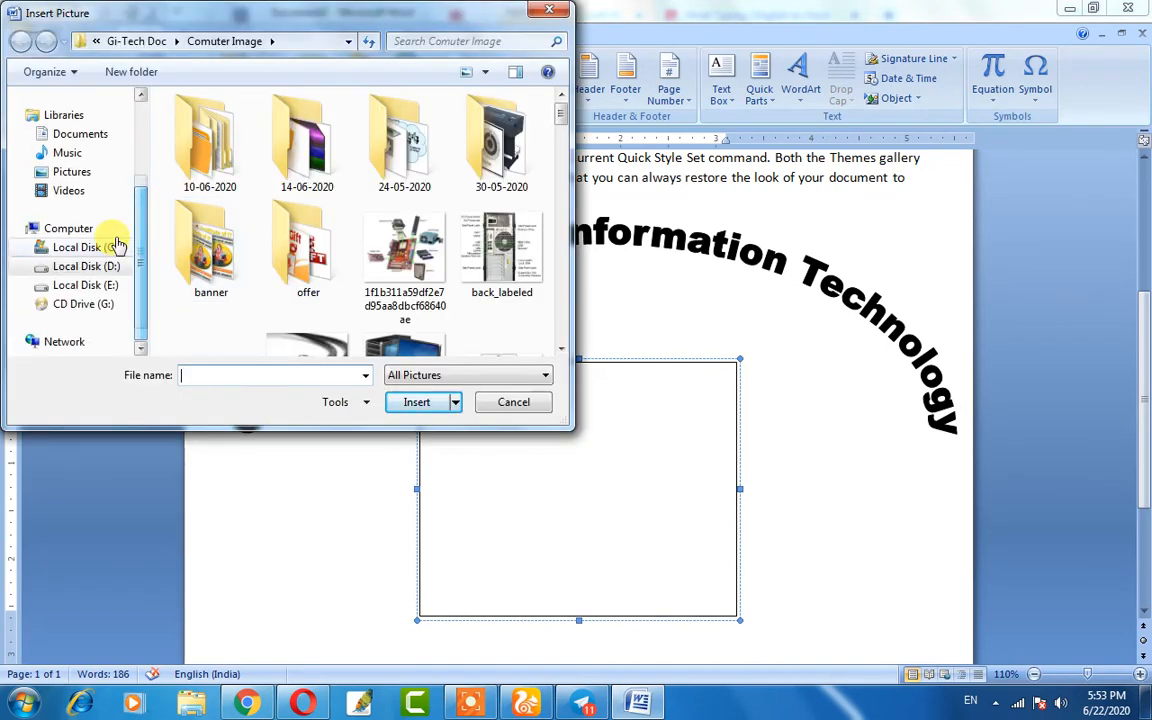
{"action": "left_click", "coordinate": [106, 266]}
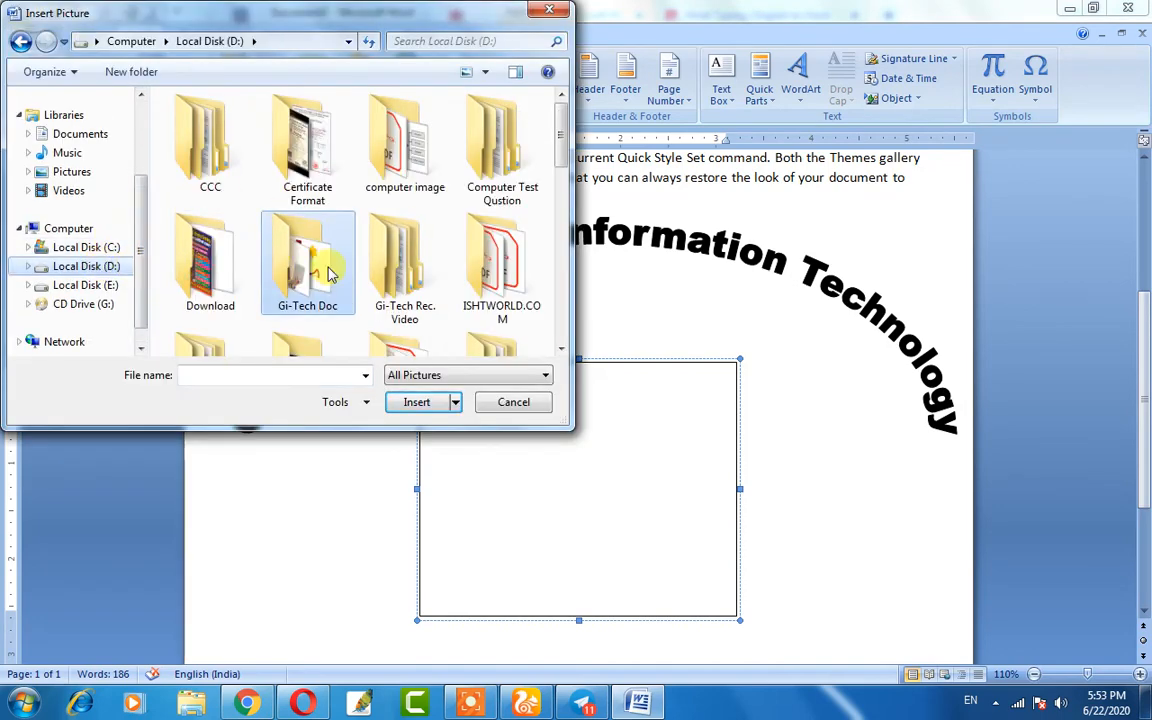
{"action": "scroll", "coordinate": [440, 300], "scroll_direction": "down", "scroll_amount": 8}
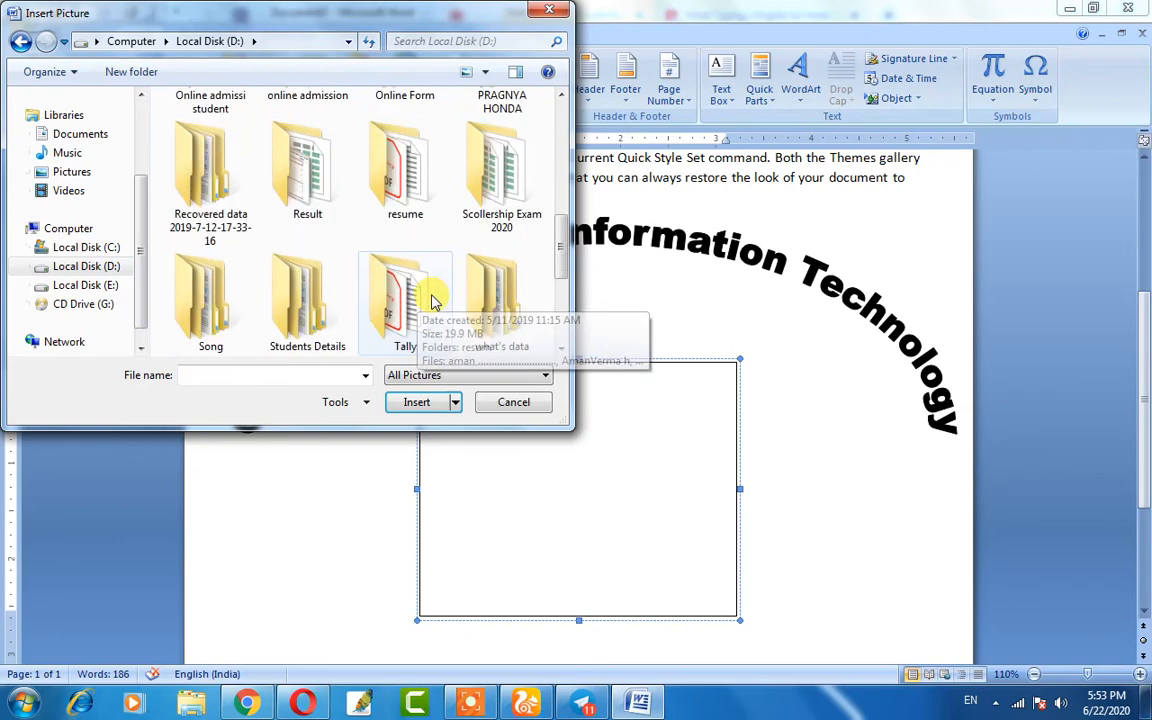
{"action": "left_click", "coordinate": [497, 238]}
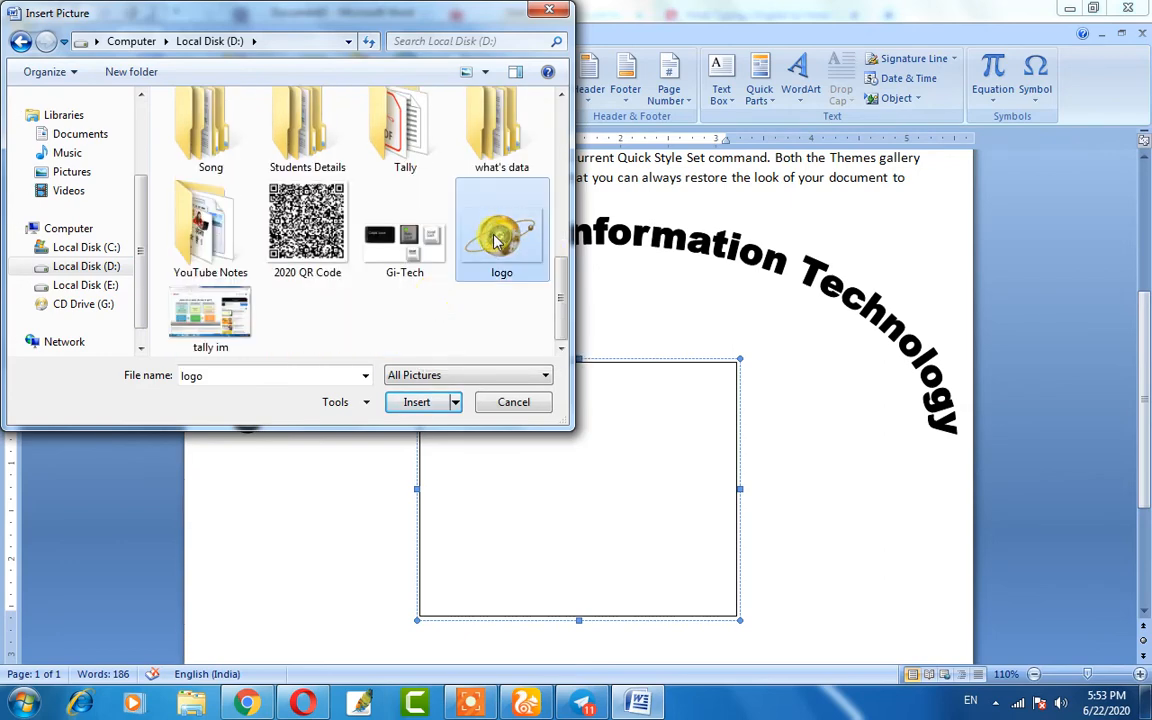
{"action": "left_click", "coordinate": [410, 406]}
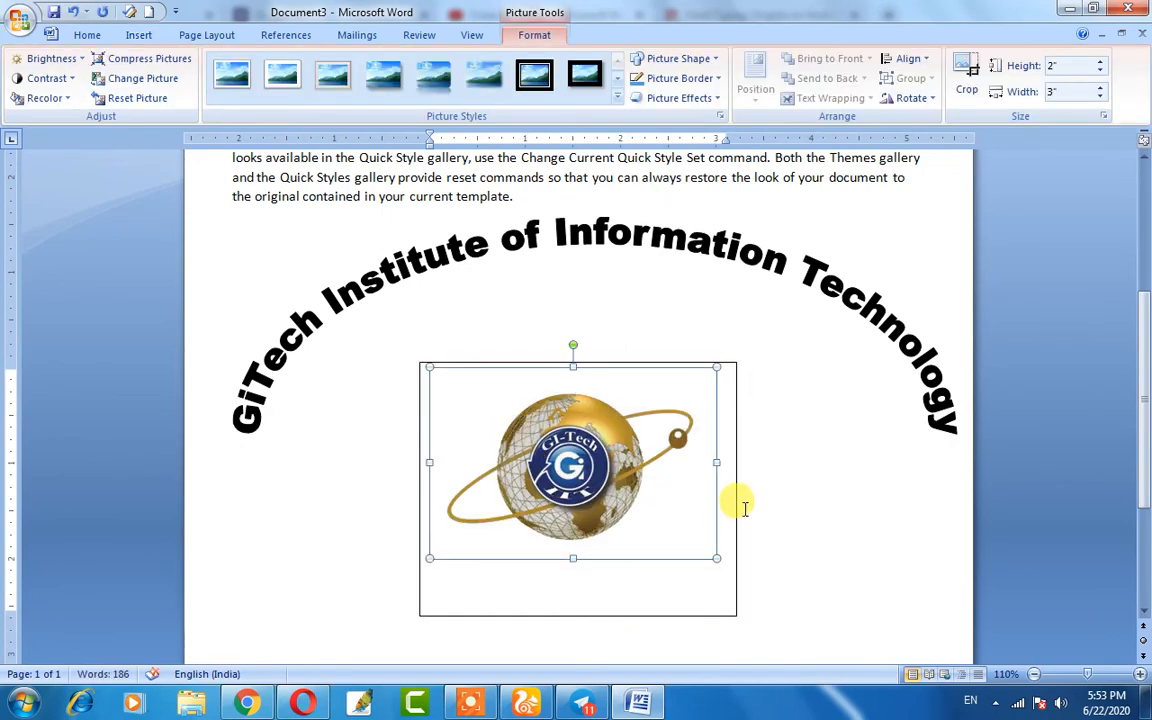
- Remove the outline of the text box around the logo
{"action": "left_click", "coordinate": [419, 572]}
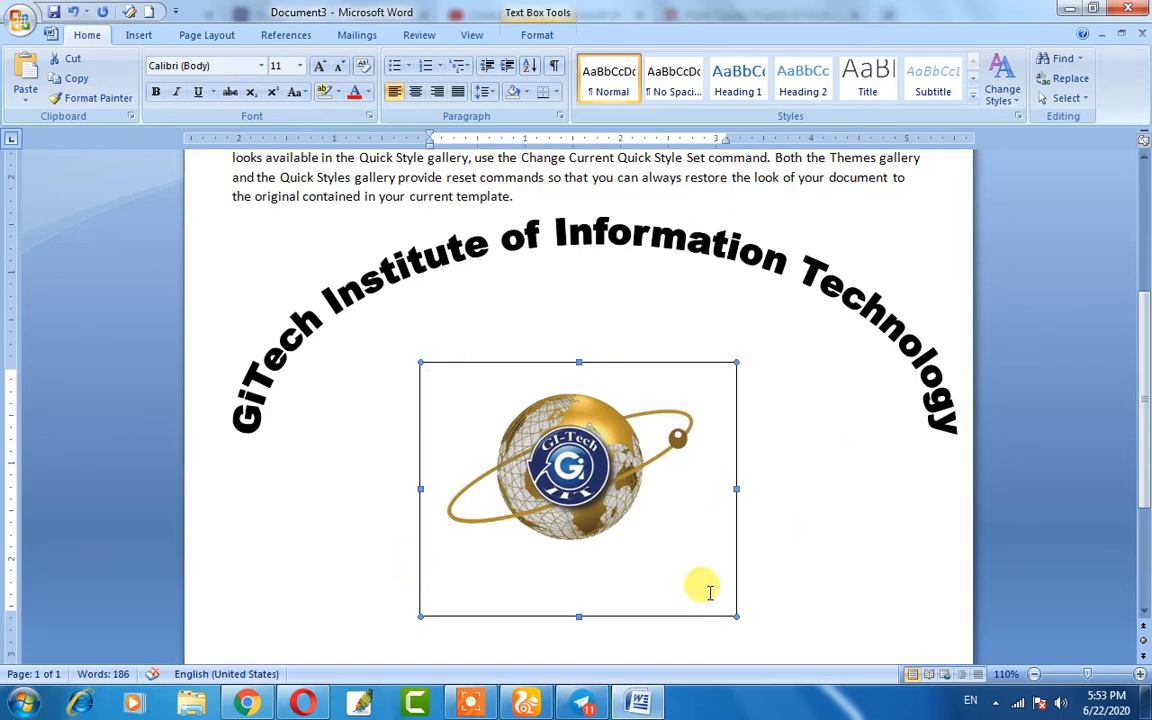
{"action": "left_click", "coordinate": [535, 36]}
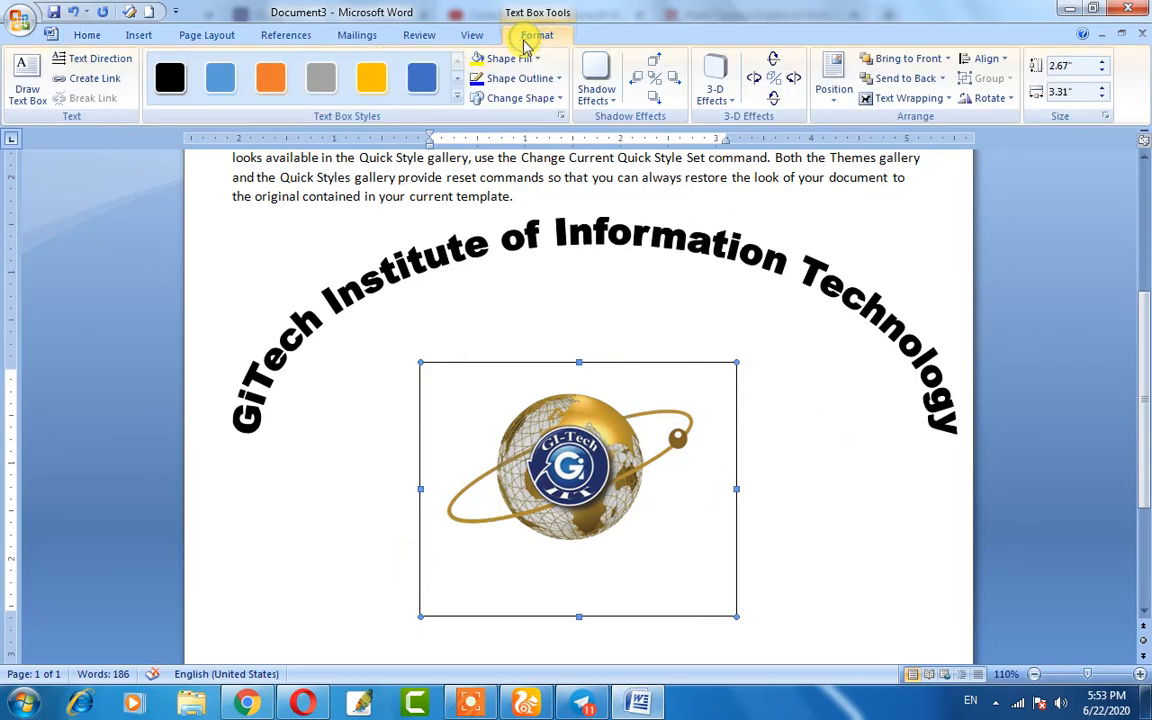
{"action": "left_click", "coordinate": [508, 79]}
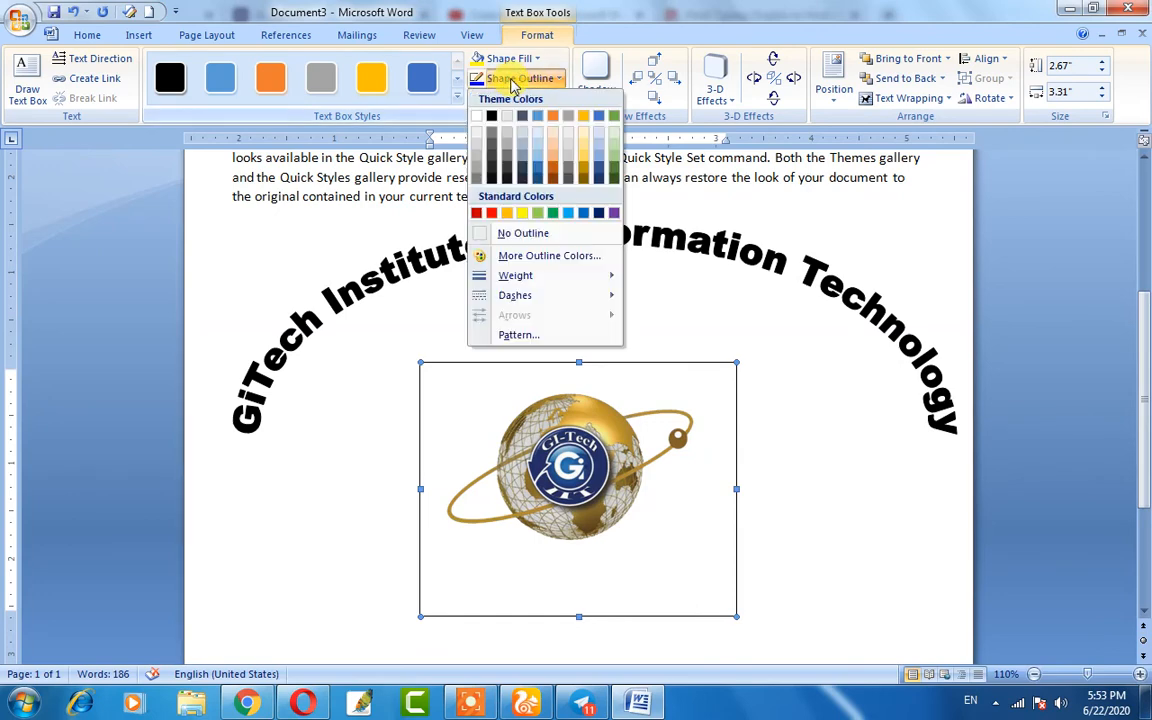
{"action": "left_click", "coordinate": [496, 232]}
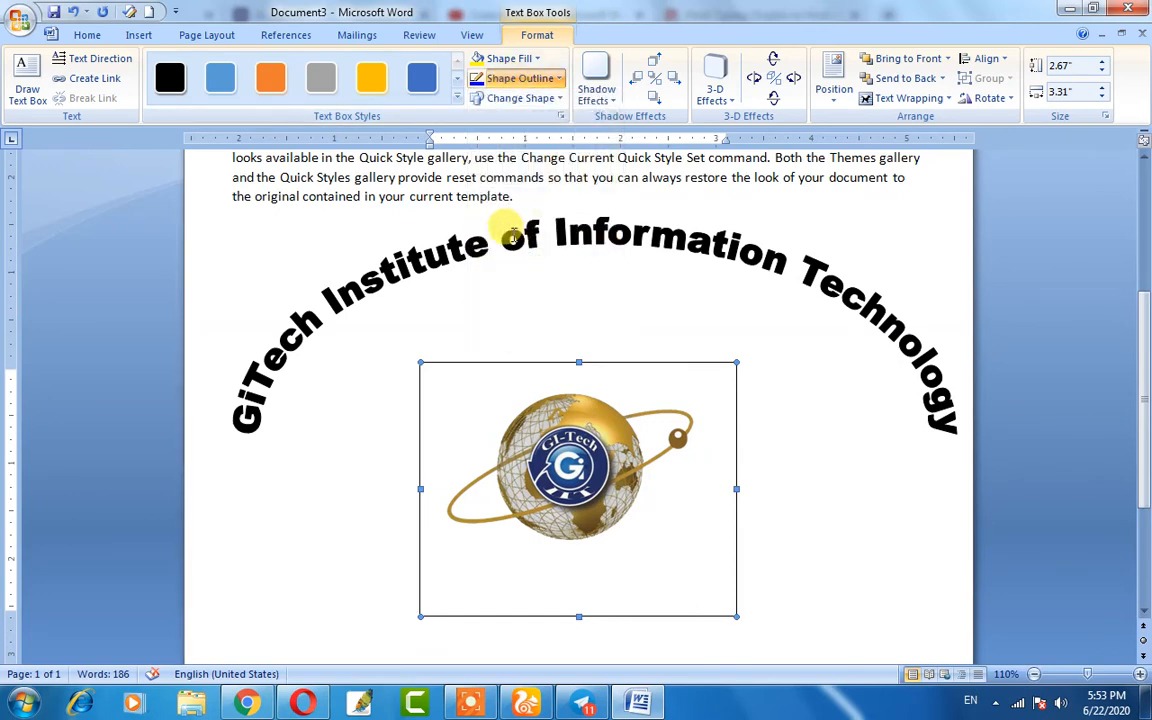
{"action": "left_click", "coordinate": [510, 232]}
{"action": "left_click", "coordinate": [522, 417]}
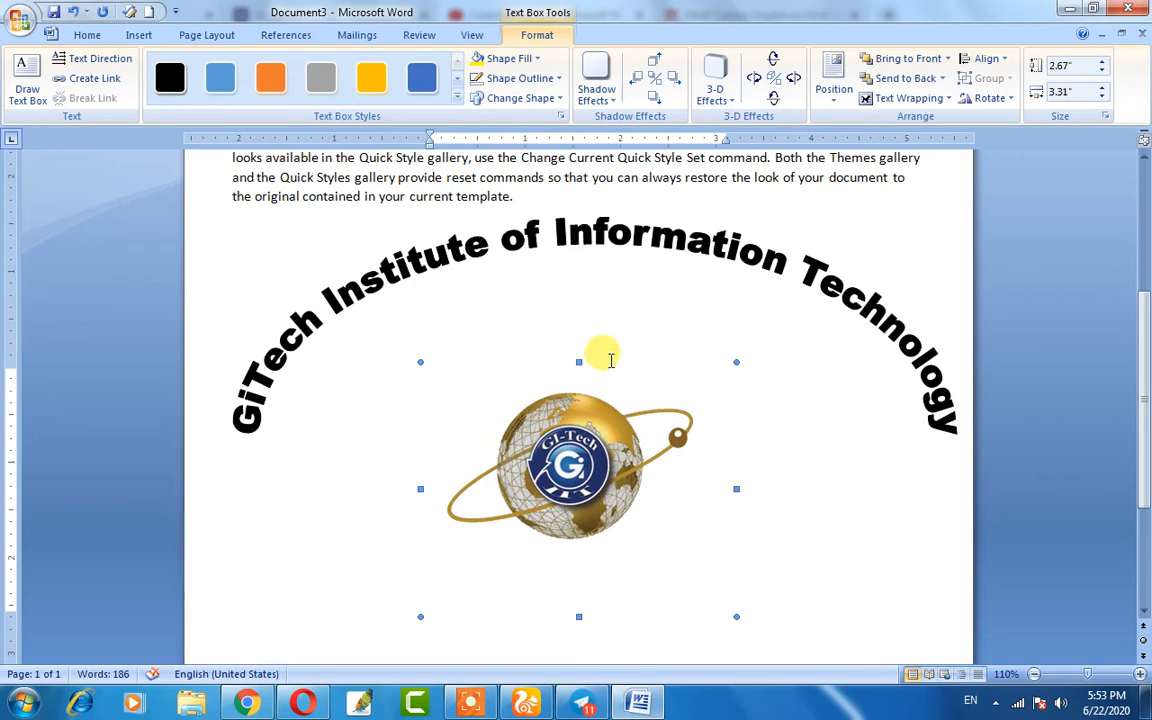
{"action": "left_click", "coordinate": [562, 360]}
{"action": "left_click", "coordinate": [573, 385]}
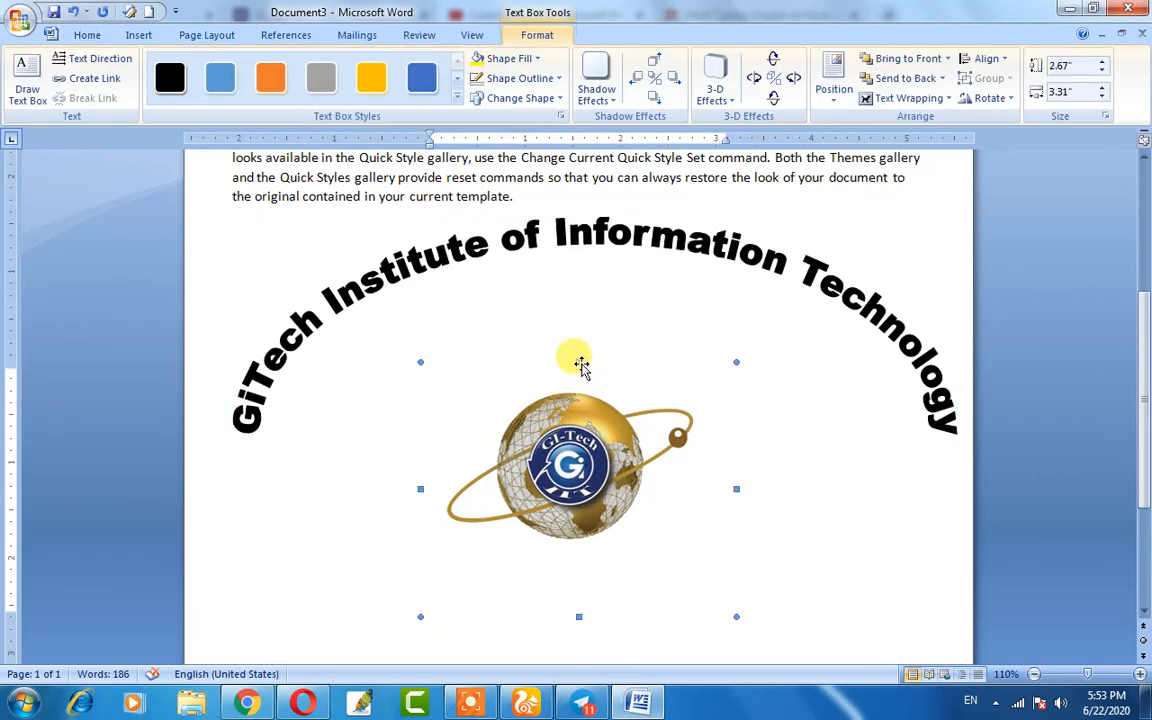